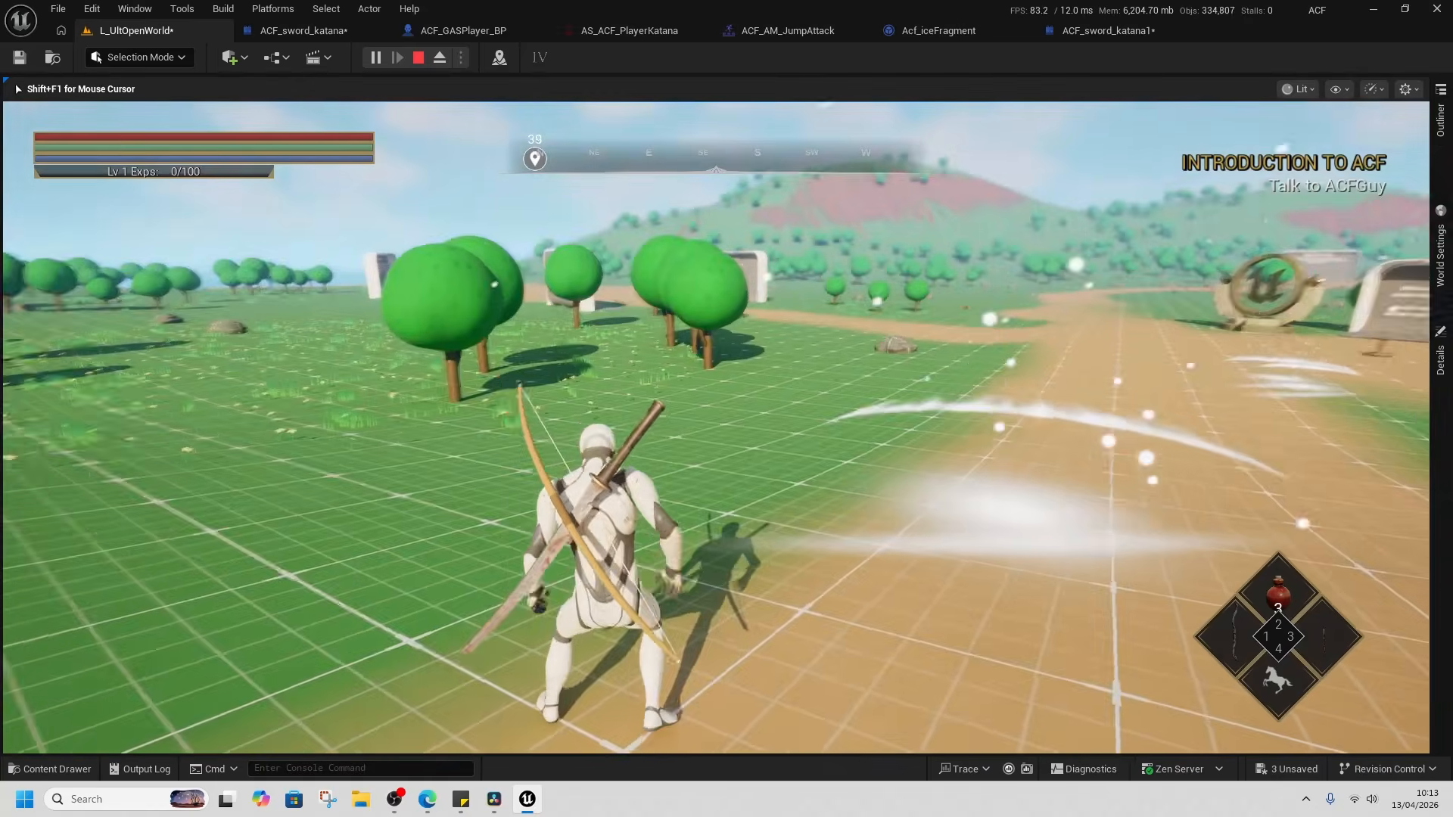
Run the character forward in the running open-world level and make it jump.
key("w")
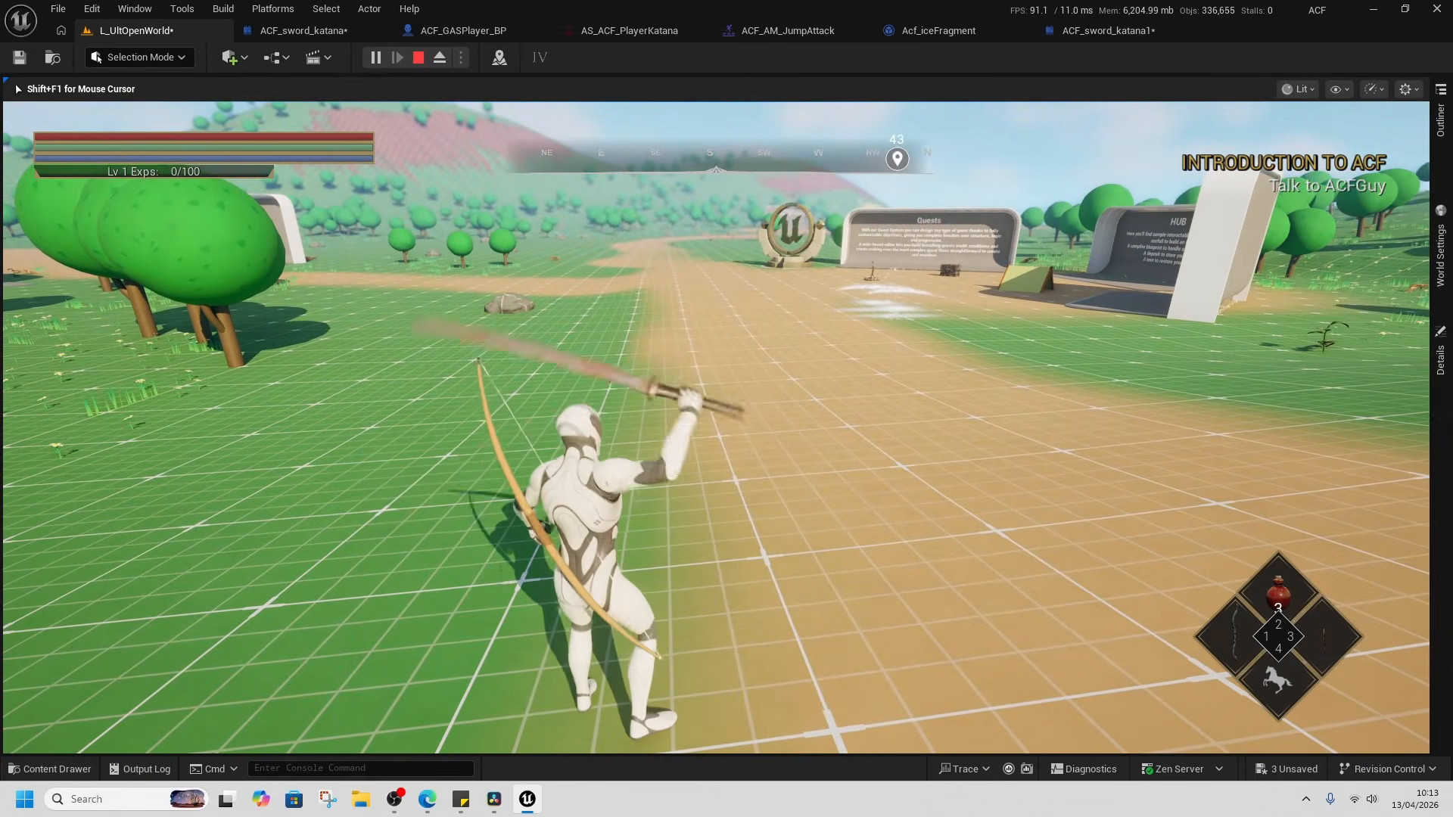
key("space")
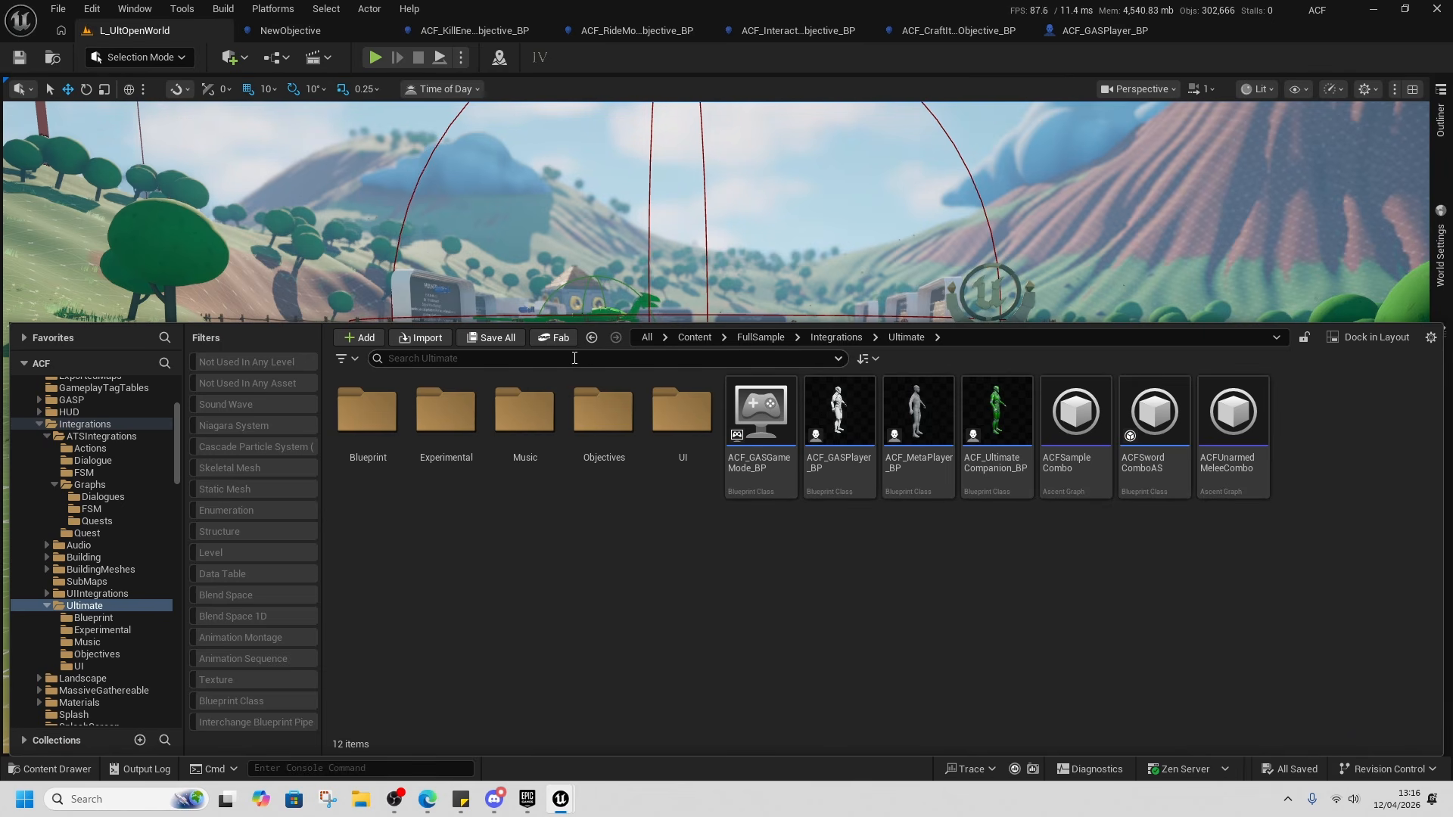
Search the Fab store for "sword" and open the product page of the free Sword katana, the first result.
left_click(553, 338)
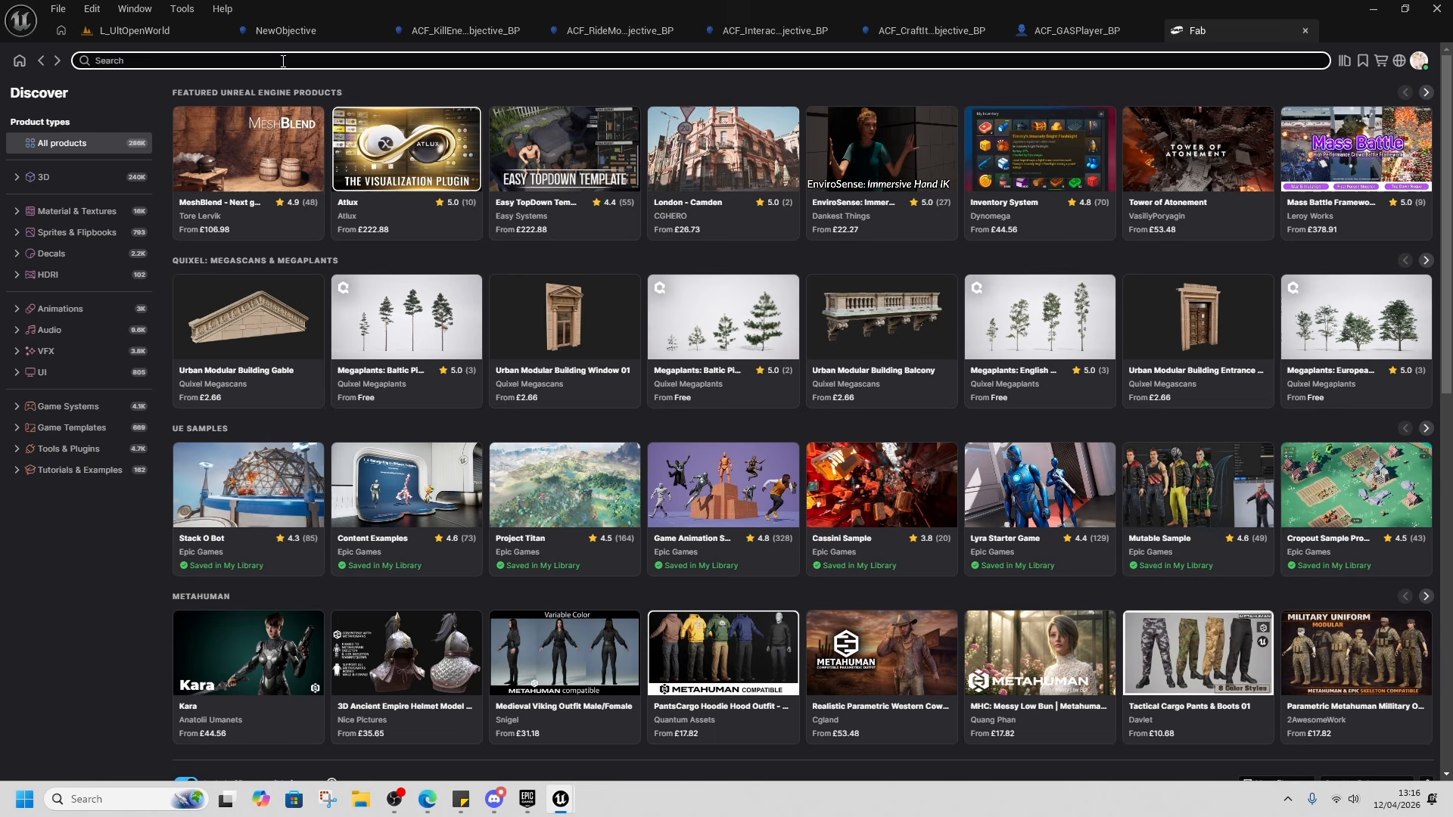
left_click(283, 61)
type("sword")
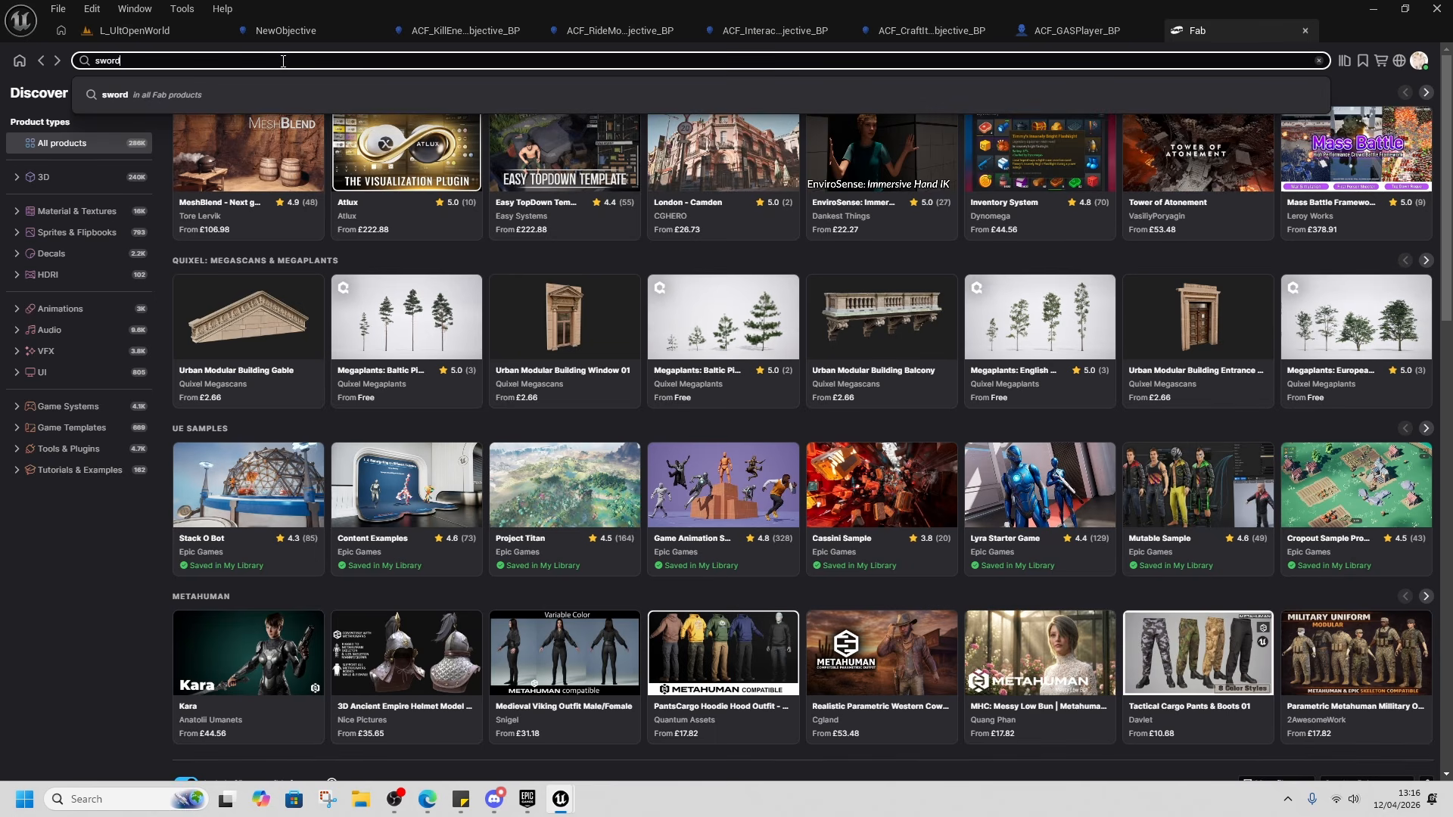
key("Return")
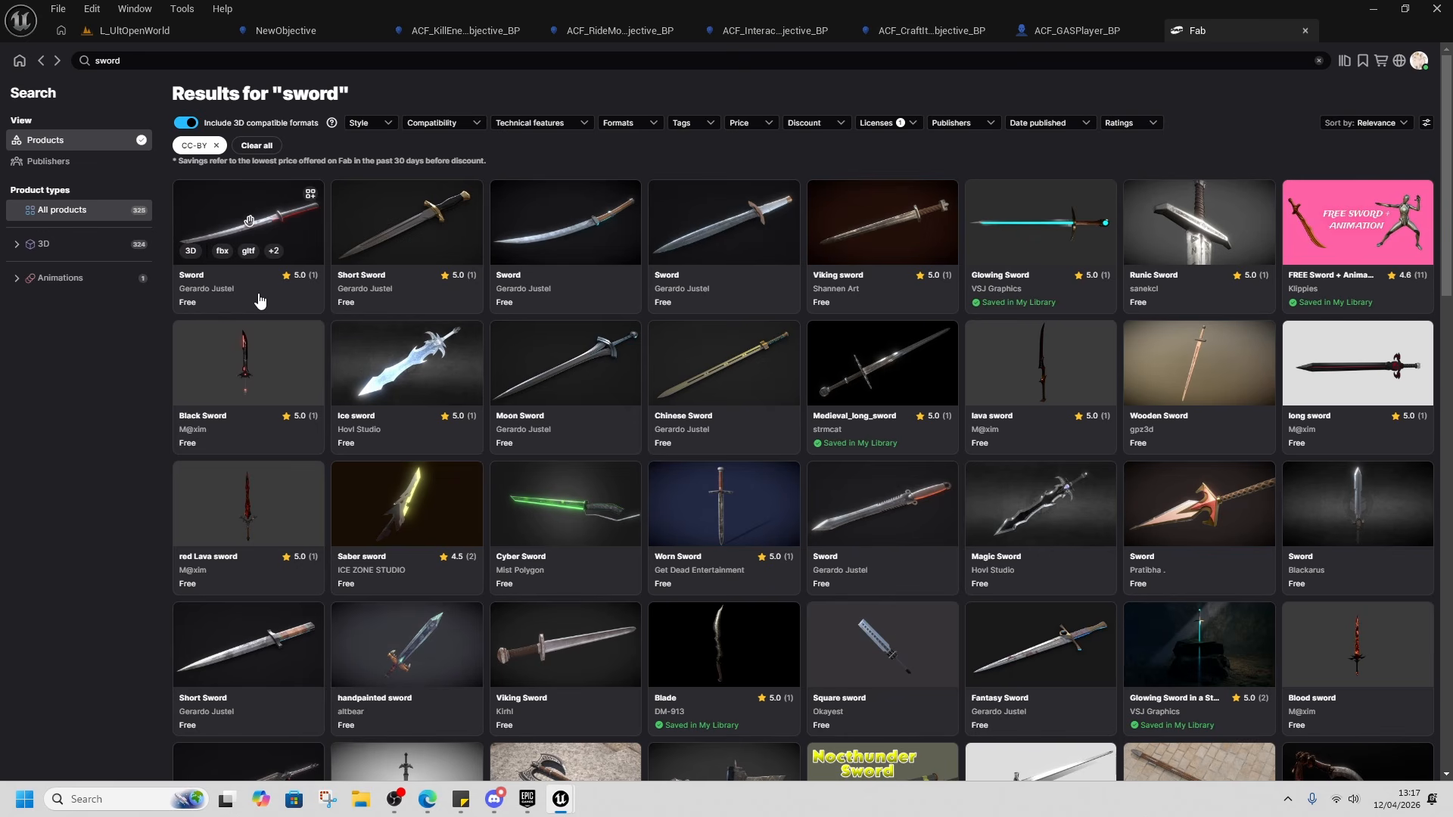
left_click(260, 300)
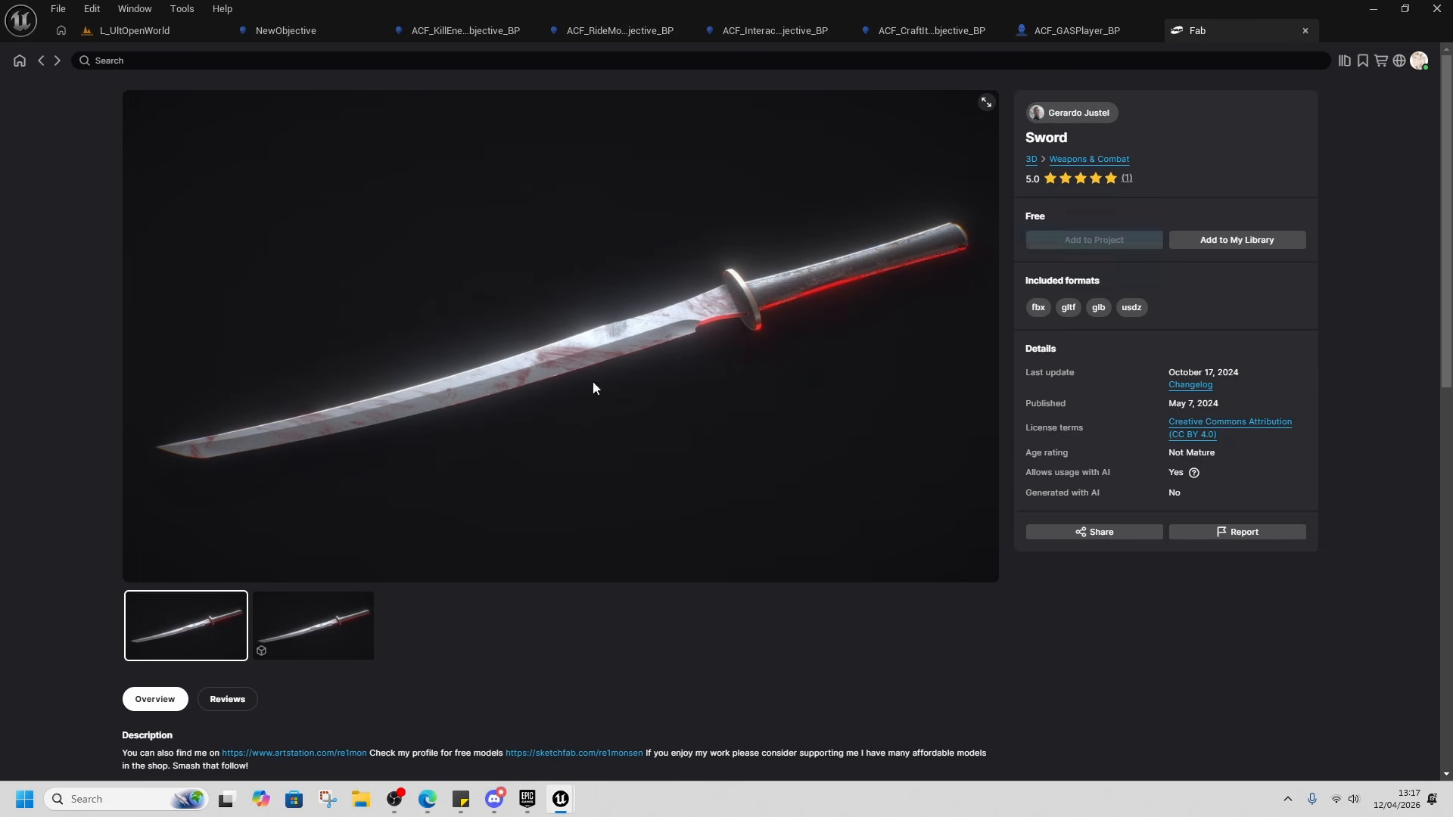
Place the sword static mesh from the Fab/Sword/sword/StaticMeshes folder into the L_UltOpenWorld level.
left_click(135, 30)
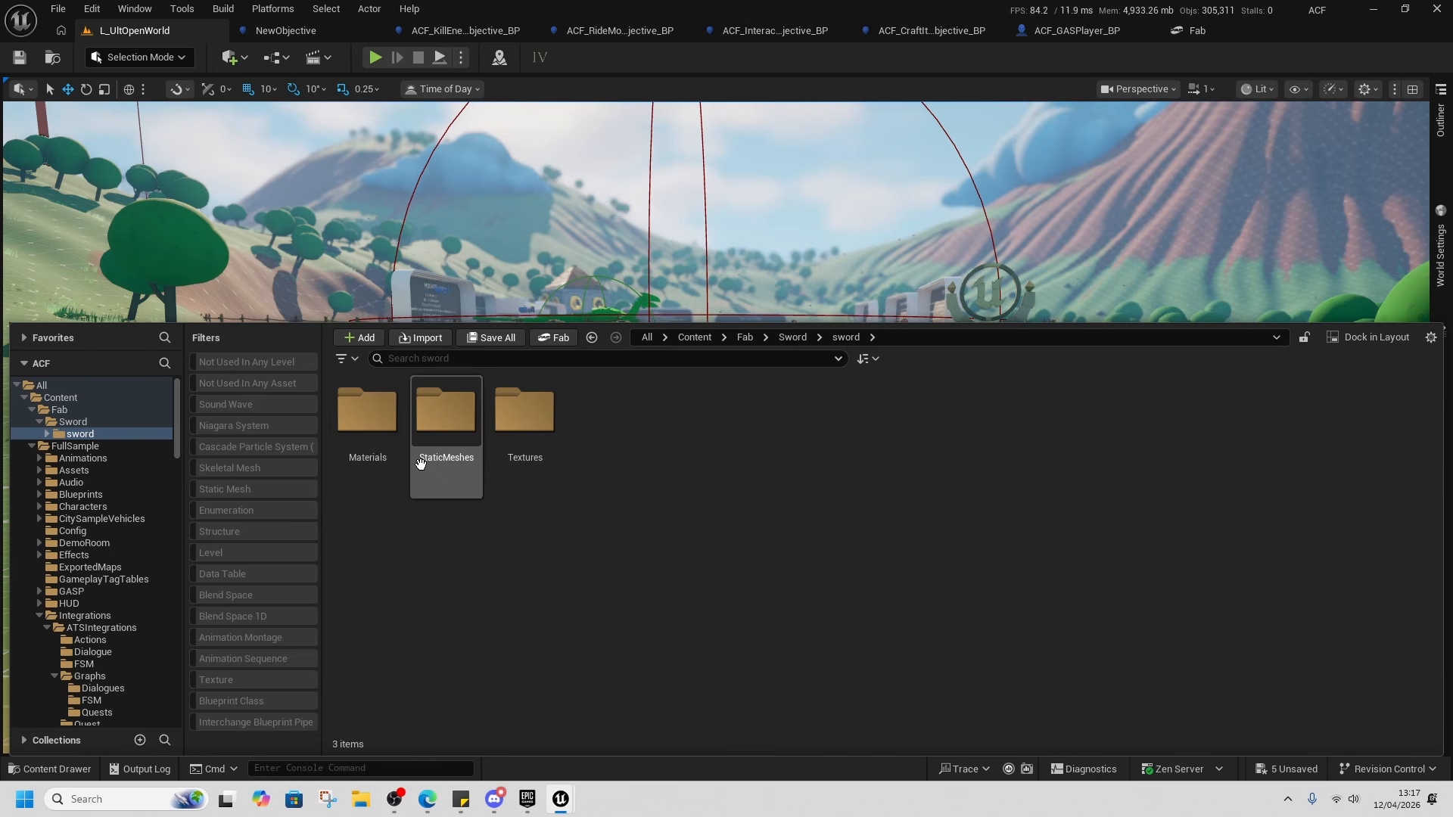
double_click(421, 462)
left_click_drag(374, 474, 621, 439)
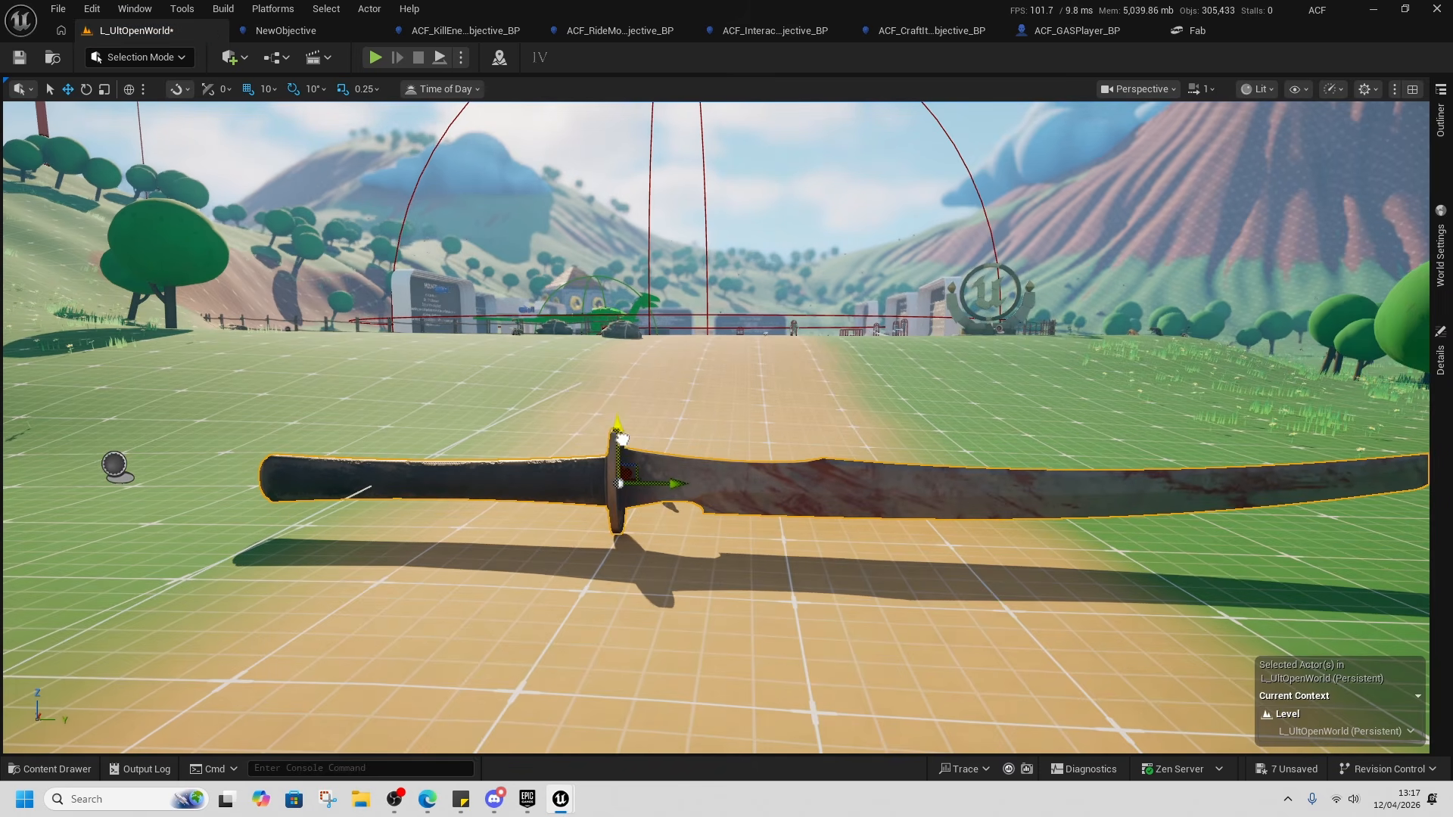
Scale the placed sword to 0.1 on all axes with the Transform tool in Modeling Mode.
left_click(140, 58)
left_click(73, 144)
left_click(27, 240)
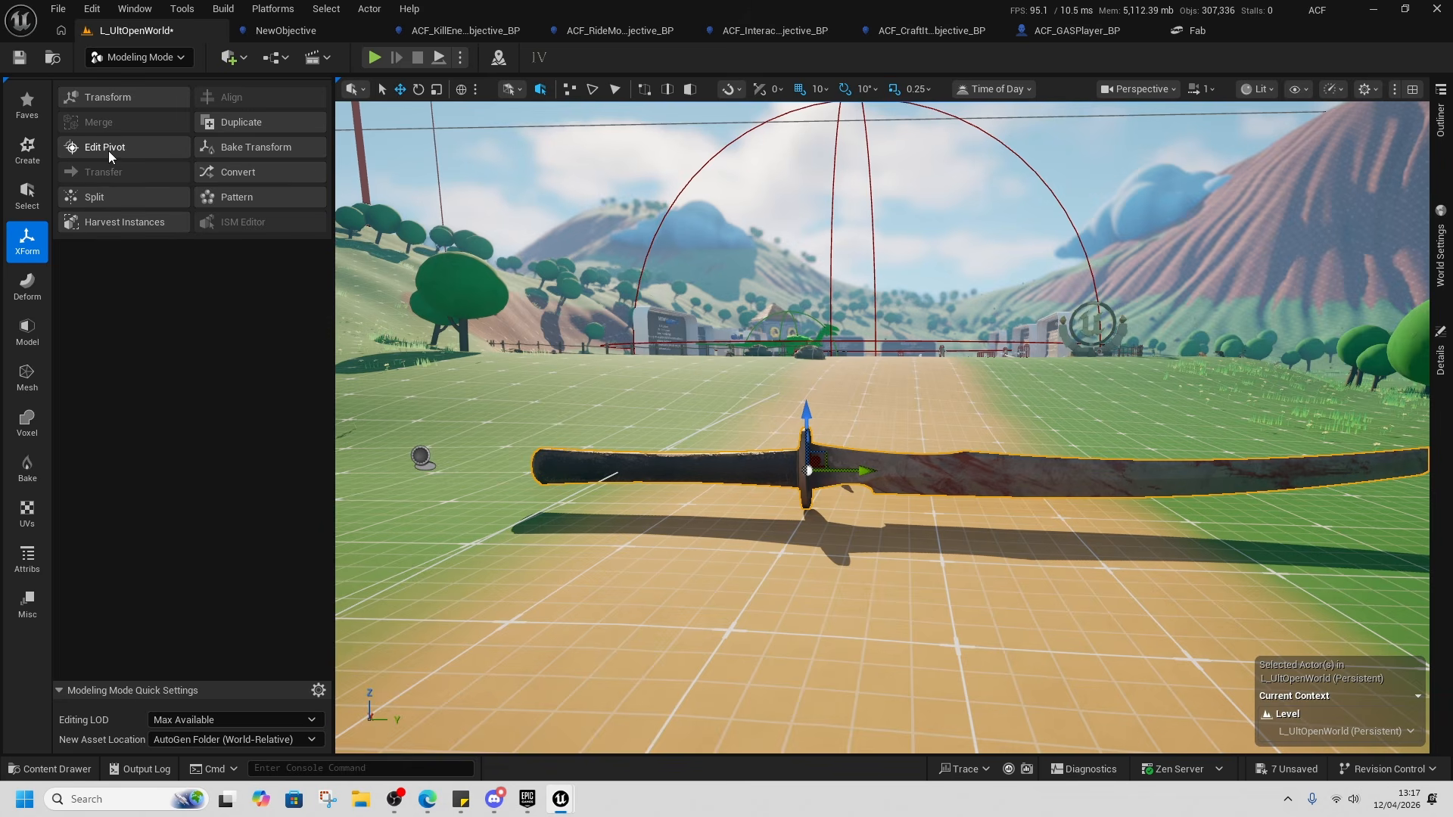
left_click(111, 100)
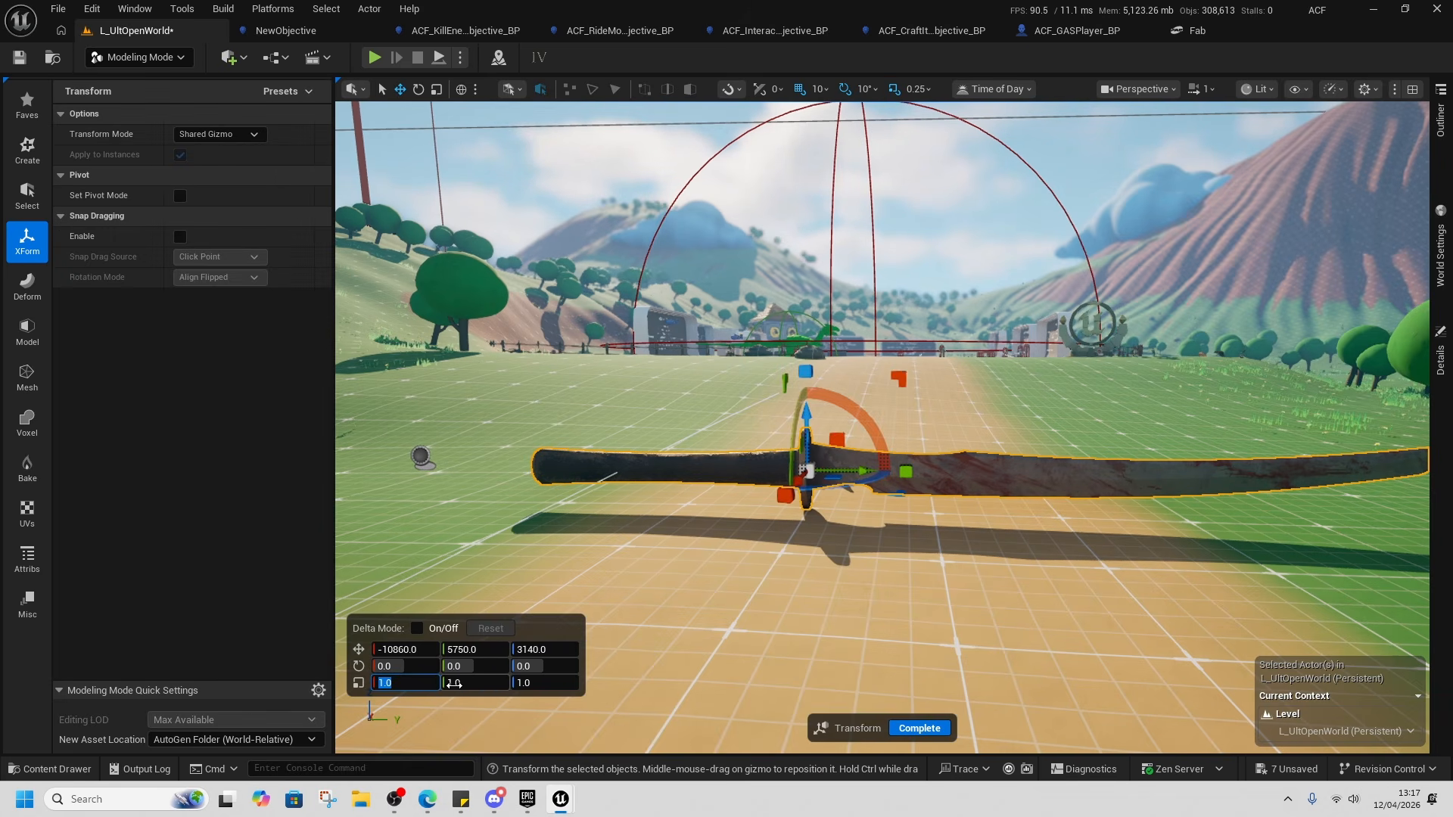
key("Return")
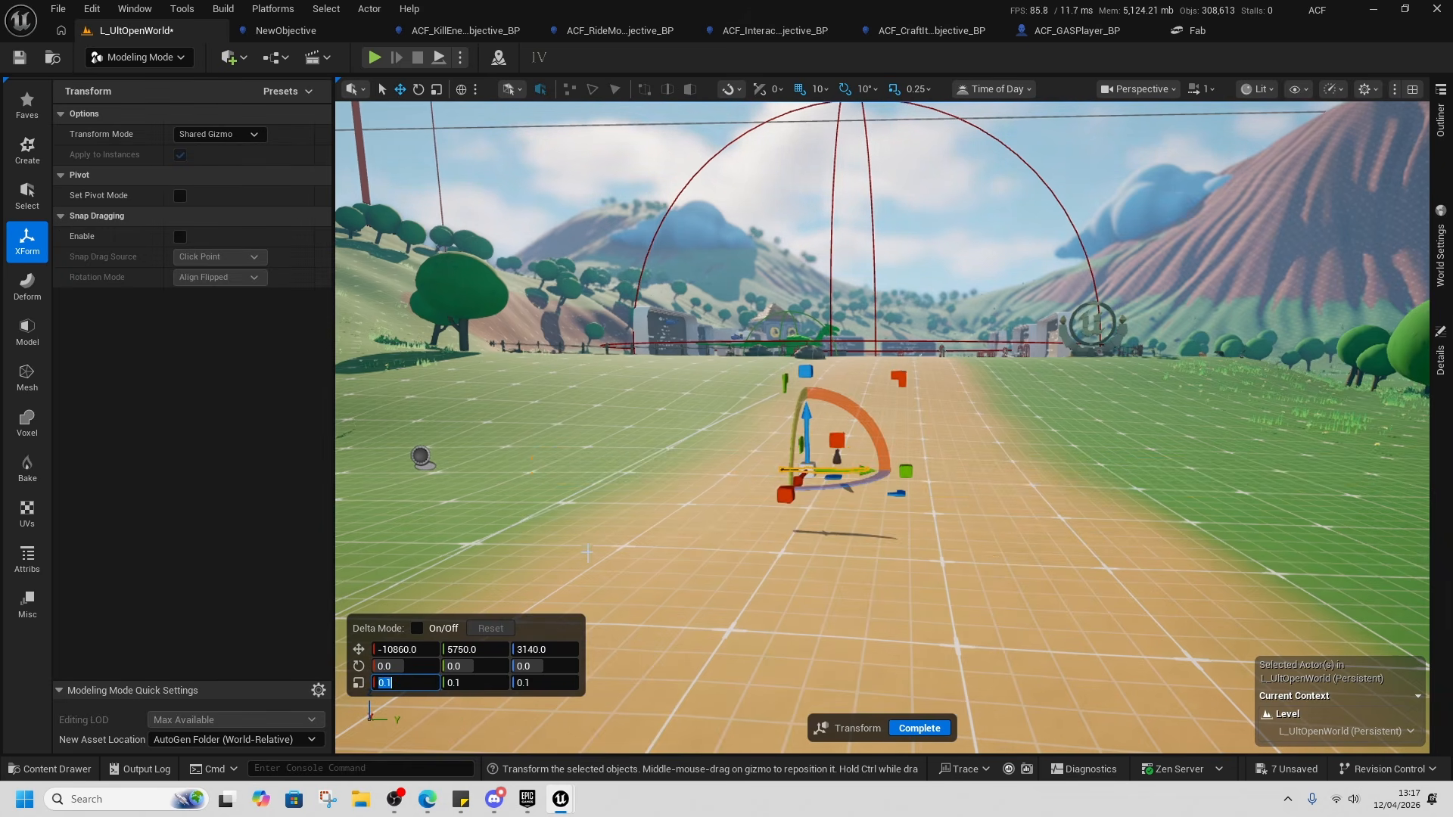
scroll(588, 553, "up", 4)
left_click(917, 728)
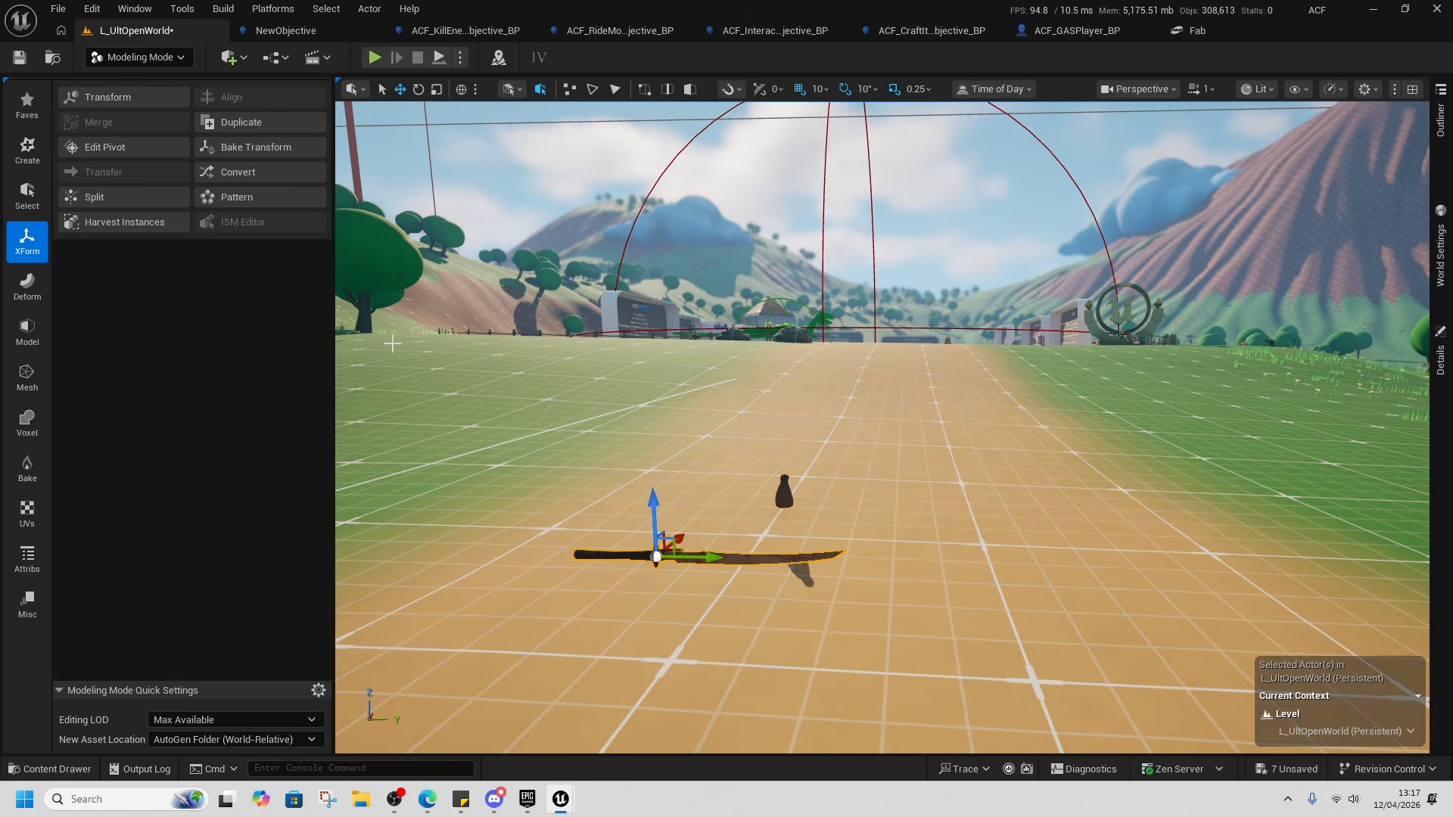
Move the sword's pivot along Y to 5730 on the handle with Edit Pivot, and accept it.
left_click(106, 147)
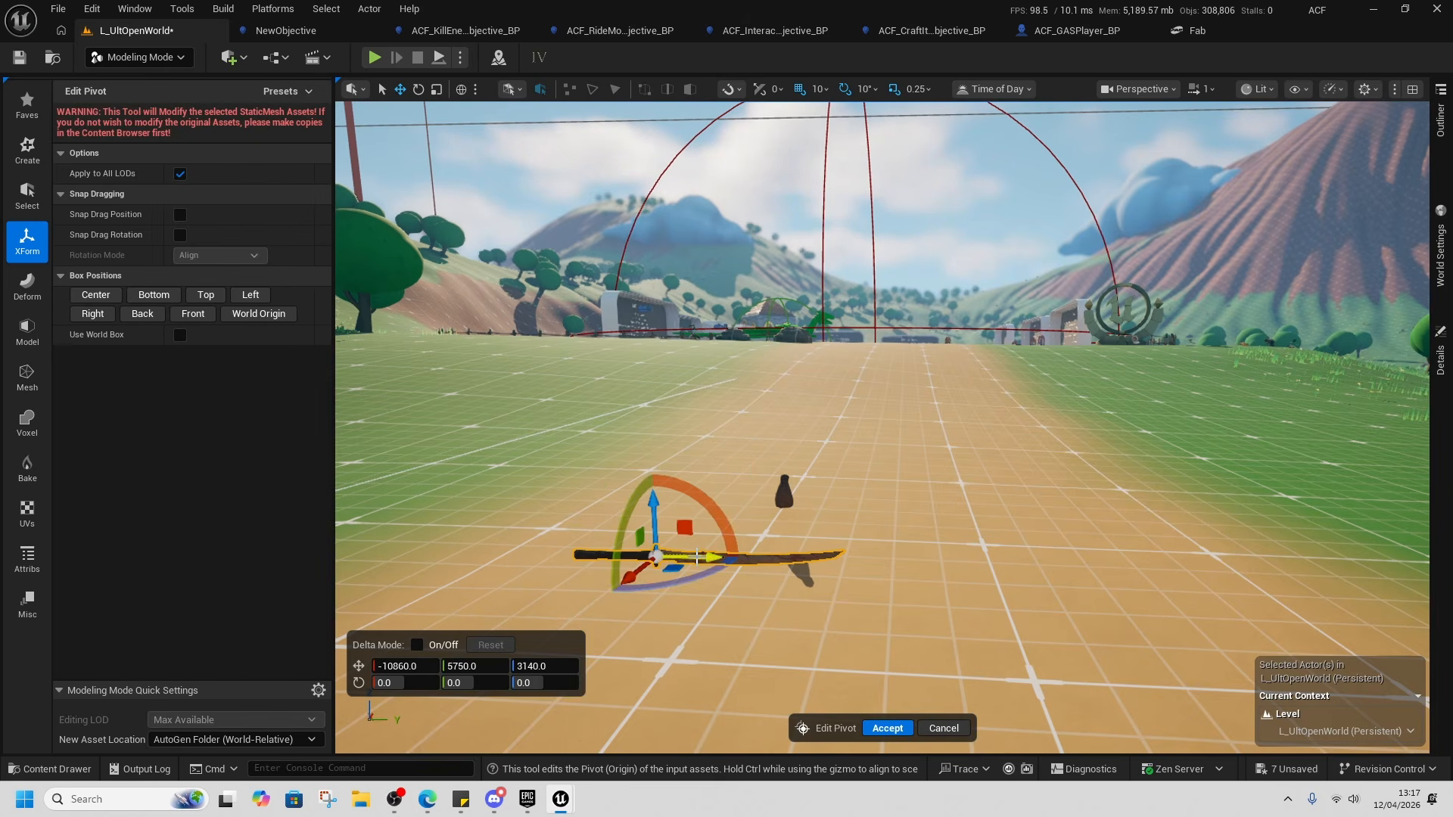
left_click_drag(697, 558, 654, 557)
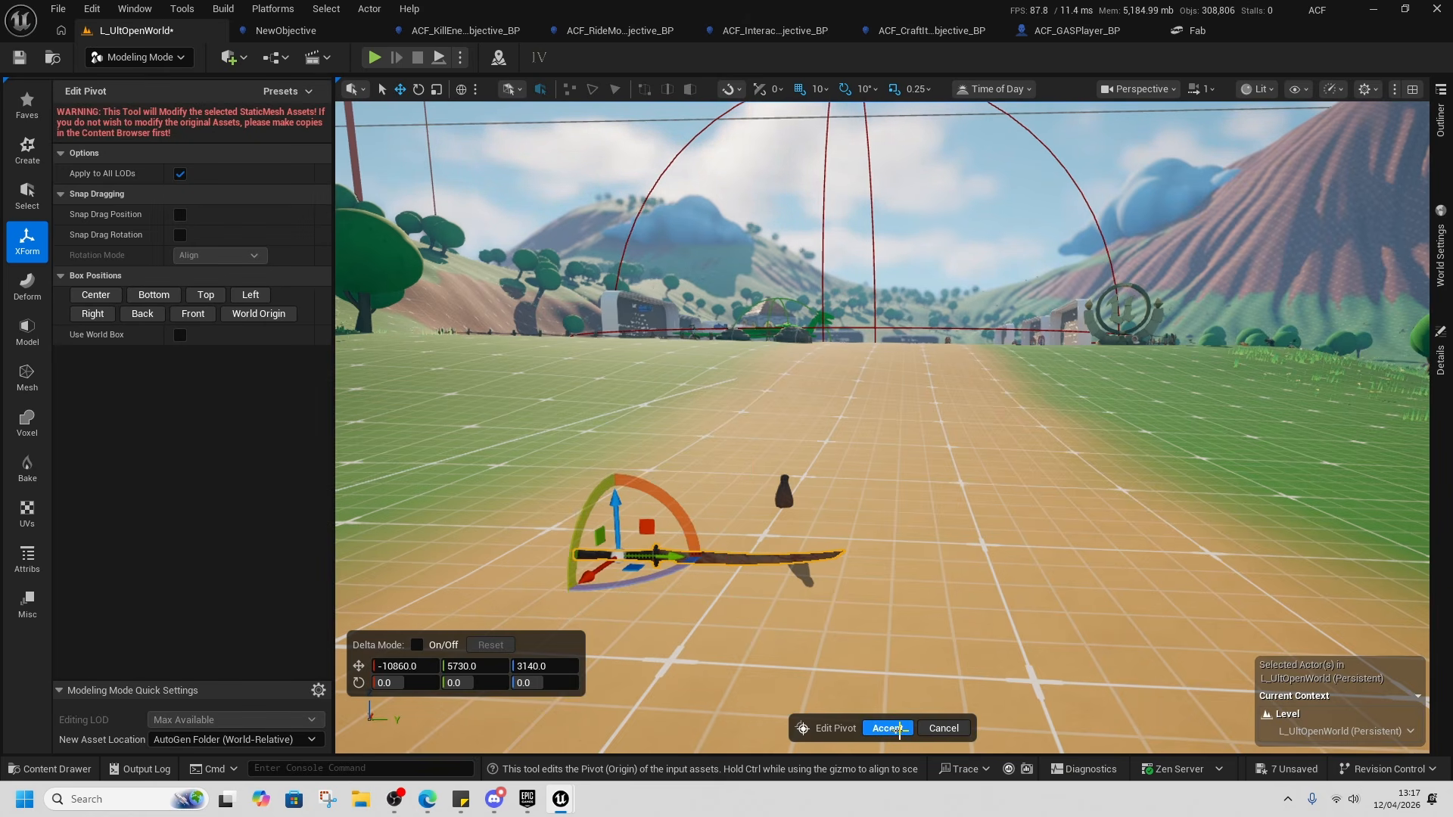
key("Return")
Bake the sword's rotation and full scale into its mesh, and delete the placed sword from the level.
left_click(255, 150)
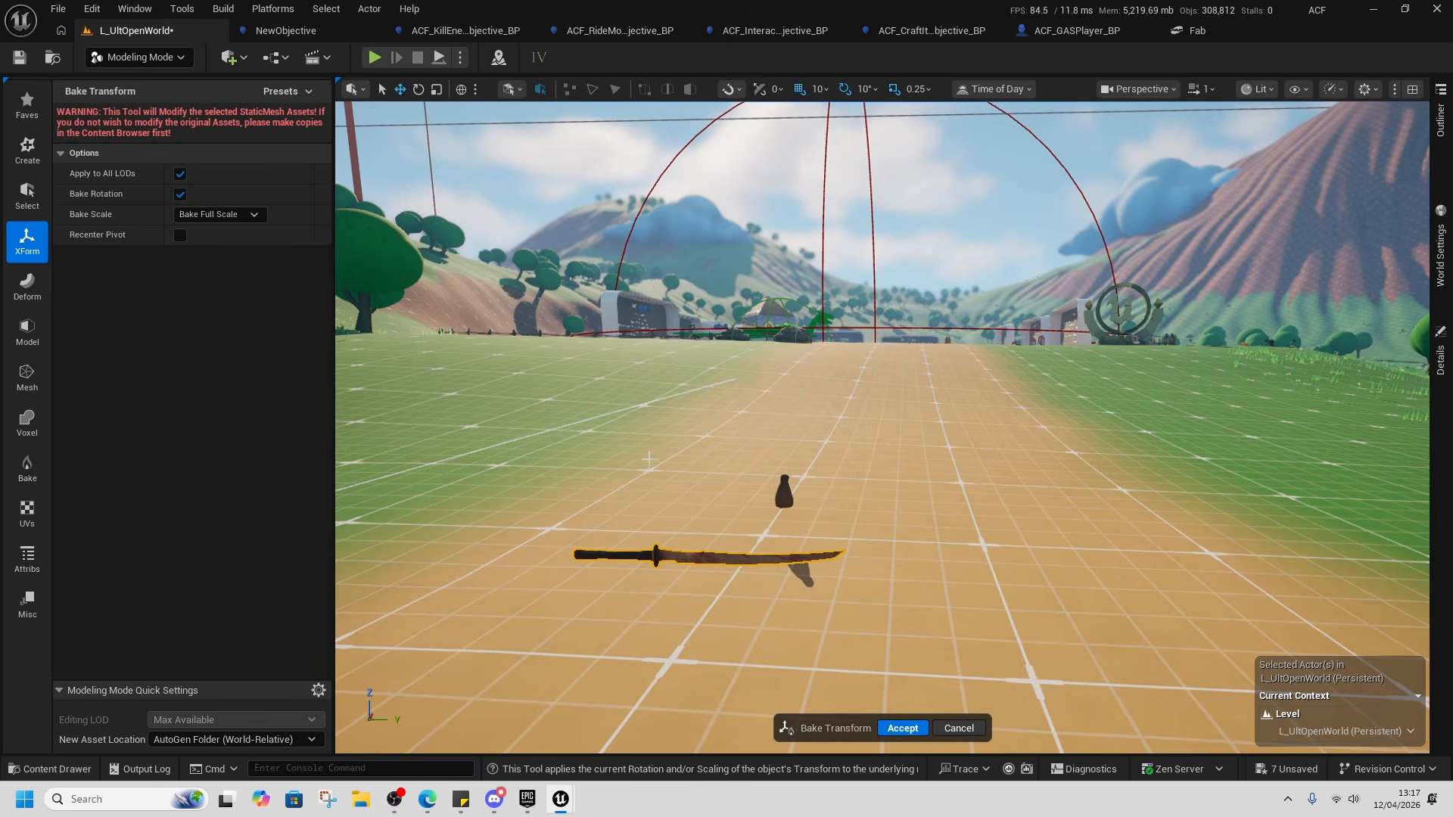
left_click(914, 729)
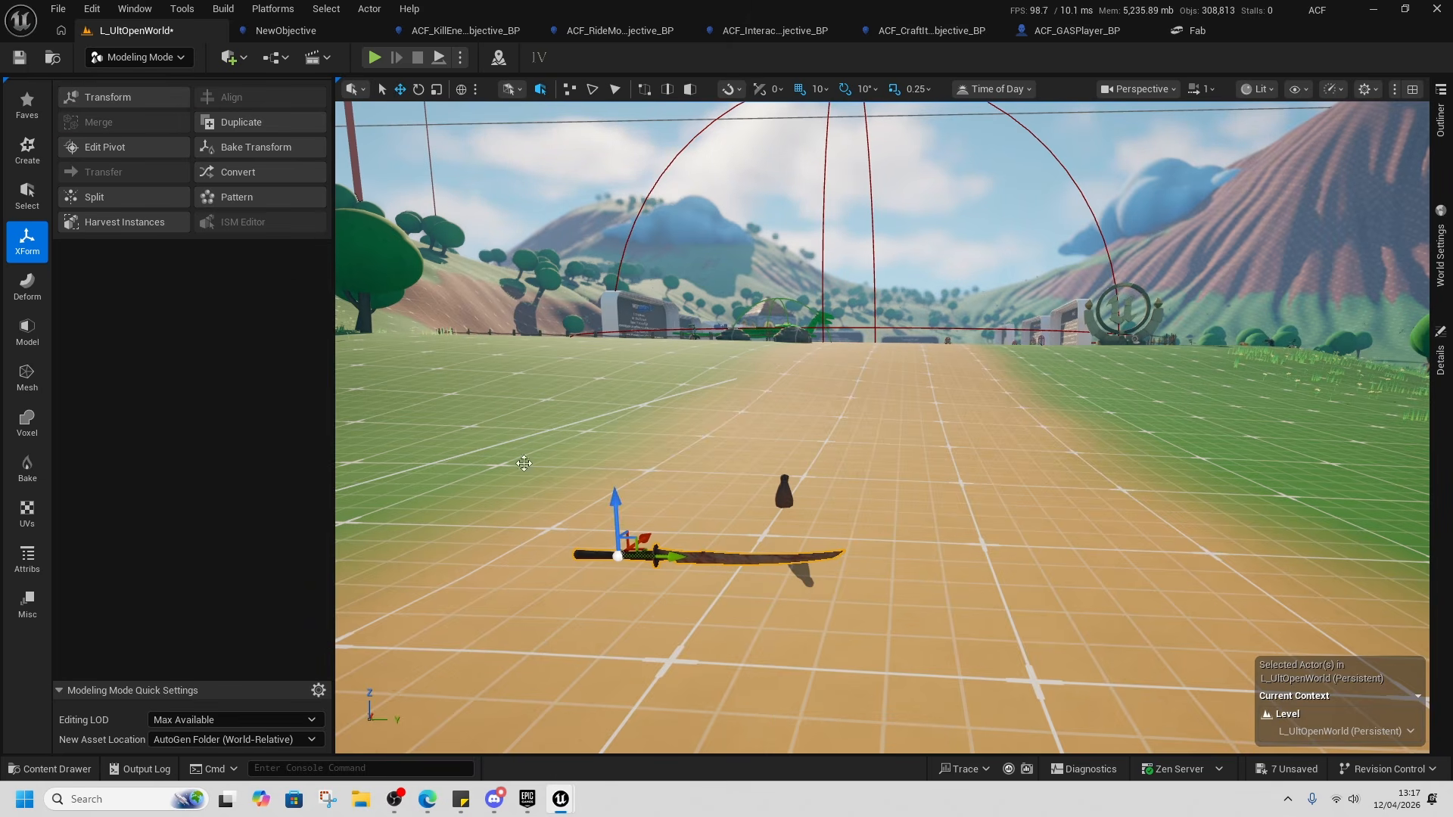
key("shift+1")
key("Delete")
Open the Content/FullSample/Blueprints/Items/Weapons folder in the content browser.
key("ctrl+space")
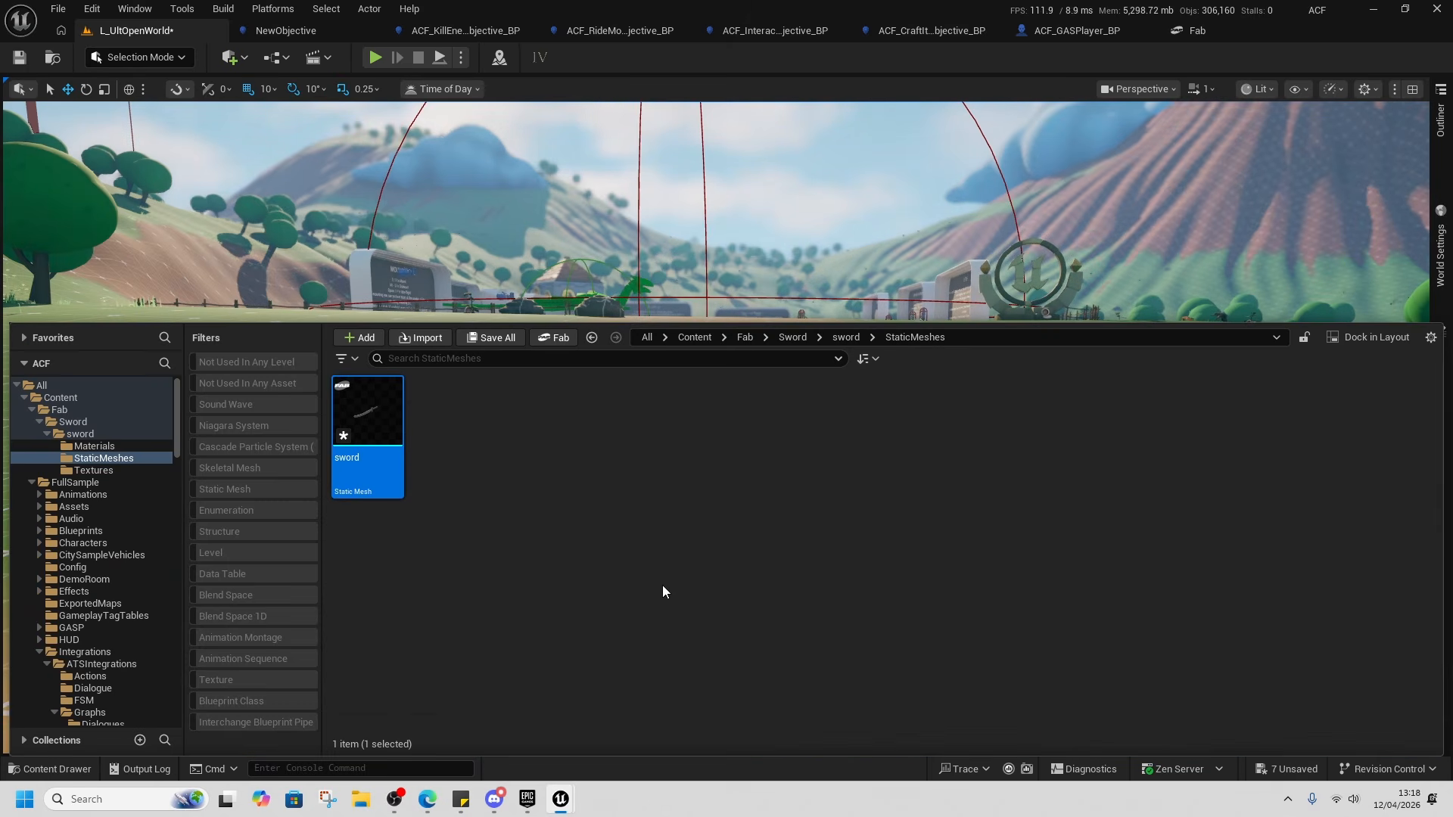
left_click(695, 338)
left_click(370, 447)
left_click(427, 470)
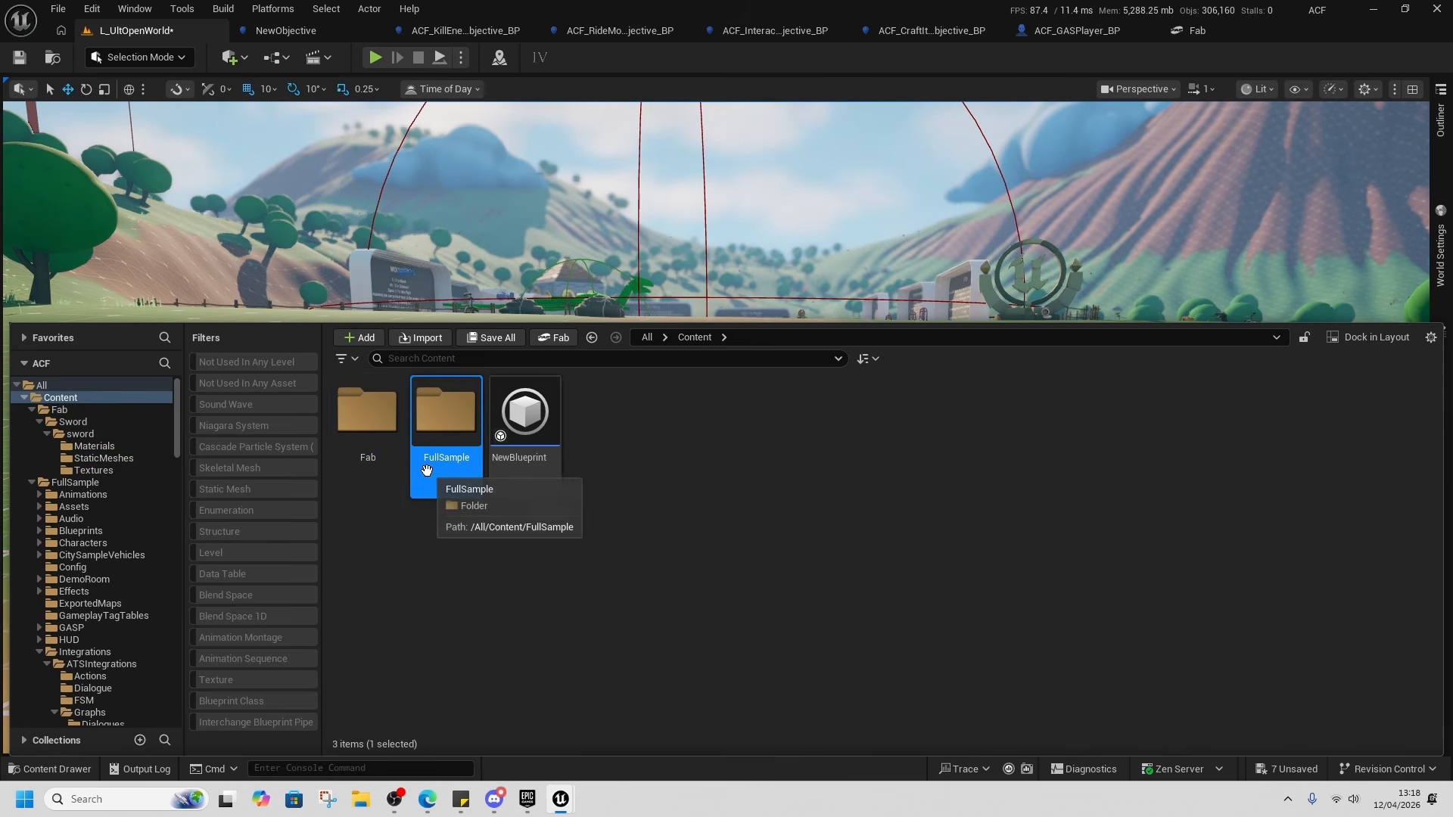
double_click(427, 471)
double_click(632, 473)
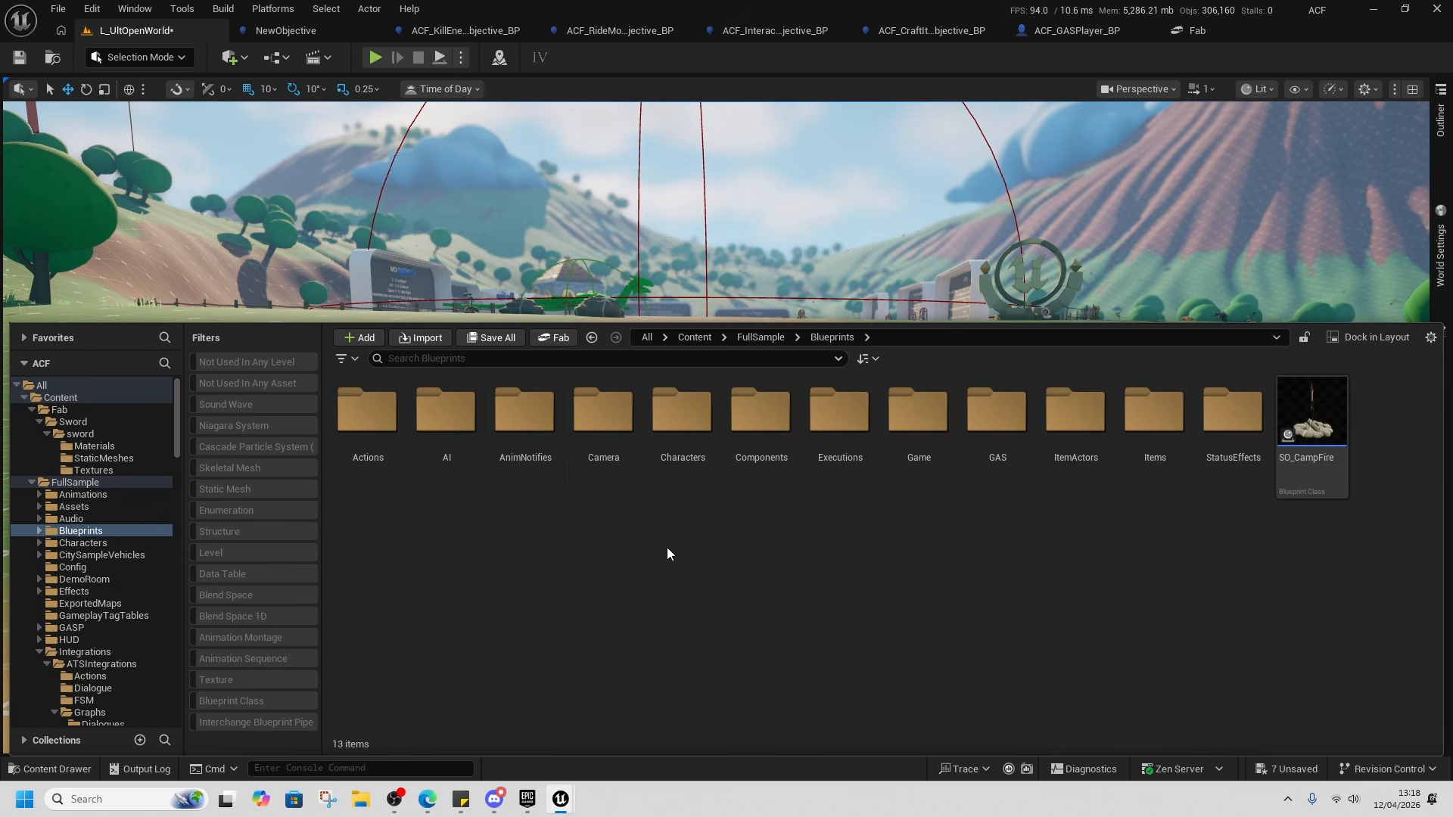
double_click(1144, 435)
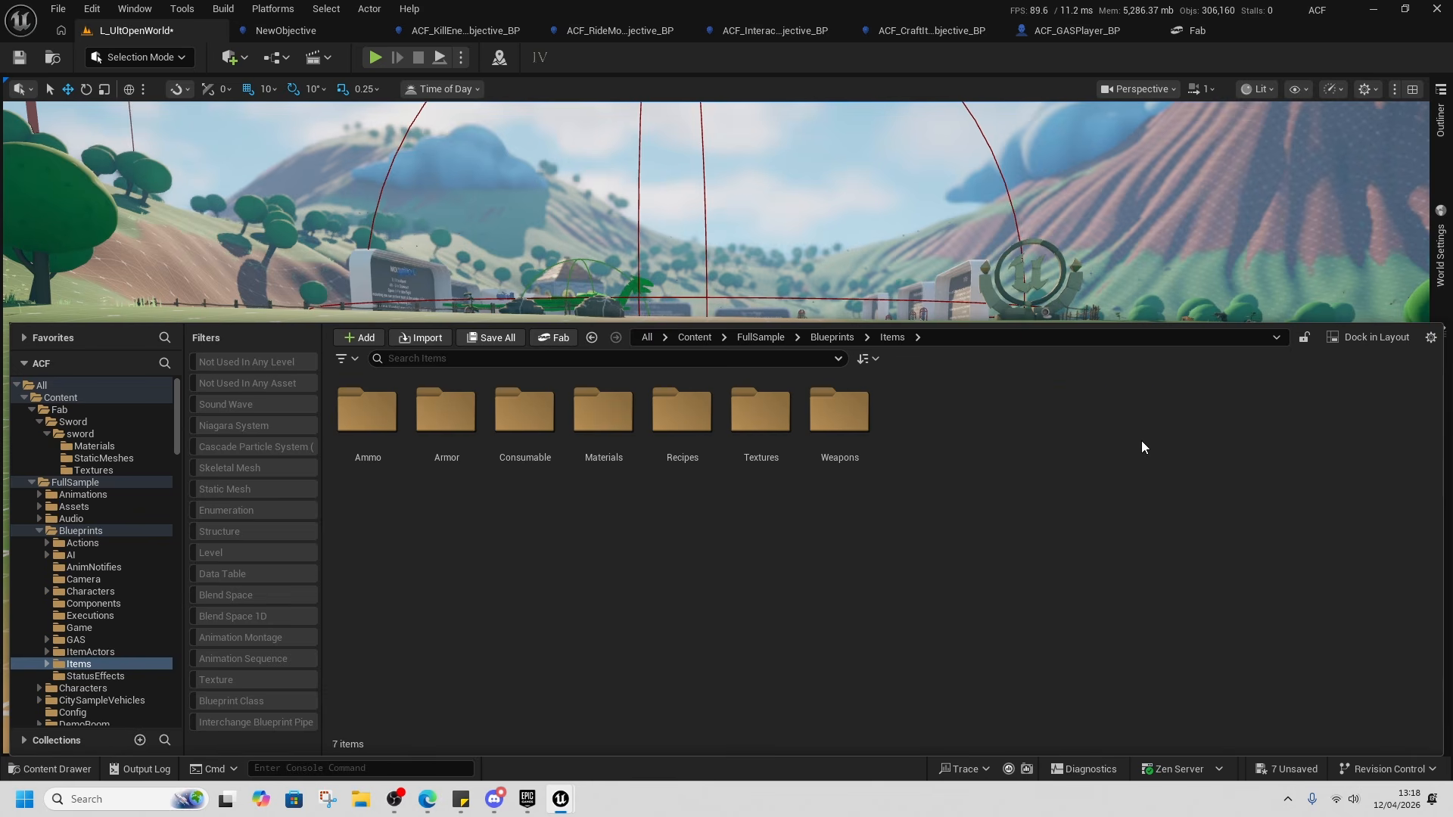
double_click(848, 475)
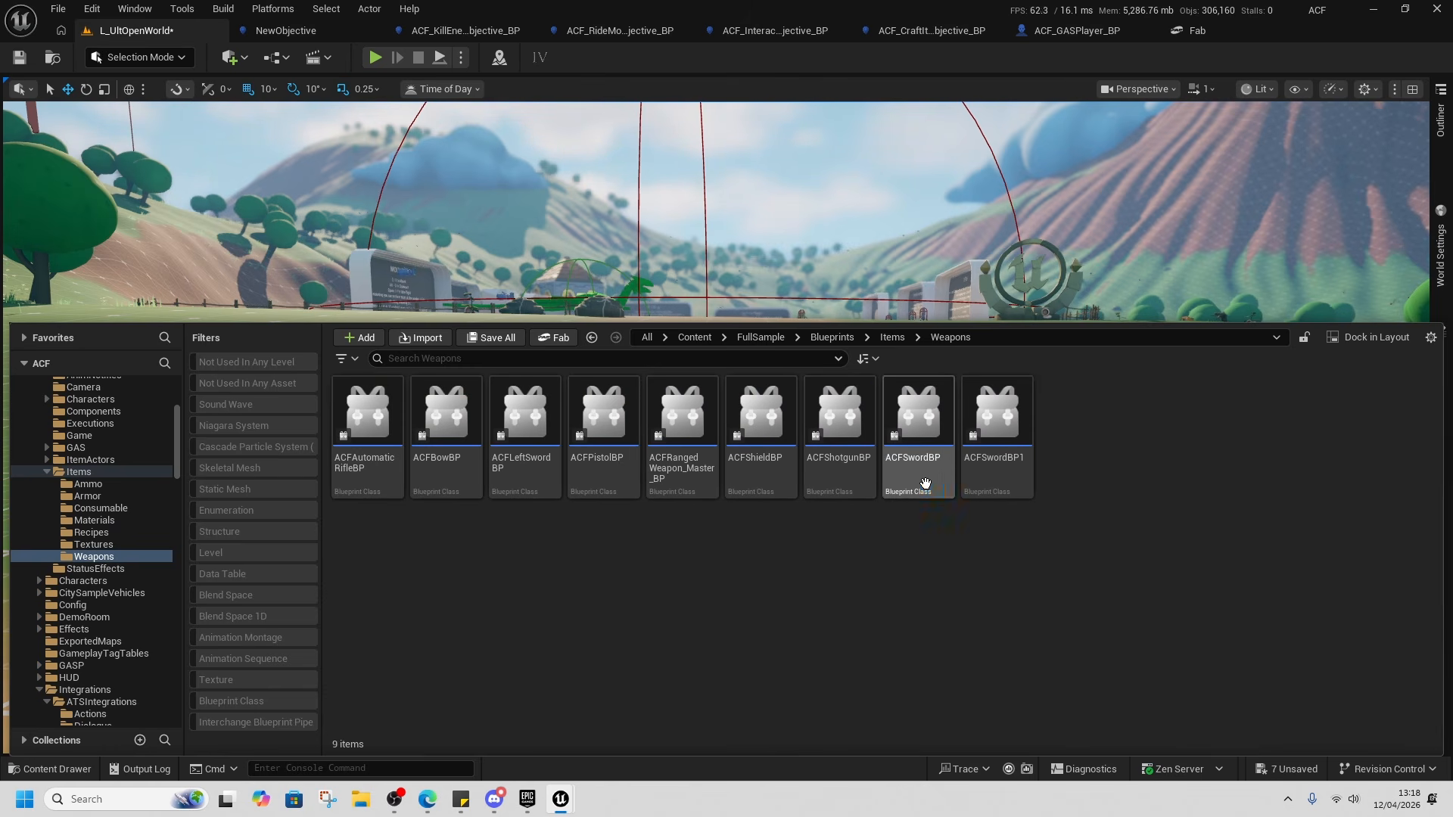
Duplicate the ACFSwordBP blueprint as ACF_sword_katana and open the copy for editing.
left_click(918, 432)
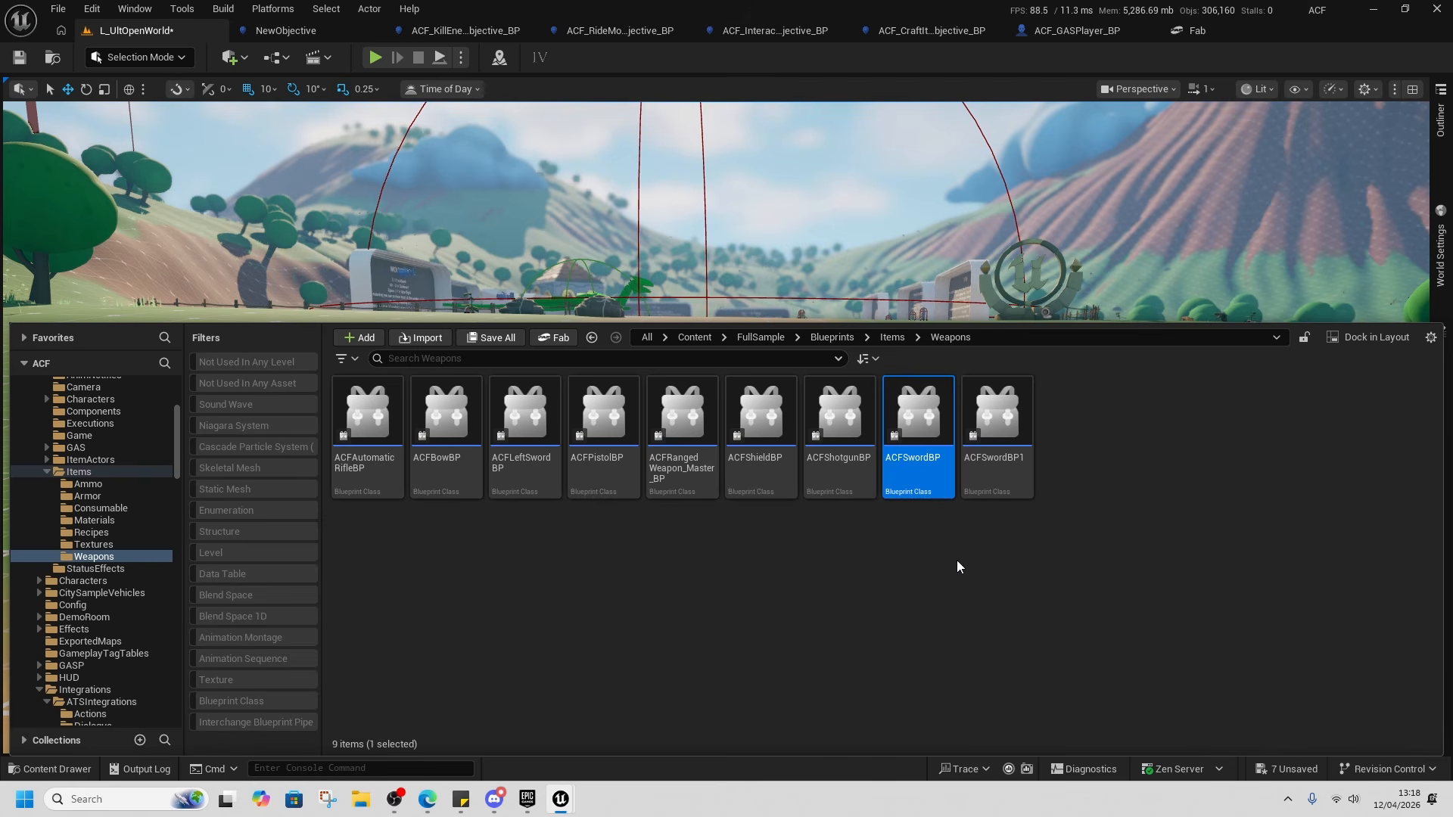
key("ctrl+d")
type("A")
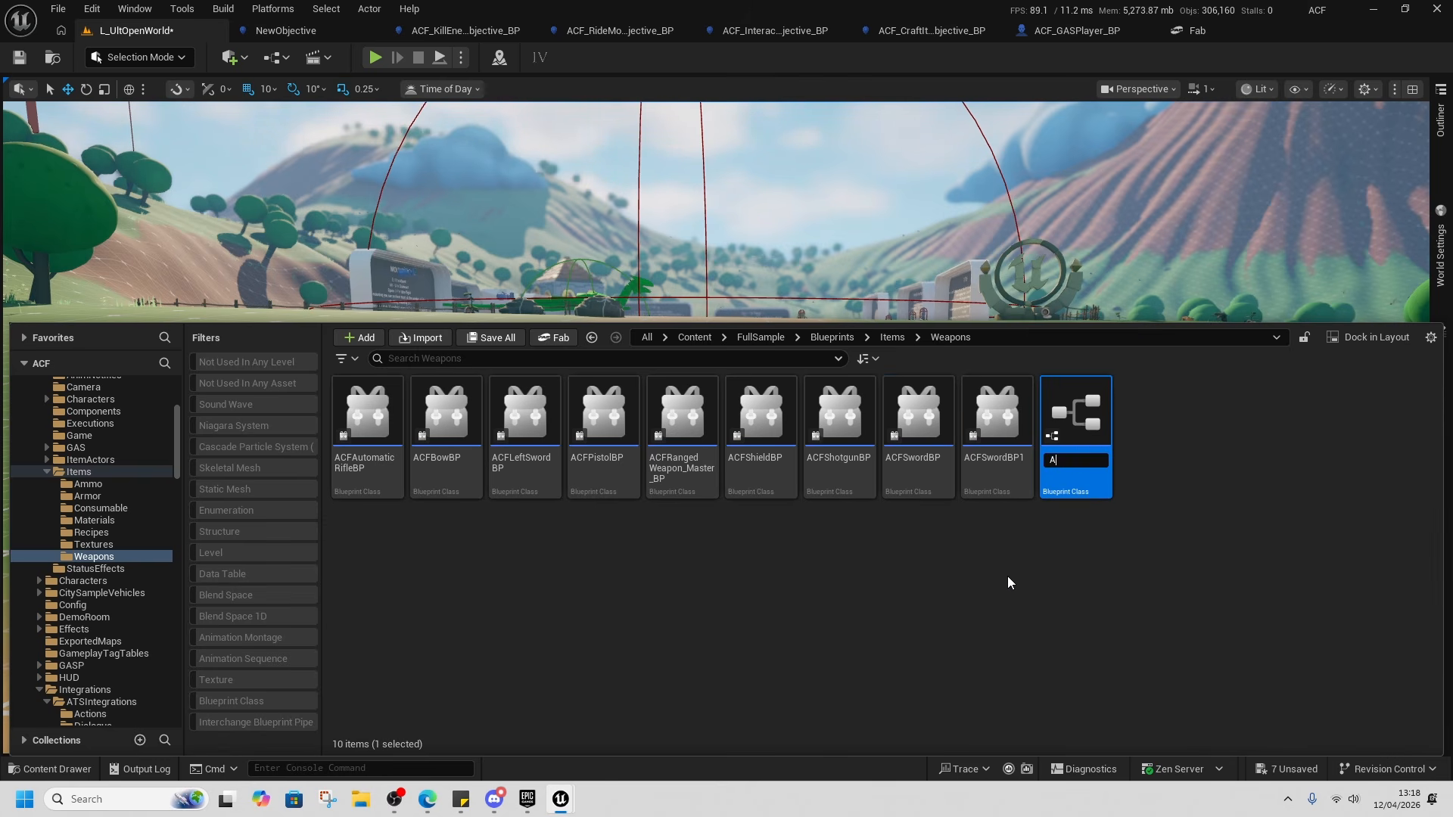
type("CF_sword_katana")
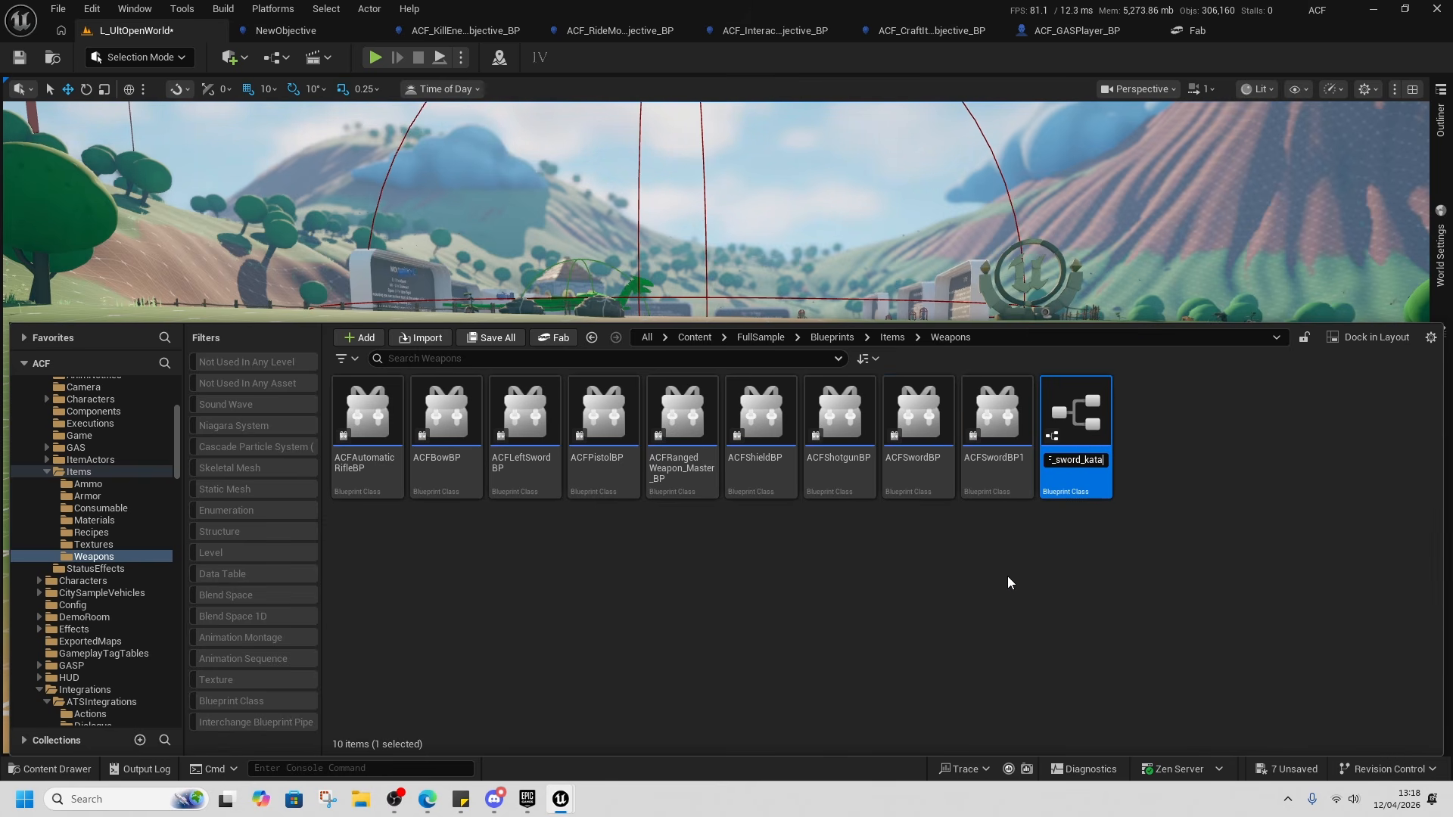
key("Return")
key("Return")
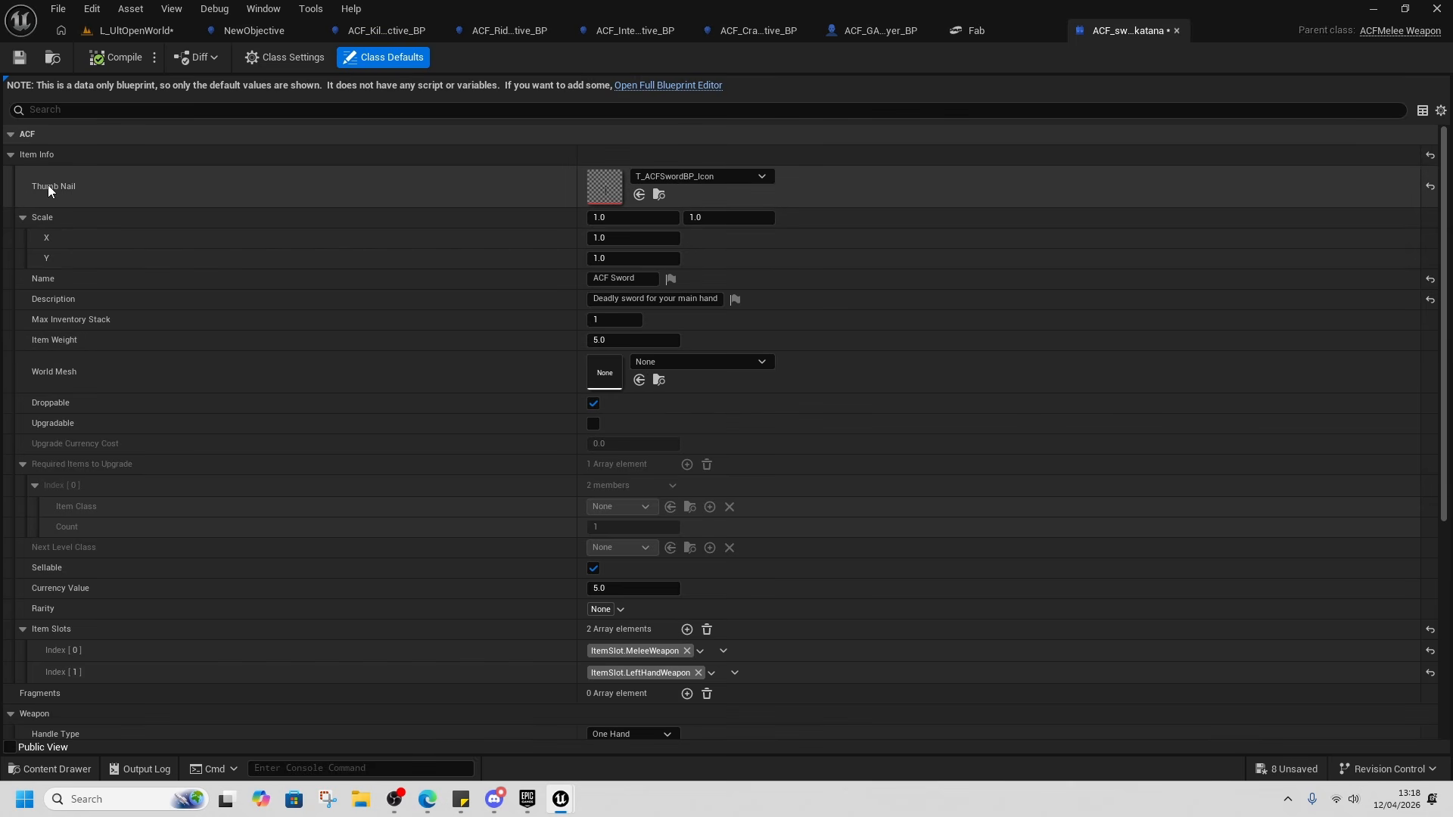
Locate the thumbnail's T_ACFSwordBP_Icon texture among the project's item textures.
left_click(660, 195)
left_click(1019, 361)
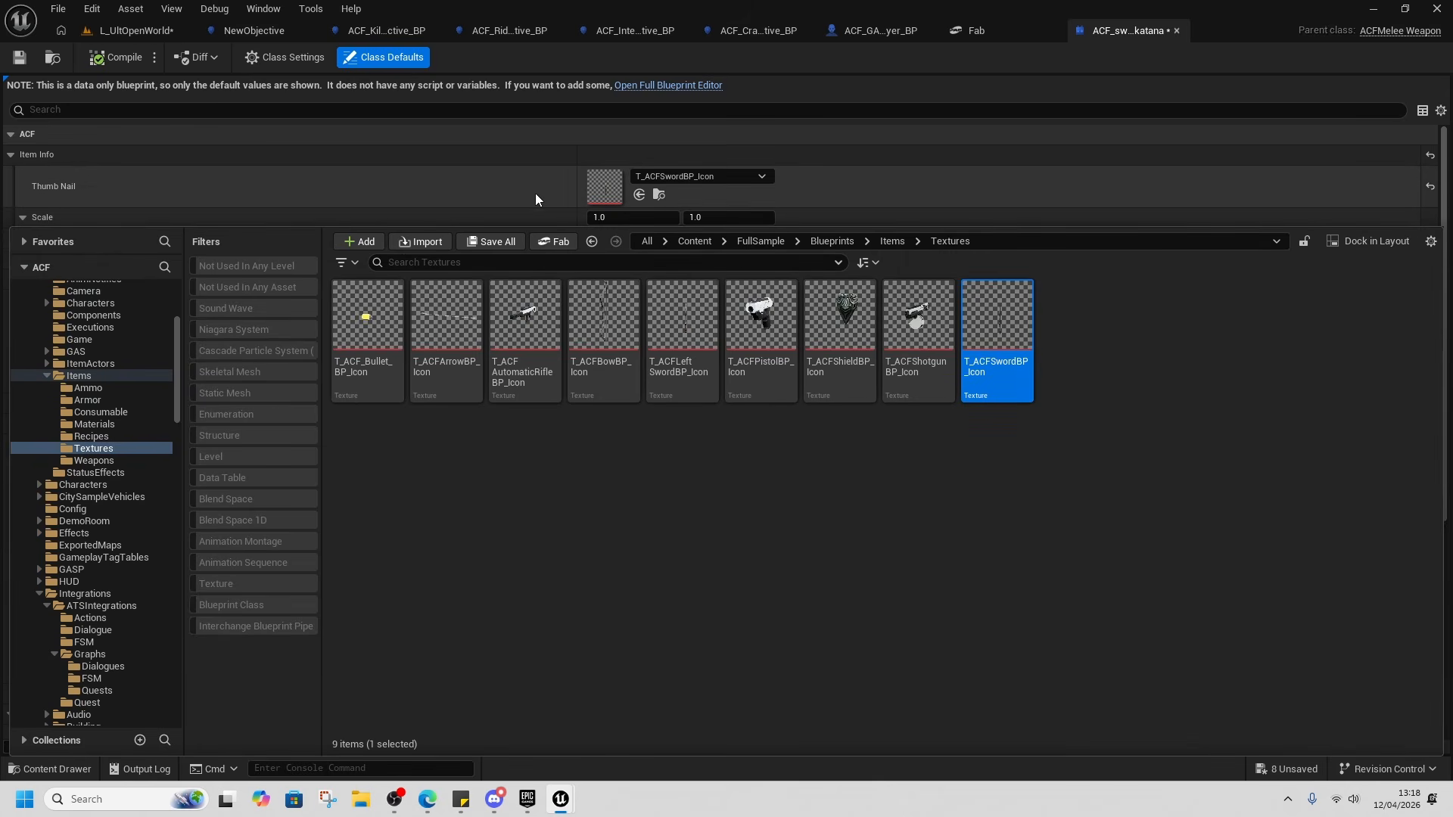
left_click(533, 193)
Set the item's name to "ACF Katana" and its description to "Deadly Katana for your main hand".
left_click_drag(645, 279, 601, 282)
type("Katana")
key("Return")
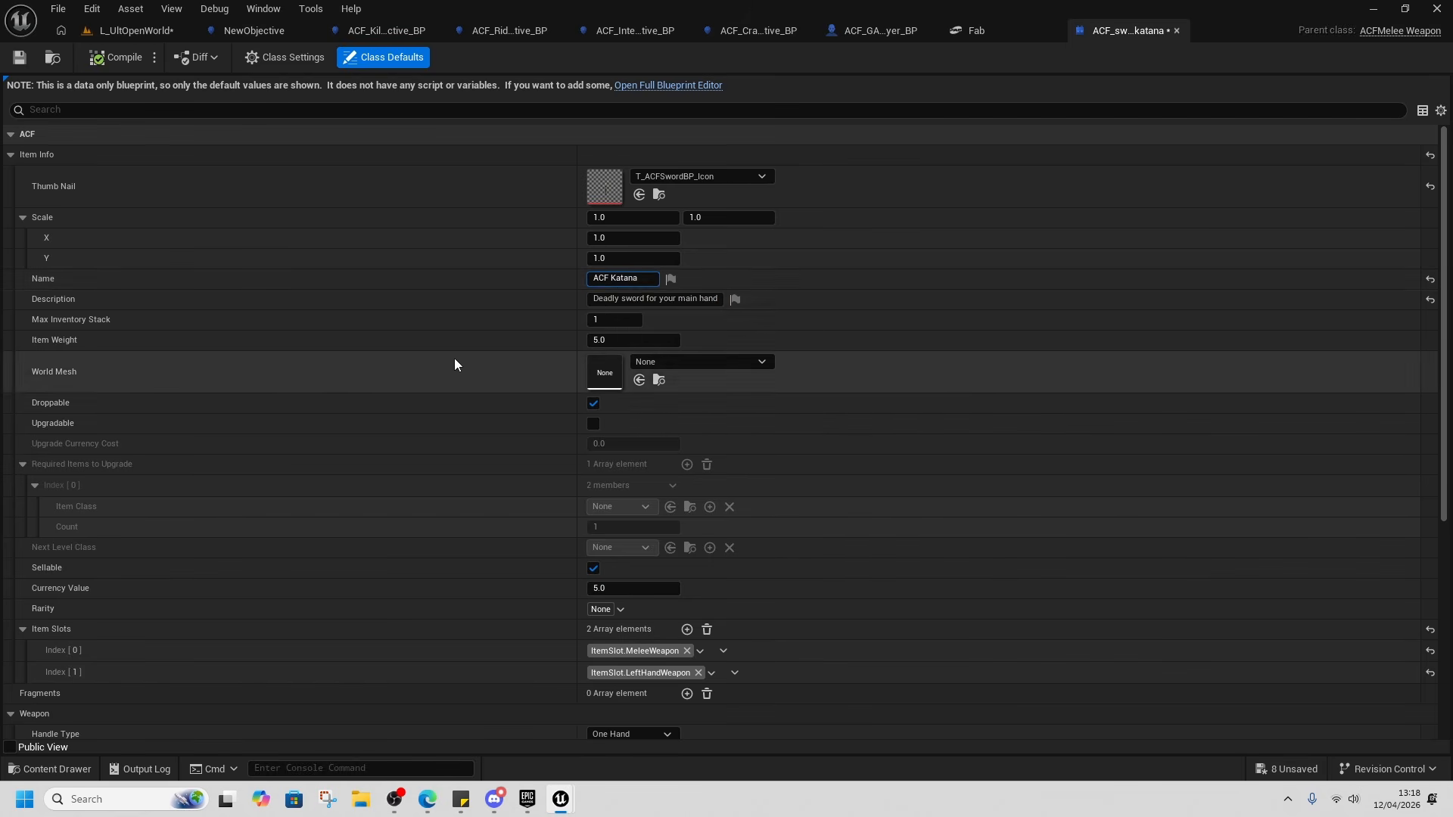
left_click(643, 298)
double_click(643, 298)
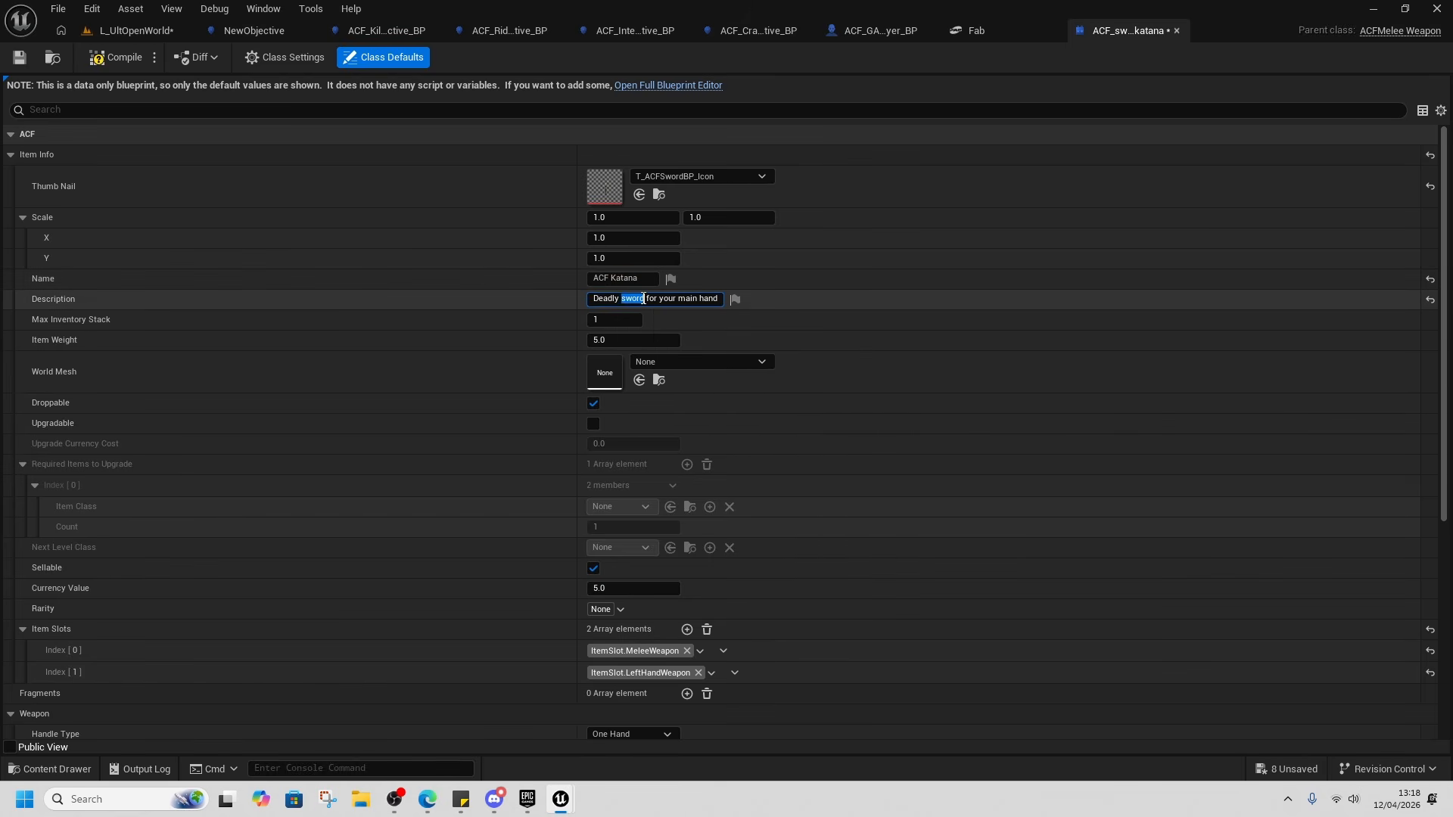
type("Katana")
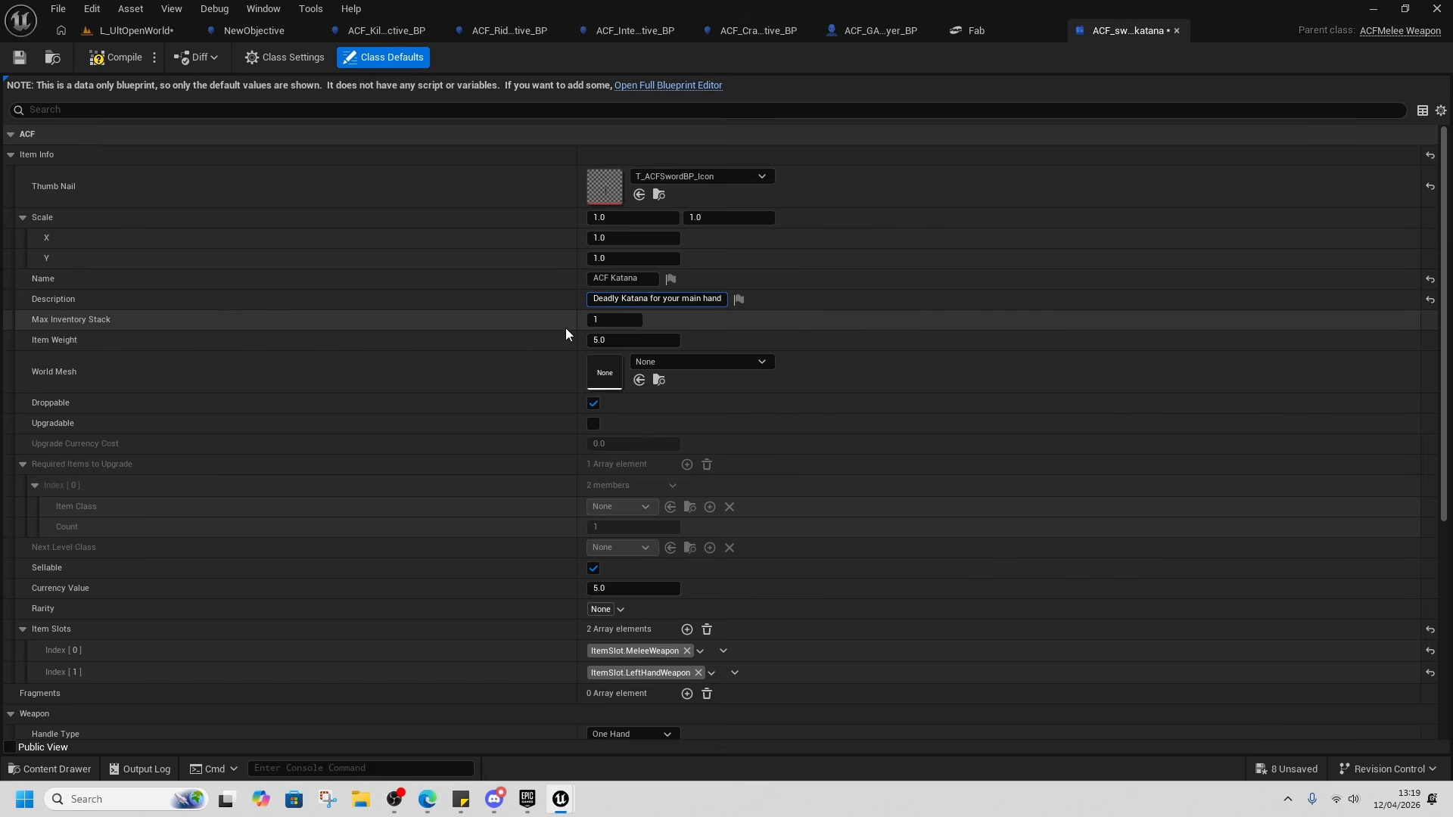
Set the katana's Item Weight to 50.
left_click(618, 320)
left_click(212, 342)
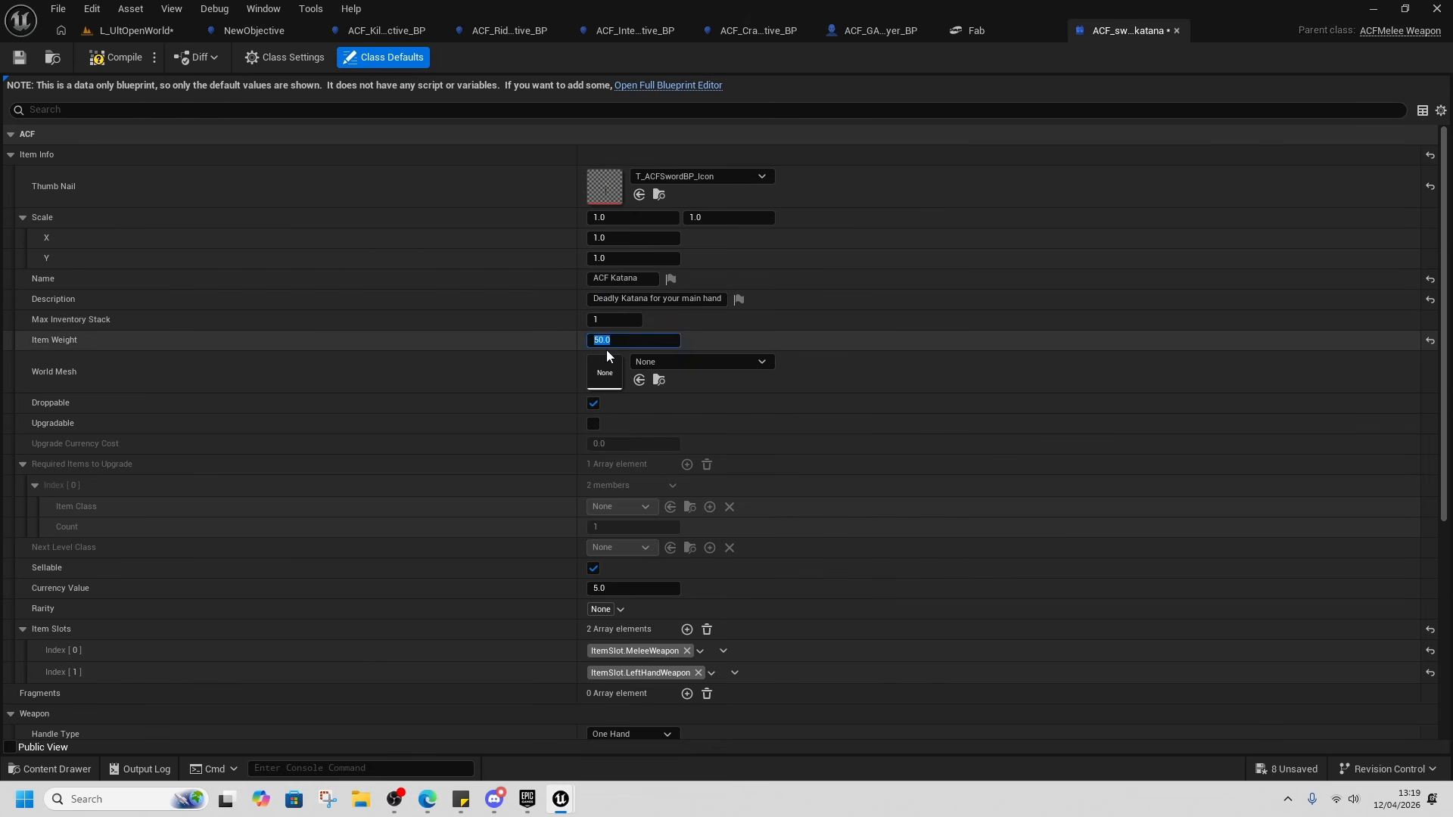
left_click(435, 384)
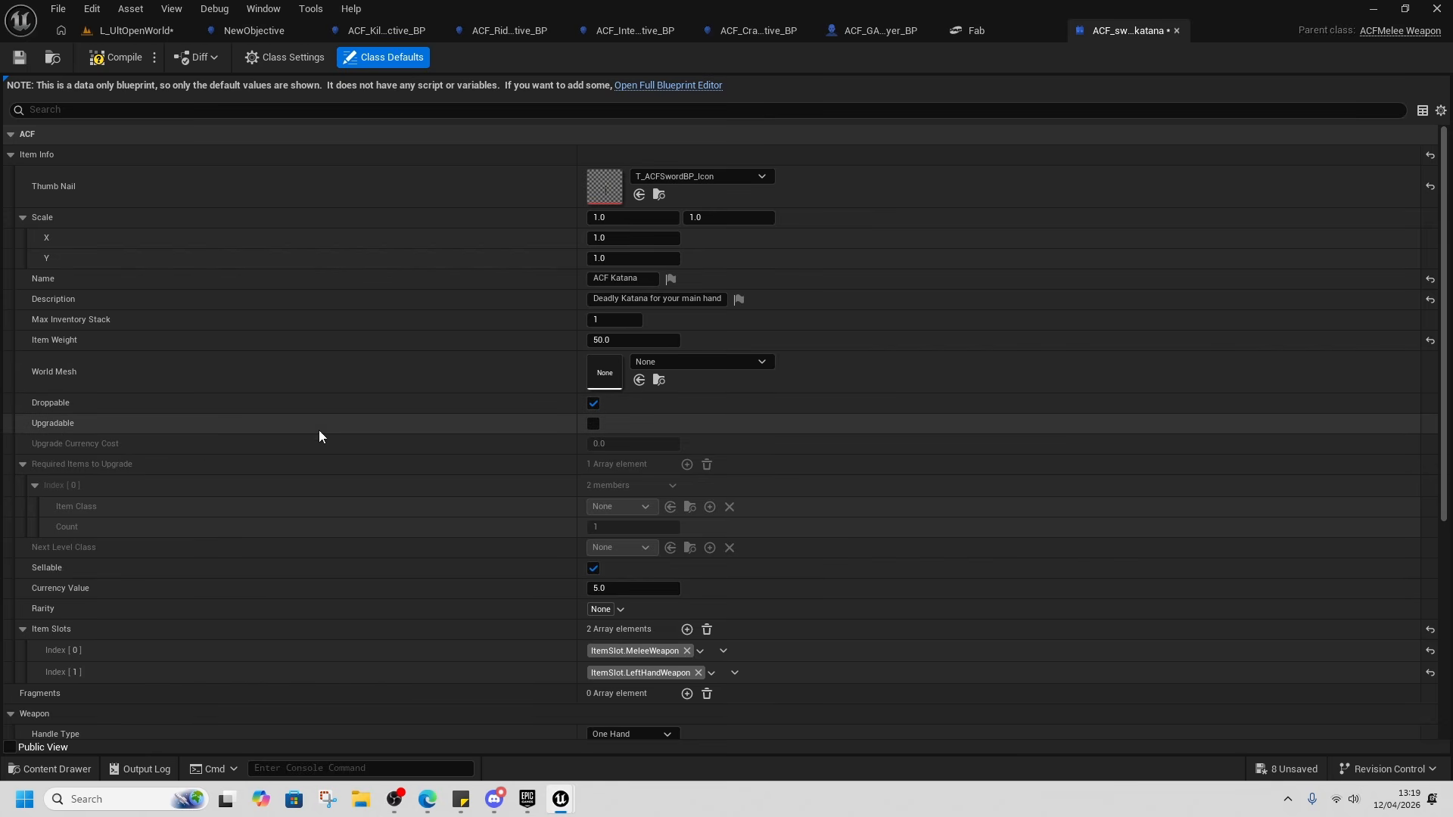
Enable Upgradable to inspect the item class choices for the required upgrade items, and disable it again.
left_click(593, 424)
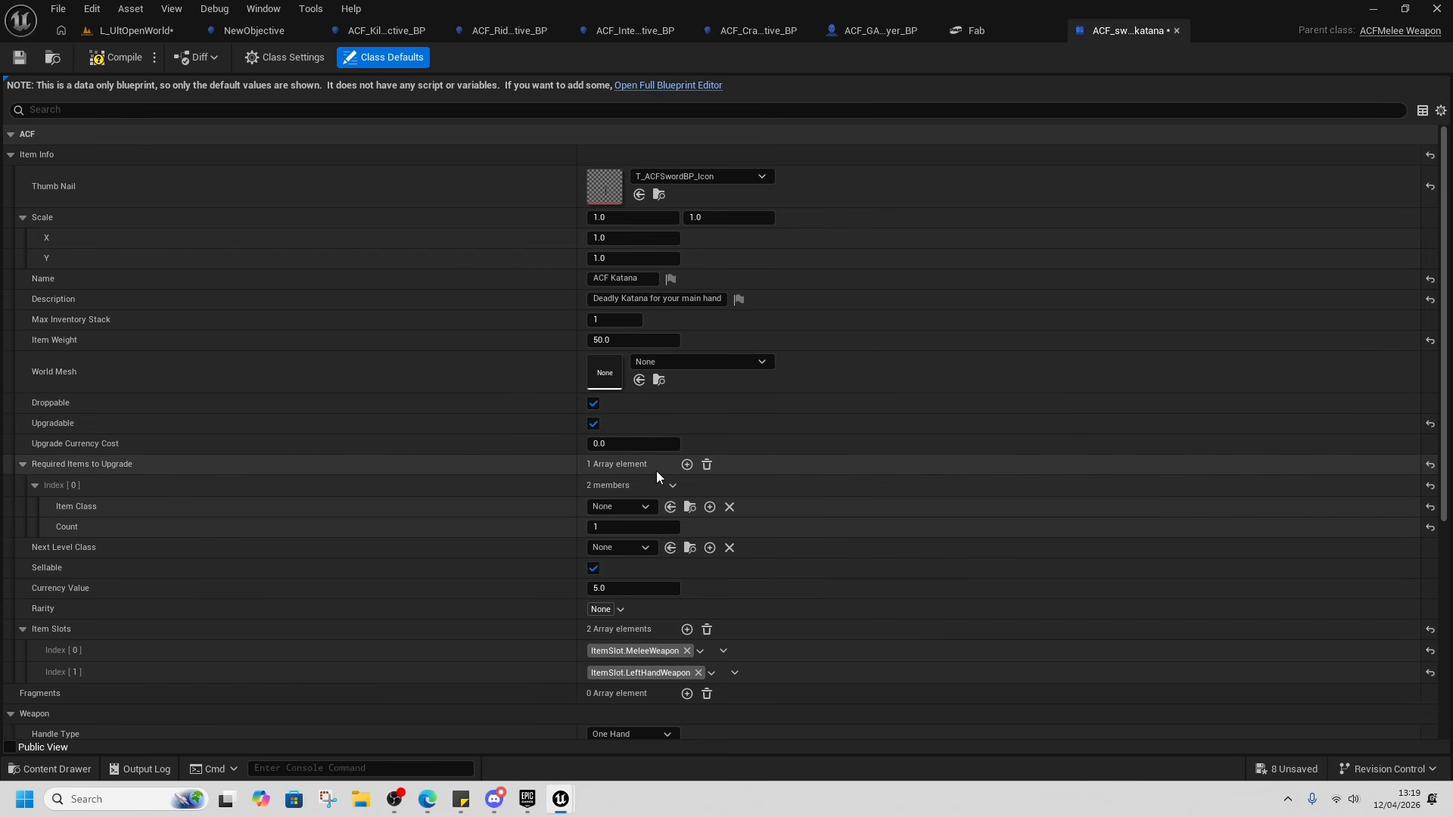
left_click(615, 507)
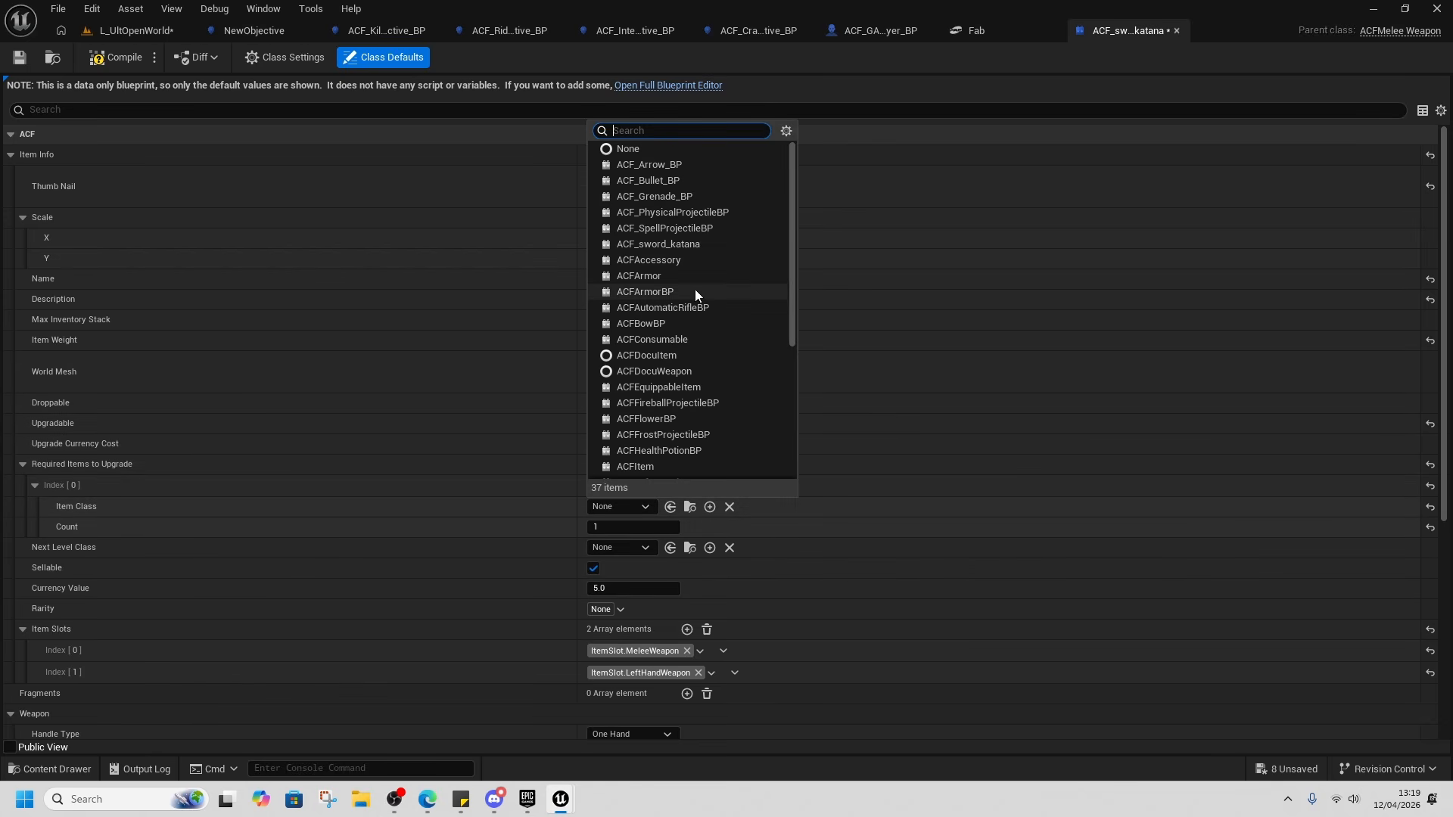
left_click(424, 502)
left_click(594, 424)
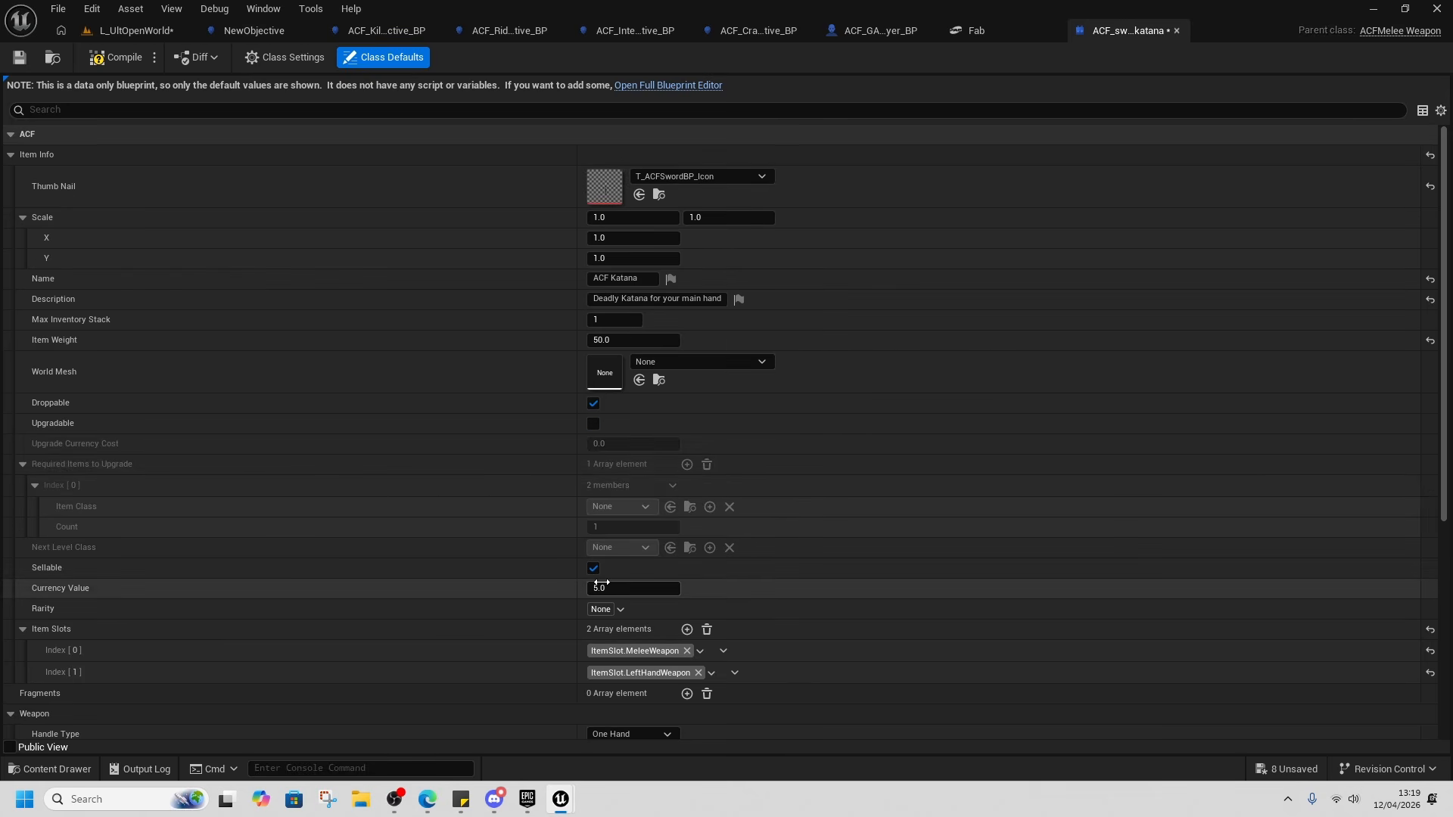
scroll(187, 567, "down", 1)
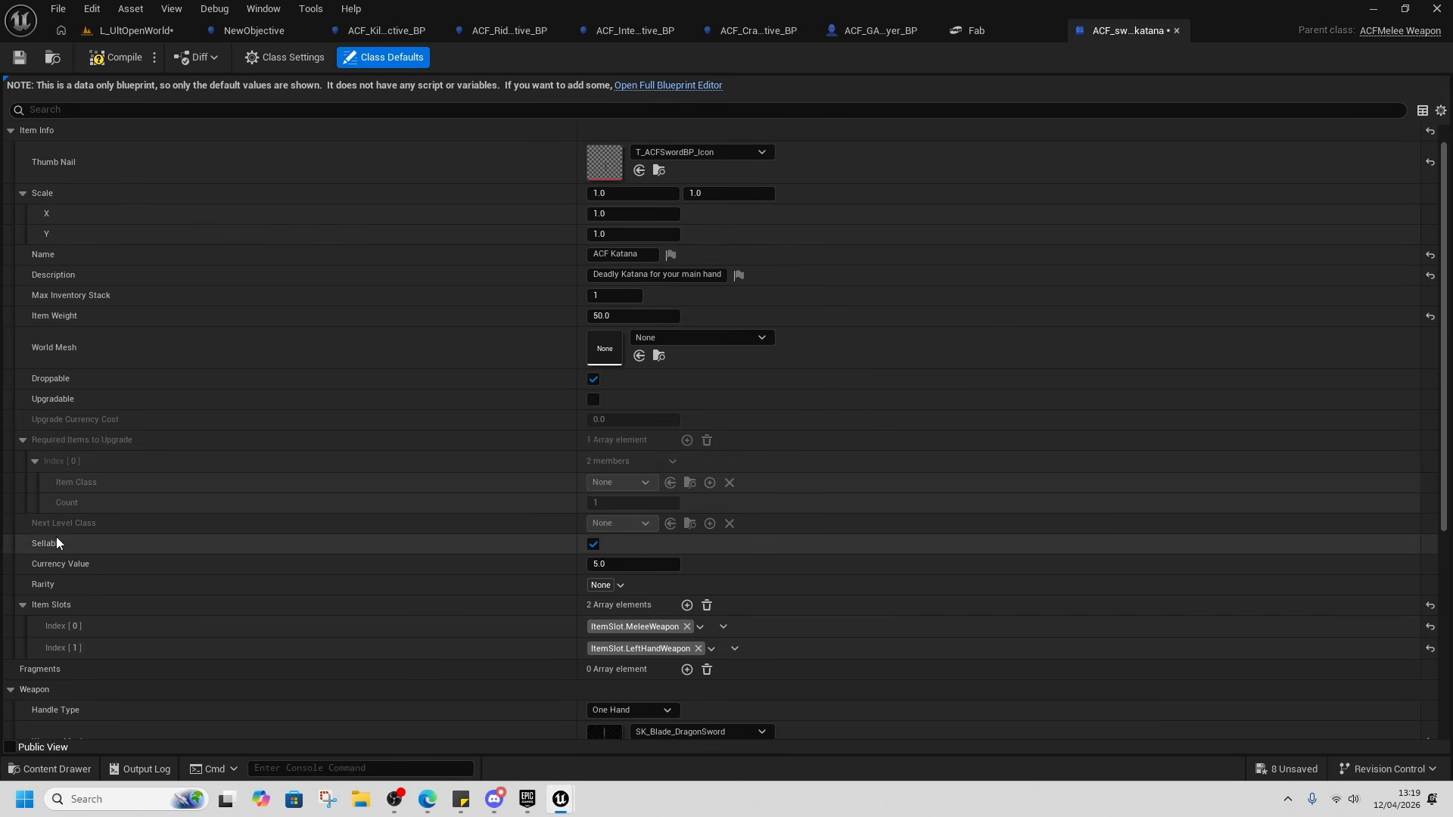
Set the katana's Rarity to the Rarity.SuperRare gameplay tag.
left_click(621, 585)
scroll(671, 479, "down", 1)
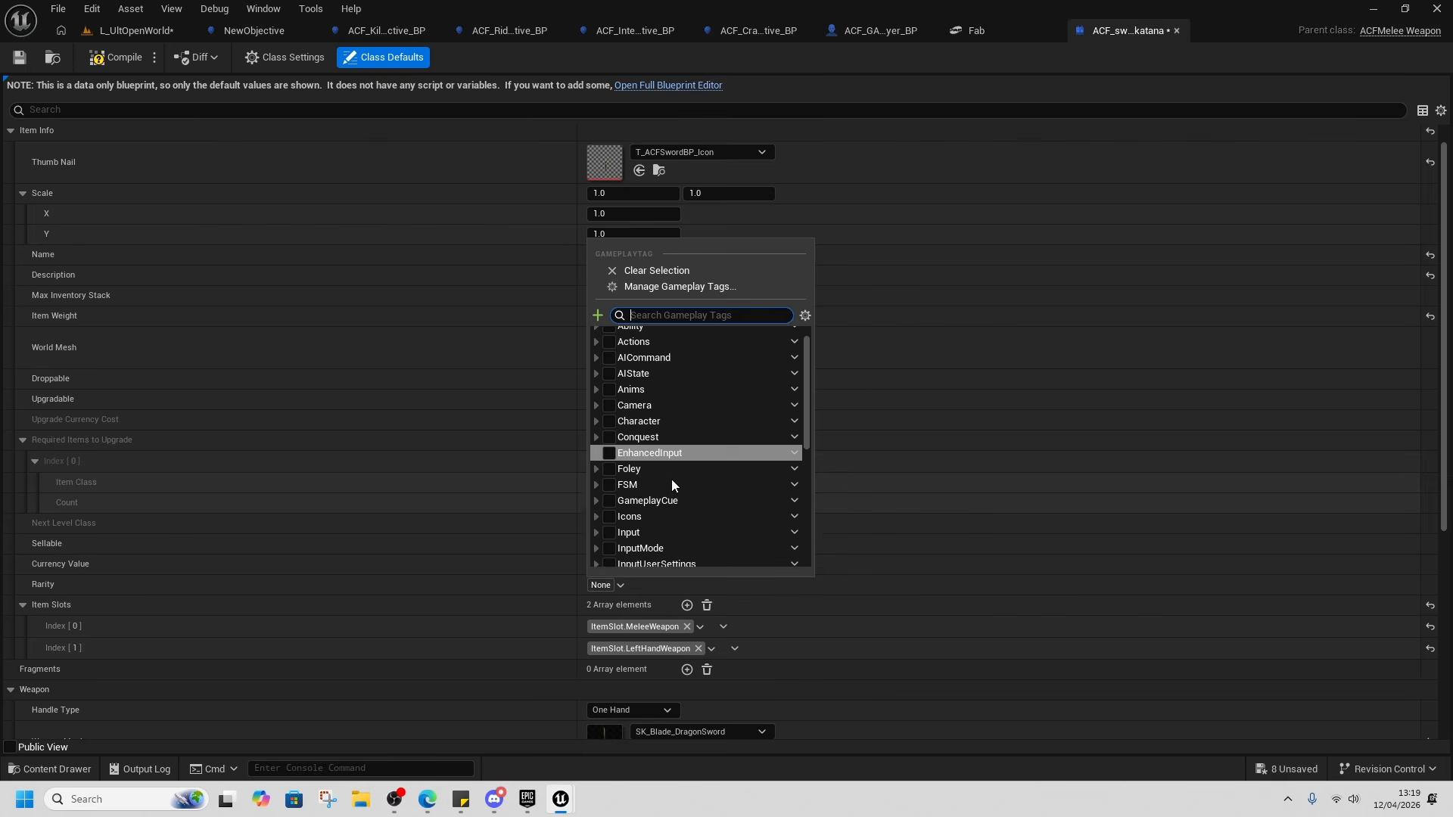
scroll(666, 500, "down", 5)
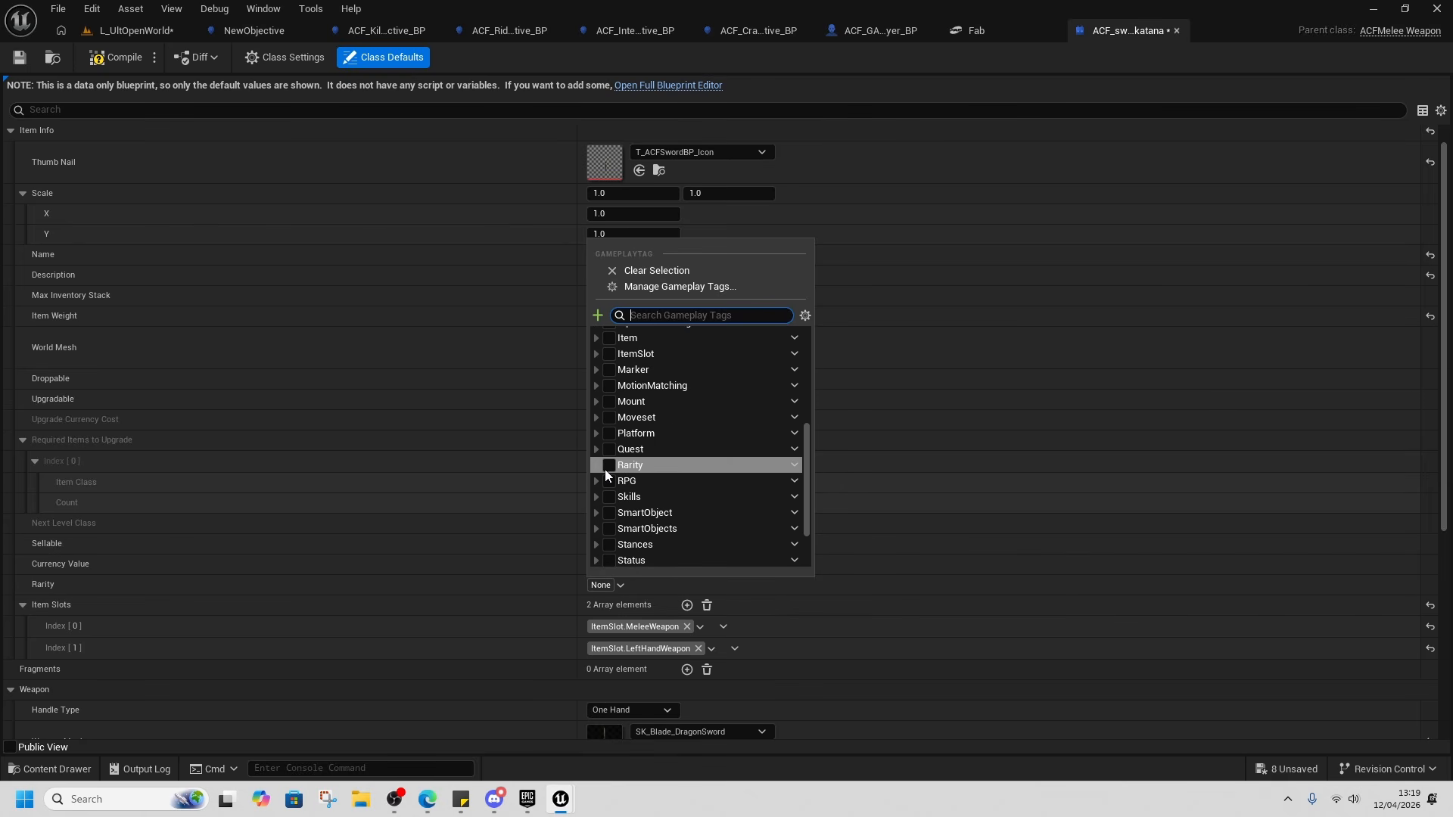
left_click(598, 466)
left_click(617, 513)
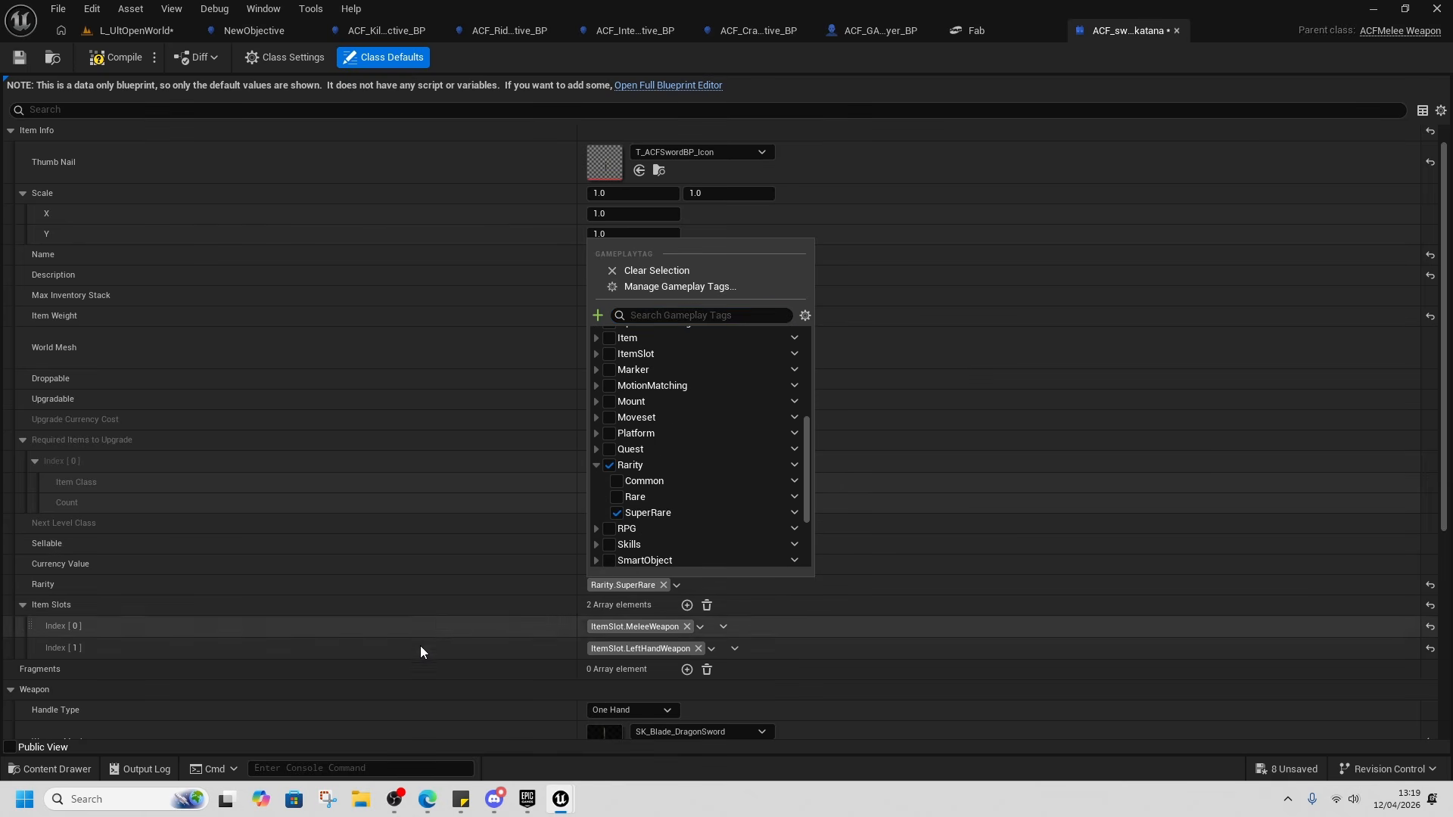
left_click(437, 597)
Choose One Hand as the katana's weapon Handle Type.
scroll(370, 593, "down", 2)
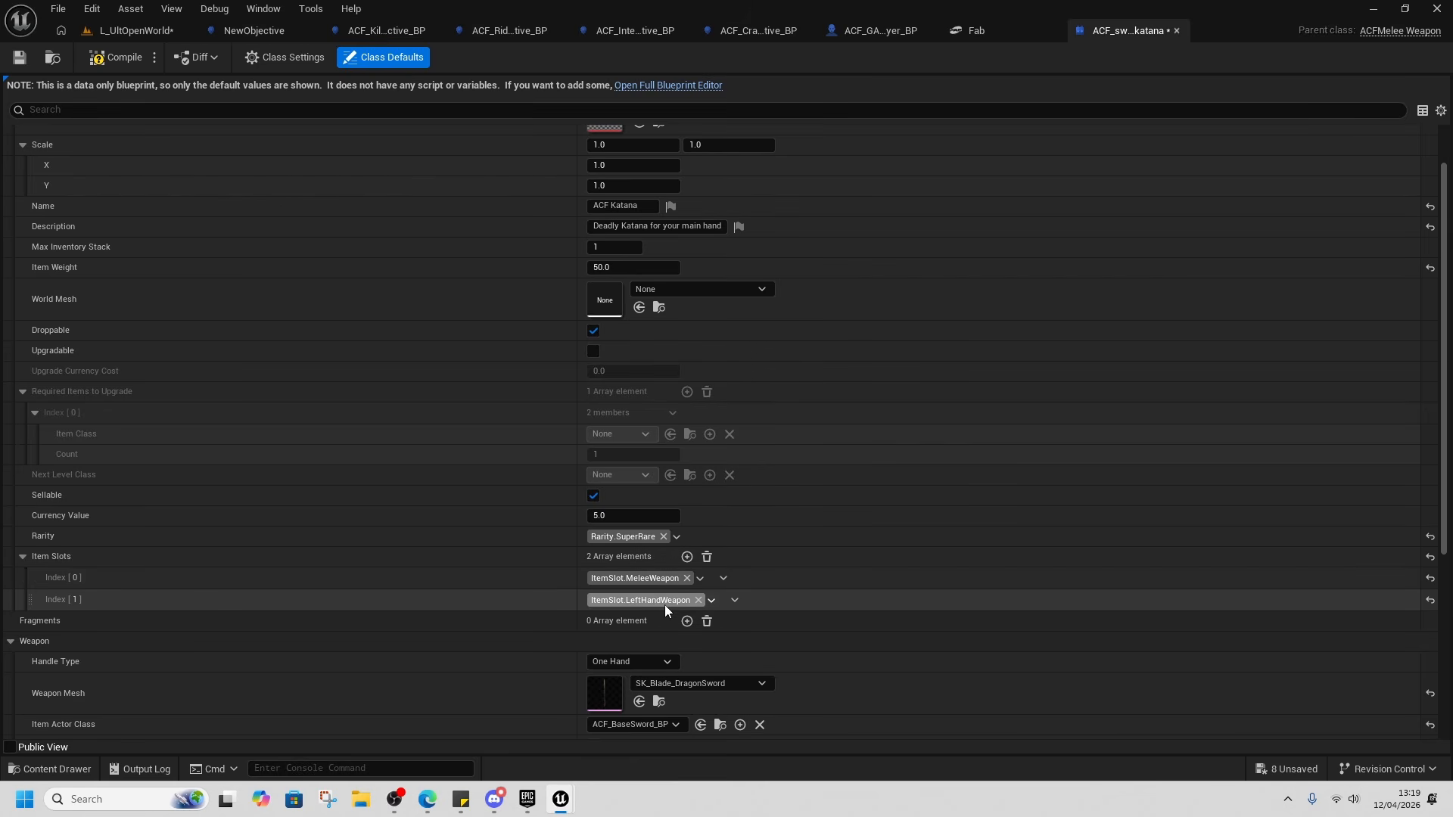
scroll(189, 454, "down", 5)
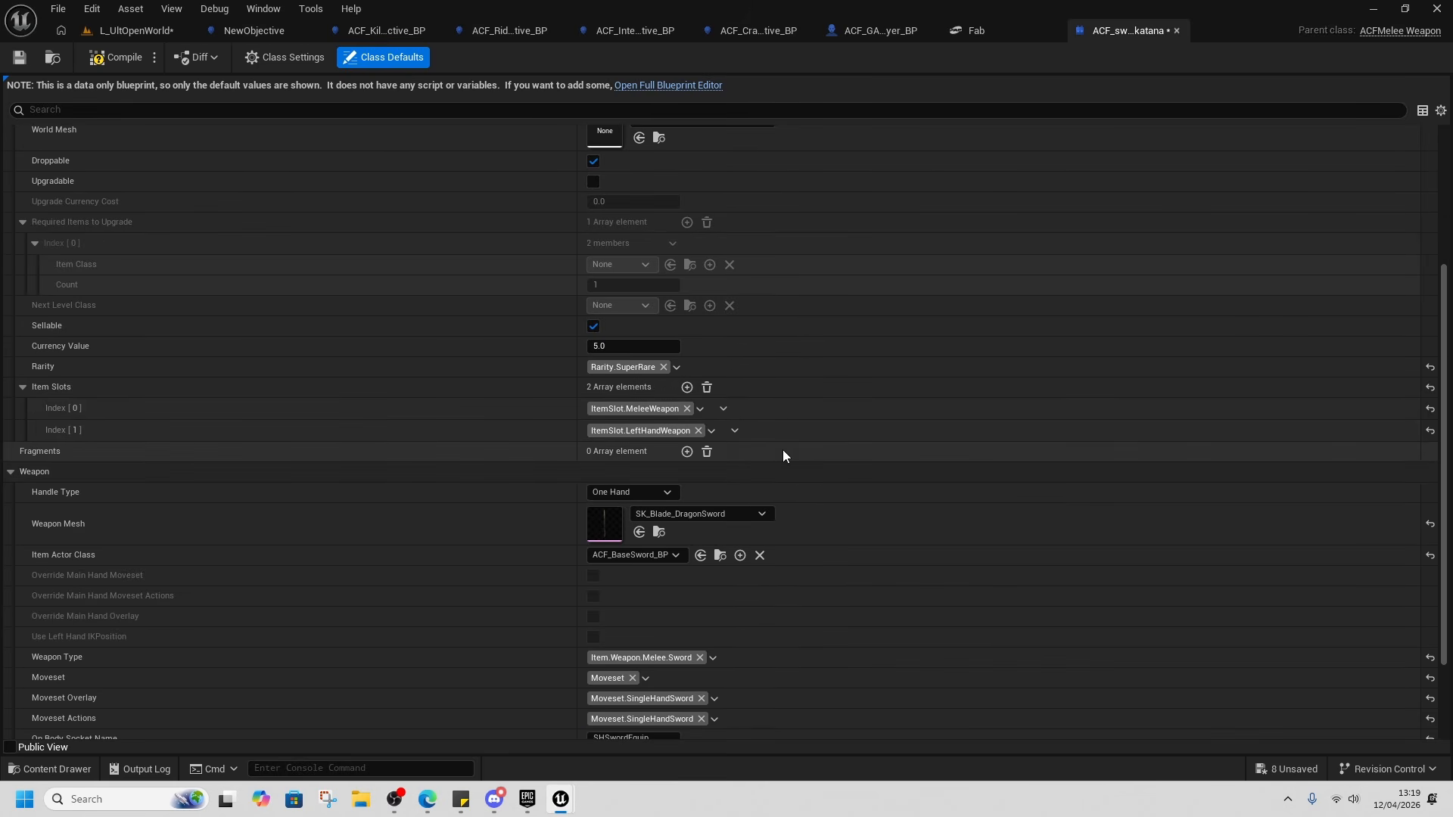
scroll(106, 506, "down", 2)
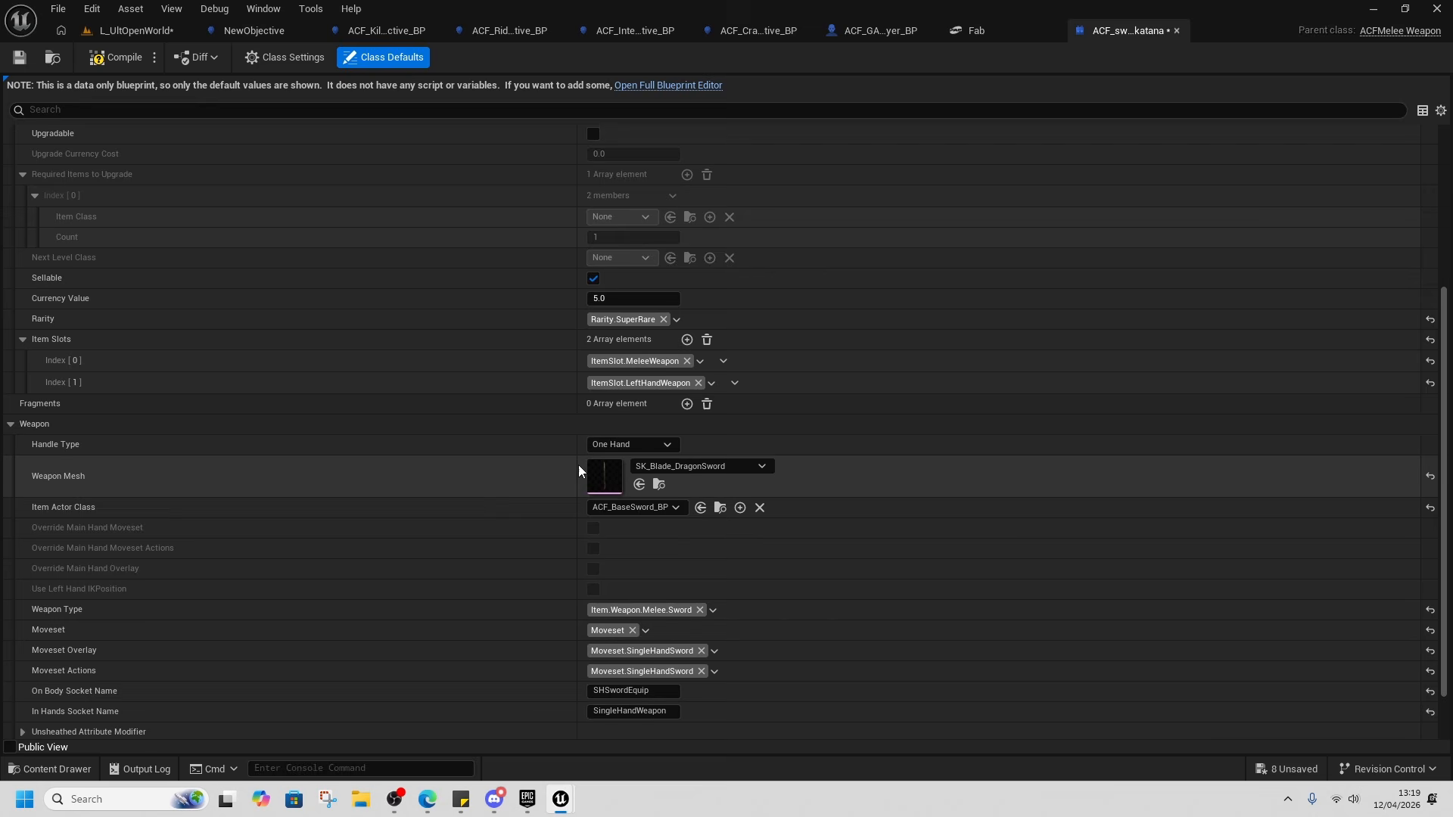
left_click(625, 445)
left_click(628, 457)
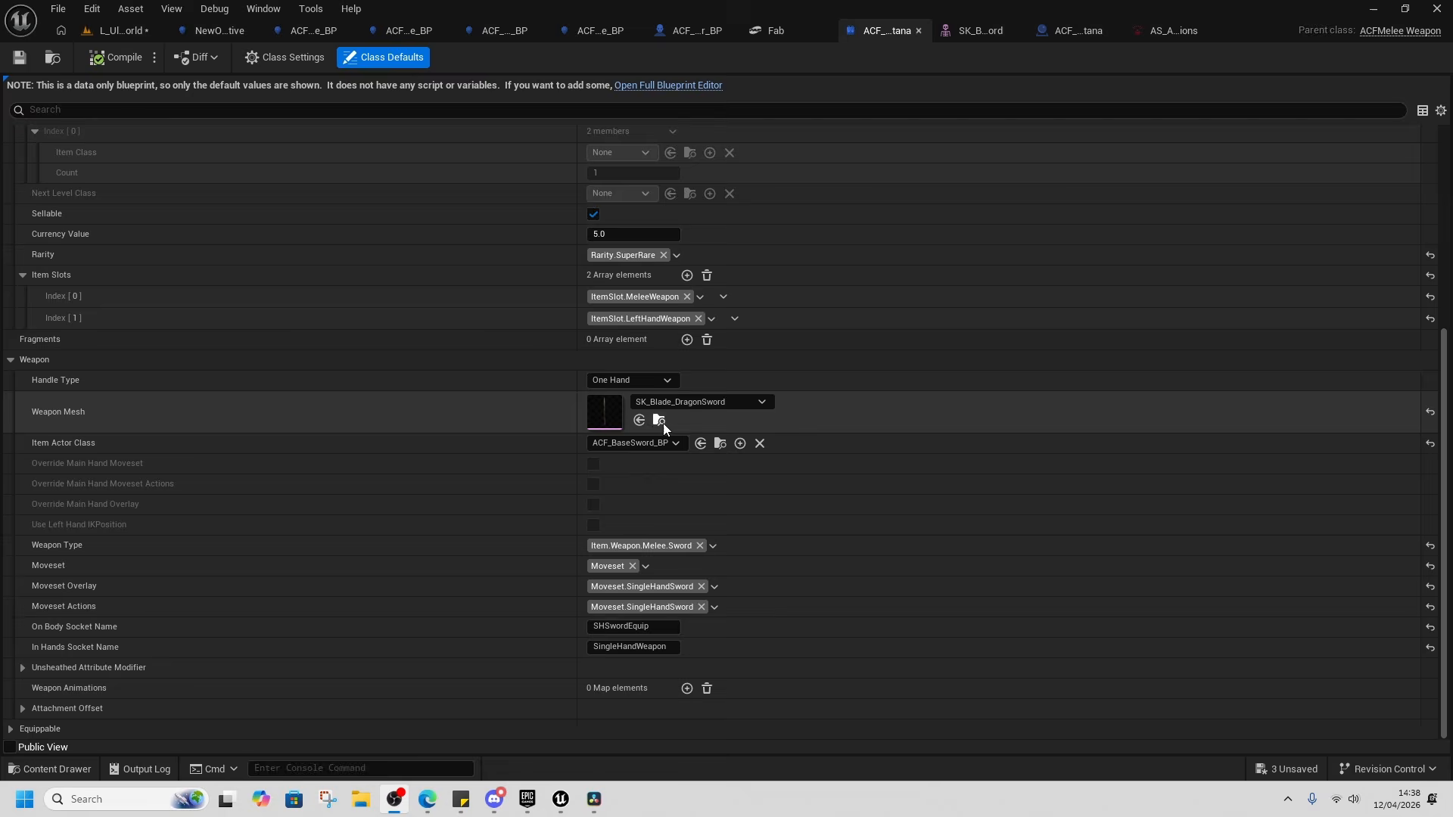
Locate the current weapon mesh SK_Blade_DragonSword and place it in the open-world level near the katana as an orientation reference.
left_click(659, 421)
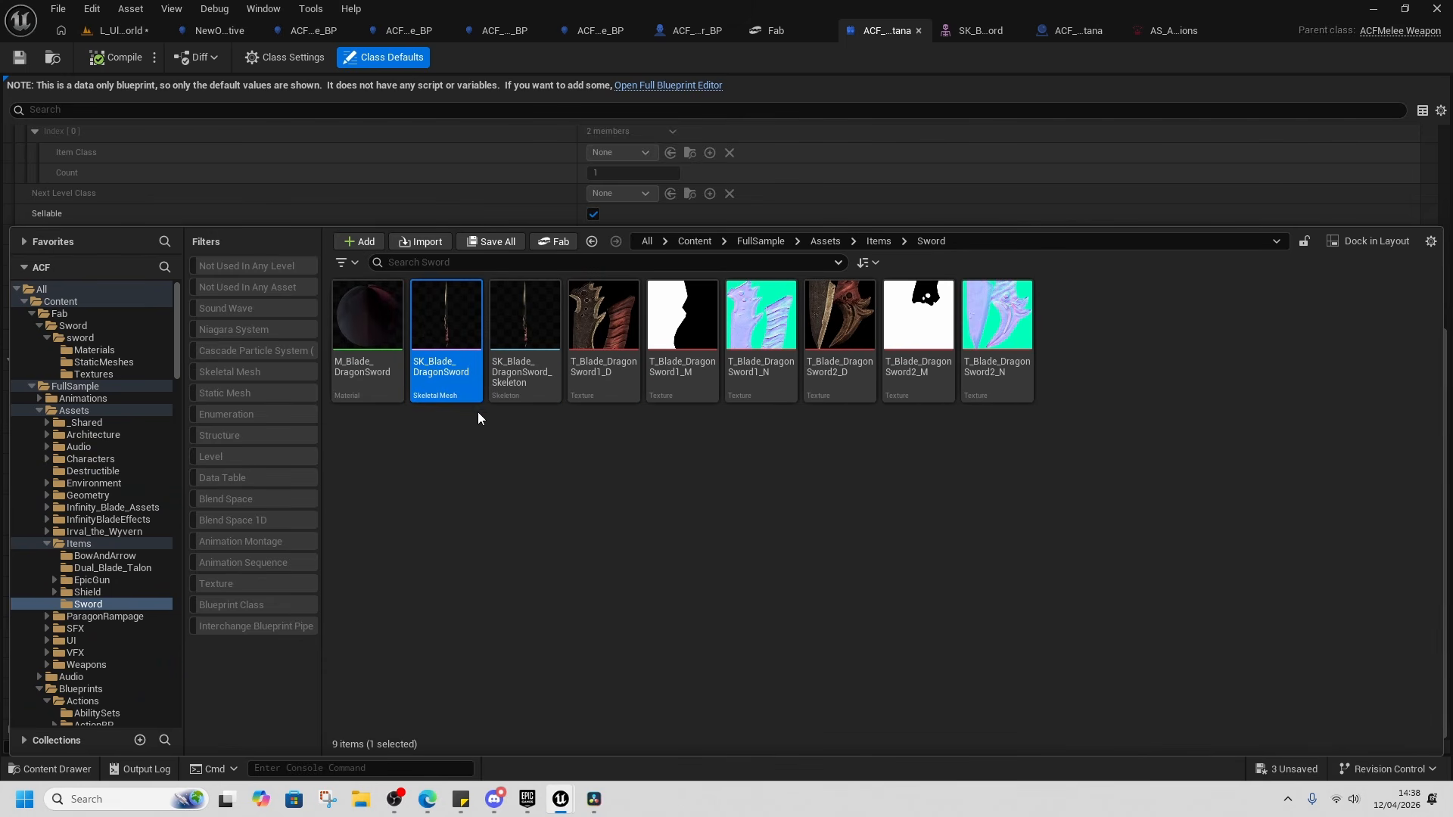
left_click(135, 34)
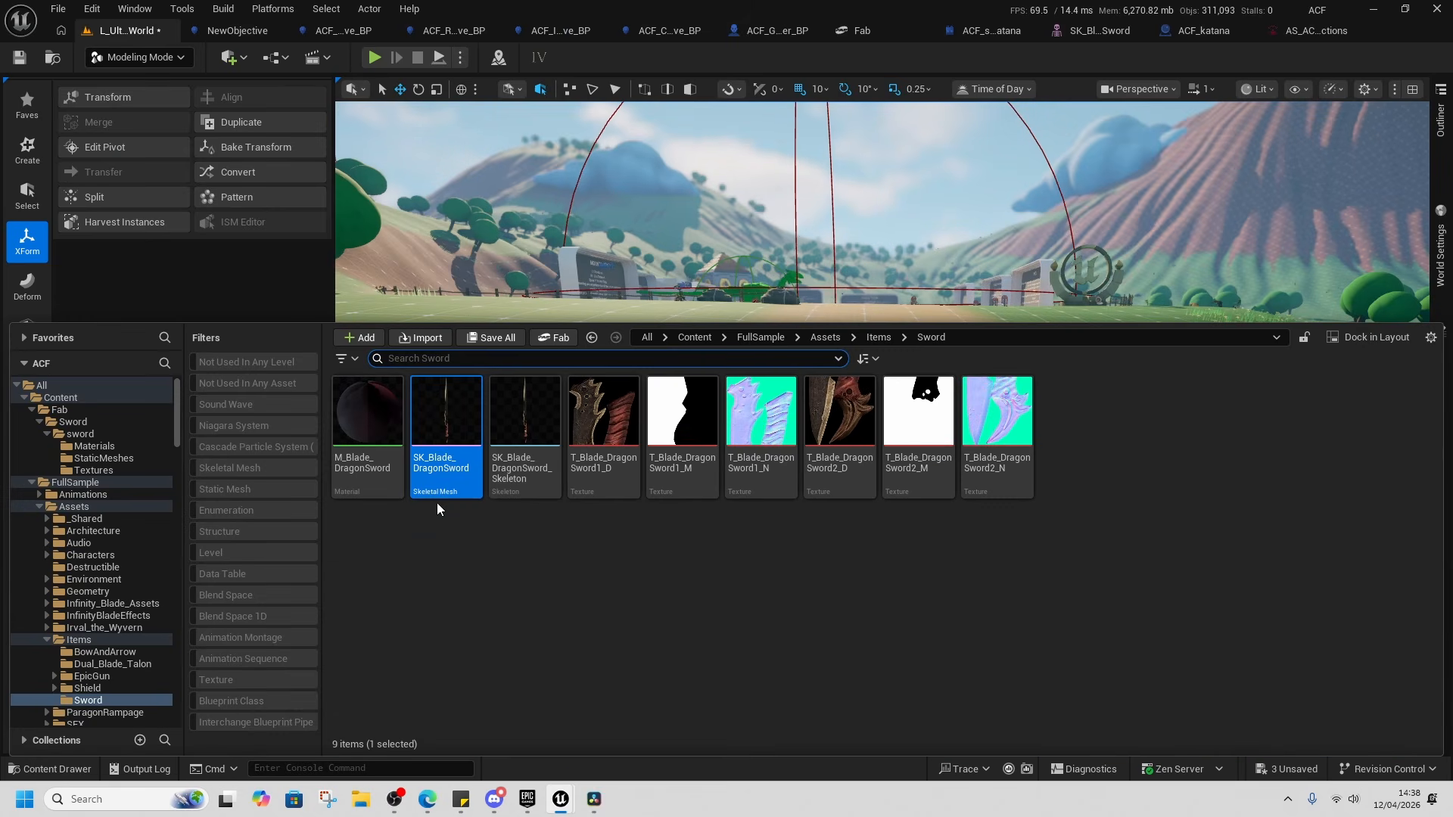
left_click(942, 165)
left_click_drag(942, 166, 1027, 499)
key("w")
right_click_drag(1028, 499, 1021, 551)
Move the katana off the ground and closer to the dragon sword in the level.
left_click(649, 489)
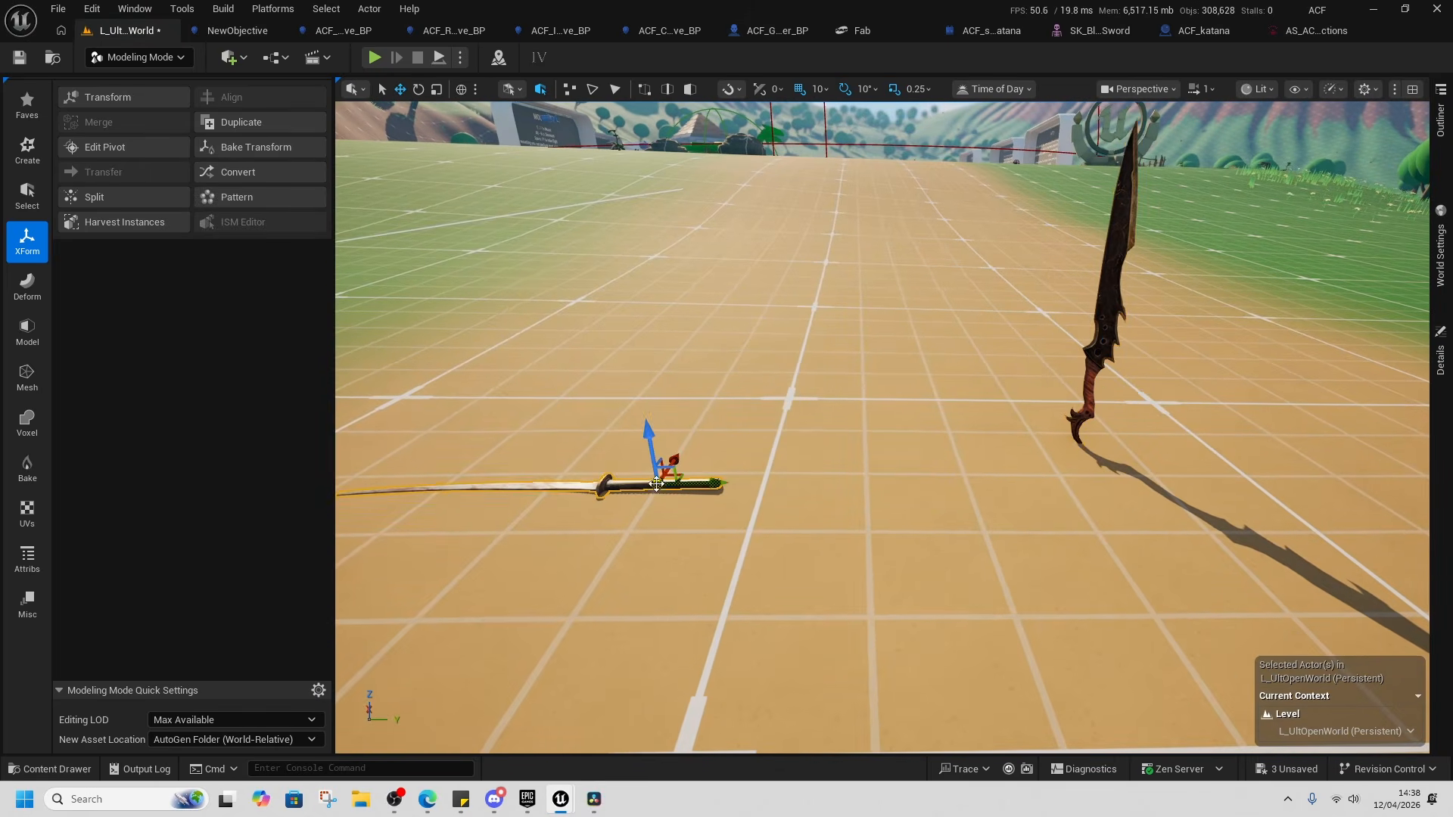
scroll(819, 430, "down", 3)
left_click_drag(786, 413, 945, 429)
scroll(983, 404, "up", 6)
scroll(1135, 352, "down", 3)
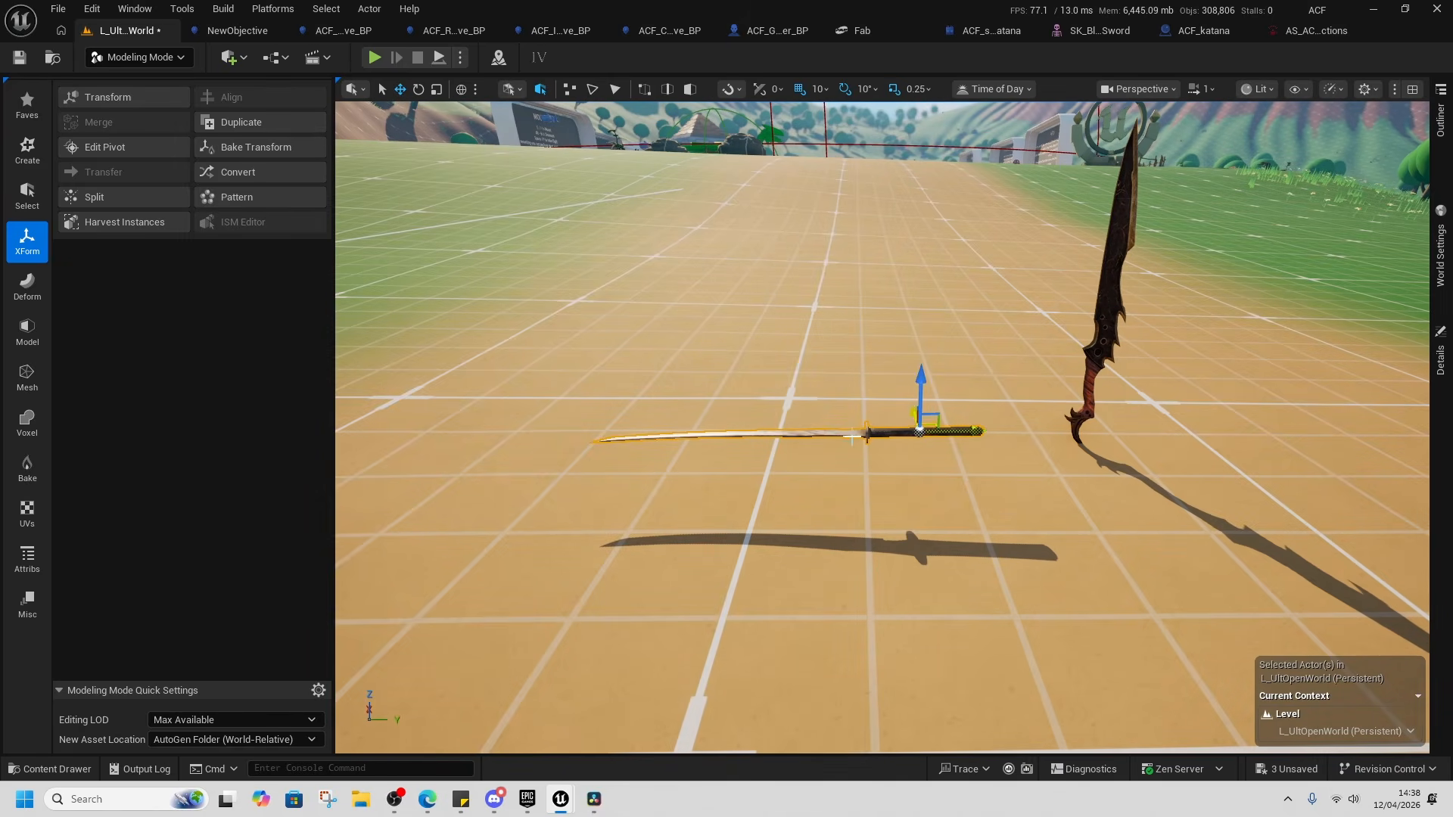
Stand the katana upright with X and Z rotations of 90 degrees, and bake rotation and full scale into its mesh.
left_click(107, 97)
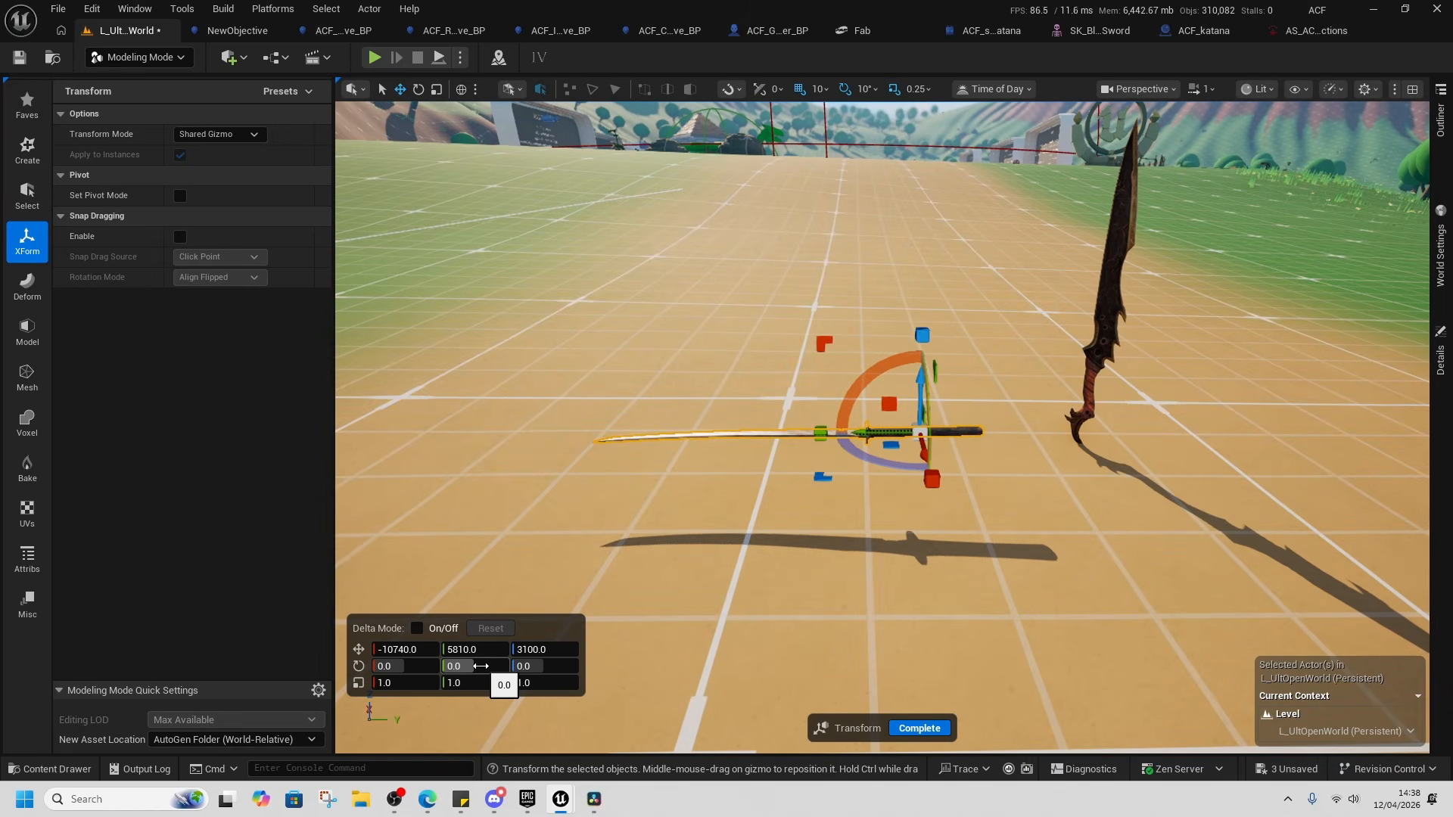
left_click(481, 666)
type("90")
key("Return")
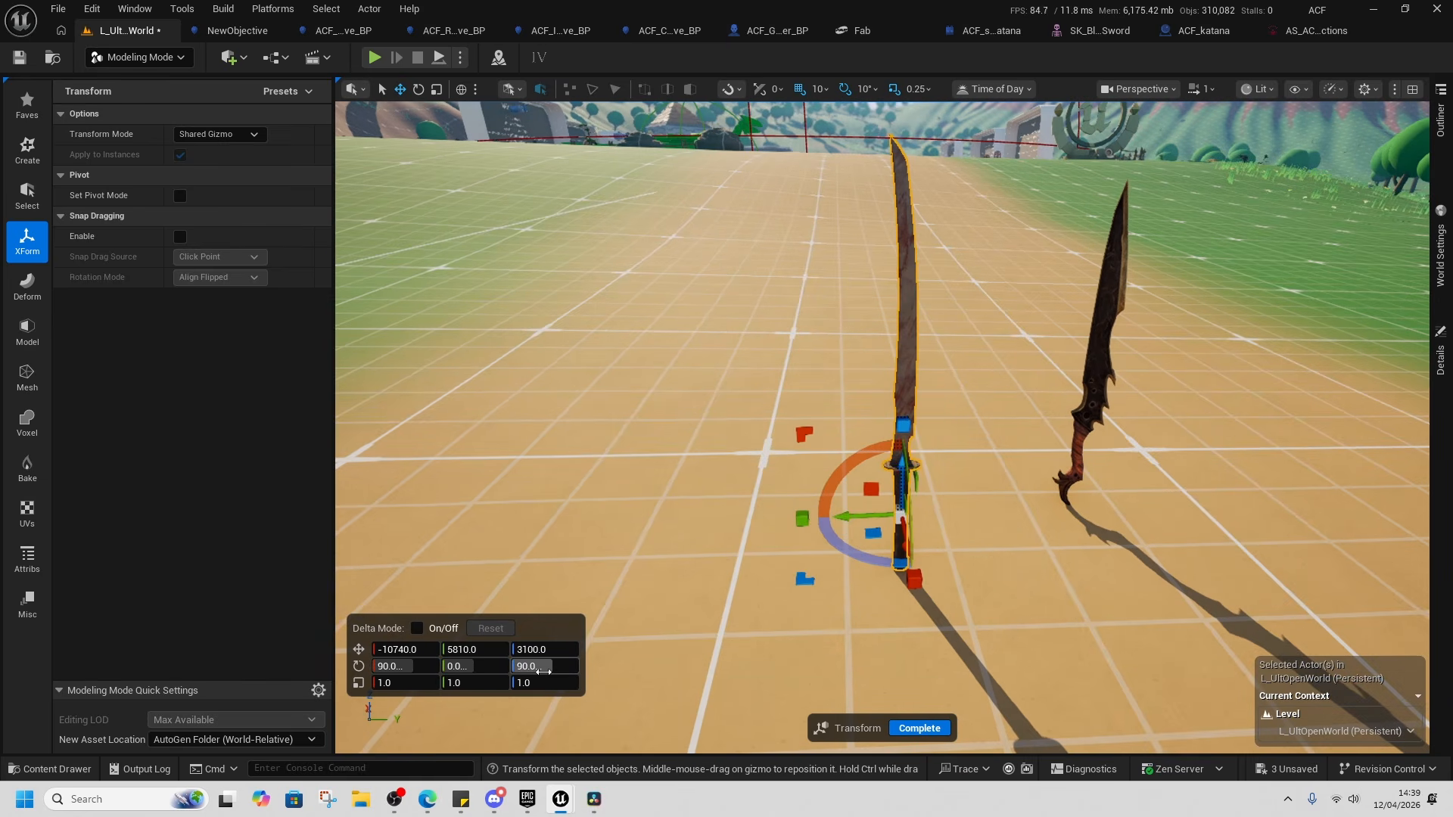
left_click(922, 726)
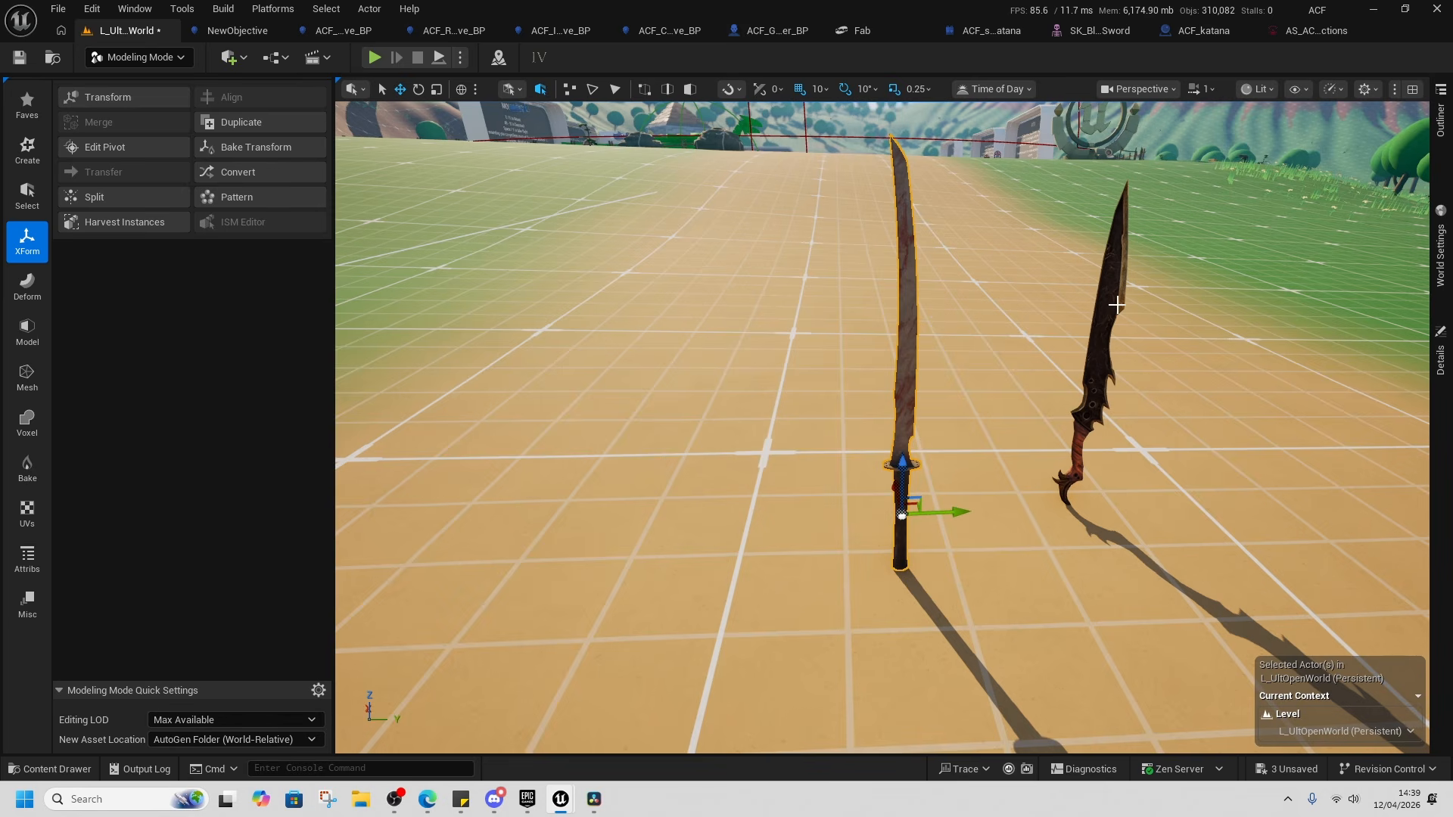
left_click(282, 146)
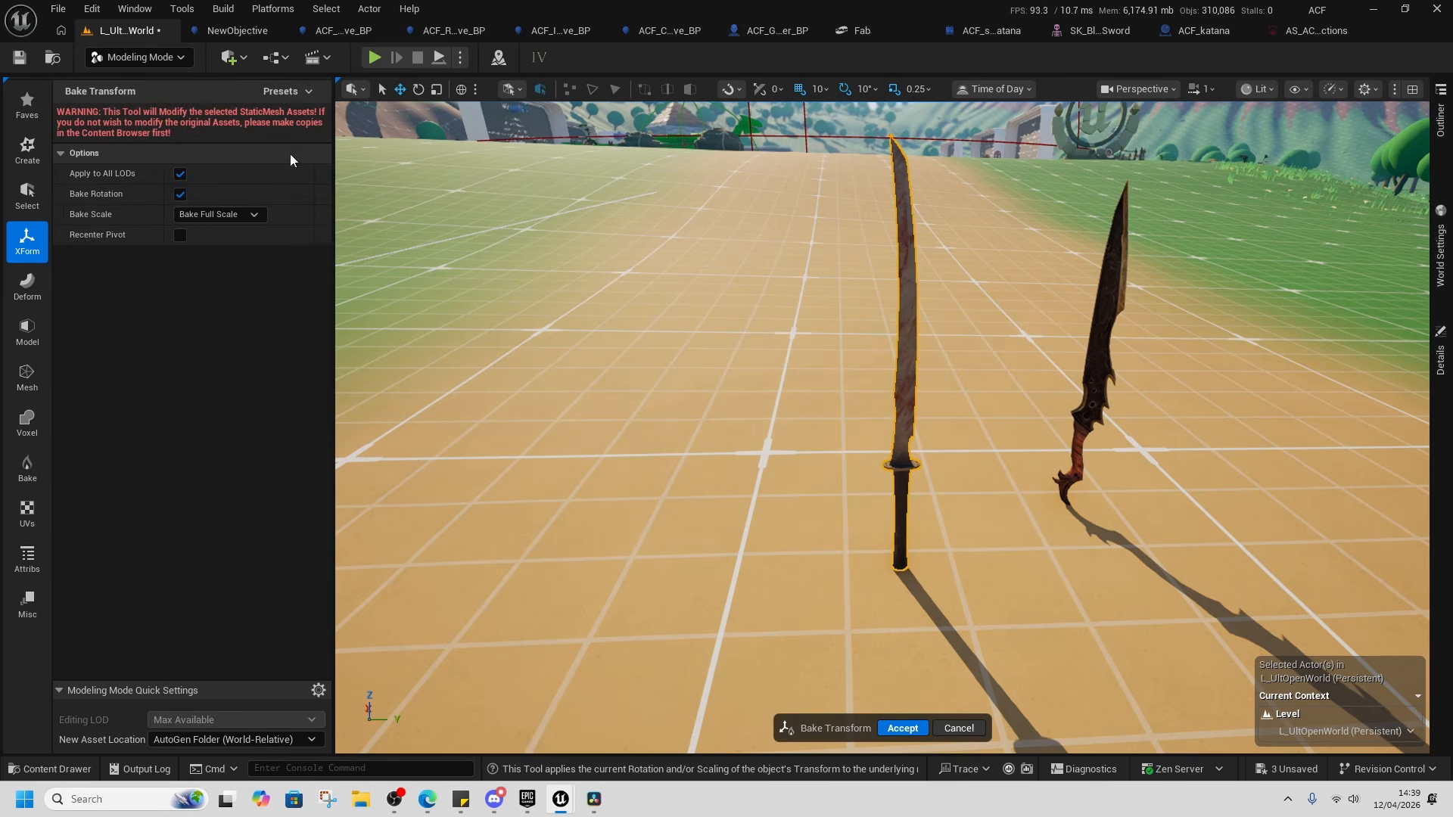
left_click(905, 728)
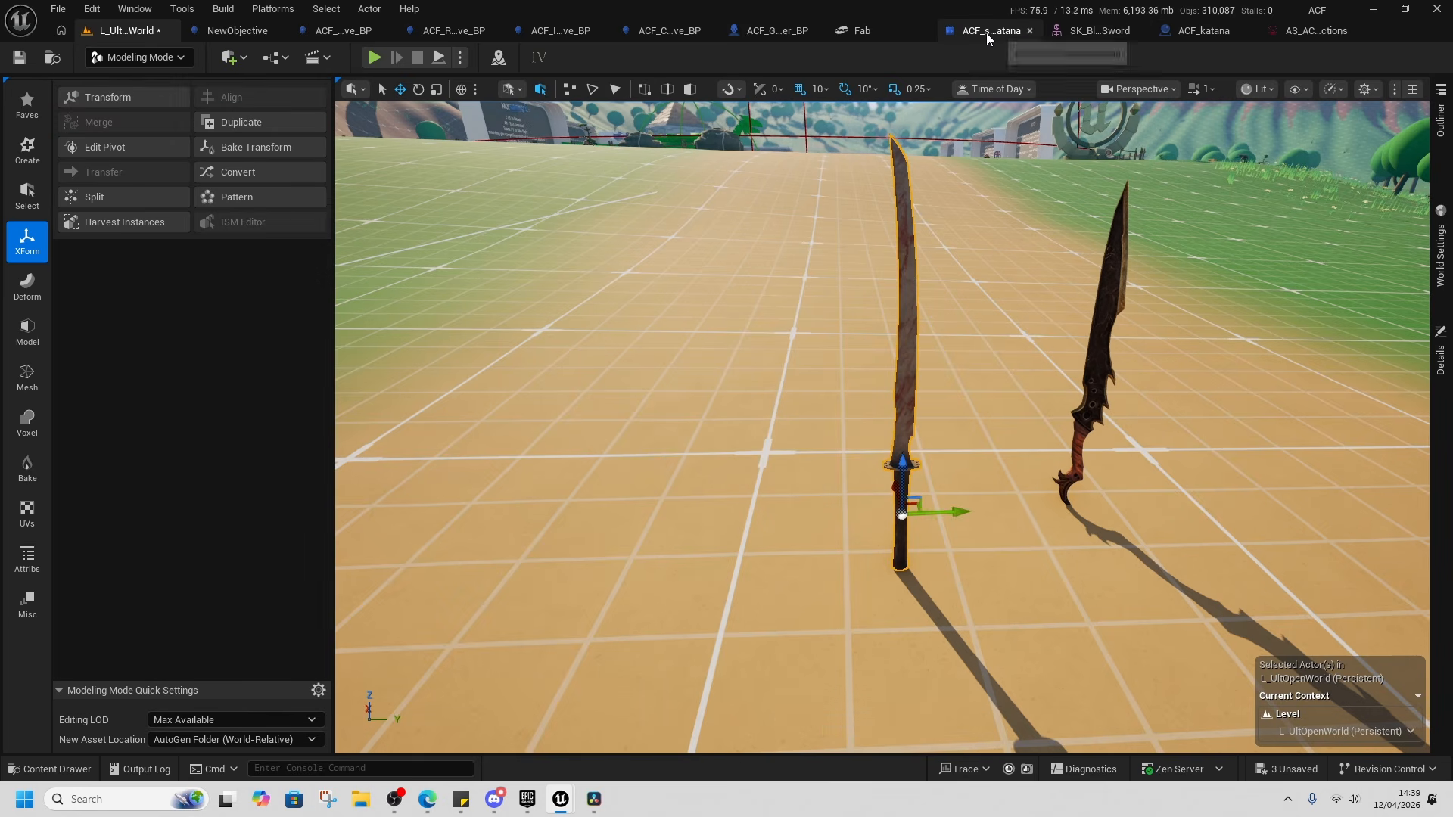
Locate the katana blueprint's assigned weapon mesh and its matching skeleton asset in the project's Sword folder.
left_click(986, 33)
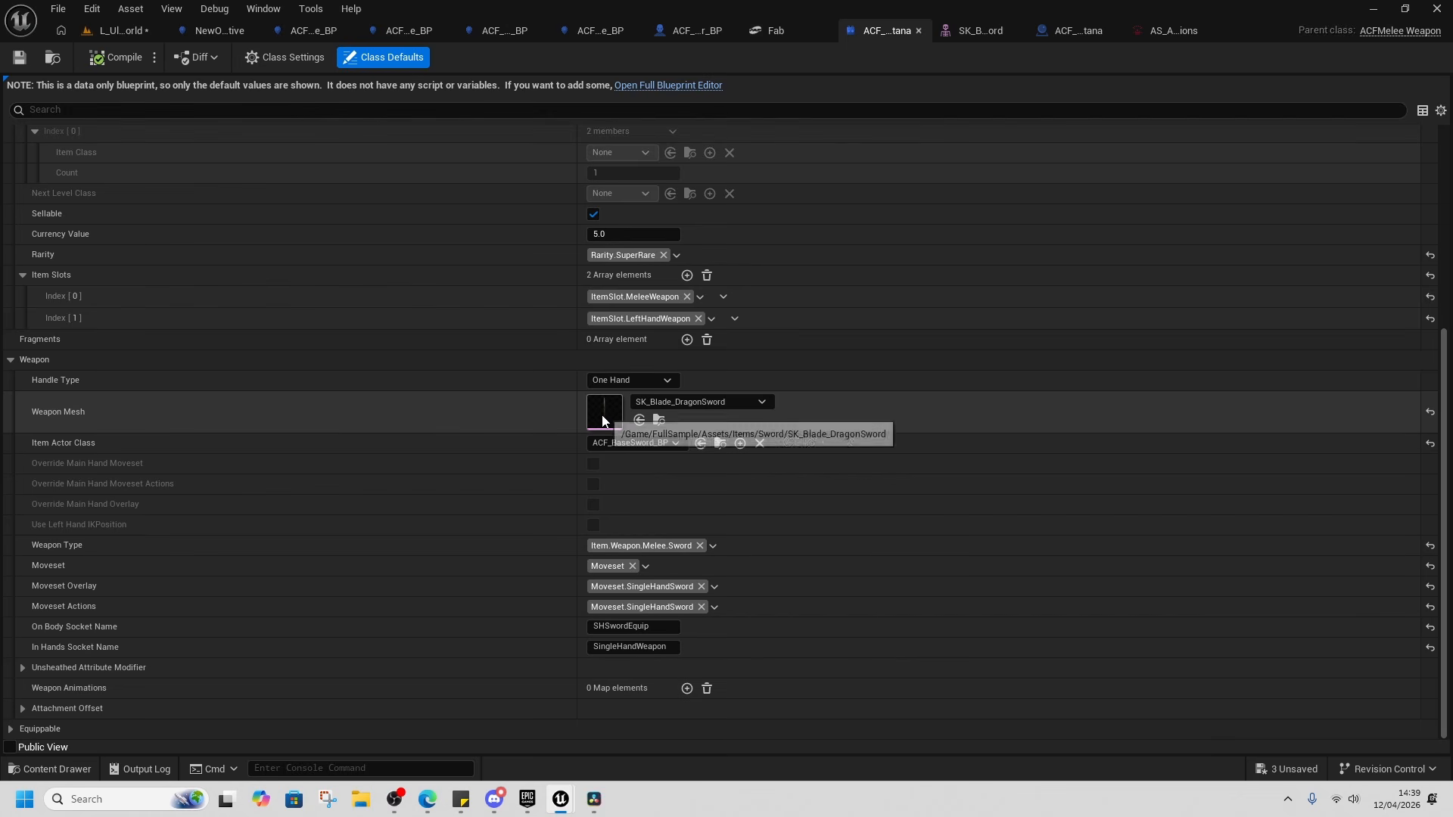
left_click(658, 421)
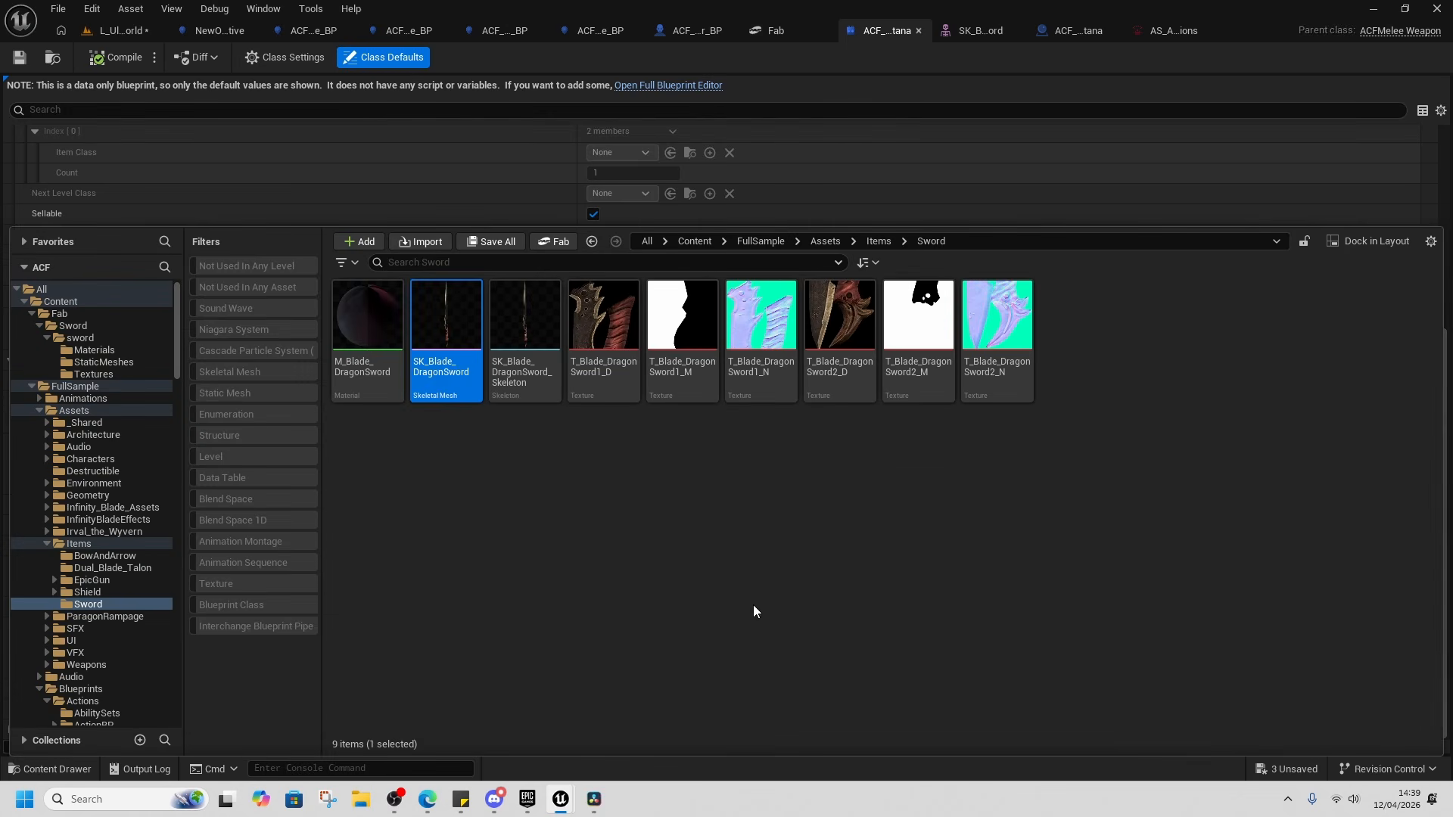
left_click(519, 388)
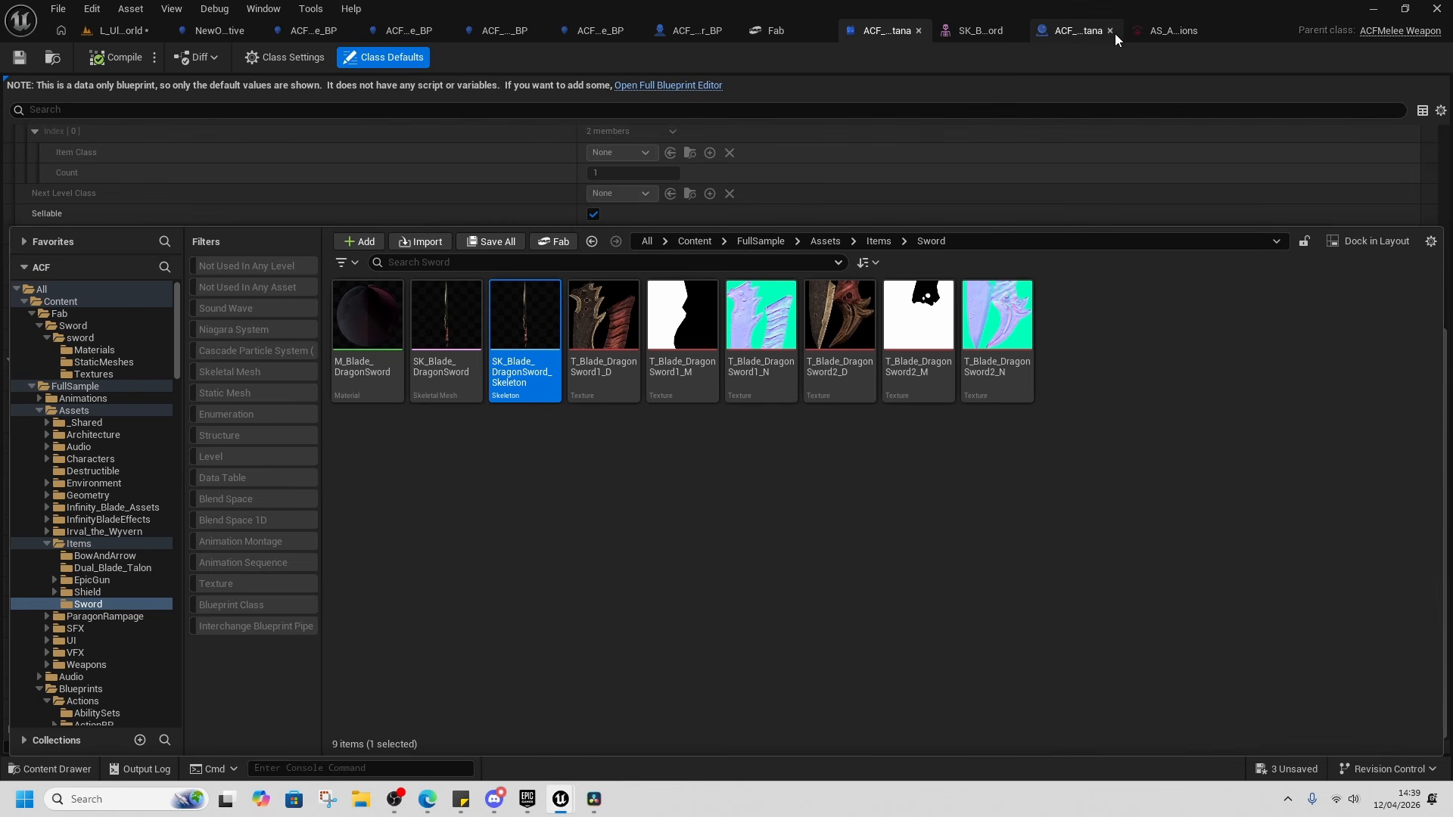
Convert the level katana's sword static mesh to a skeletal mesh with a new skeleton and the root bone at Bottom center.
left_click(143, 30)
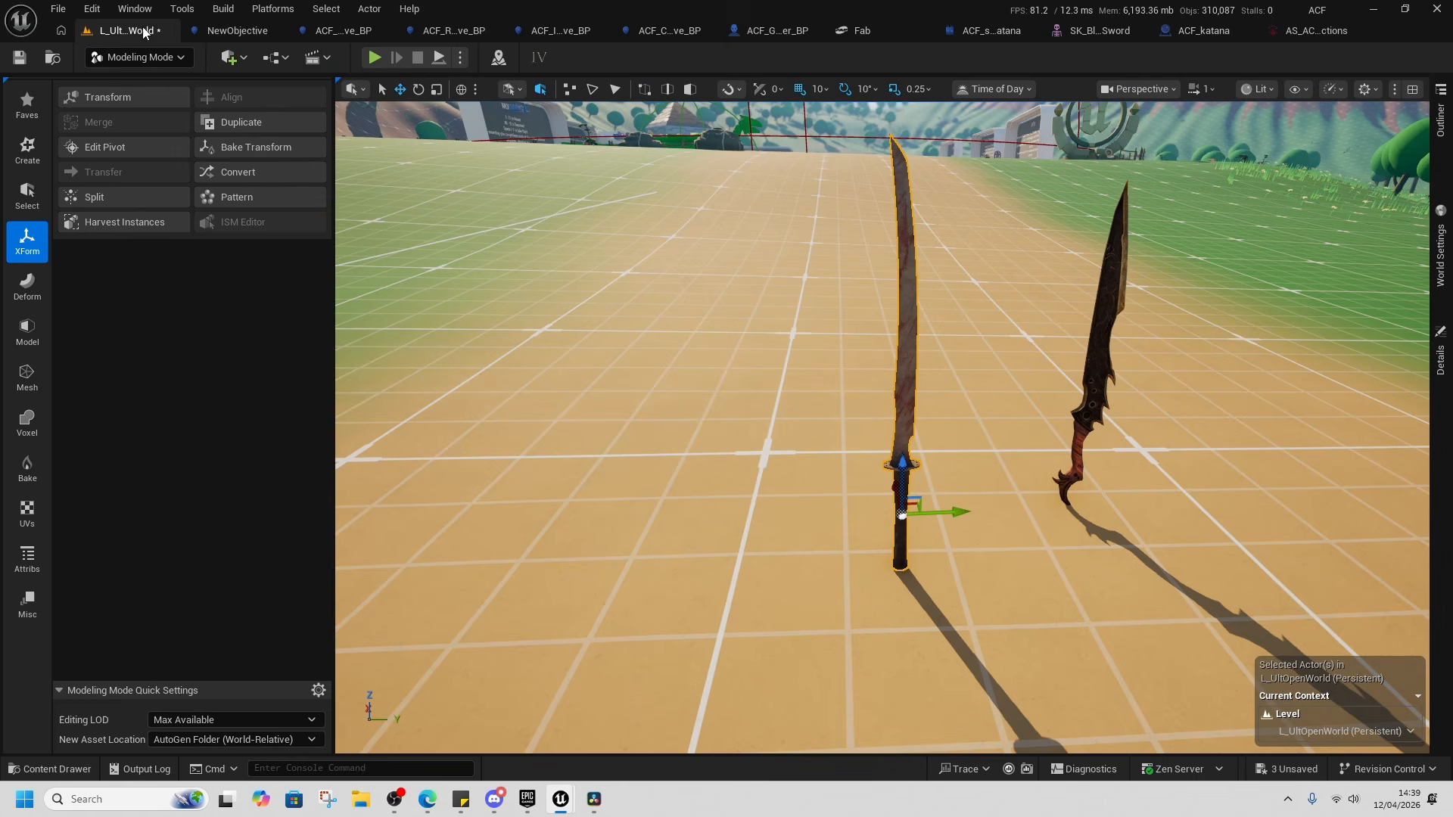
right_click(905, 378)
left_click(983, 308)
right_click(360, 469)
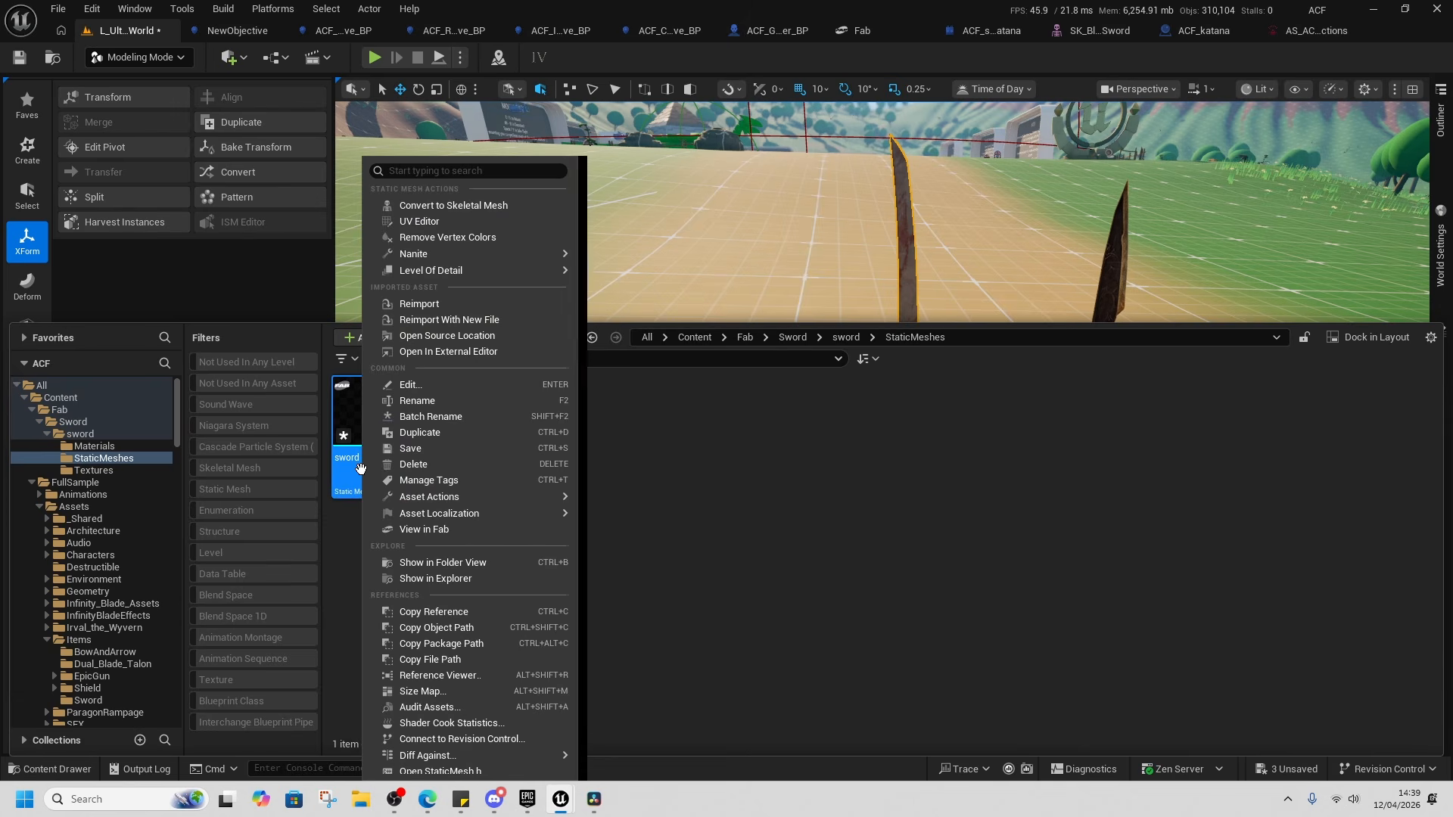
left_click(460, 206)
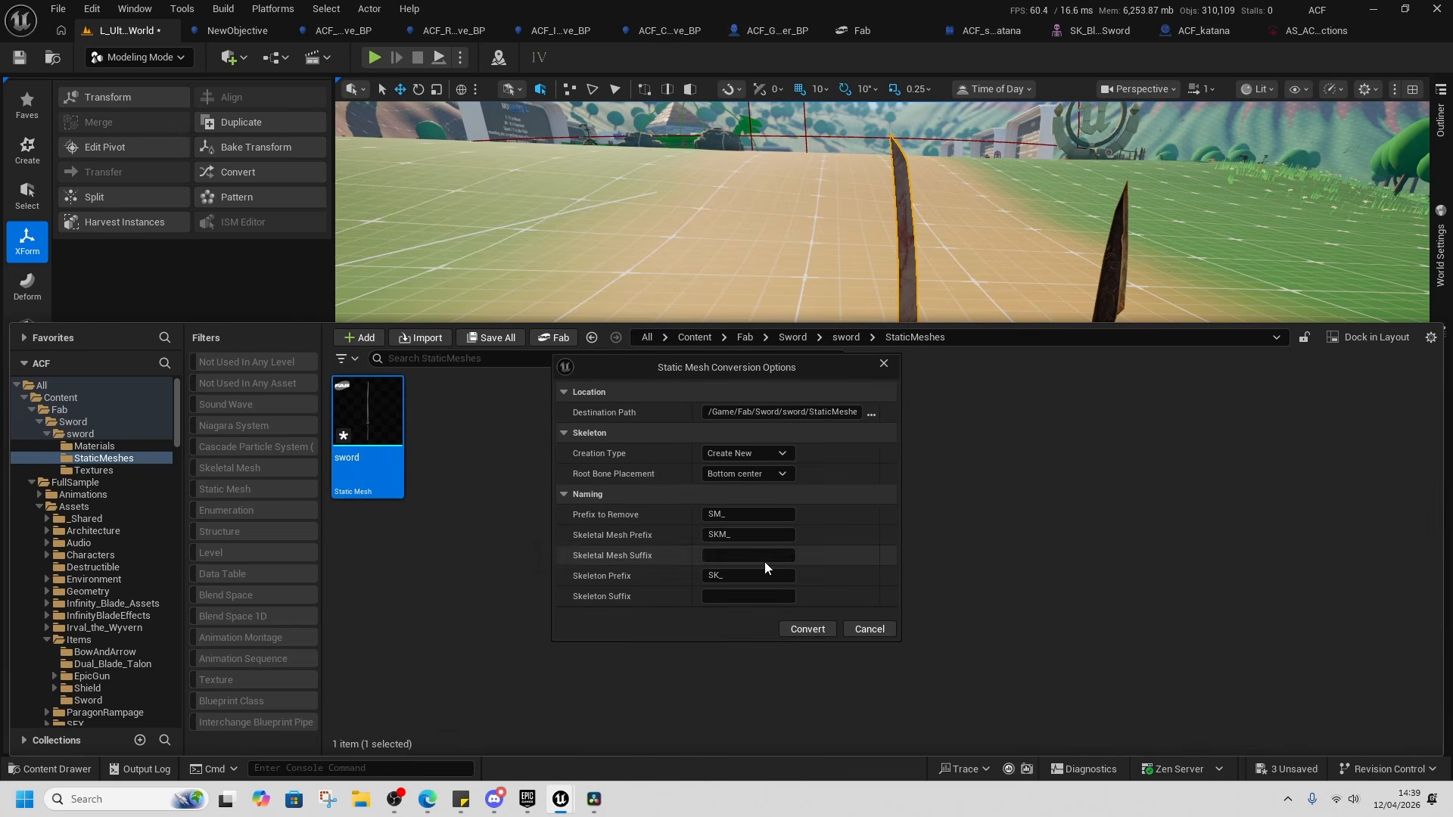
left_click(807, 629)
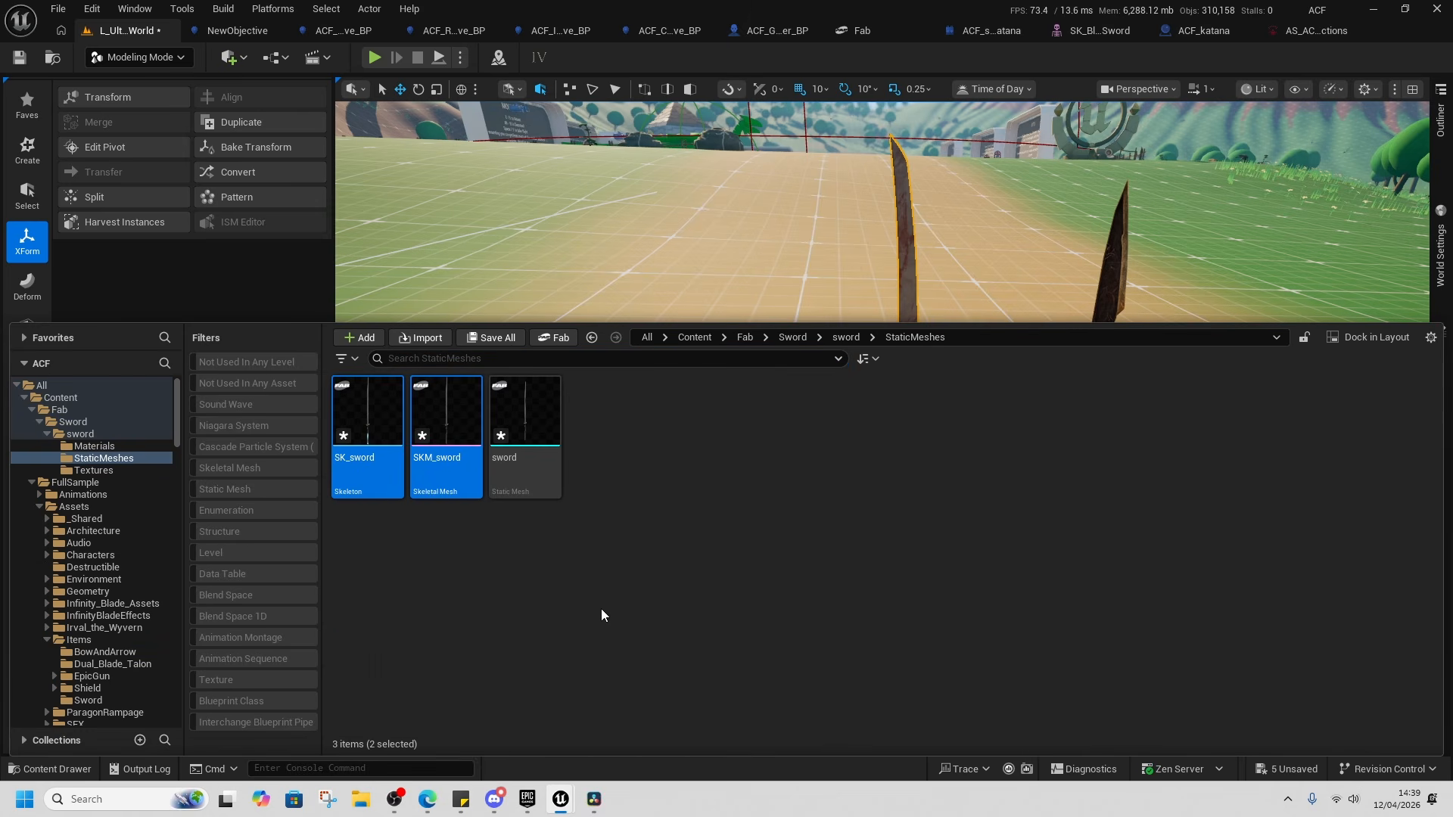
Examine the converted katana's skeleton and skeletal mesh assets beside the original static mesh.
left_click(595, 593)
left_click(450, 477)
left_click(371, 479)
left_click(533, 480)
left_click(435, 482)
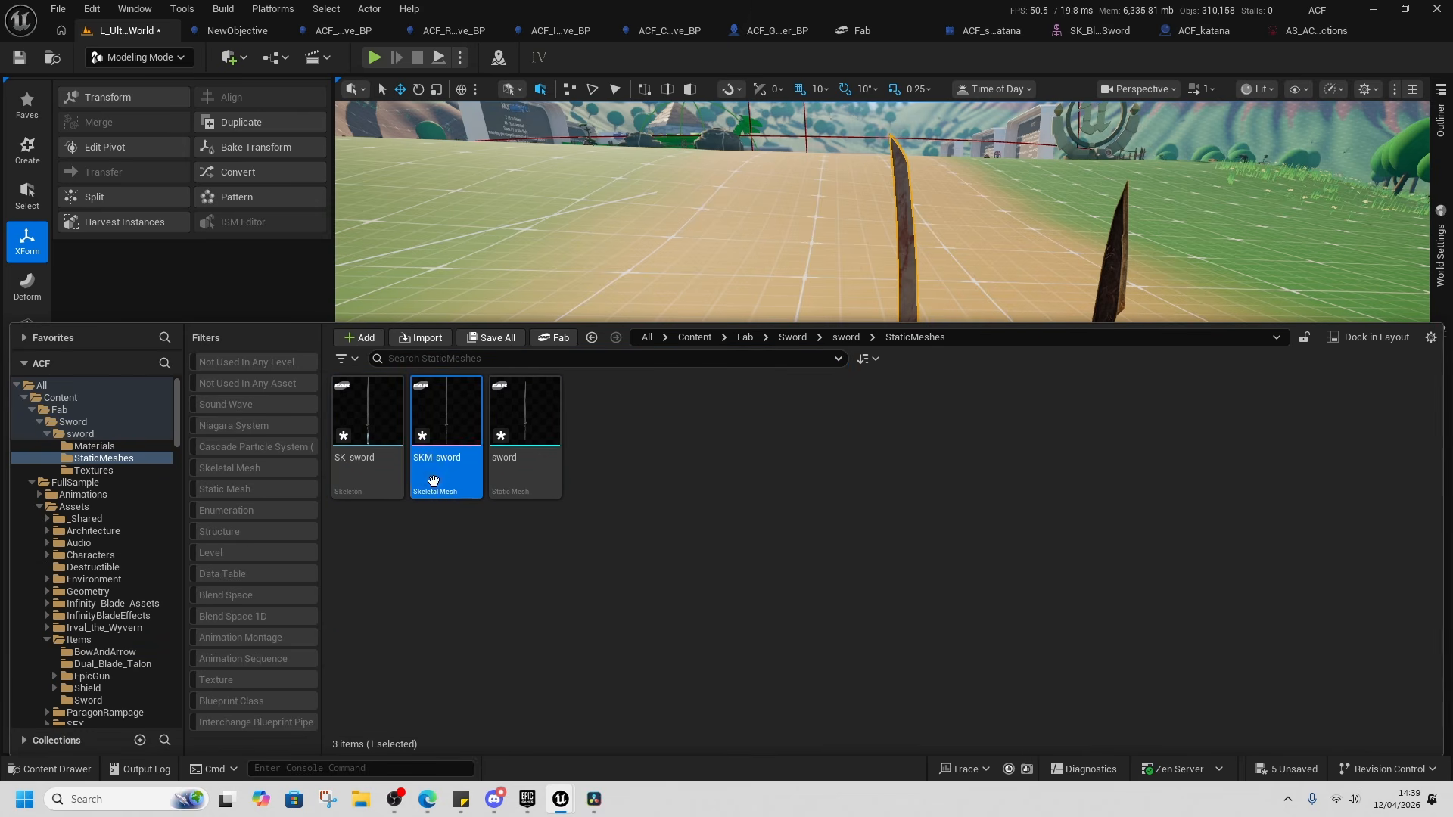
left_click(510, 579)
left_click(367, 447)
left_click(446, 477)
left_click(663, 452)
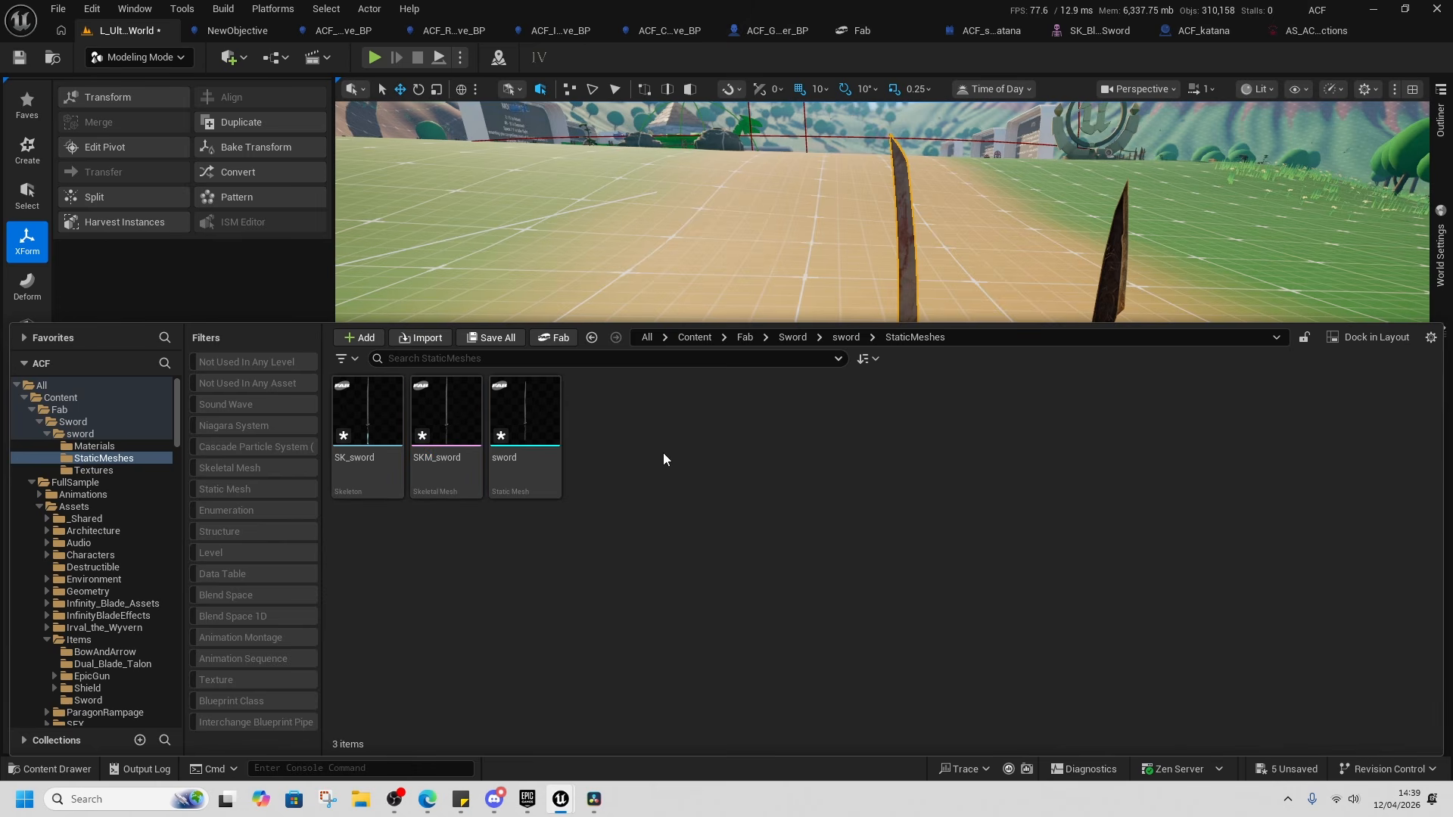
In SKM_sword, add a socket named Start to the Root bone and move it up to the blade's base, just above the guard.
double_click(452, 460)
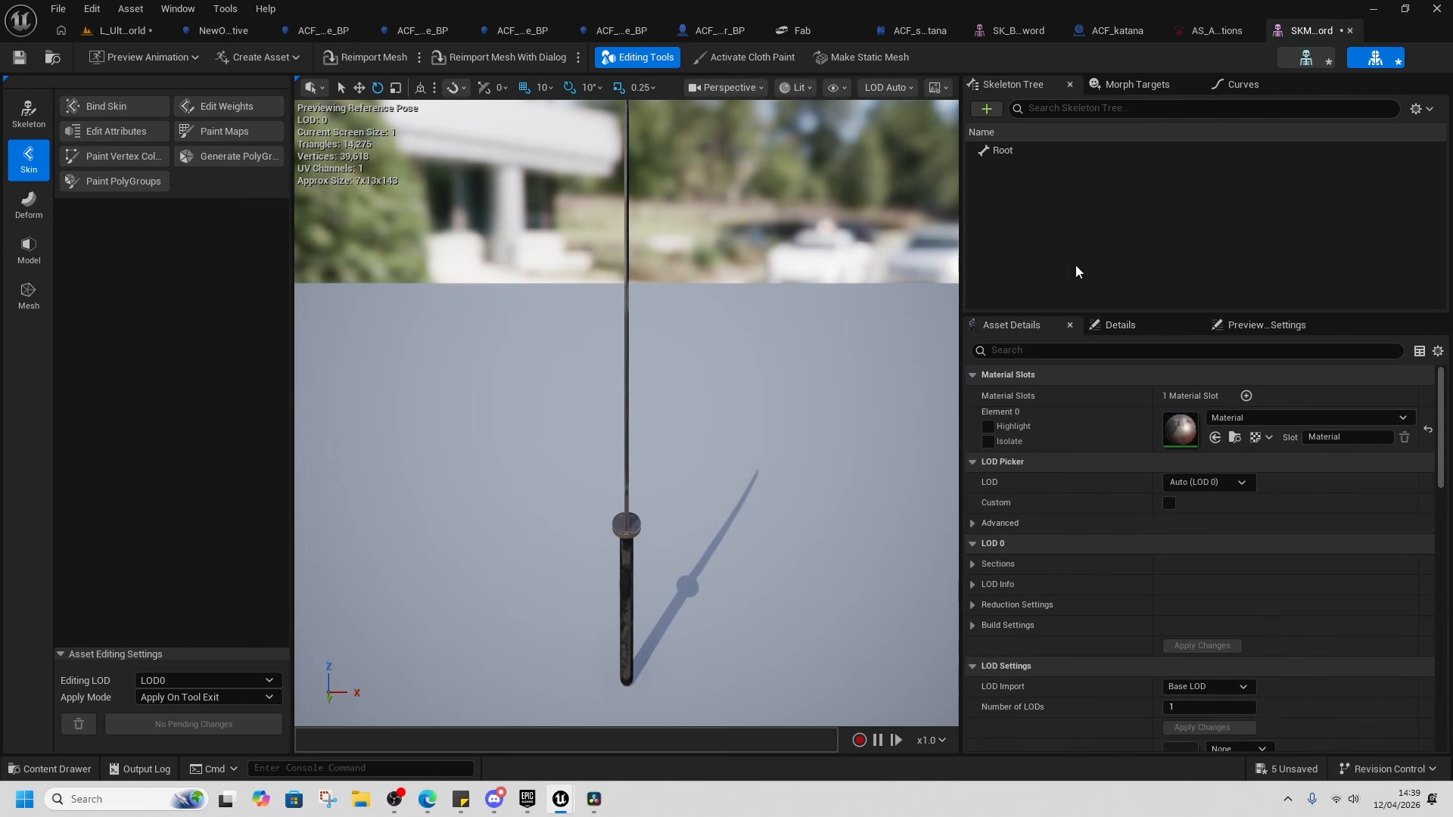
left_click(1003, 151)
right_click(1009, 151)
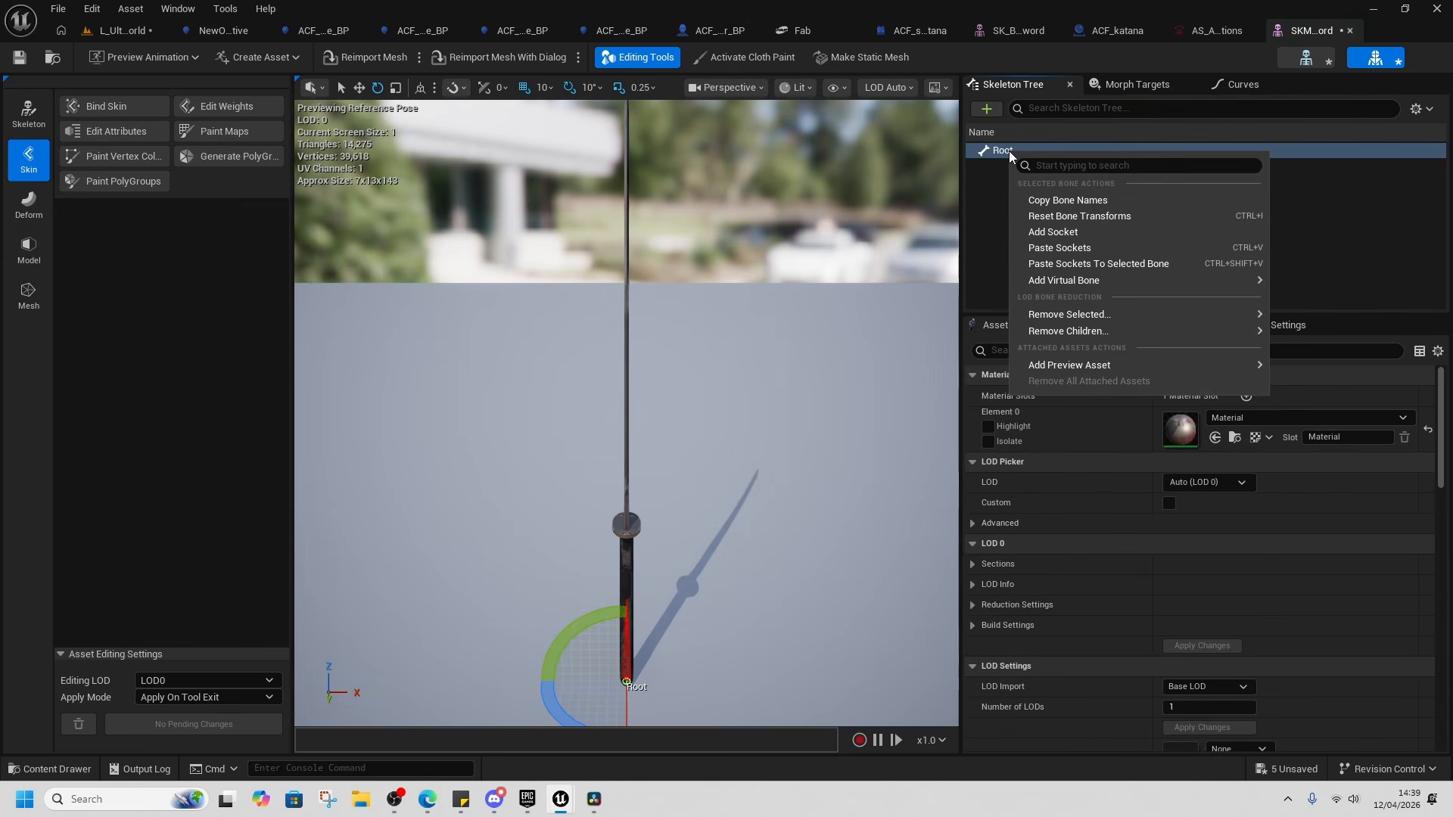
left_click(987, 108)
left_click(1014, 145)
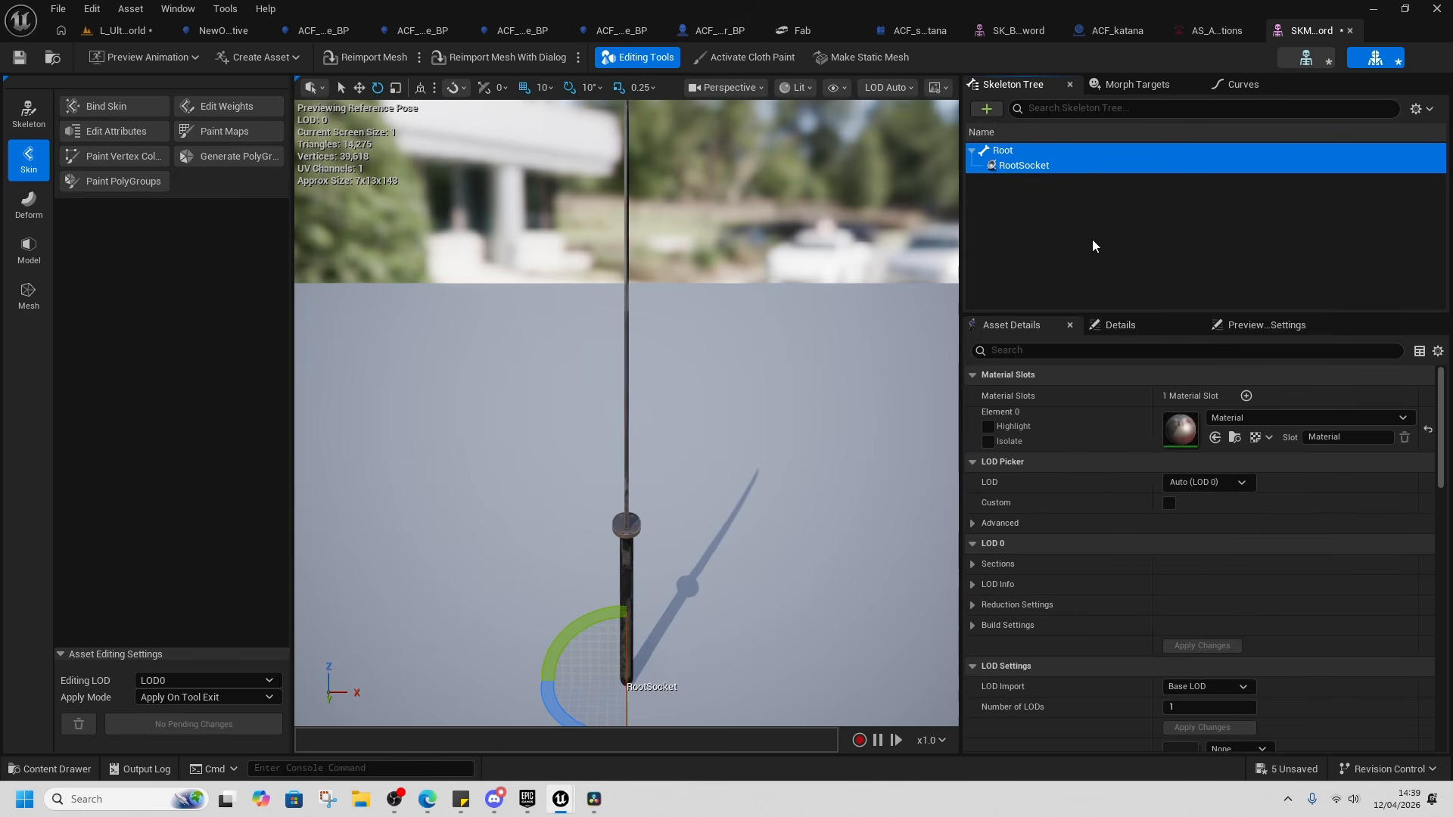
type("Start")
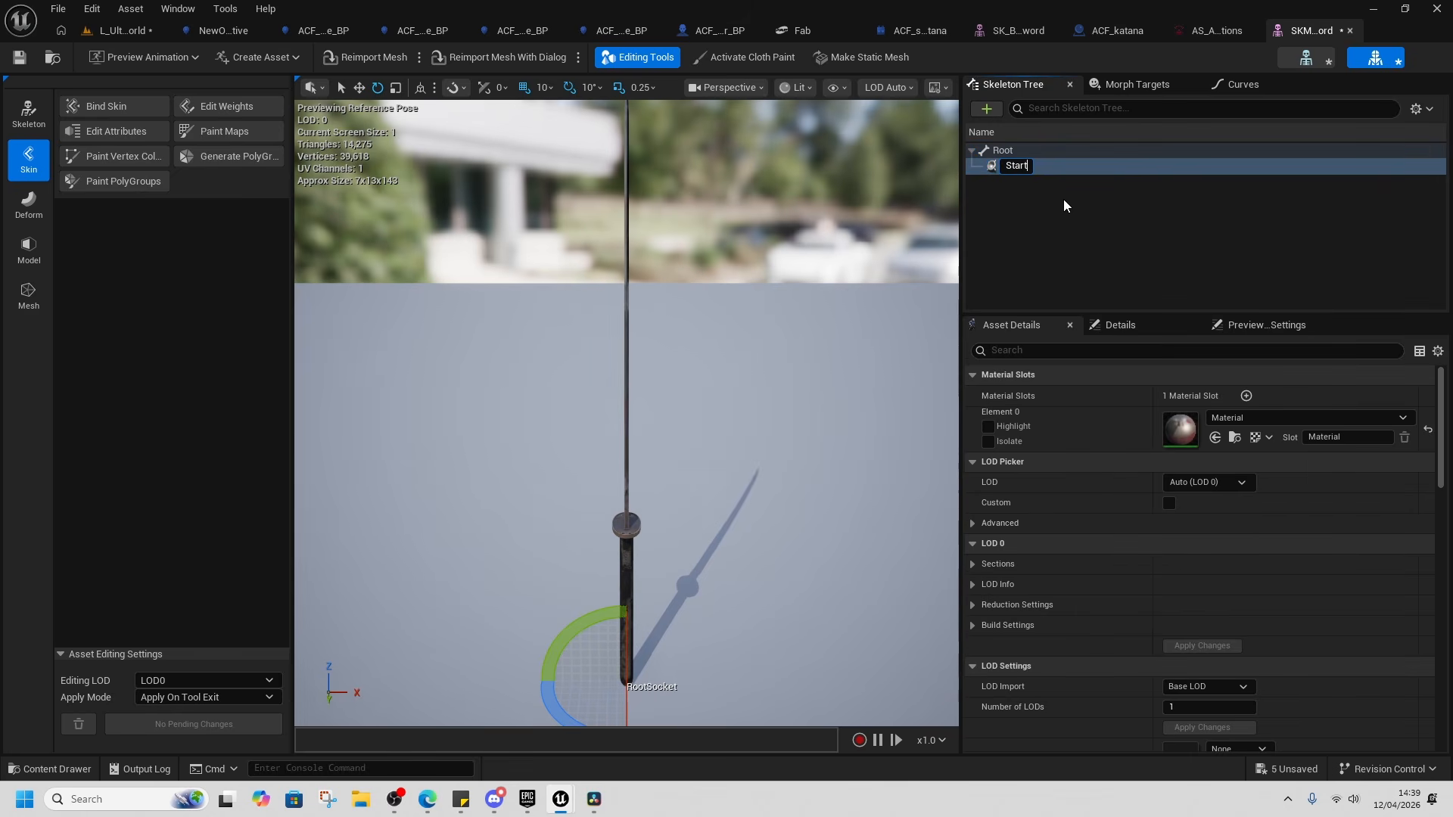
key("Return")
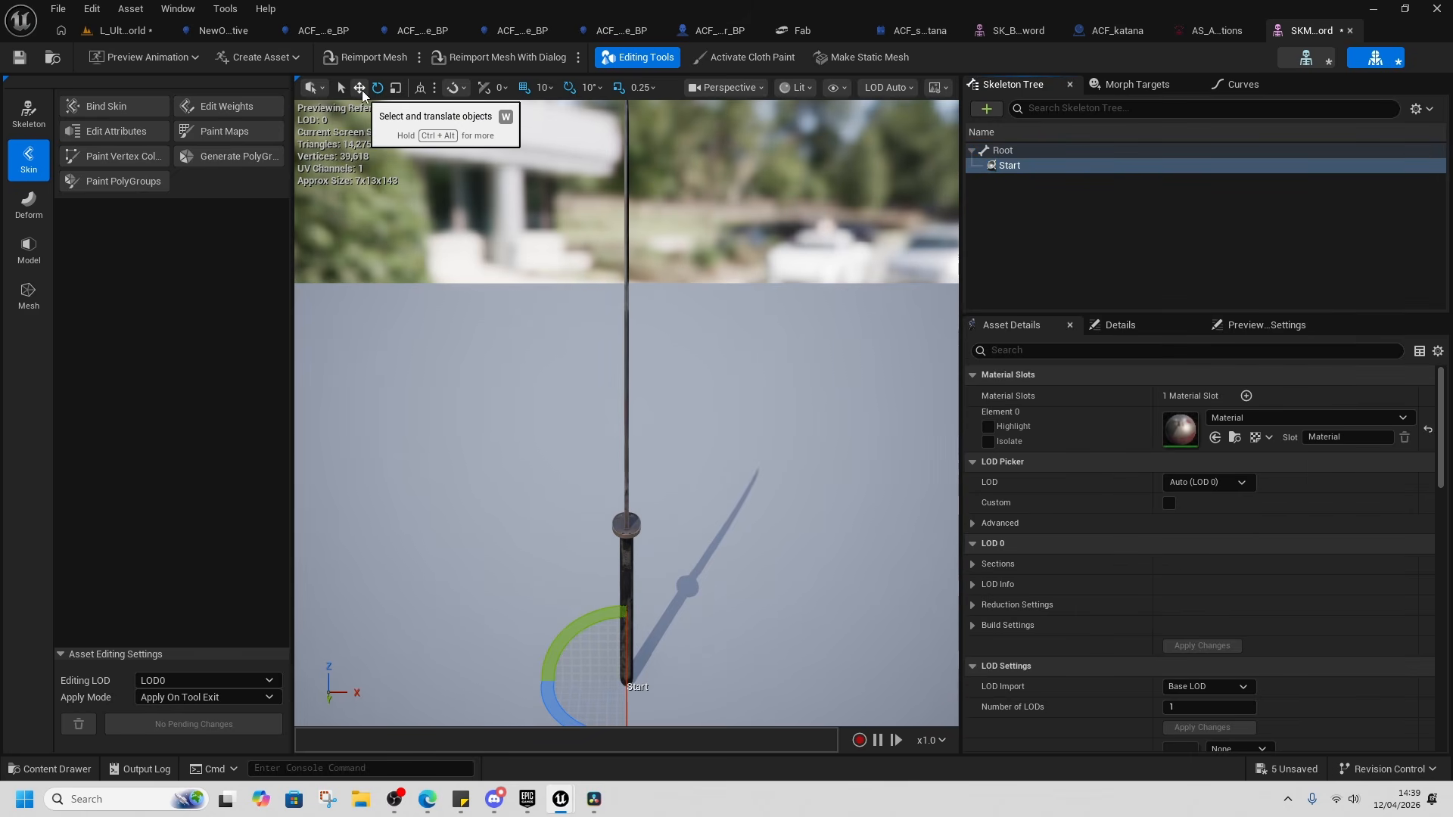
key("w")
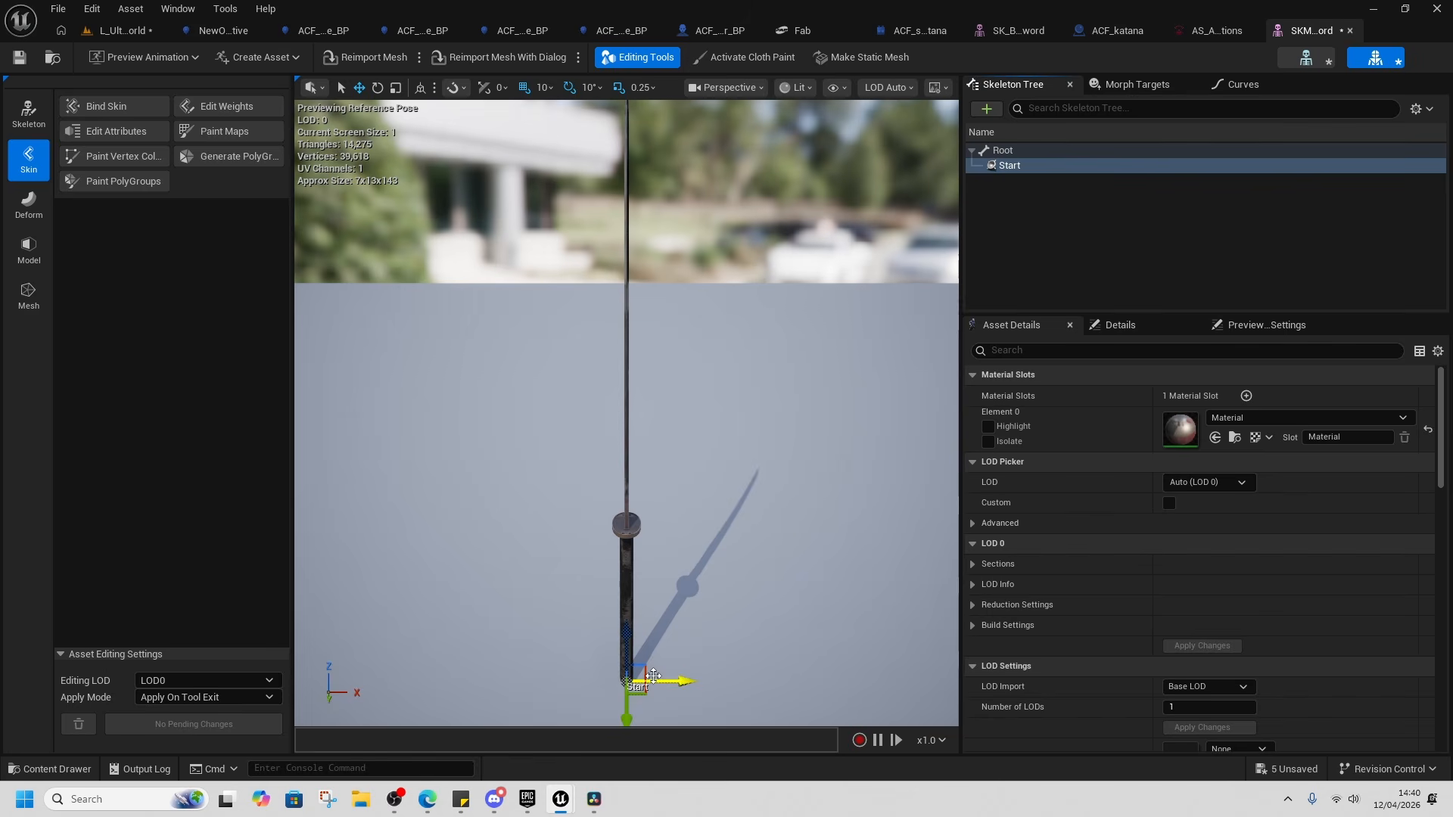
left_click_drag(628, 650, 622, 476)
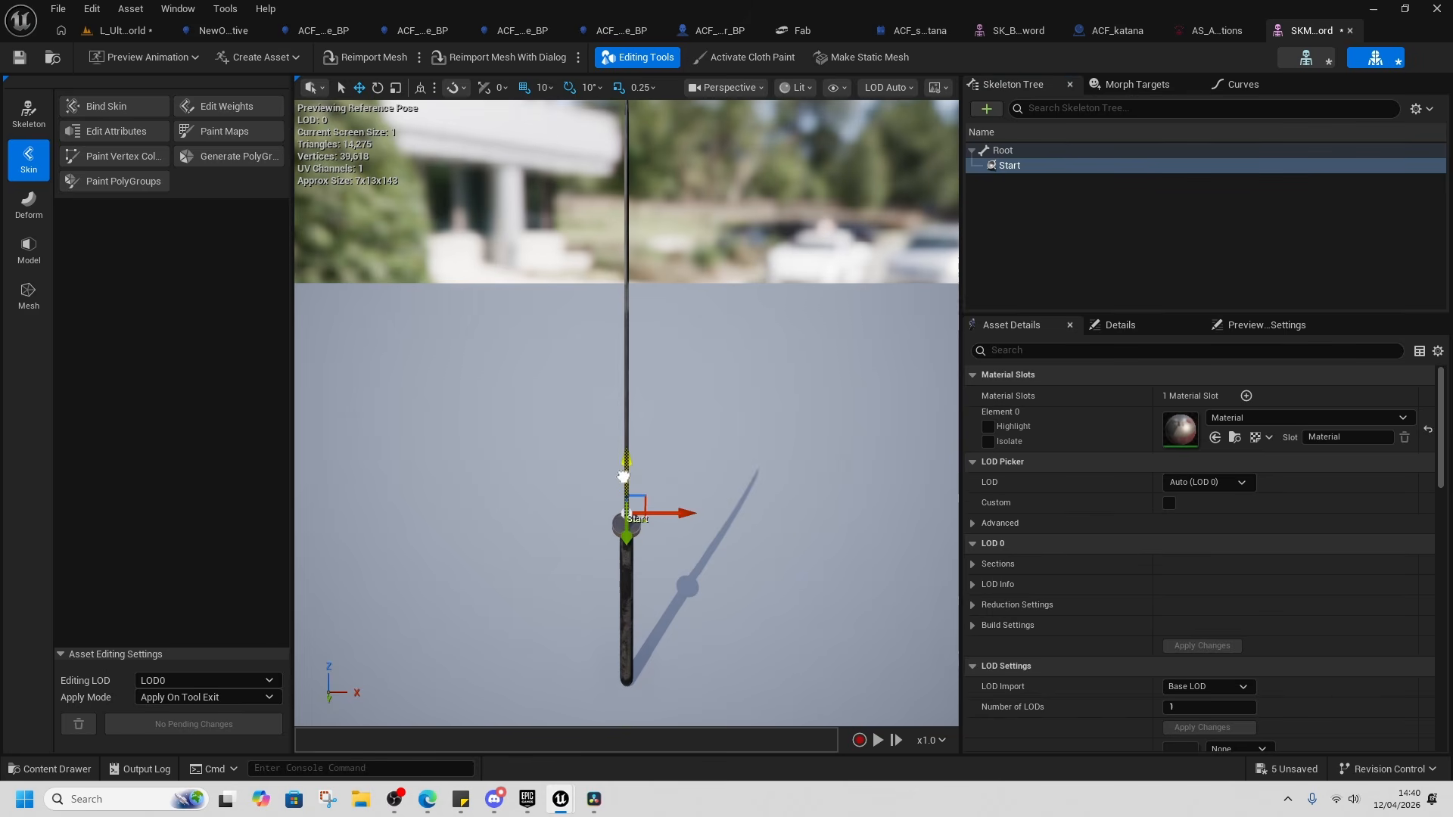
Add a second socket to the Root bone and name it End.
right_click(991, 151)
left_click(1057, 235)
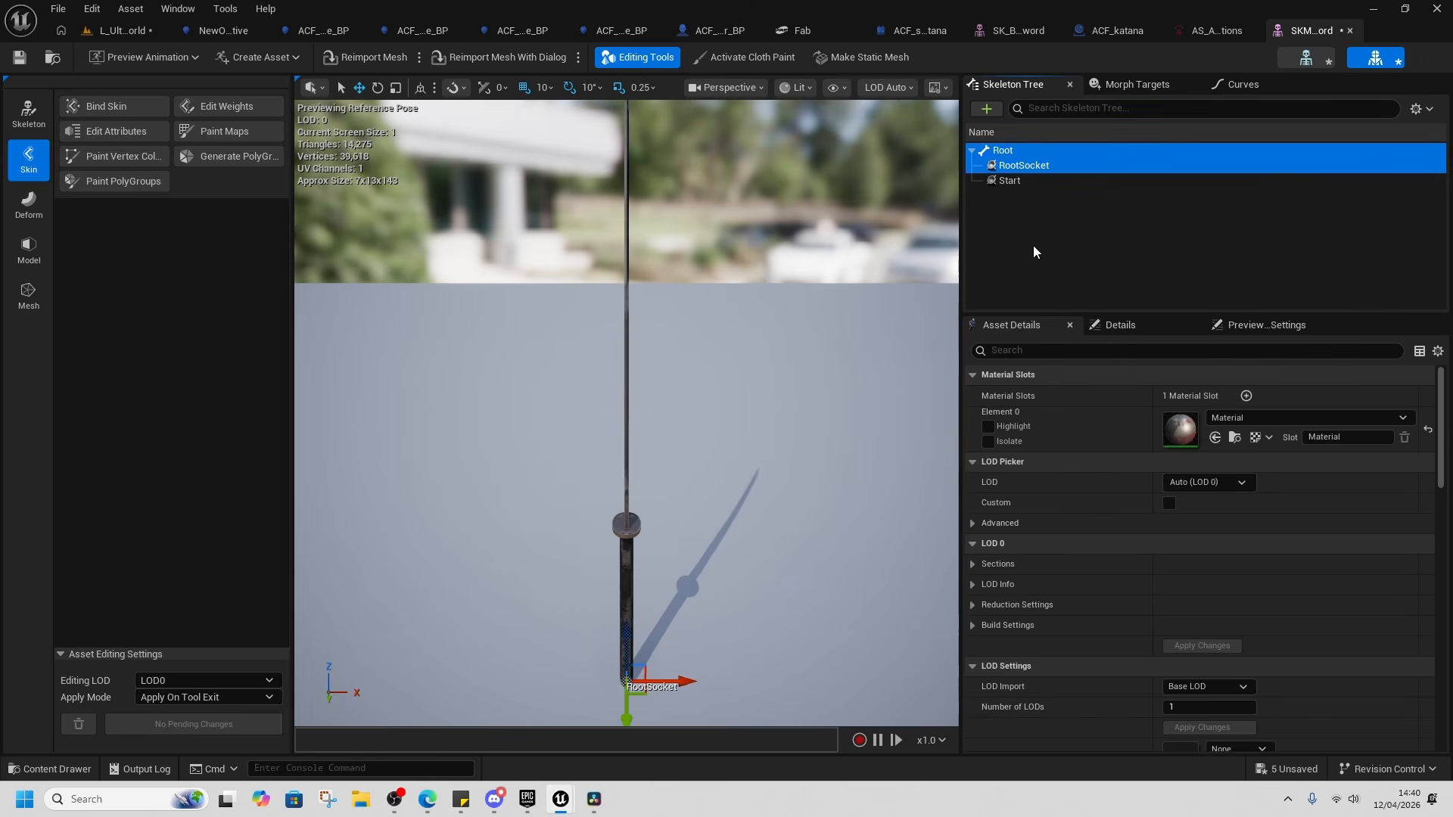
double_click(1026, 166)
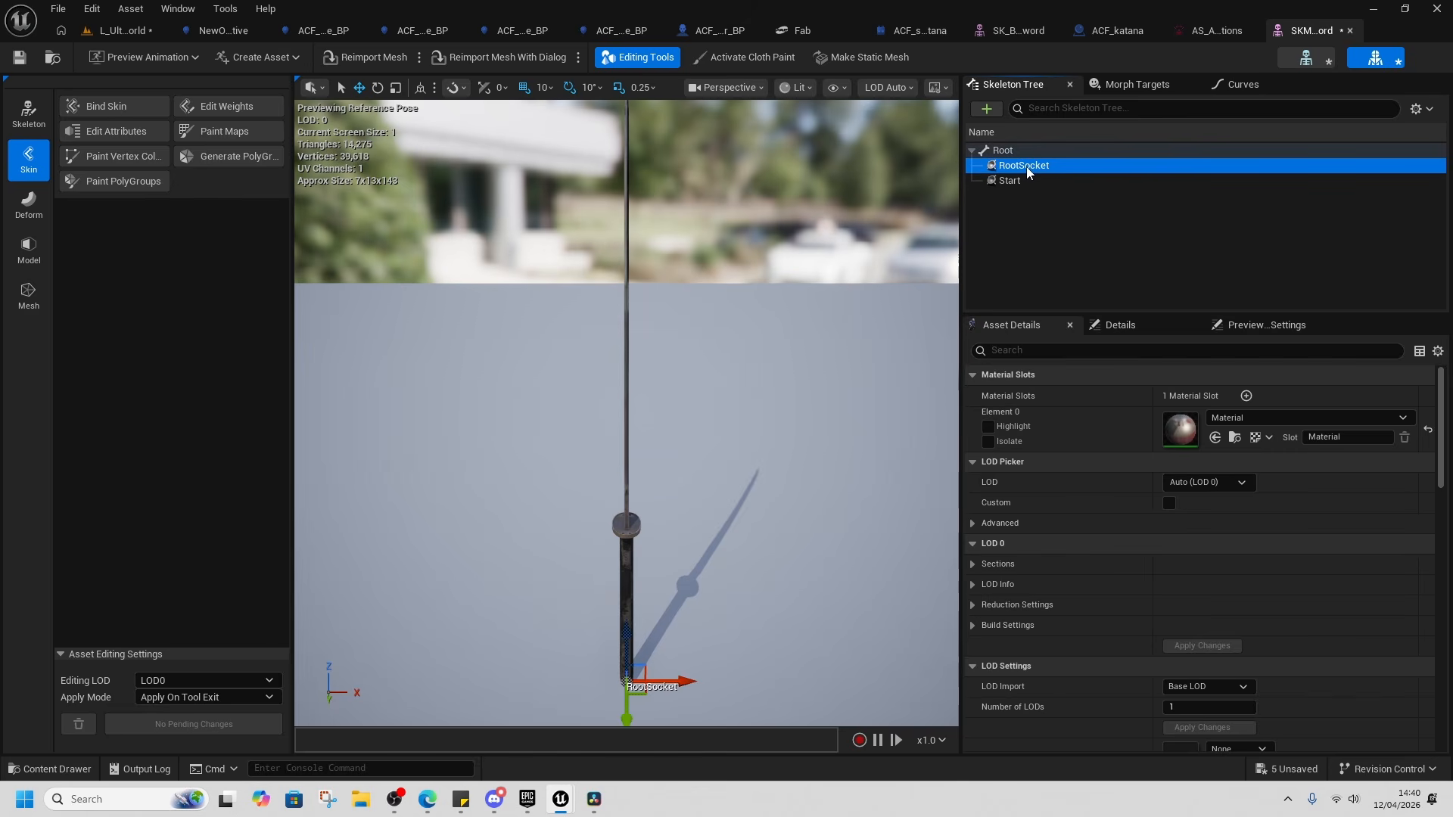
type("End")
key("Return")
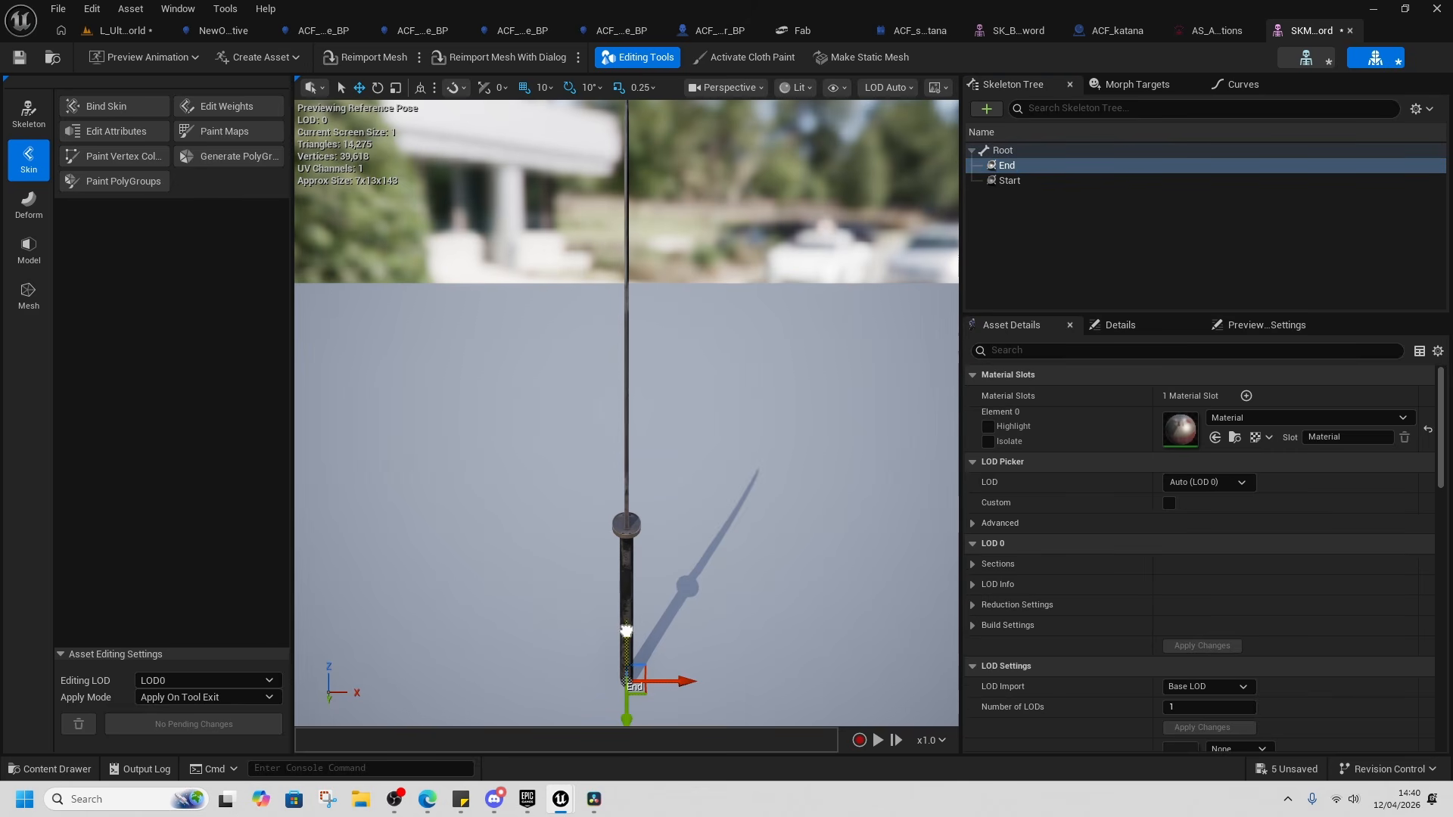
Move the End socket up to the katana's blade tip and save SKM_sword along with all other unsaved content.
left_click_drag(626, 631, 626, 154)
right_click_drag(606, 179, 719, 136)
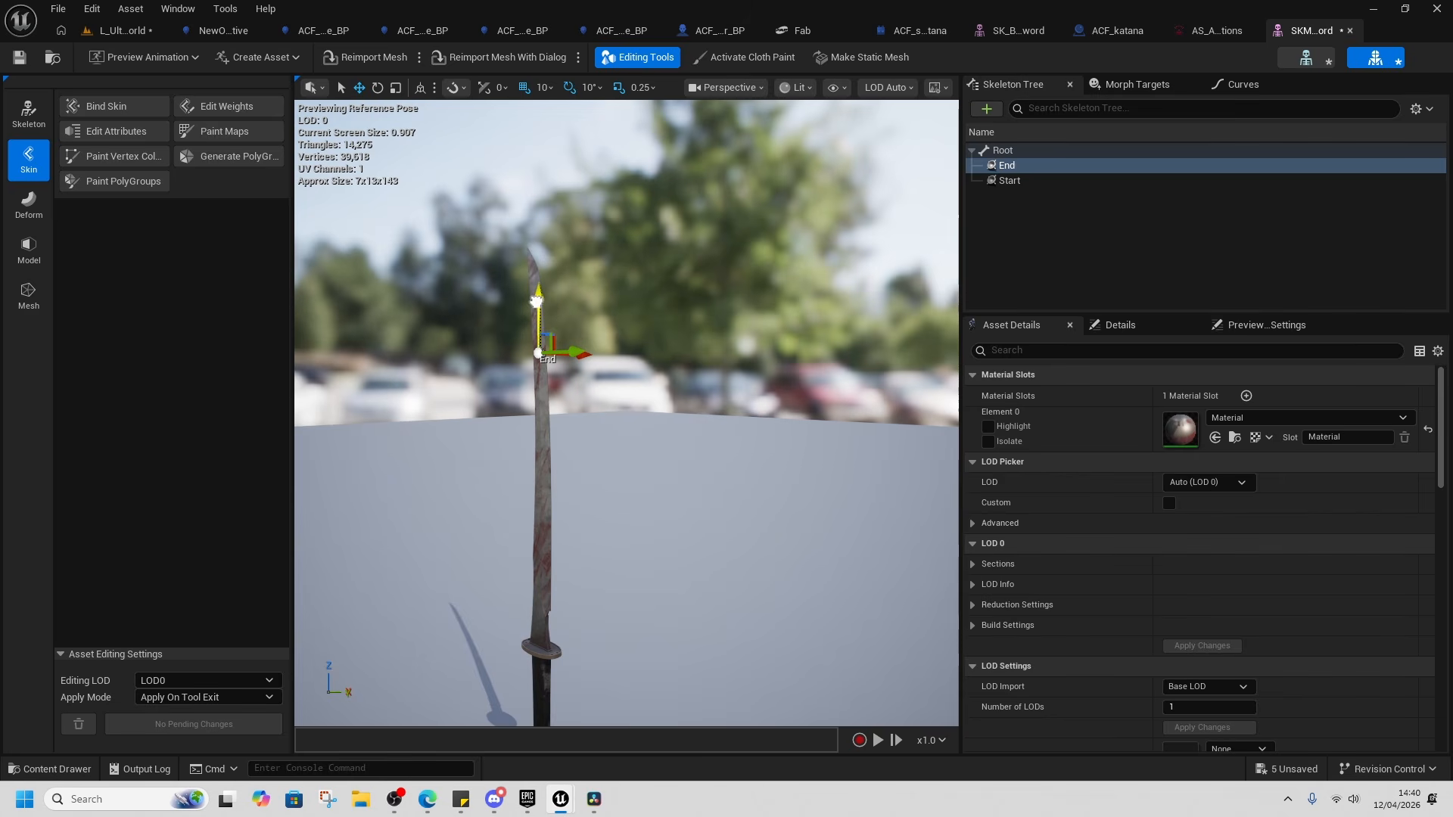
left_click_drag(536, 301, 536, 210)
left_click(19, 57)
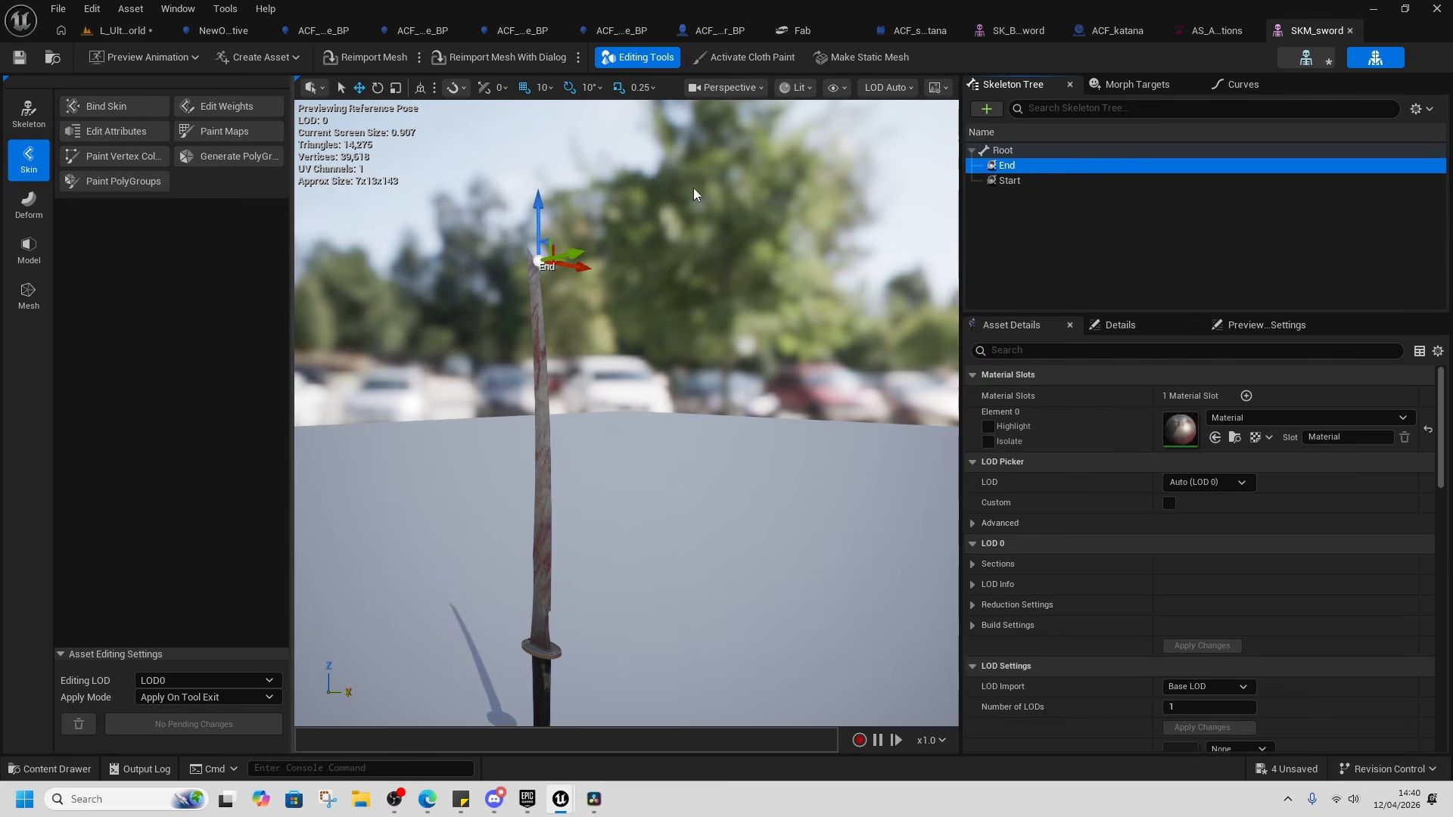
left_click(1288, 769)
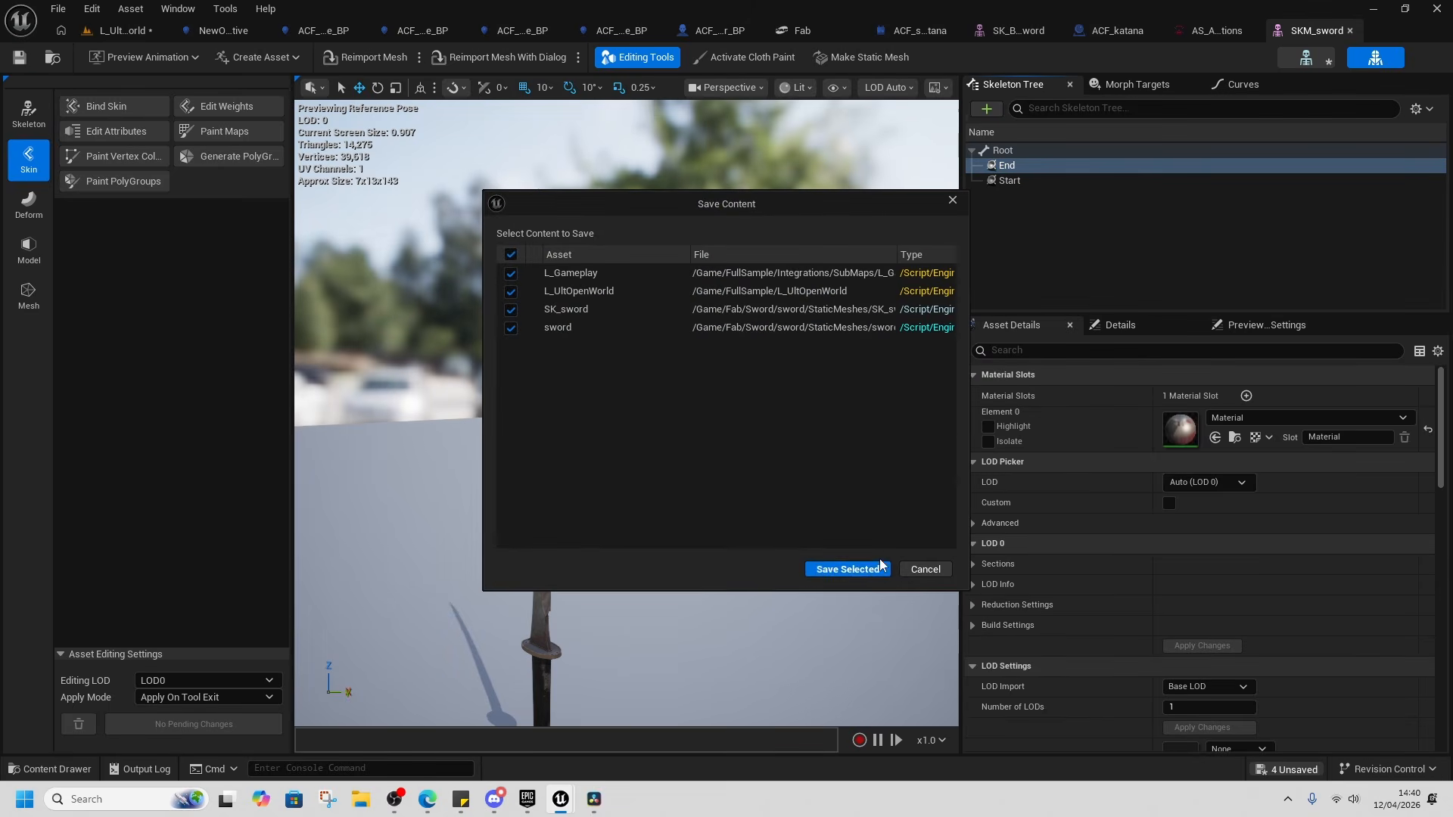
left_click(849, 571)
Set the Weapon Mesh of the ACF_sword_katana blueprint to SKM_sword.
left_click(919, 30)
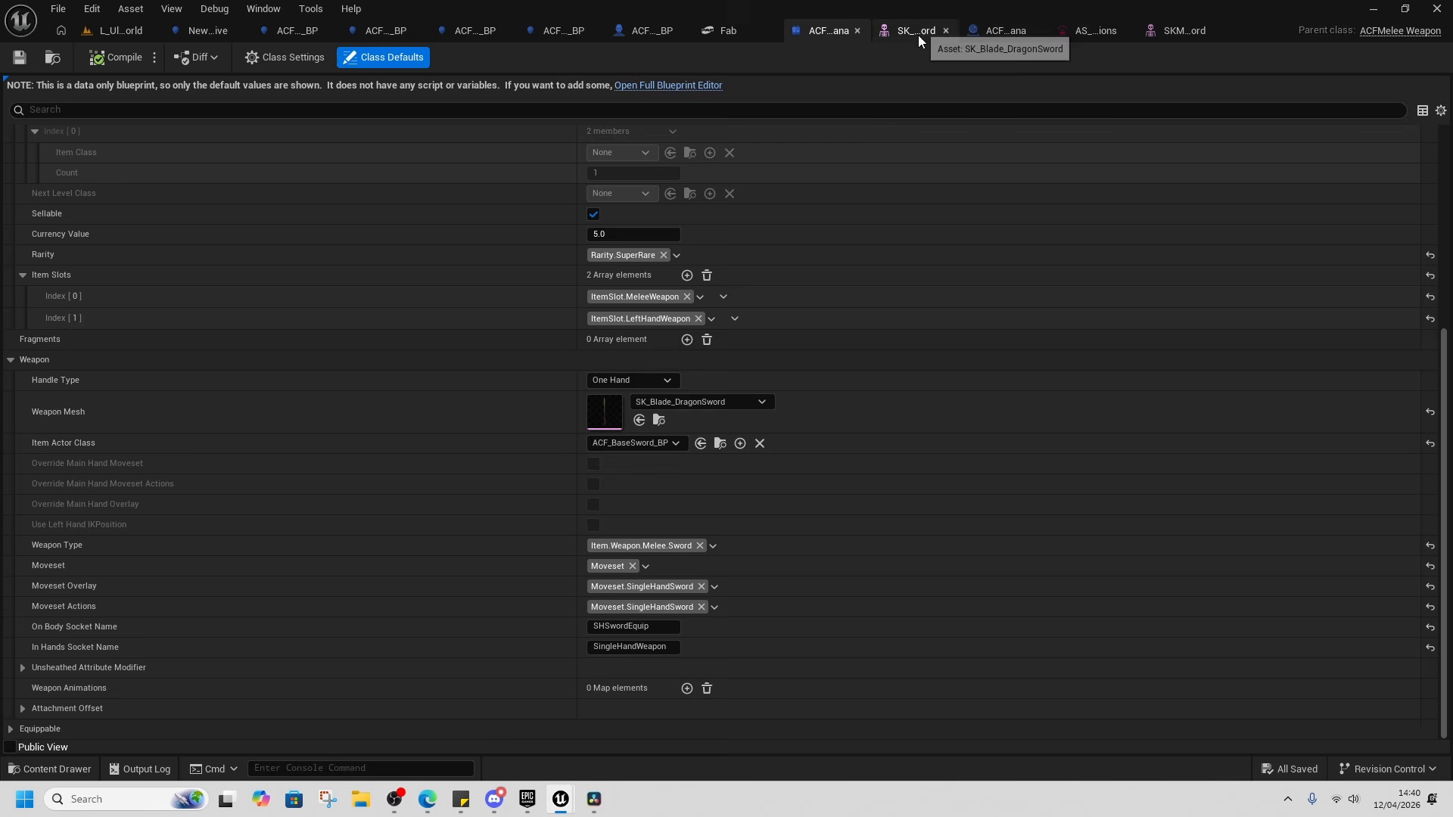
left_click(663, 402)
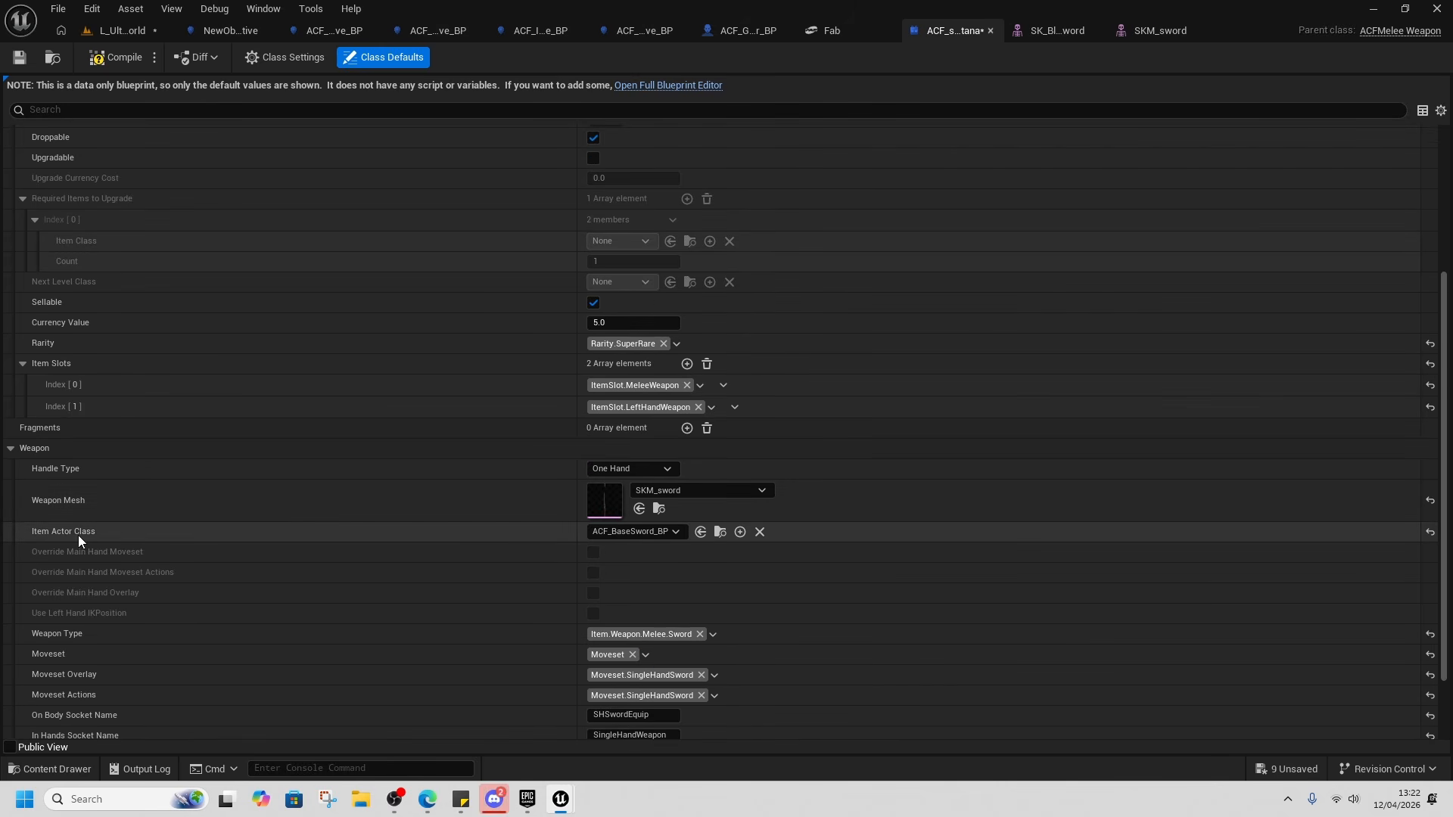
Locate ACF_BaseSword_BP in the ItemActors folder, create a child Blueprint class of it named ACF_katana, and open it.
left_click(721, 532)
left_click(688, 392)
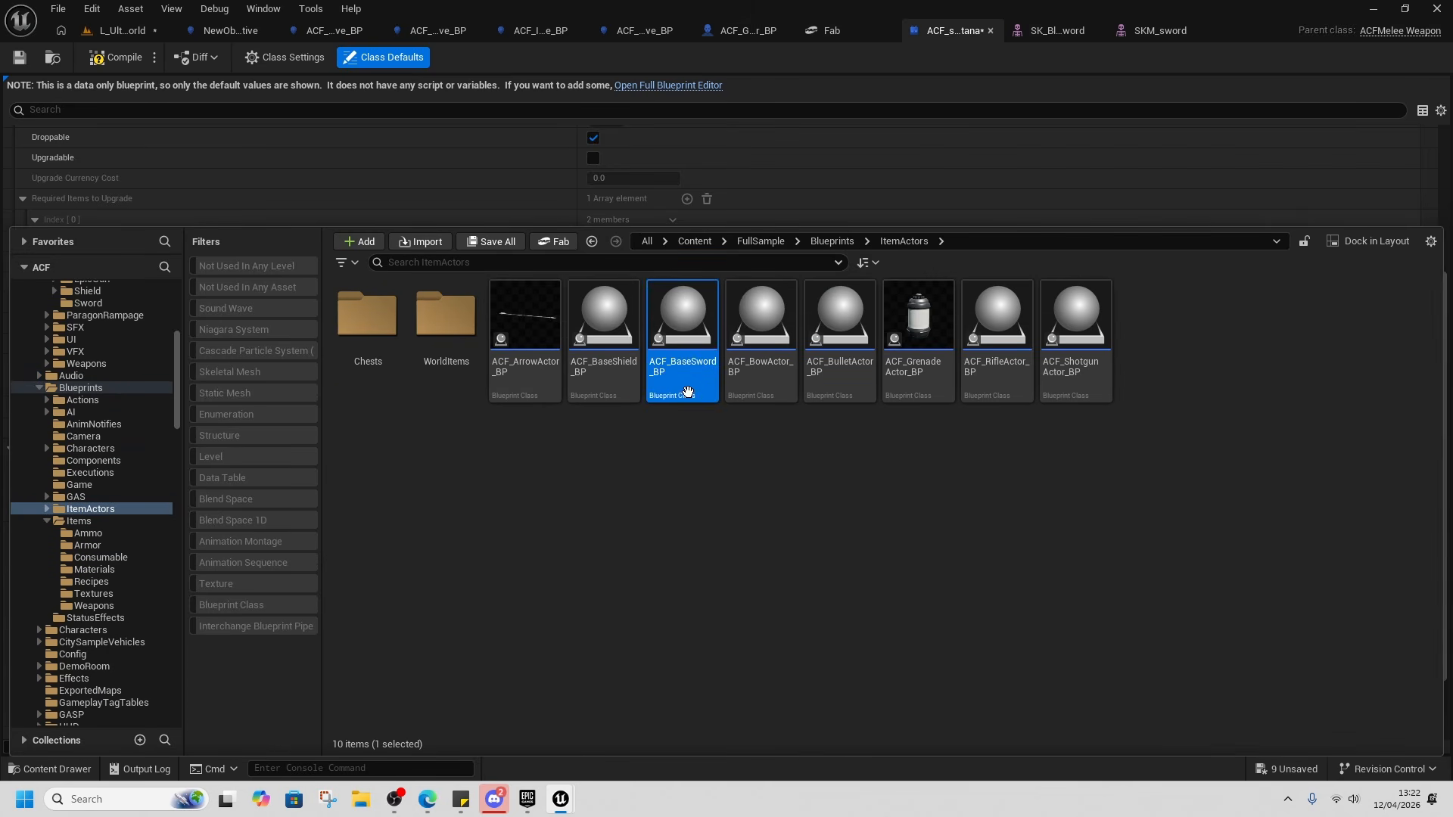
right_click(688, 298)
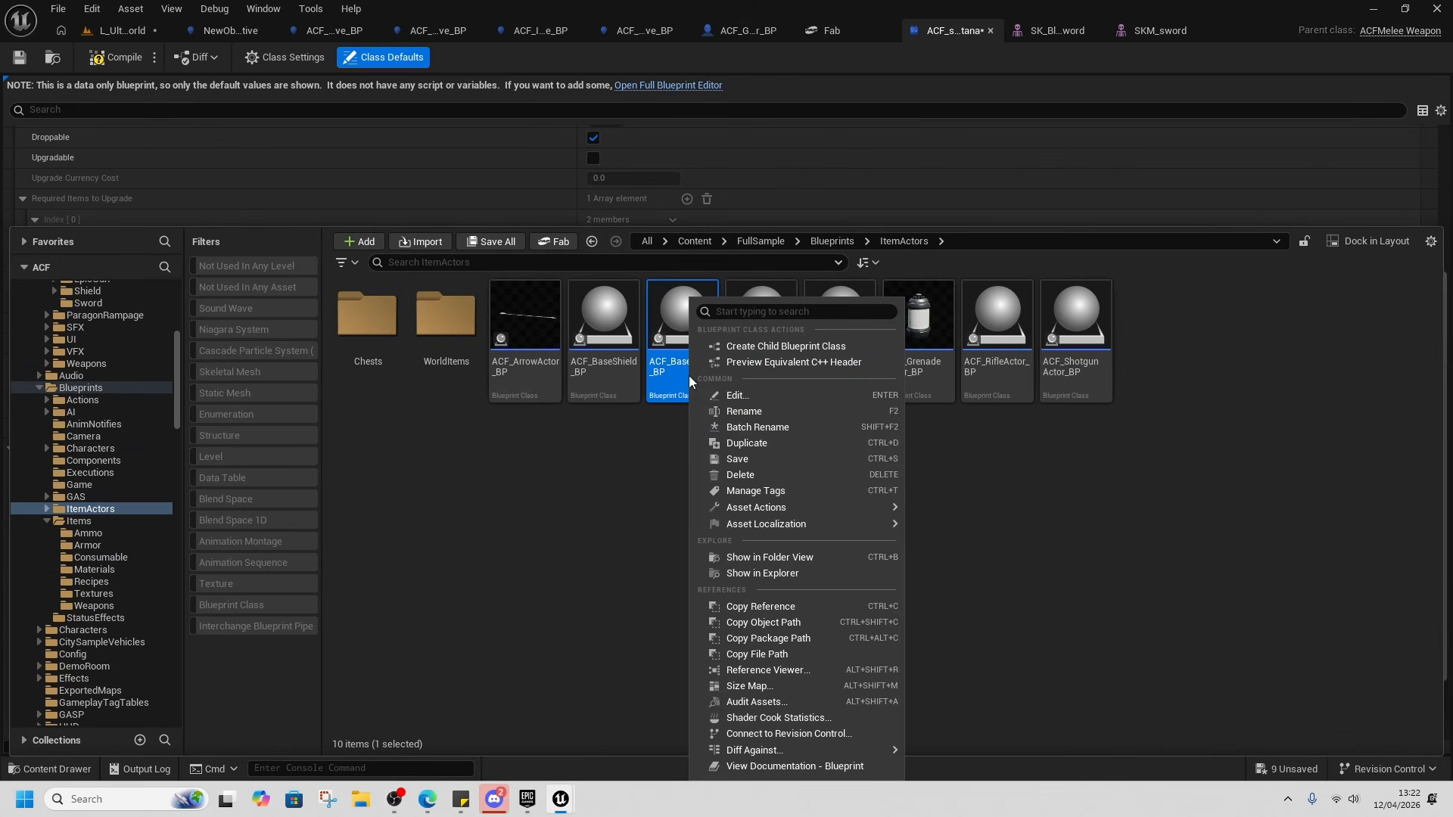
left_click(784, 347)
type("ACF")
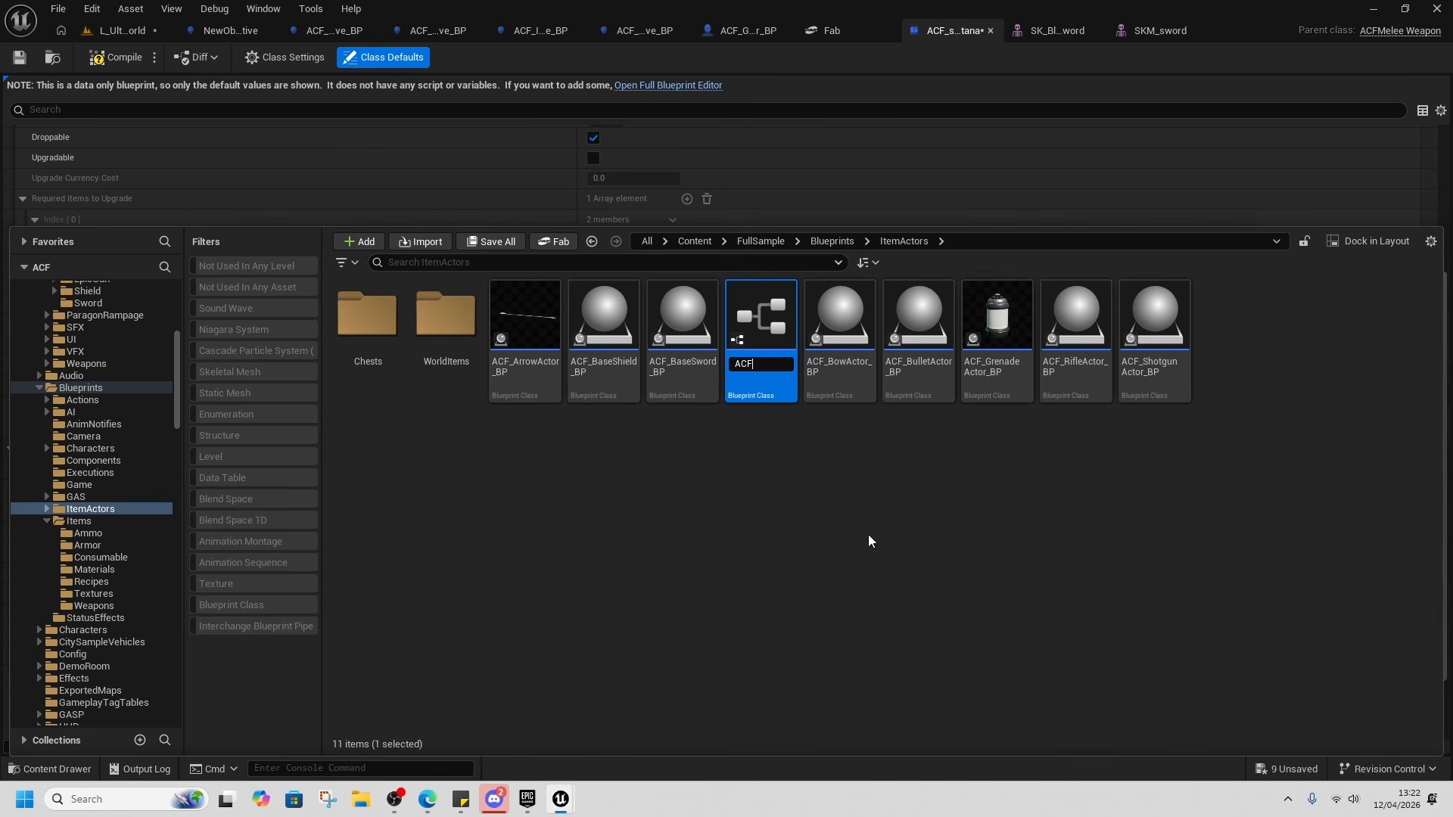
type("_katana")
key("Return")
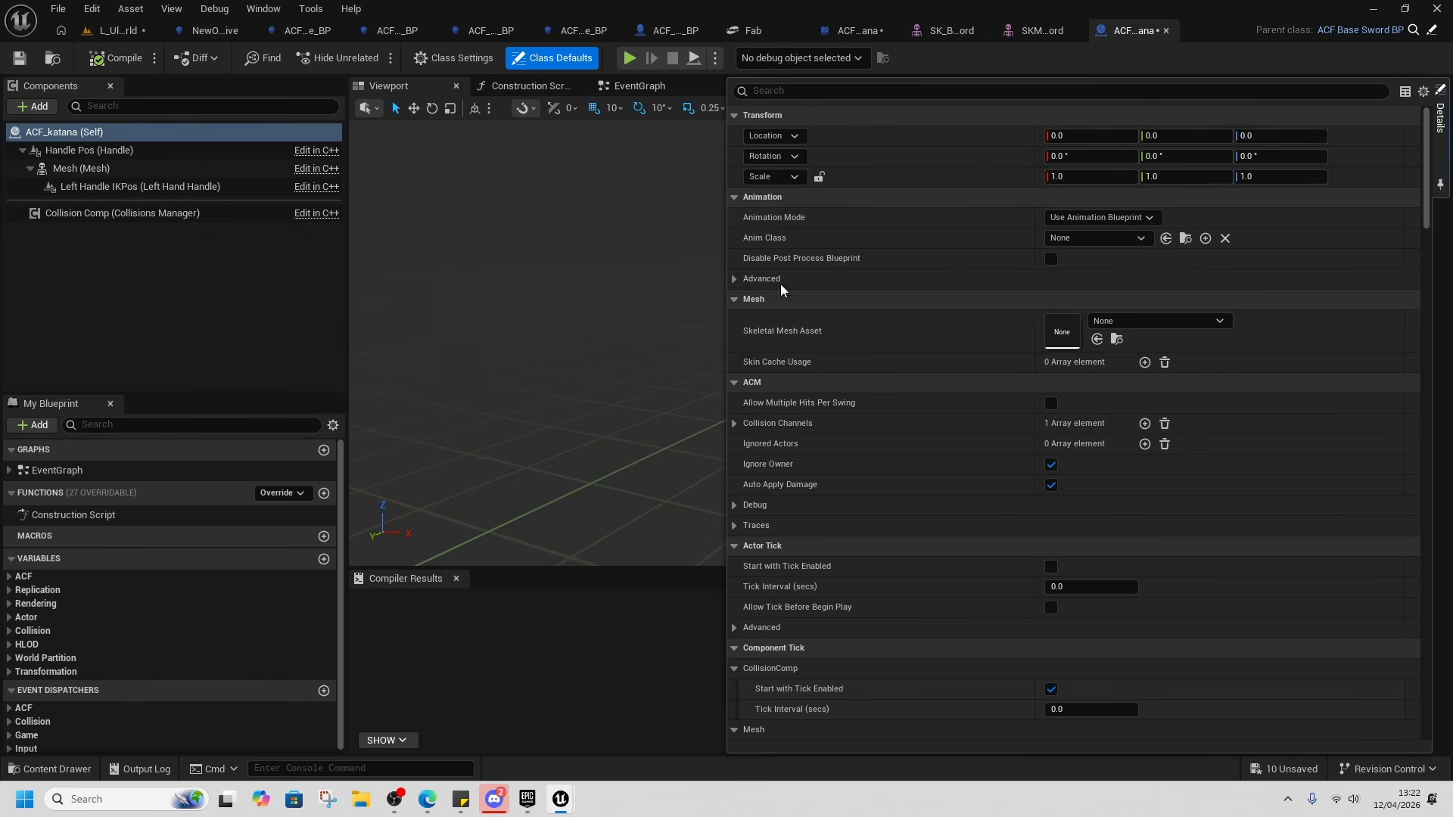
Examine the Collision Comp settings in ACF_katana, including collision channels, debug options and the damage trace's sound, particle, sockets and damage type.
scroll(1002, 483, "down", 10)
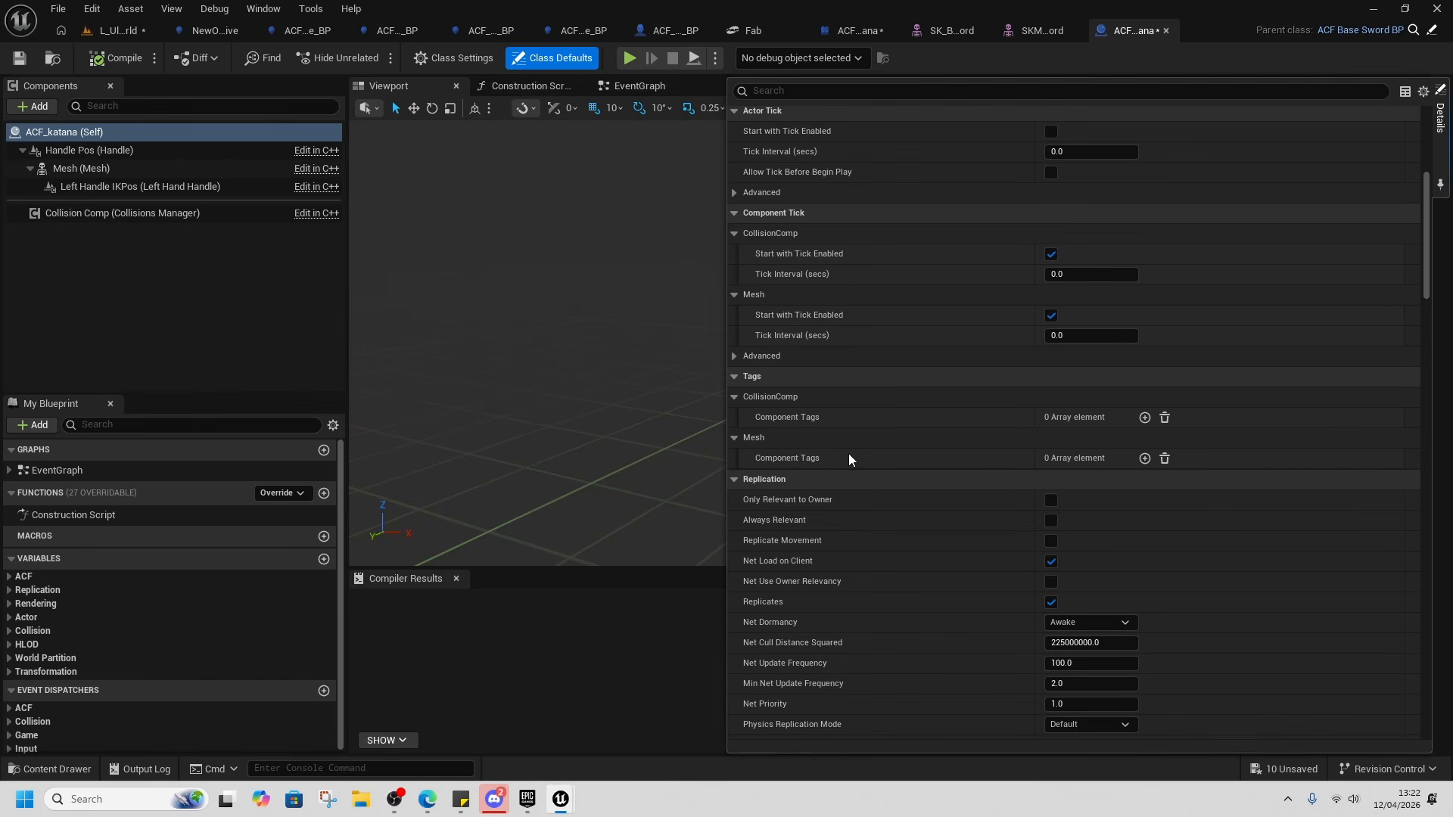
left_click(94, 215)
scroll(991, 396, "up", 8)
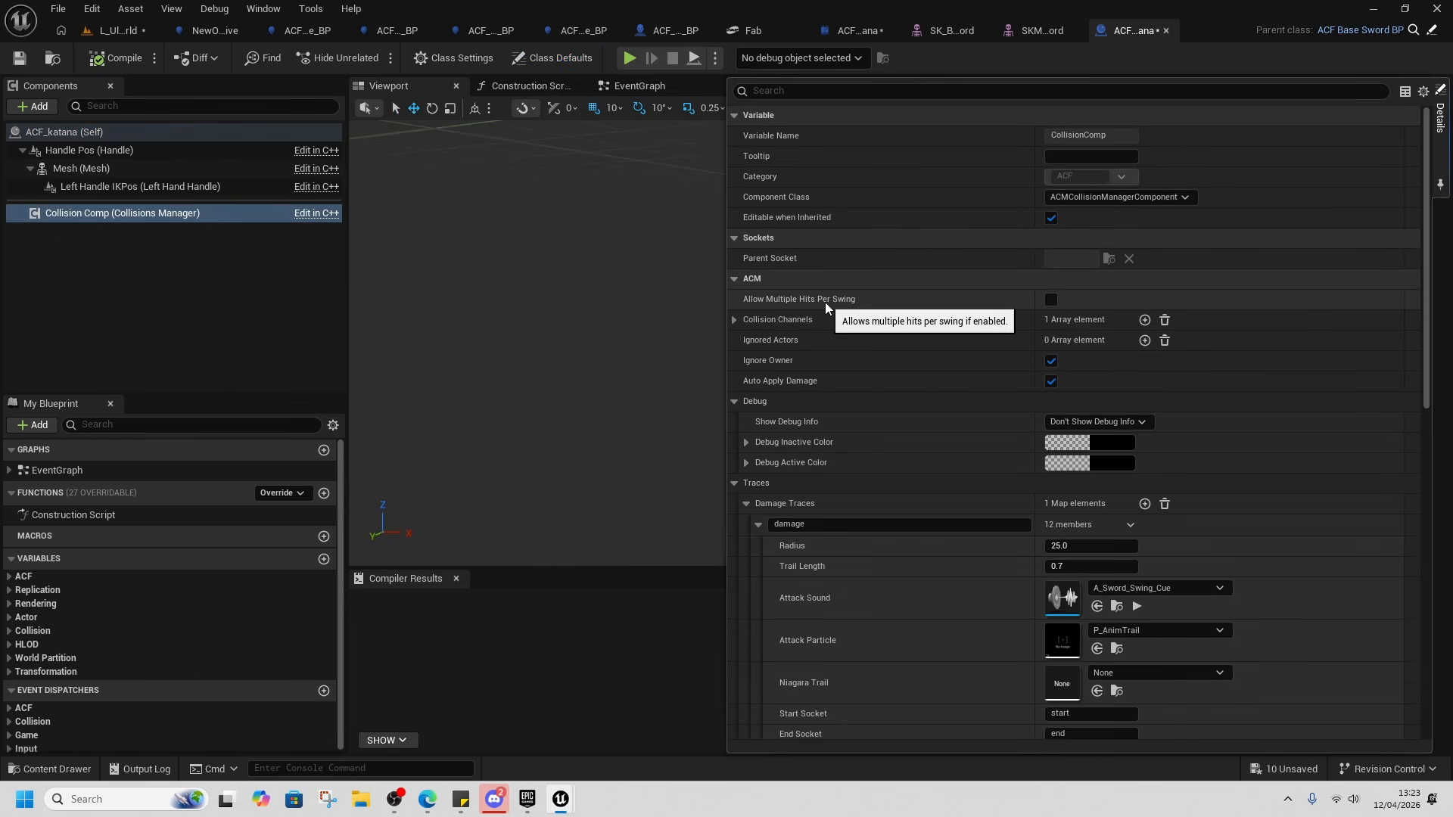
left_click(734, 321)
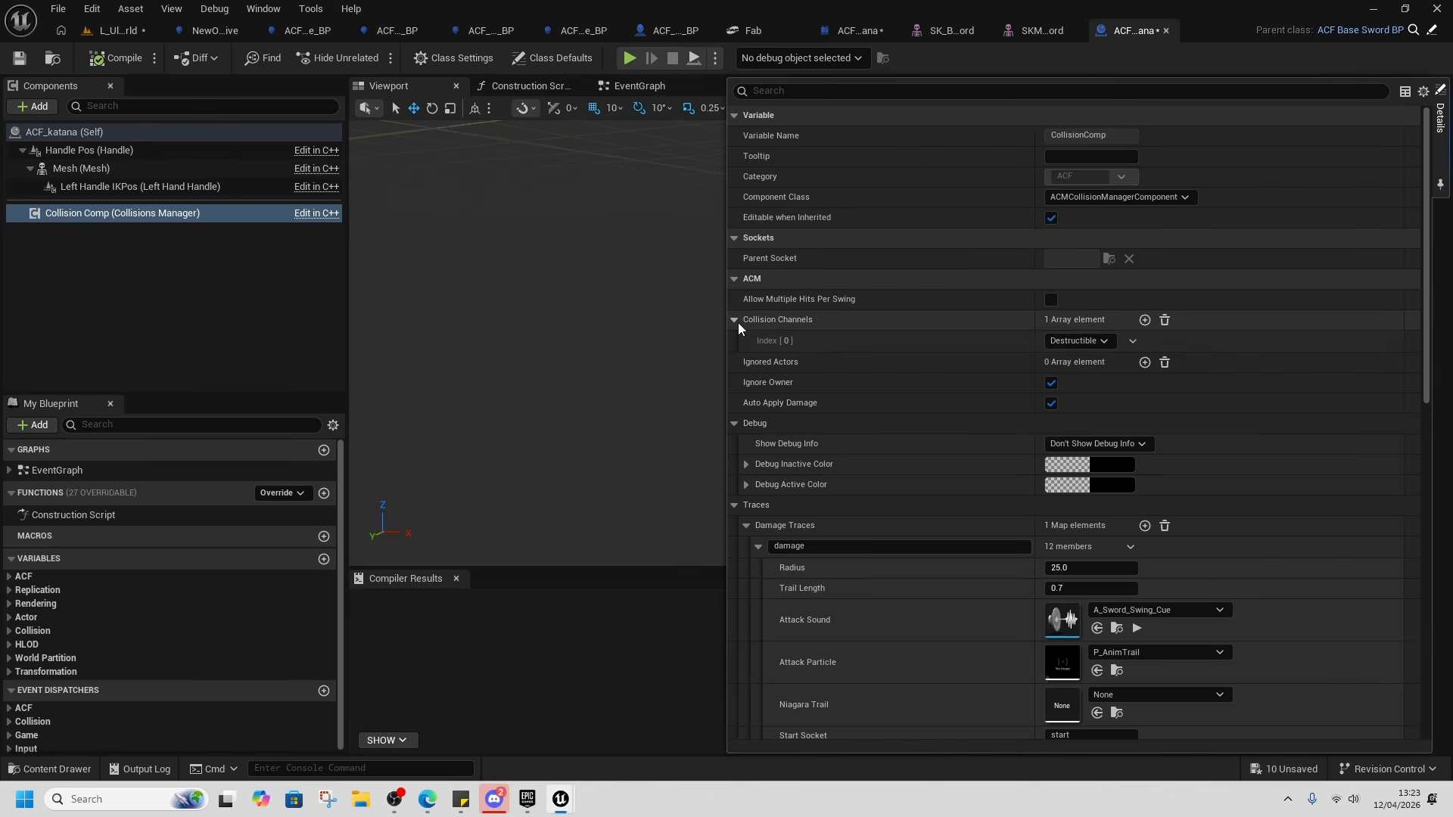
left_click(736, 320)
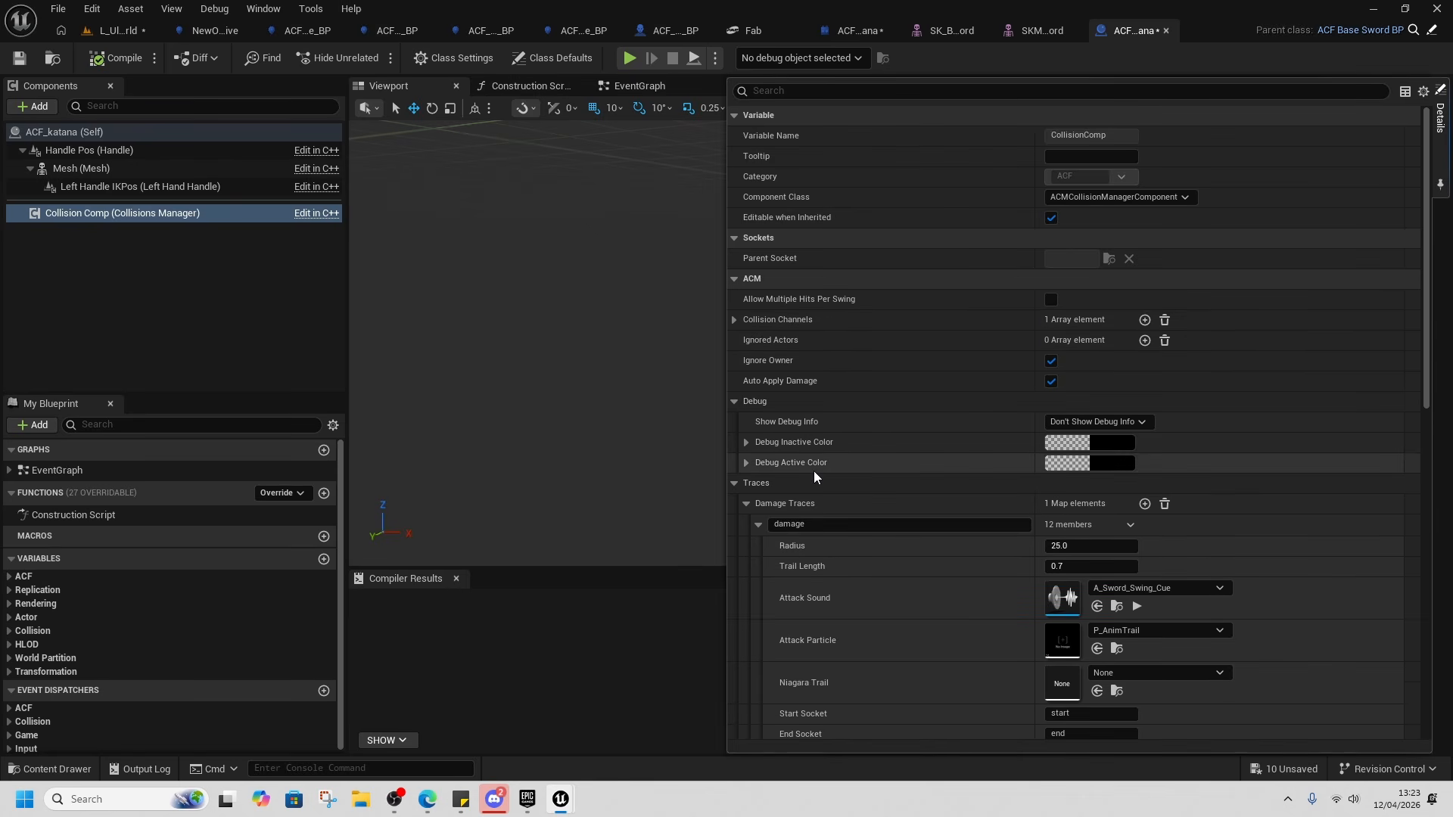
scroll(840, 456, "down", 2)
scroll(840, 456, "down", 1)
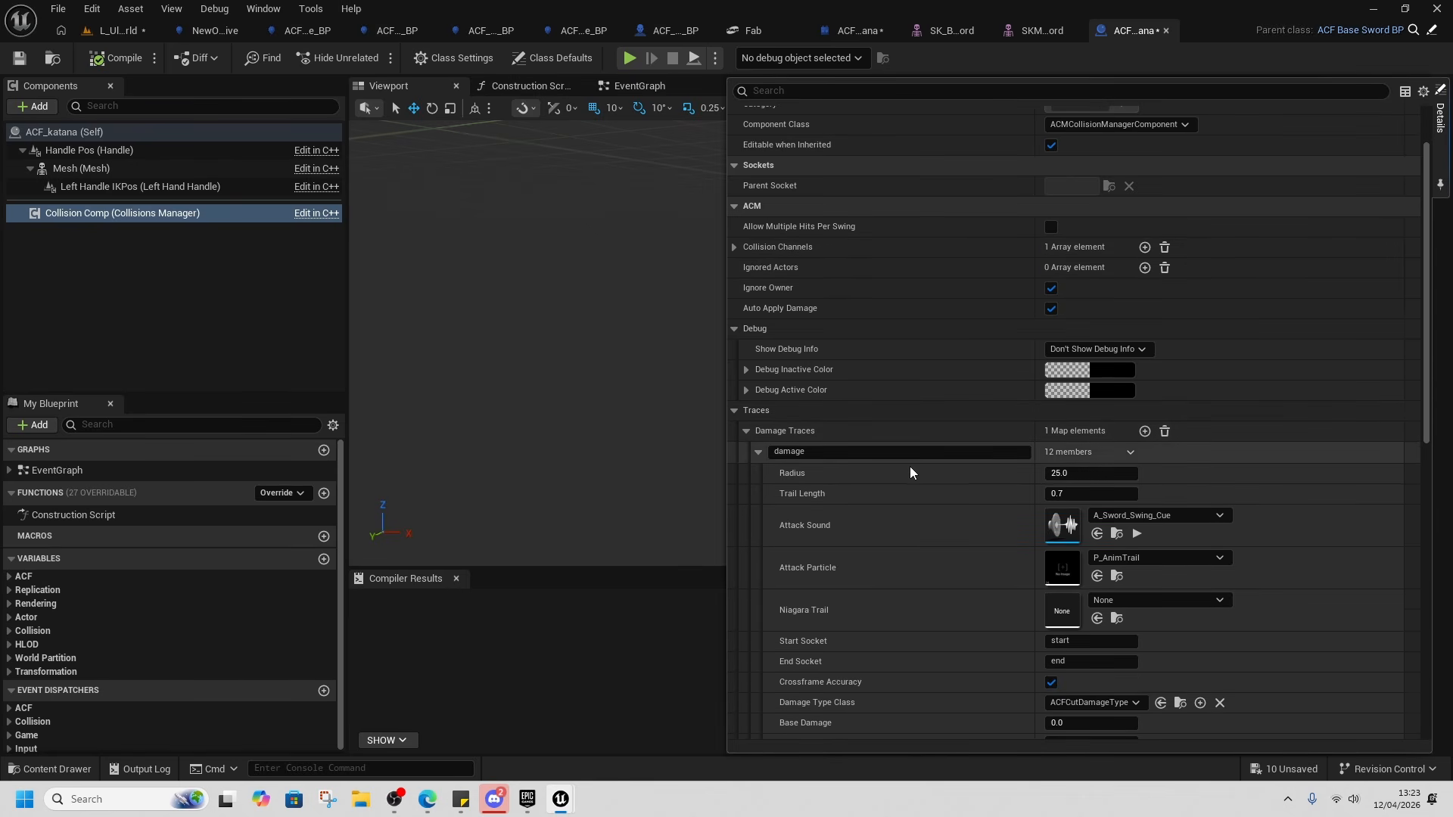
scroll(900, 473, "down", 2)
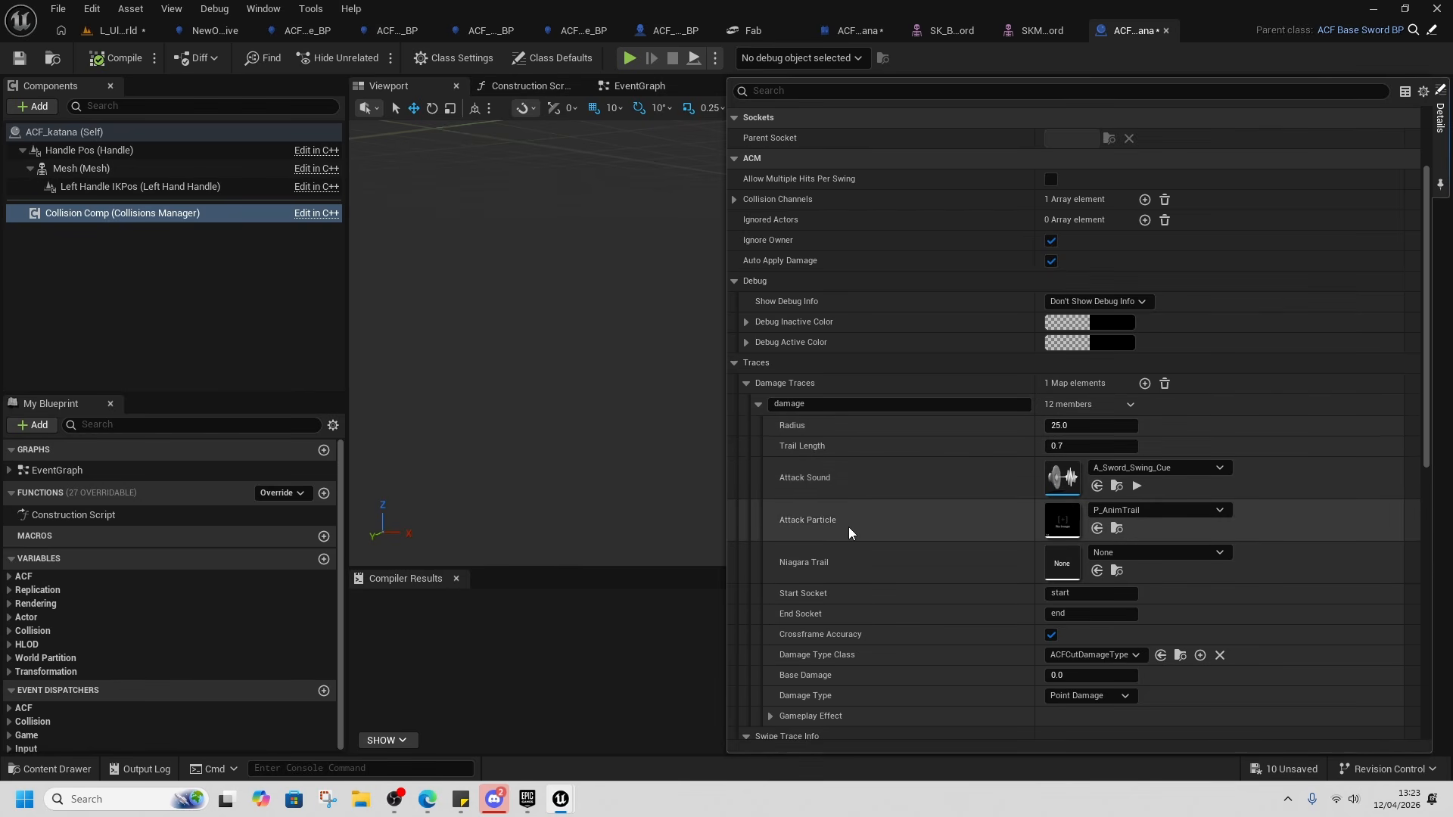
scroll(938, 527, "down", 2)
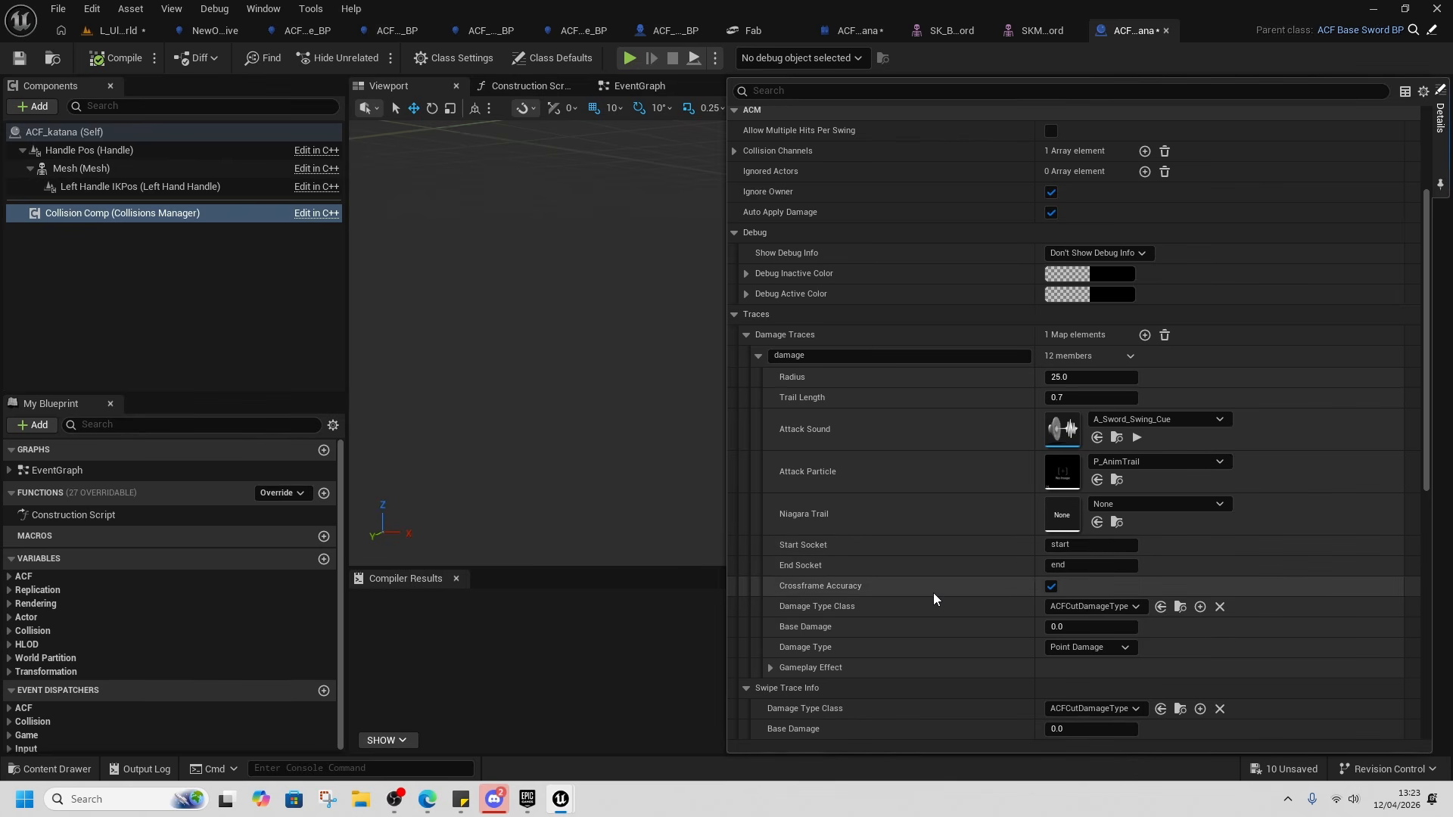
scroll(1059, 454, "down", 9)
scroll(1050, 398, "up", 4)
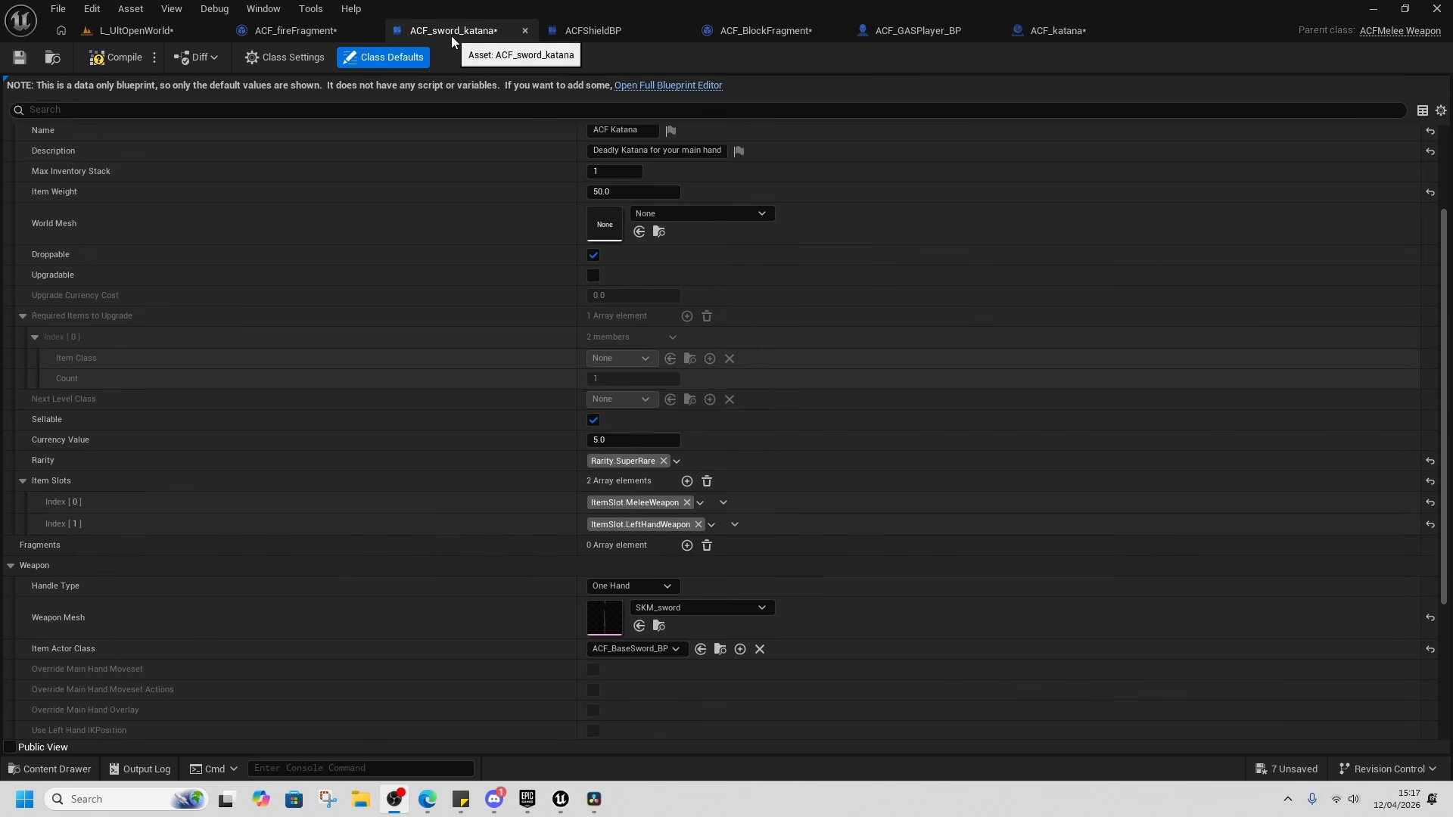
Set the Item Actor Class of ACF_sword_katana to ACF_katana.
scroll(741, 605, "down", 3)
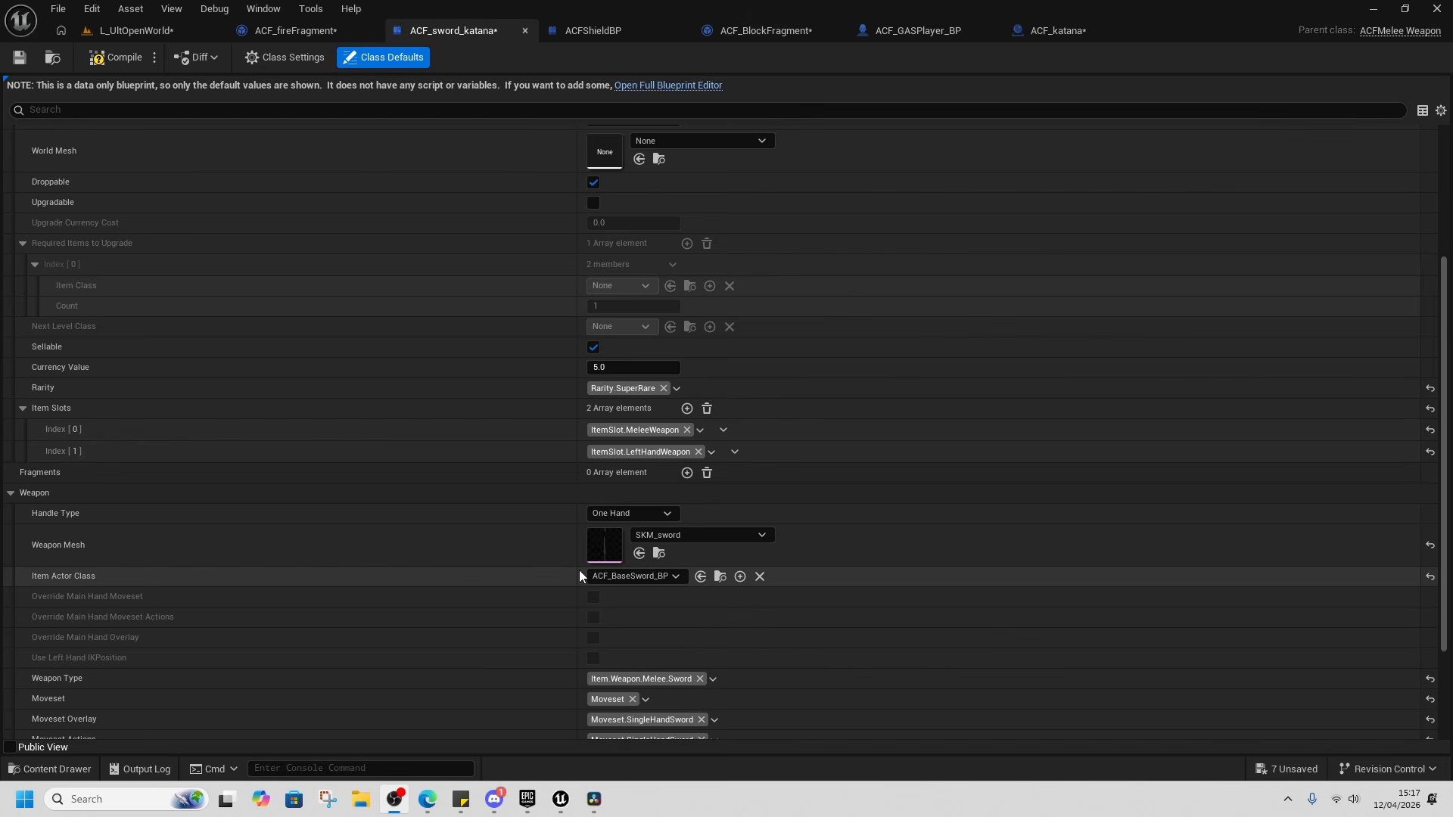
left_click(621, 574)
left_click(652, 463)
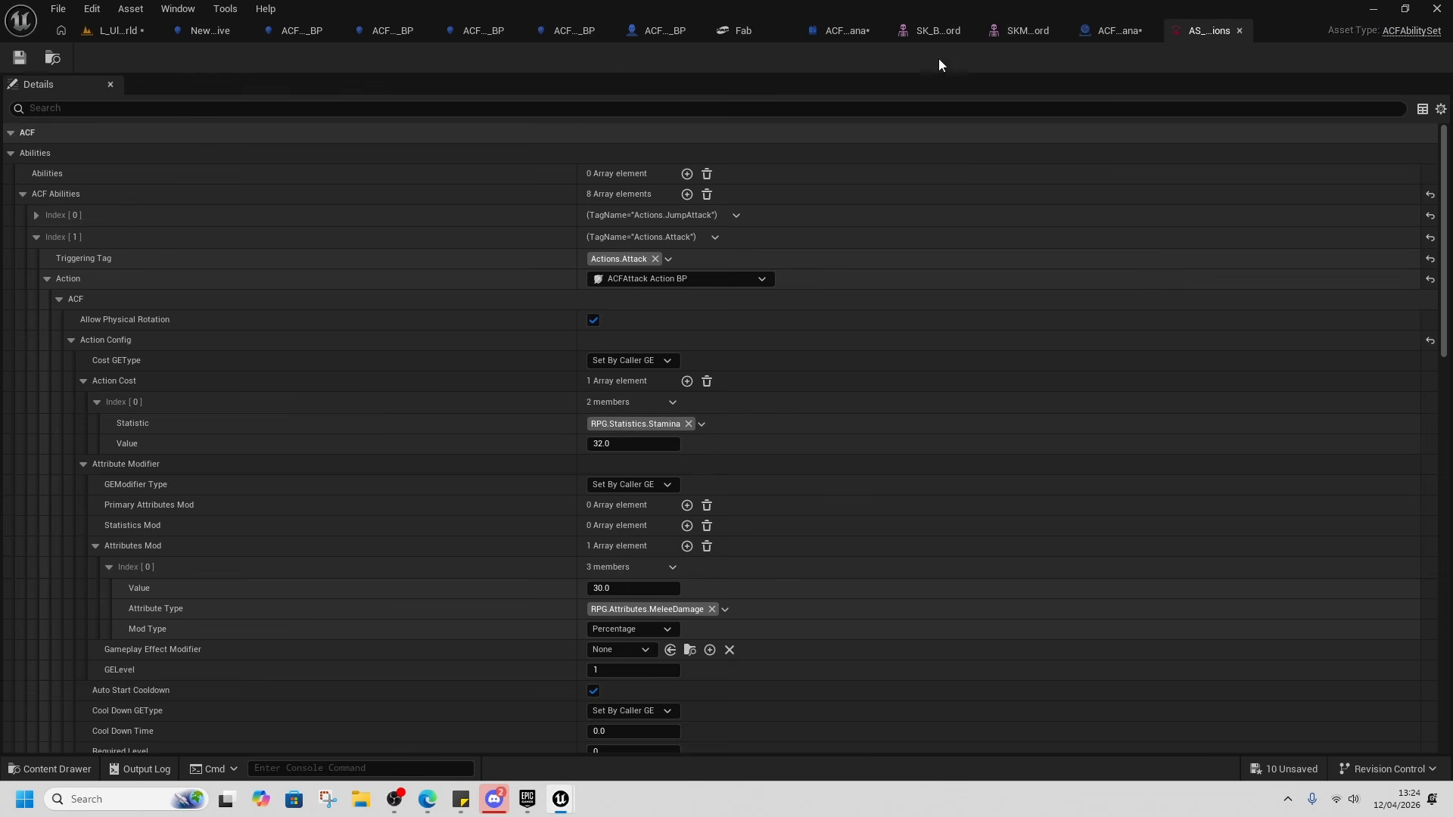
Locate the AS_ACF_PlayerSwordActions ability set and review its Actions.Attack entry, including stamina cost, damage modifier, warp info and anim montage.
left_click(53, 60)
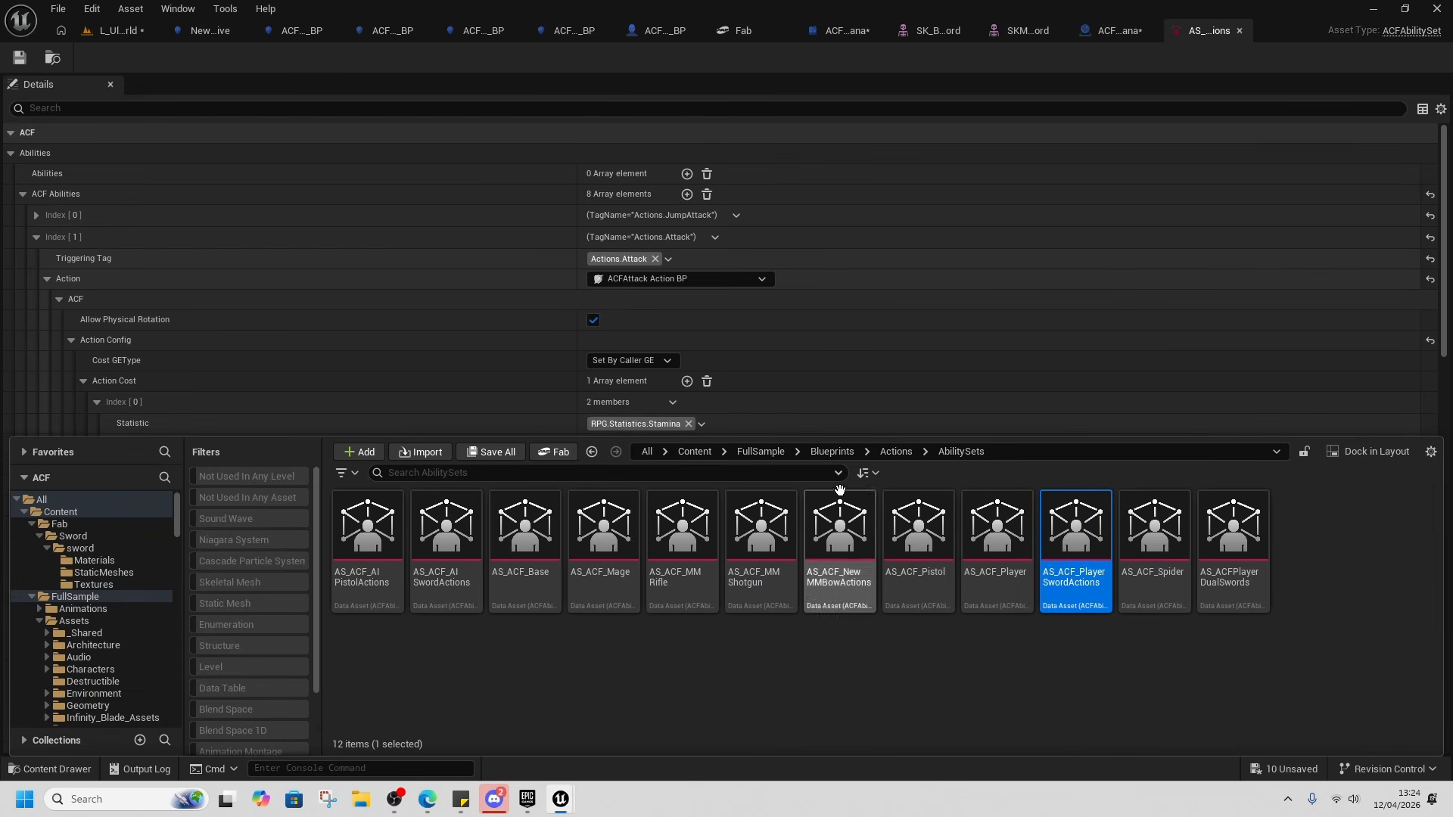
left_click(861, 329)
scroll(728, 578, "down", 10)
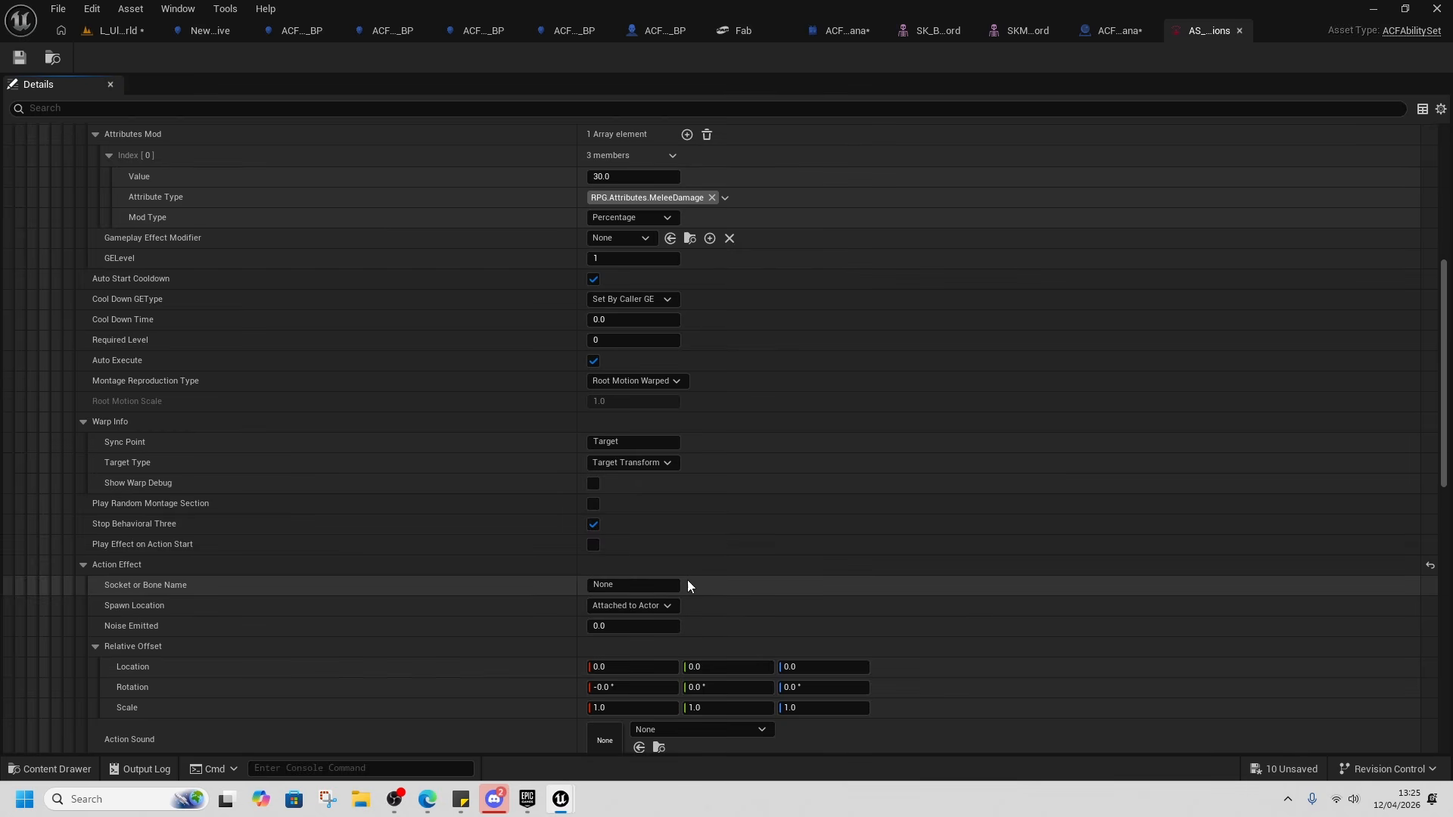
scroll(704, 579, "down", 8)
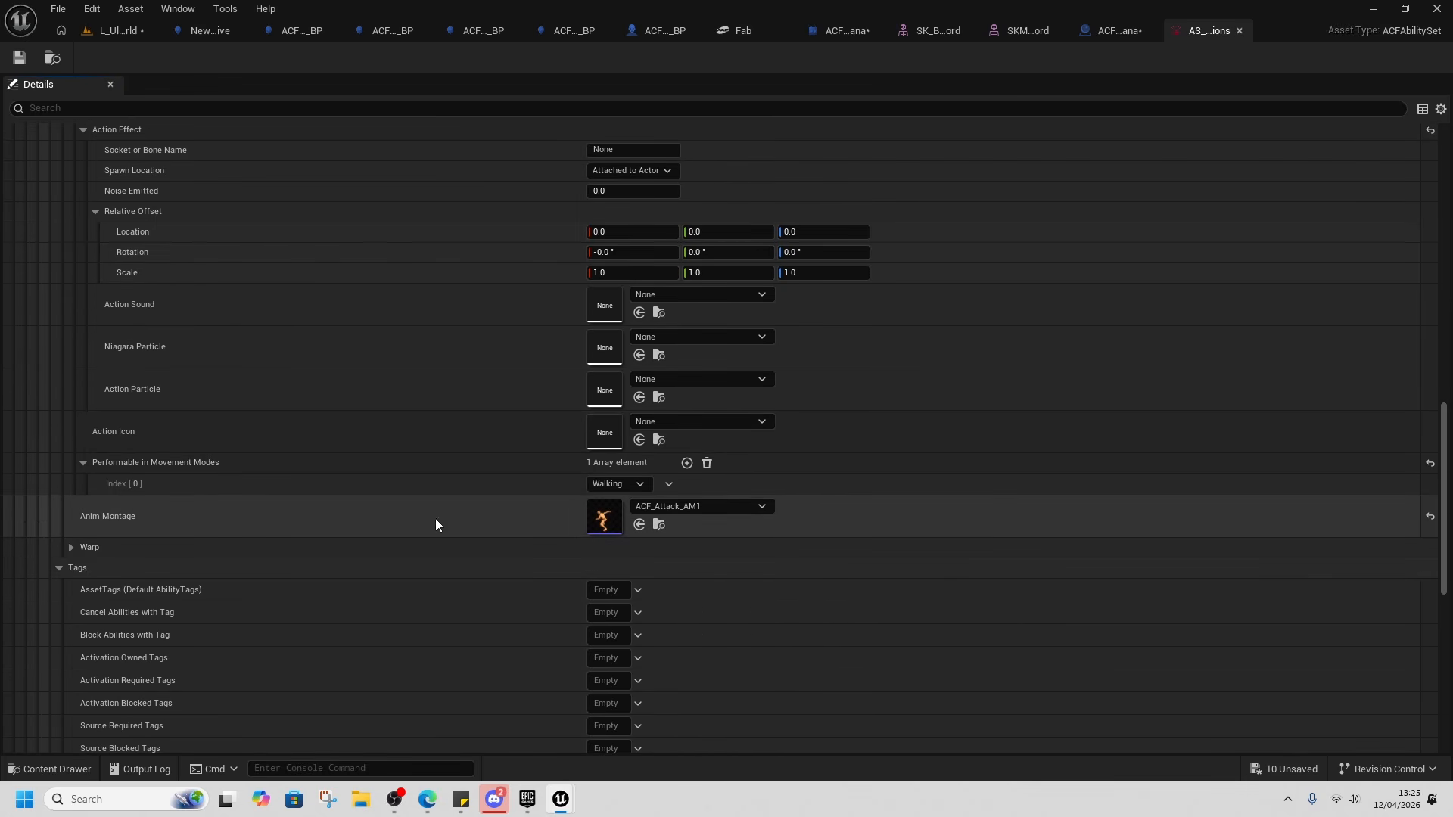
scroll(246, 548, "down", 10)
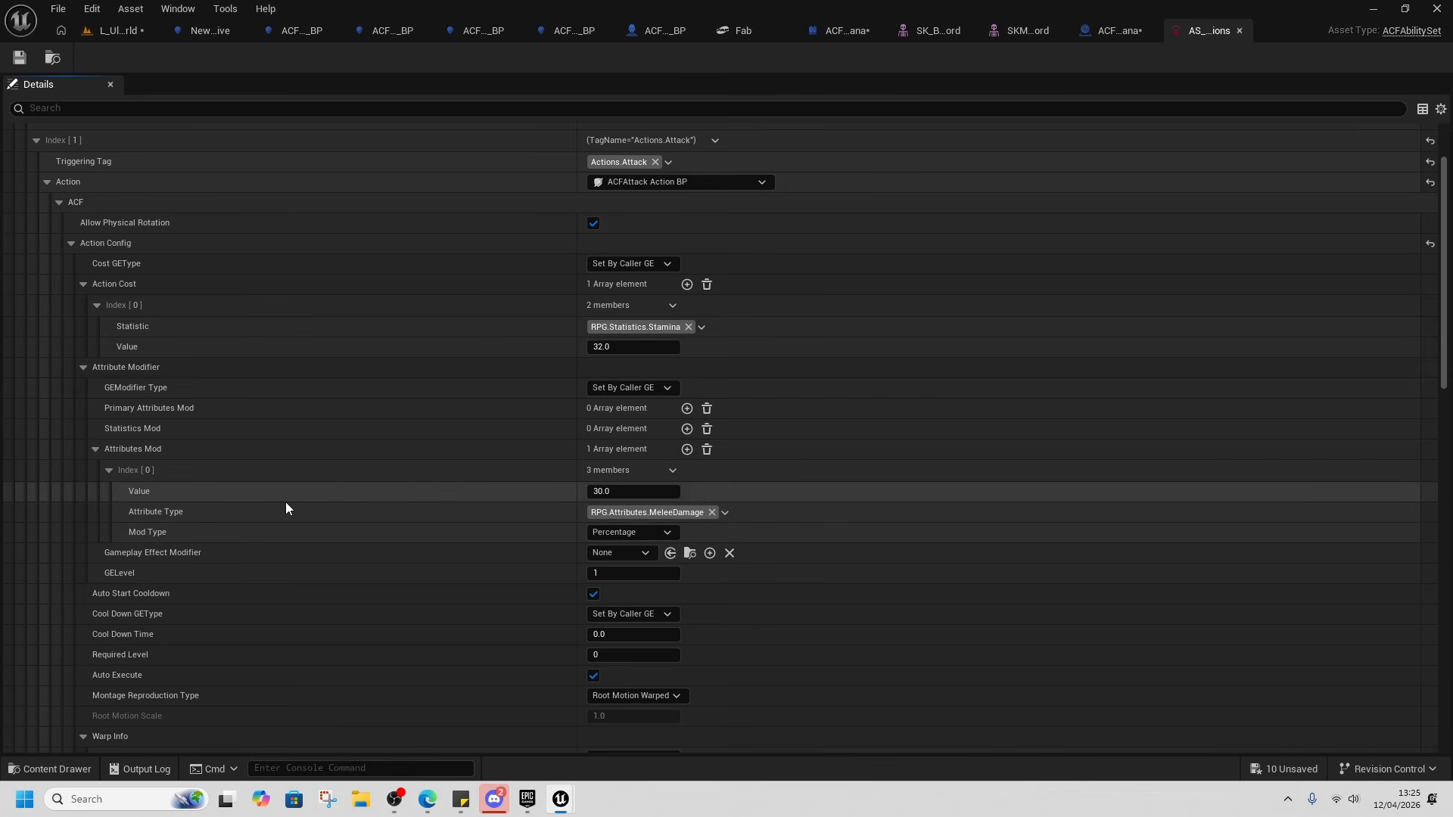
Place an ACF_BaseGatherable_BP from the WorldItems folder in the open-world level, near the upright katana.
left_click(114, 30)
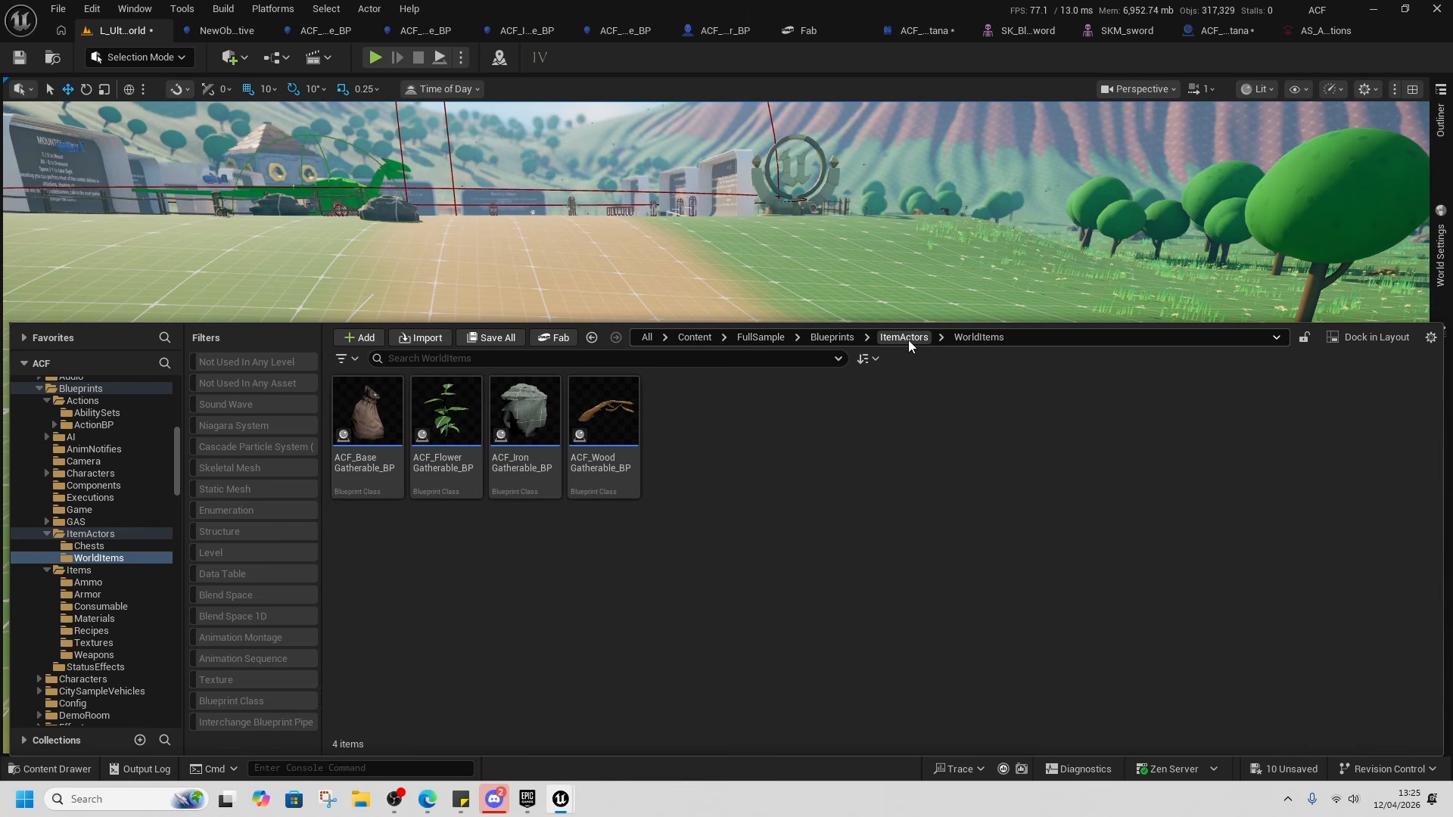
mouse_move(390, 485)
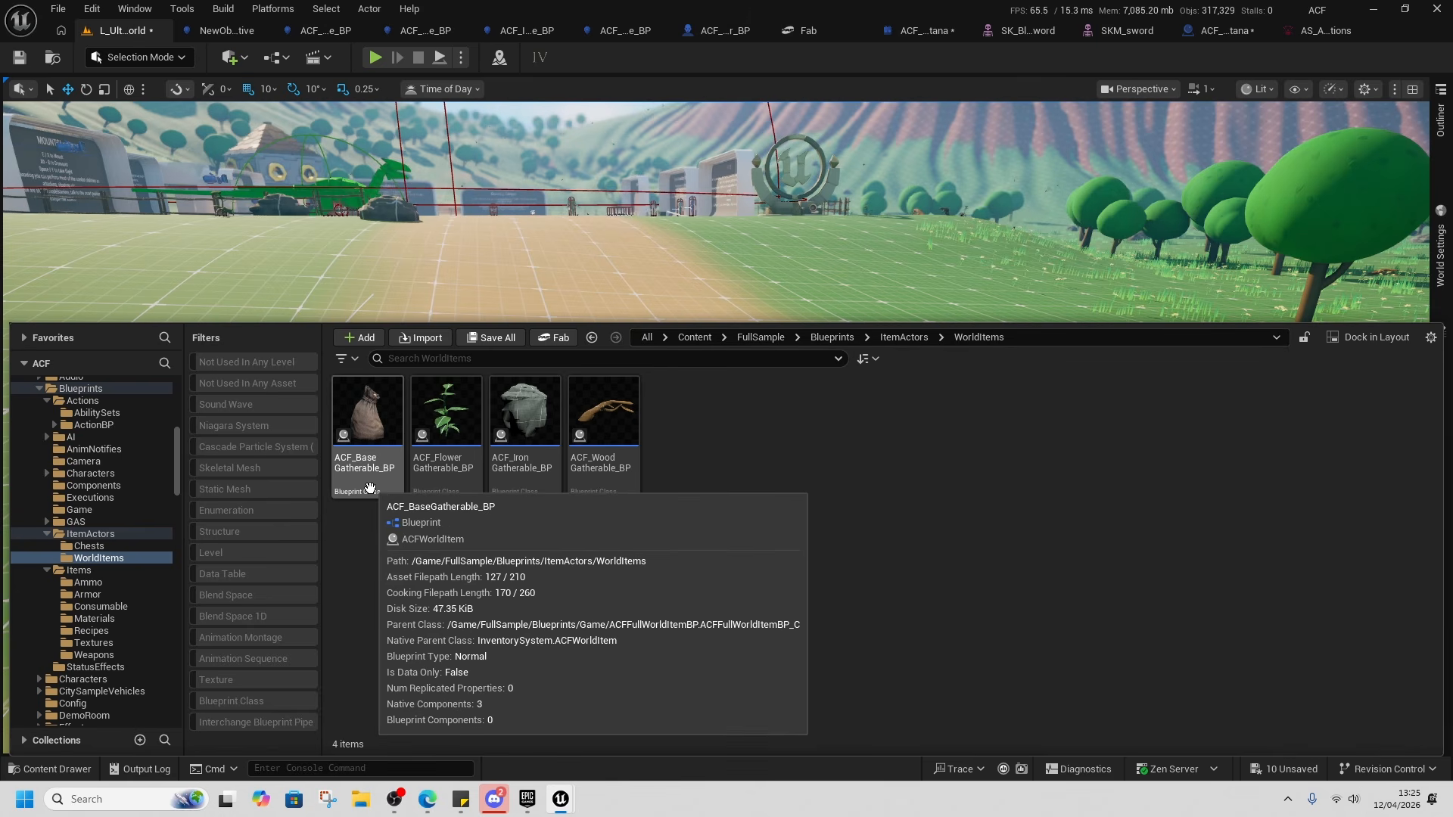
left_click_drag(381, 481, 506, 508)
Add one entry to the placed gatherable's Items array, with ACF_sword_katana as item class and a count of 1.
left_click(1440, 261)
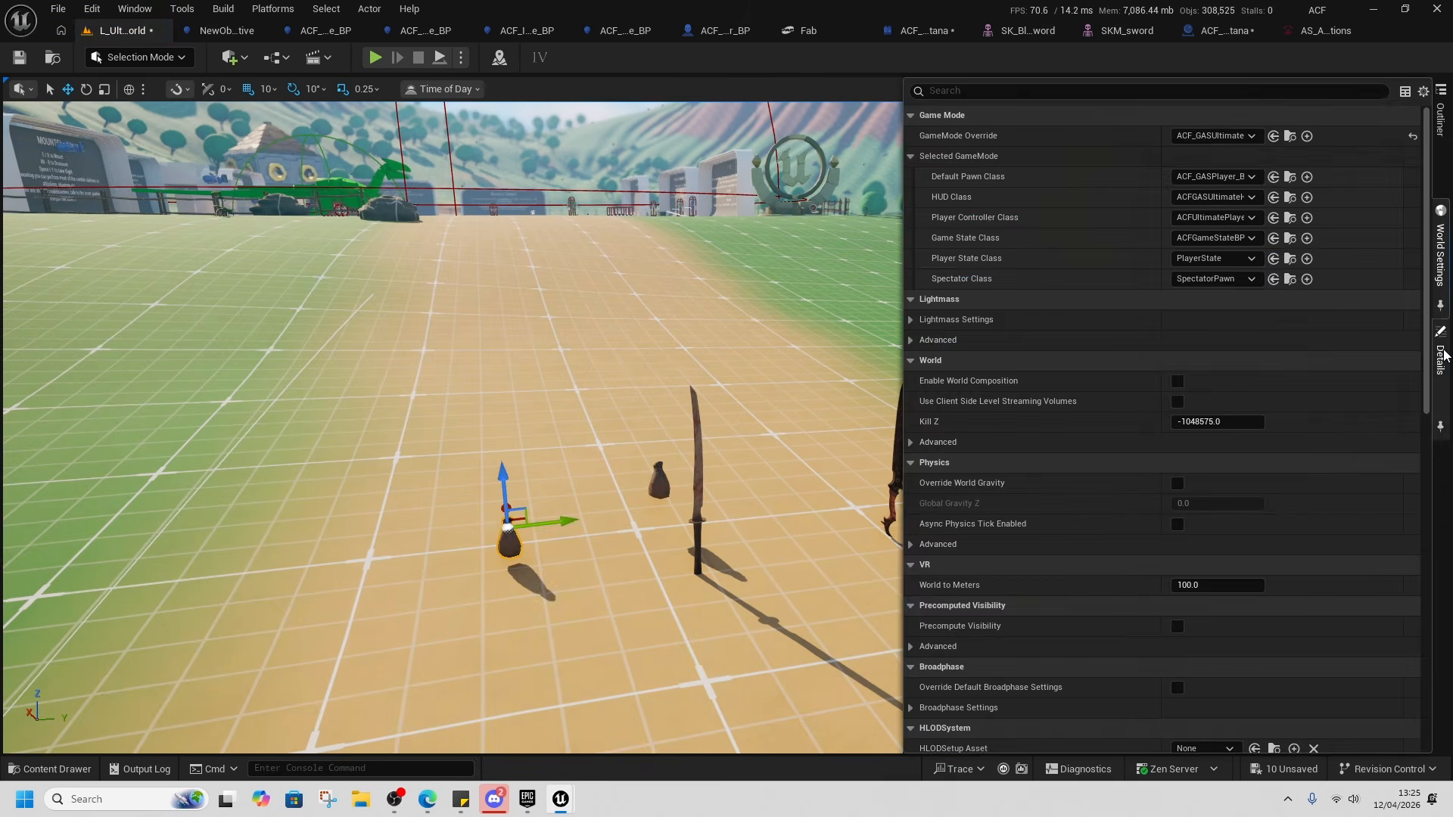
left_click(1440, 353)
scroll(1195, 530, "down", 3)
left_click(1274, 556)
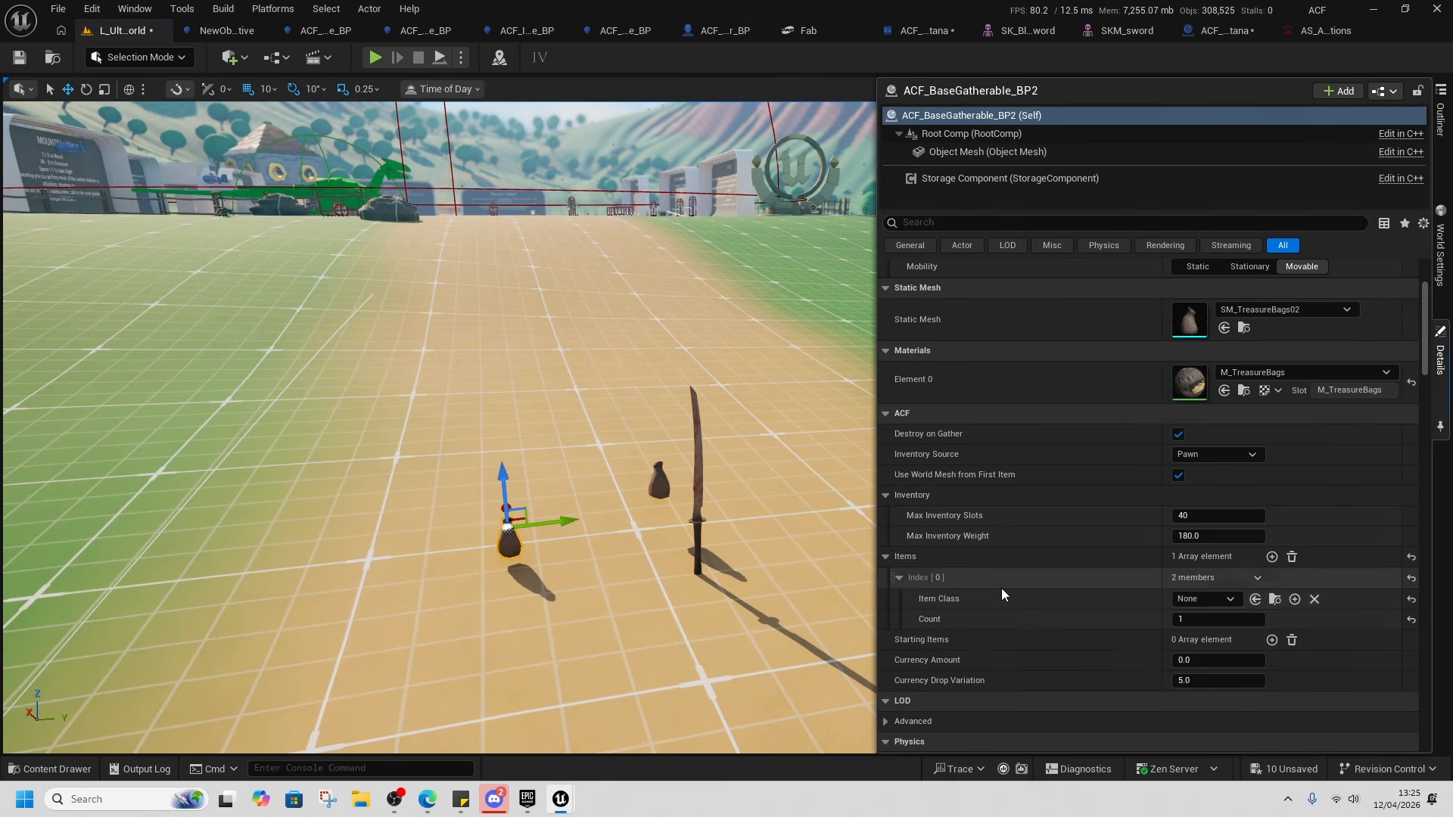
left_click(1215, 600)
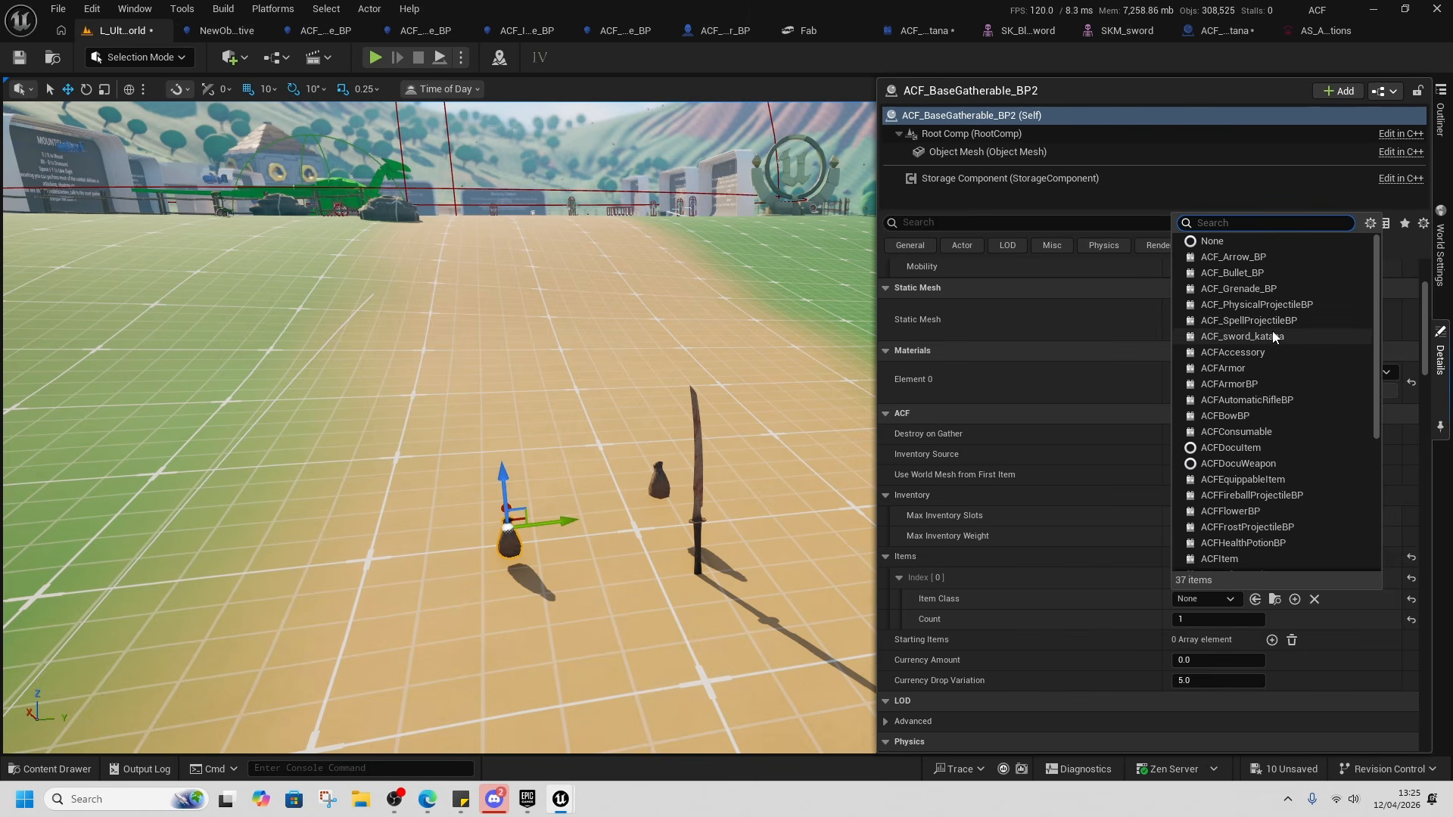
scroll(1247, 283, "down", 2)
left_click(1248, 290)
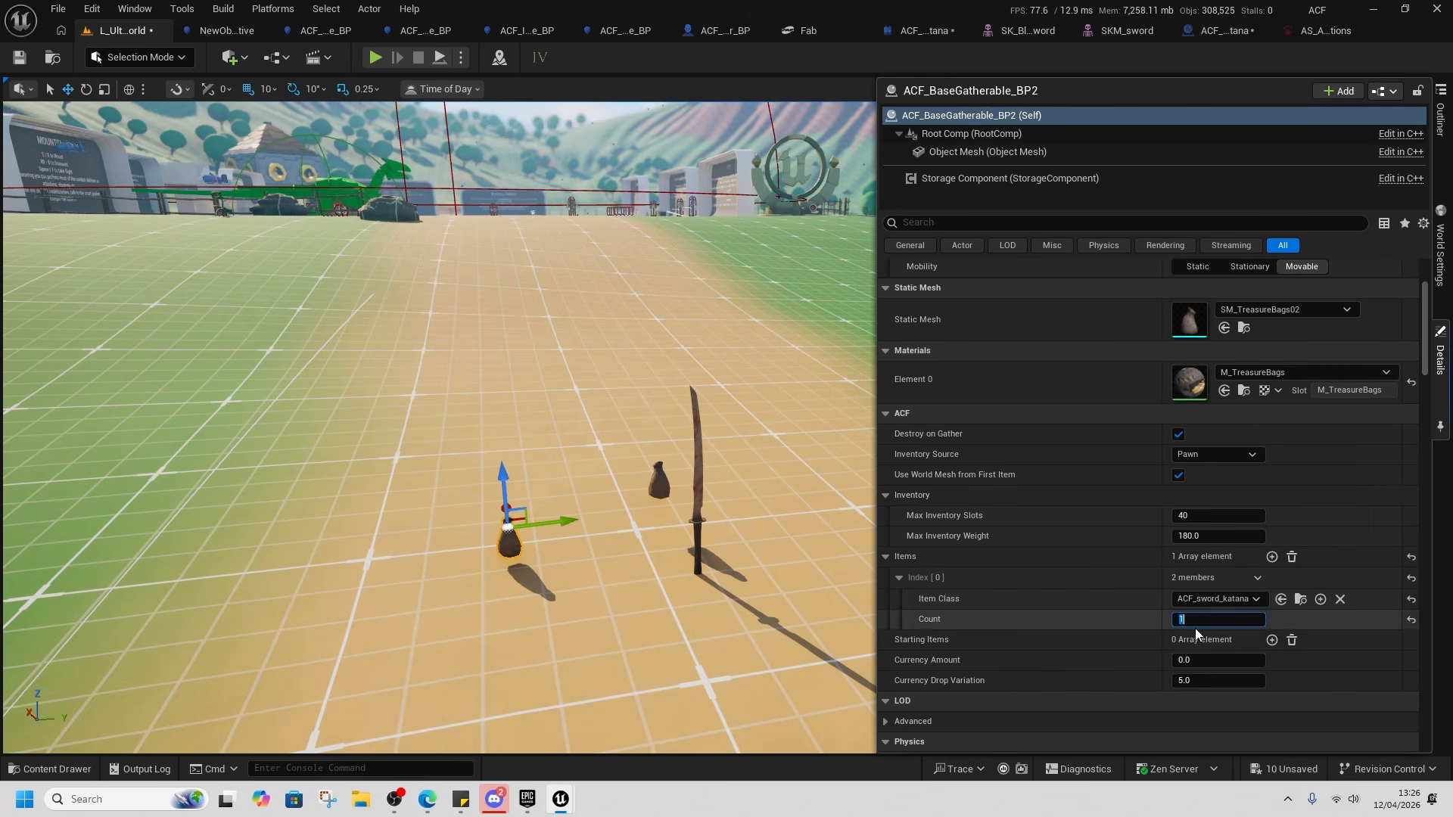
Play the level from near the placed bags and pick up the ACF Katana and the Offhand Sword.
right_click(605, 659)
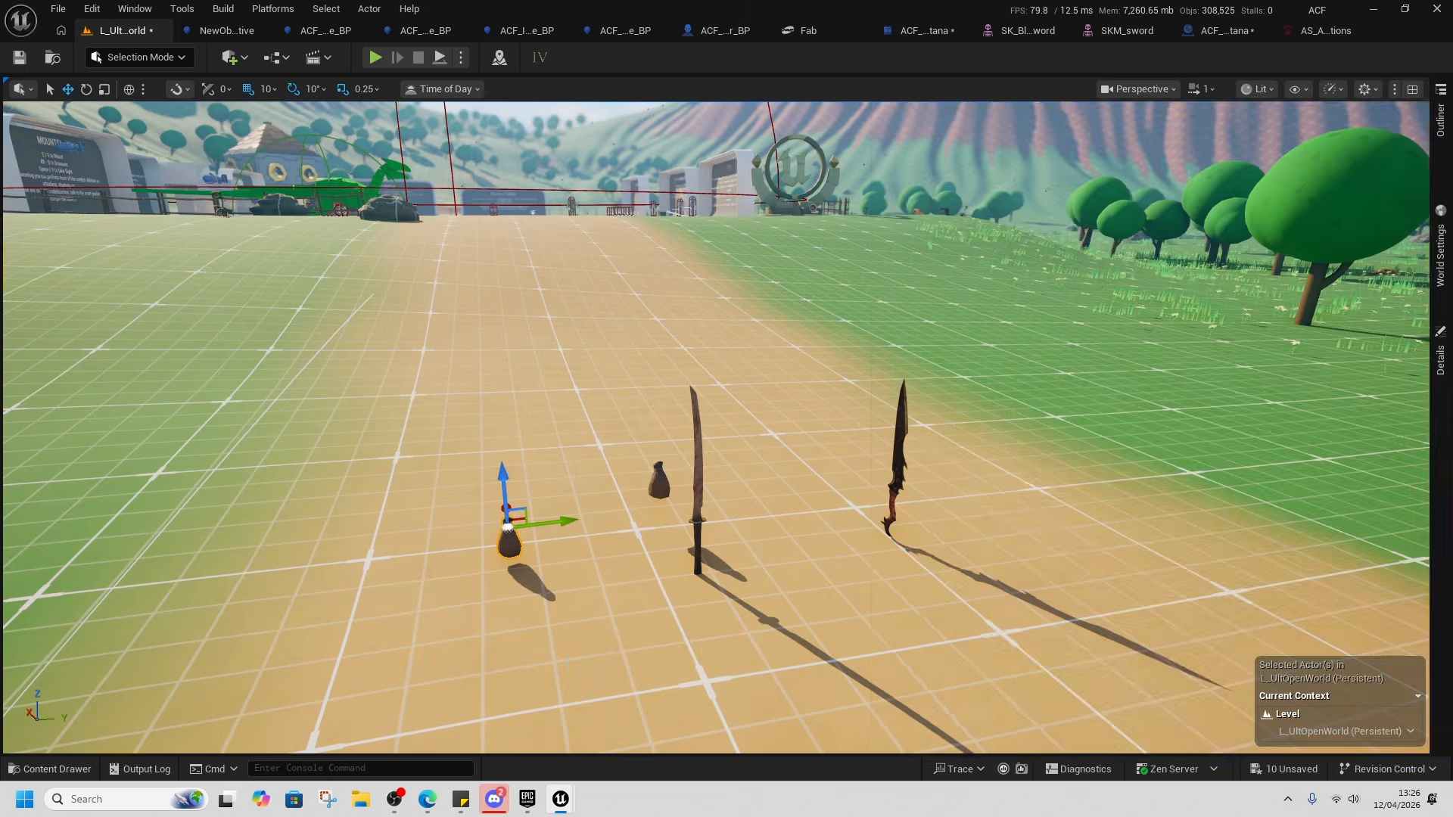
key("s")
right_click(666, 659)
left_click(659, 655)
key("alt+p")
key("w")
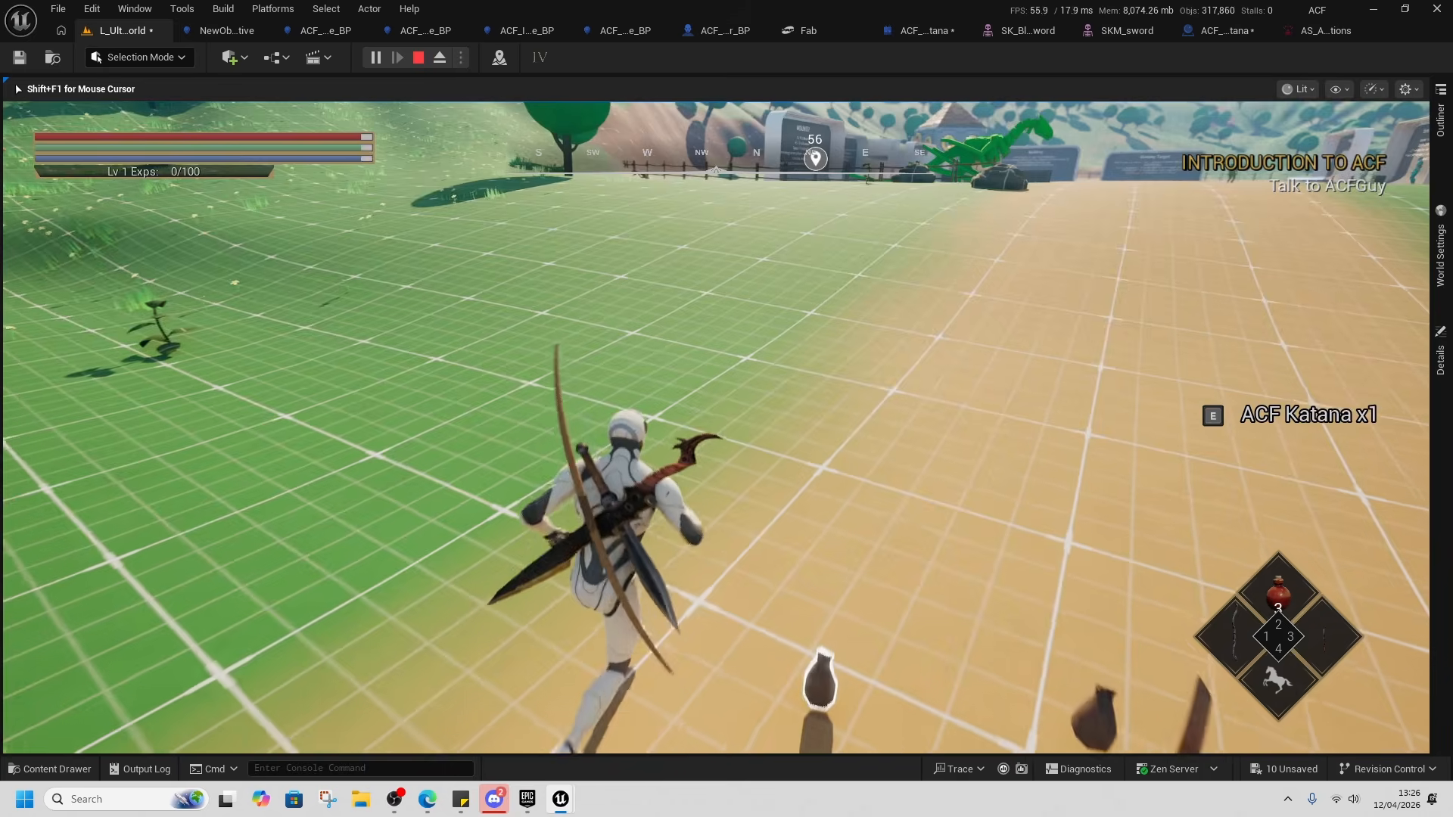
key("e")
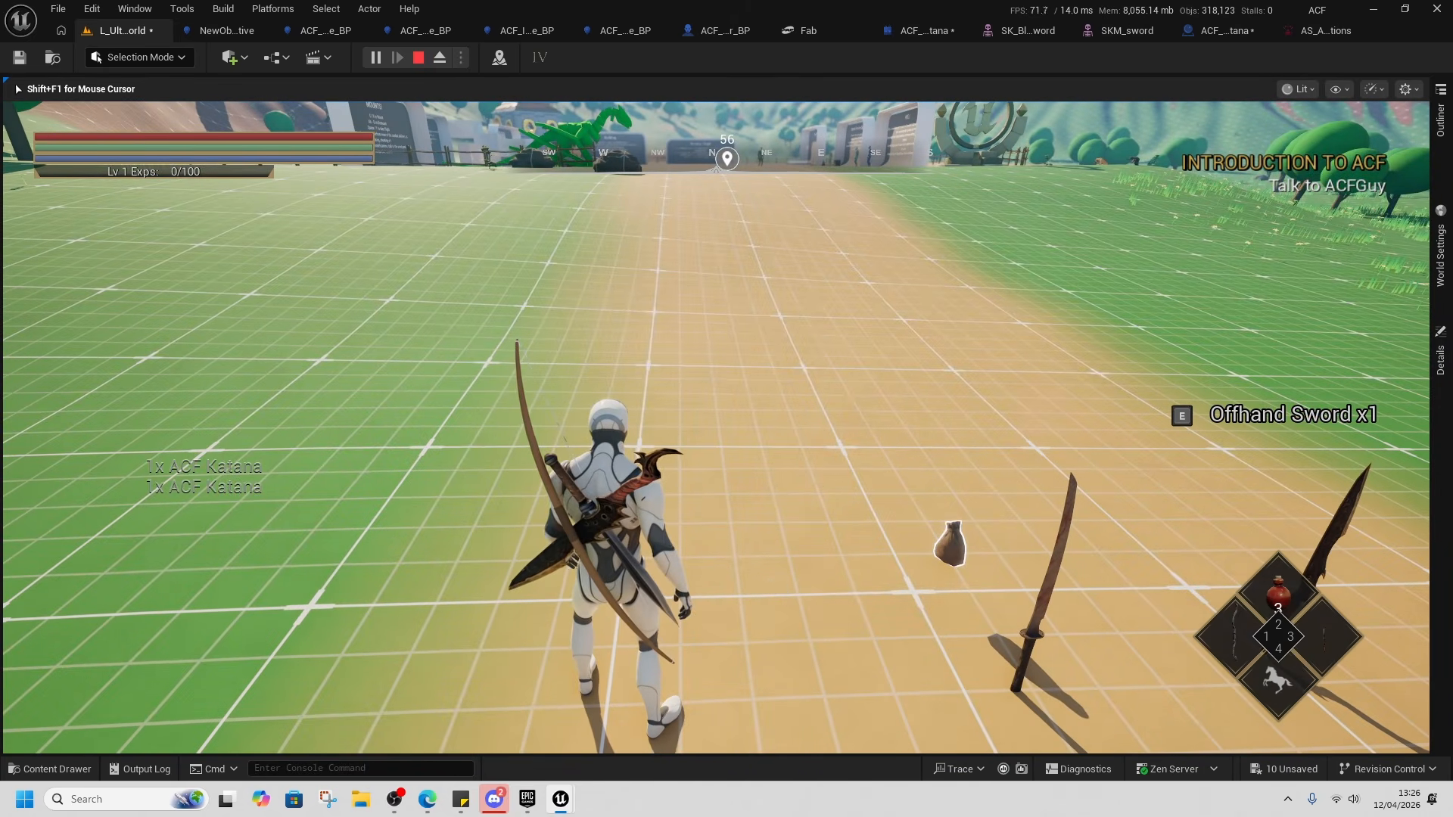
key("e")
key("w")
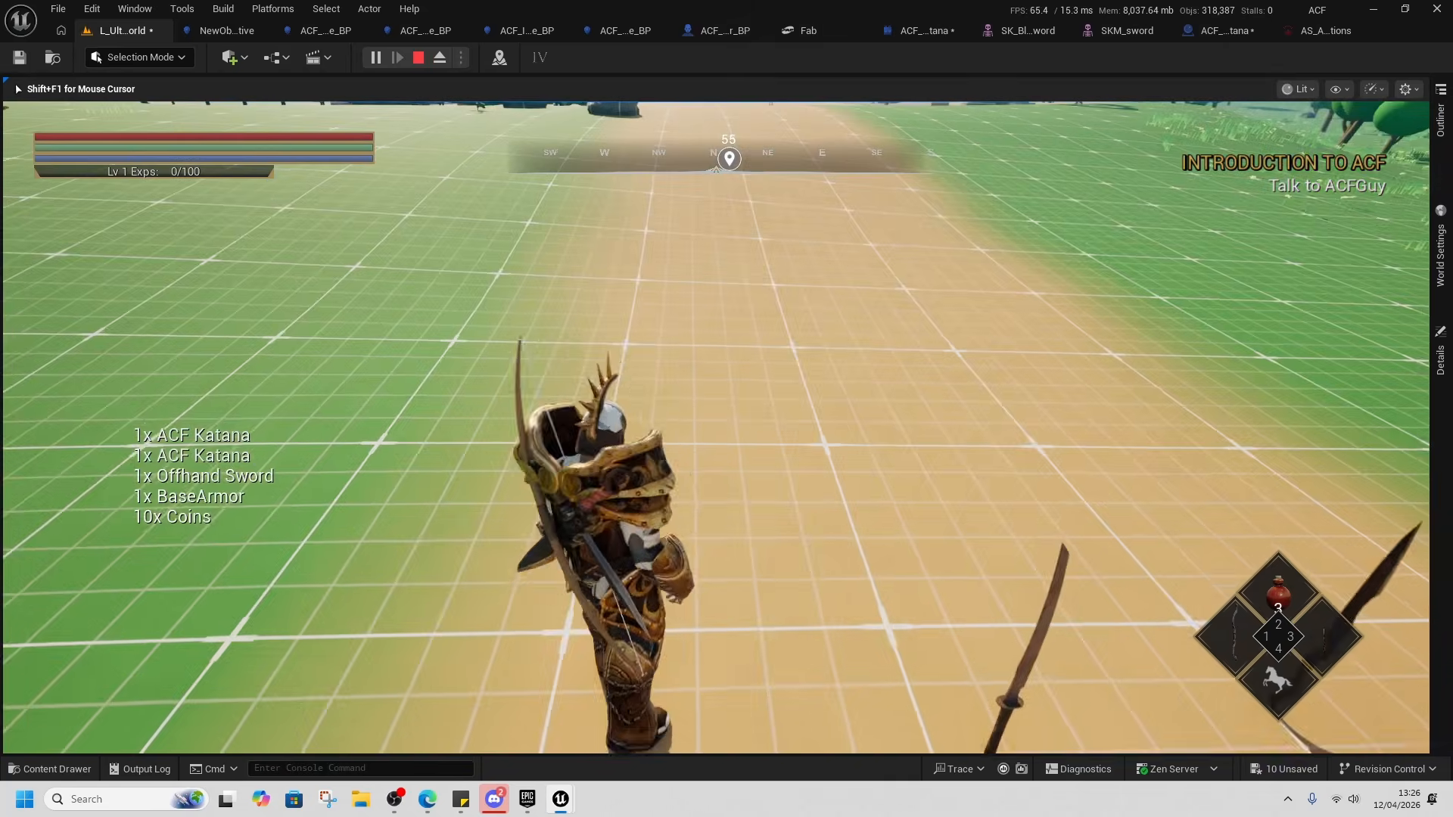
Open the in-game inventory and equip the ACF Katana.
key("i")
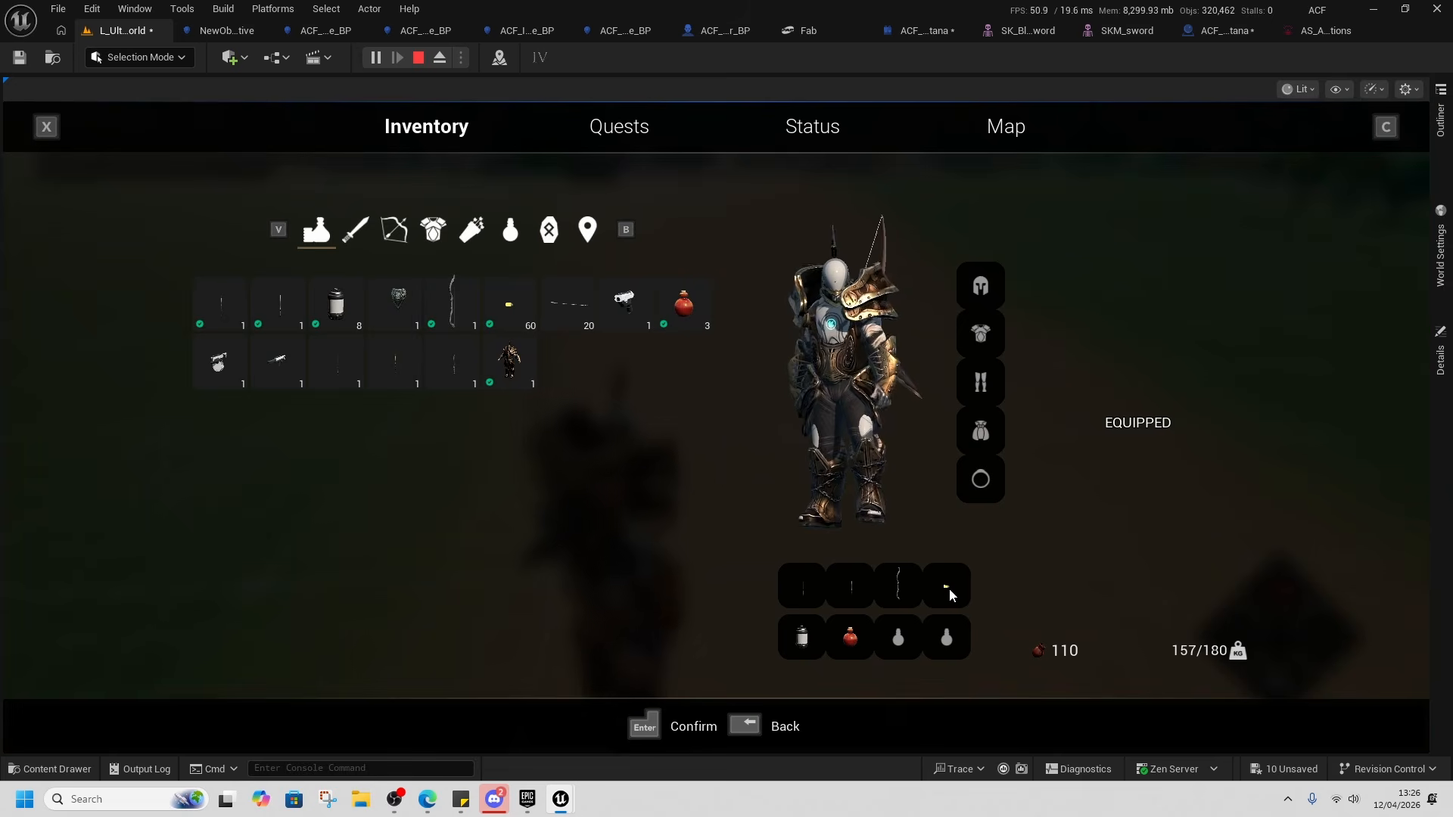
left_click(398, 369)
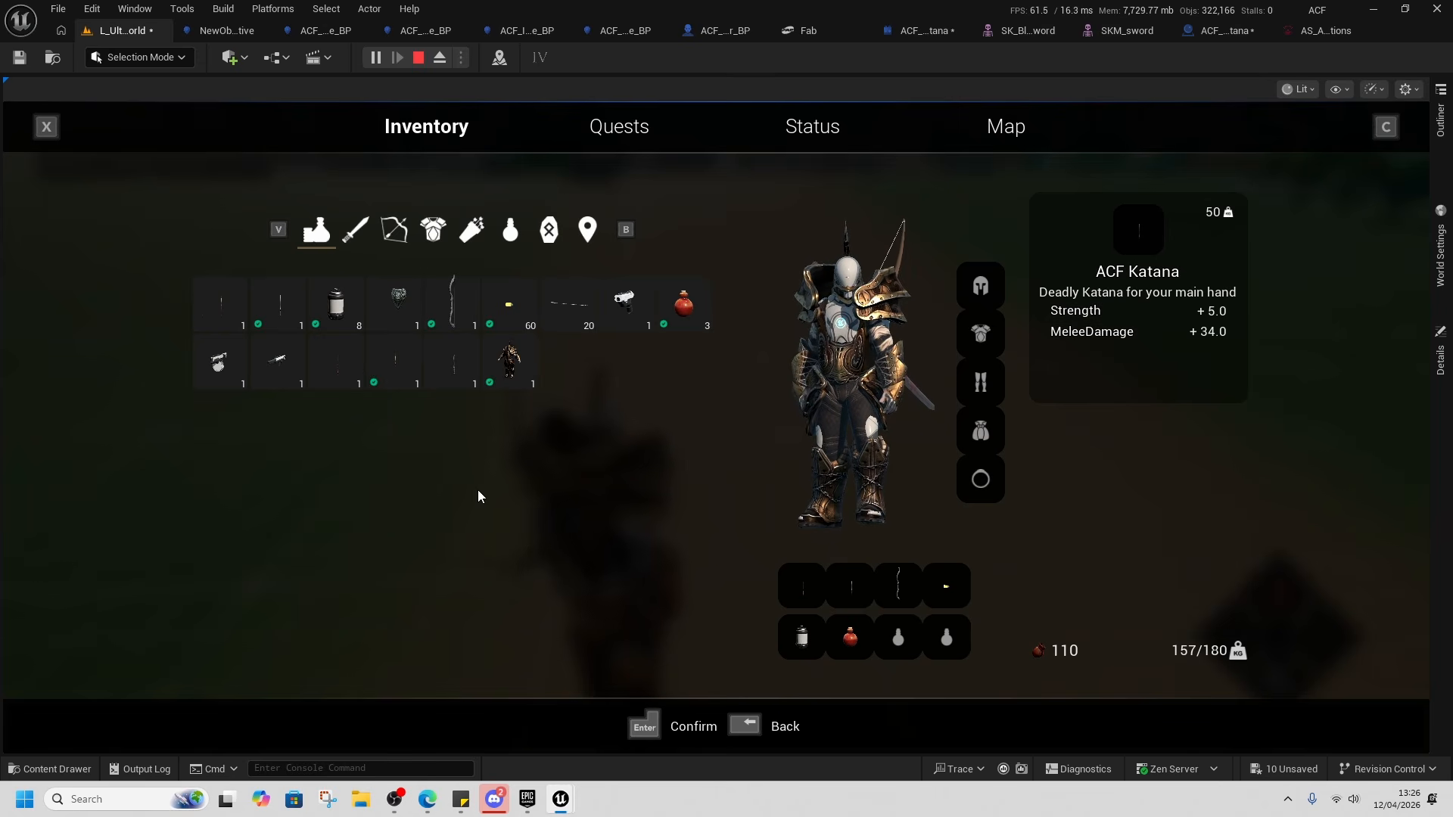
Return from the inventory to the game and swing the equipped katana several times to test its attack.
key("i")
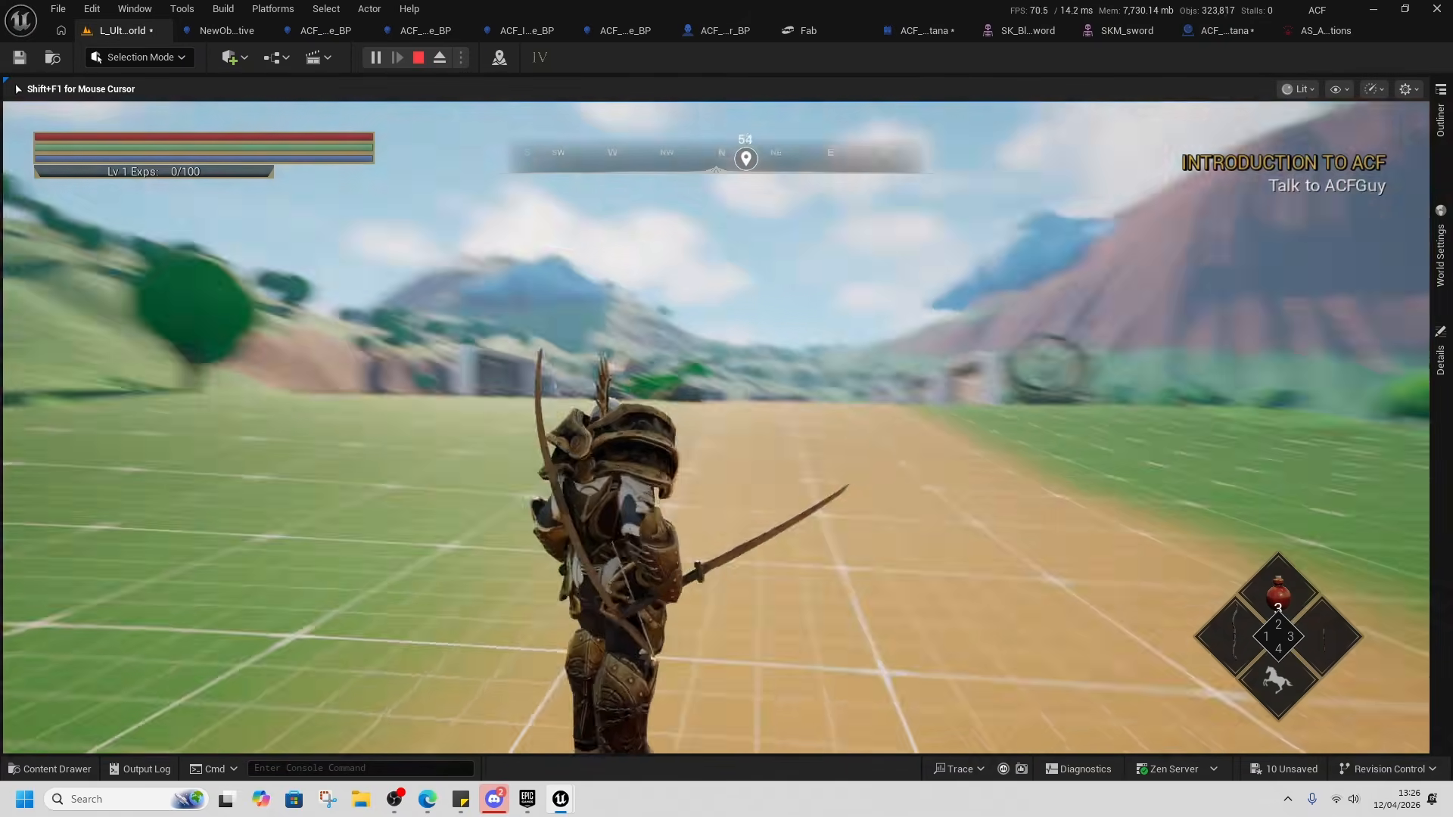
left_click(715, 427)
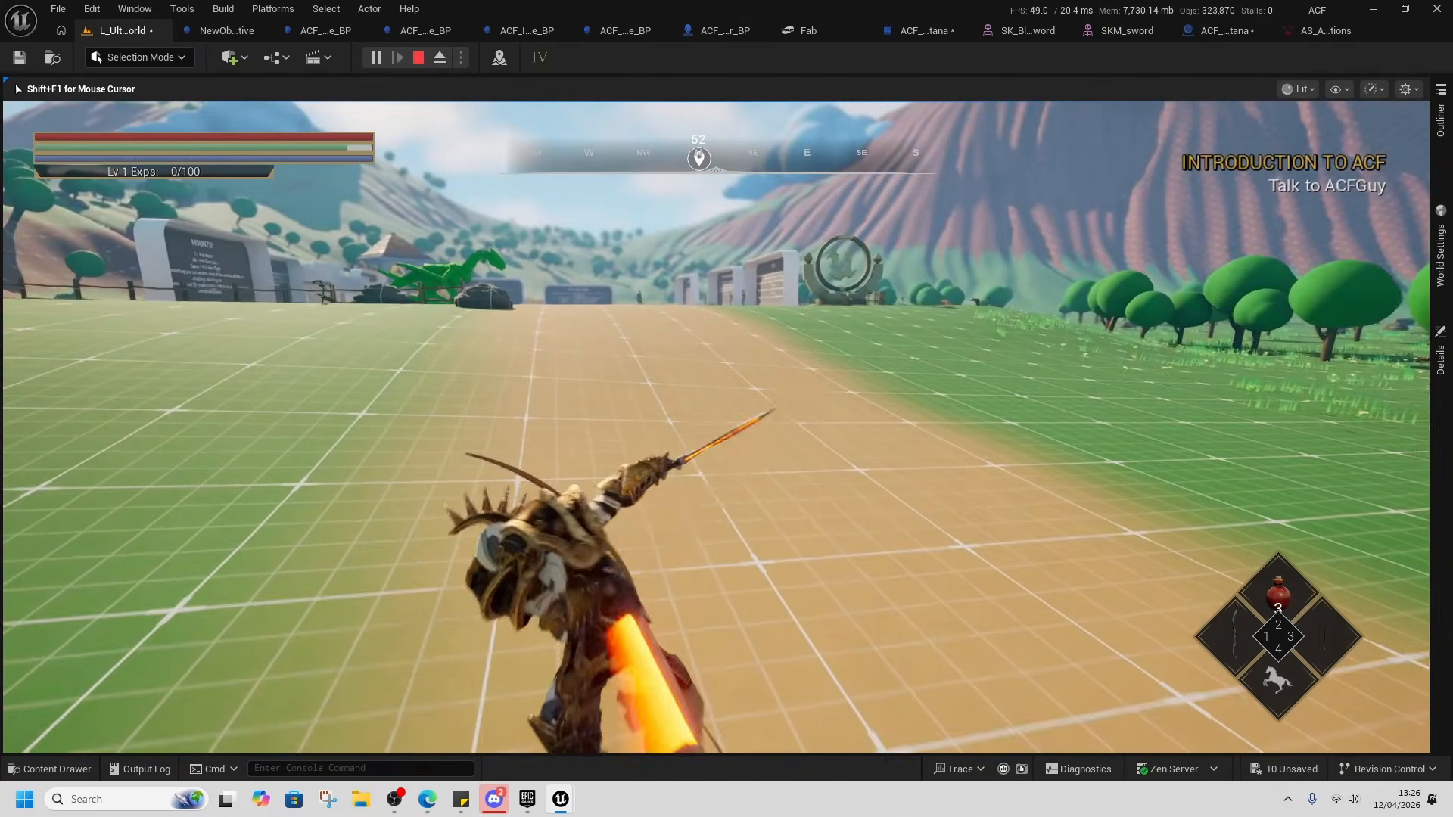
left_click(716, 428)
left_click(716, 428)
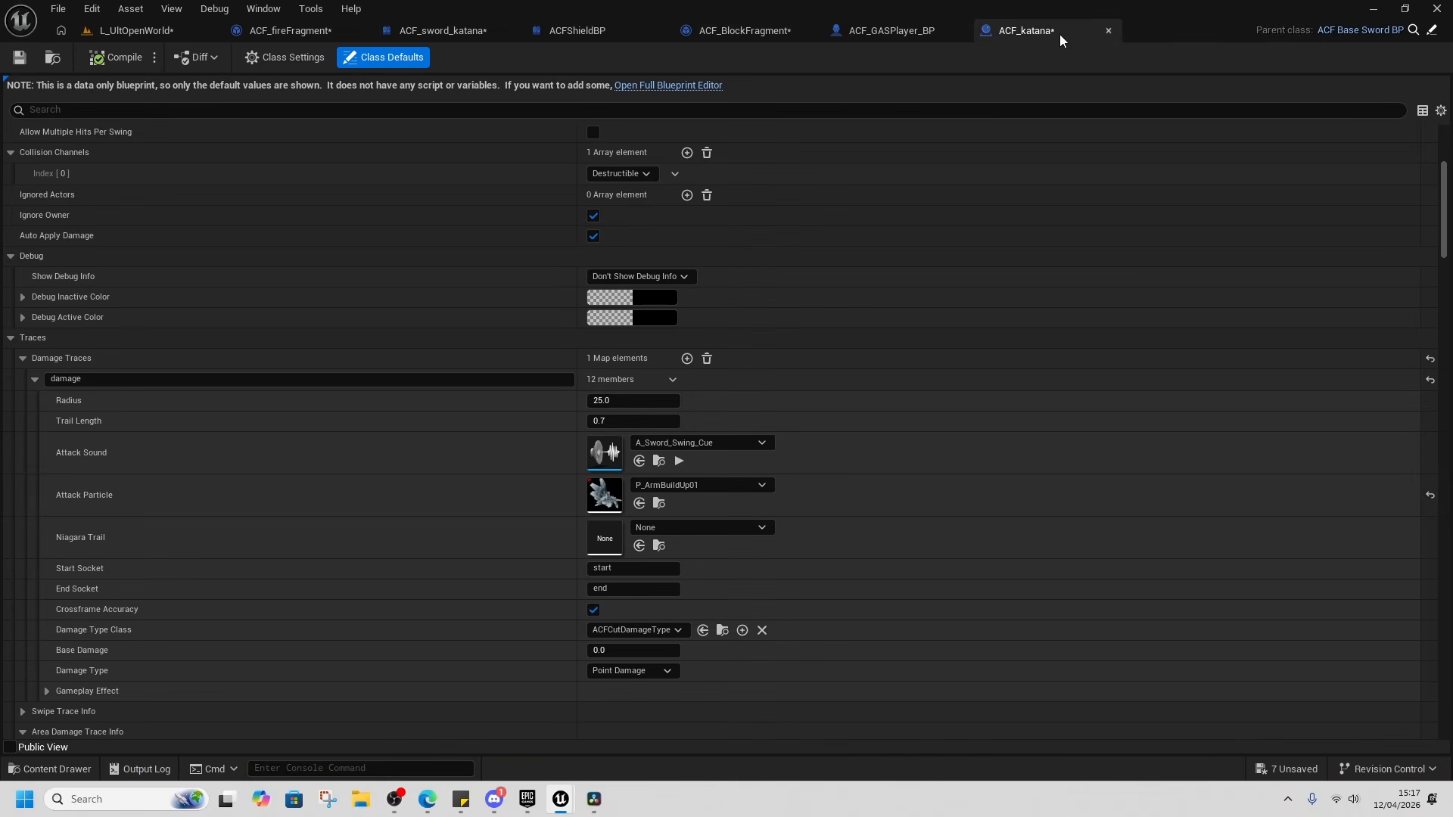
Set the damage trace's Attack Particle in ACF_katana to P_AuraCircle_Fire_02 and return to the L_UltOpenWorld level.
left_click(696, 485)
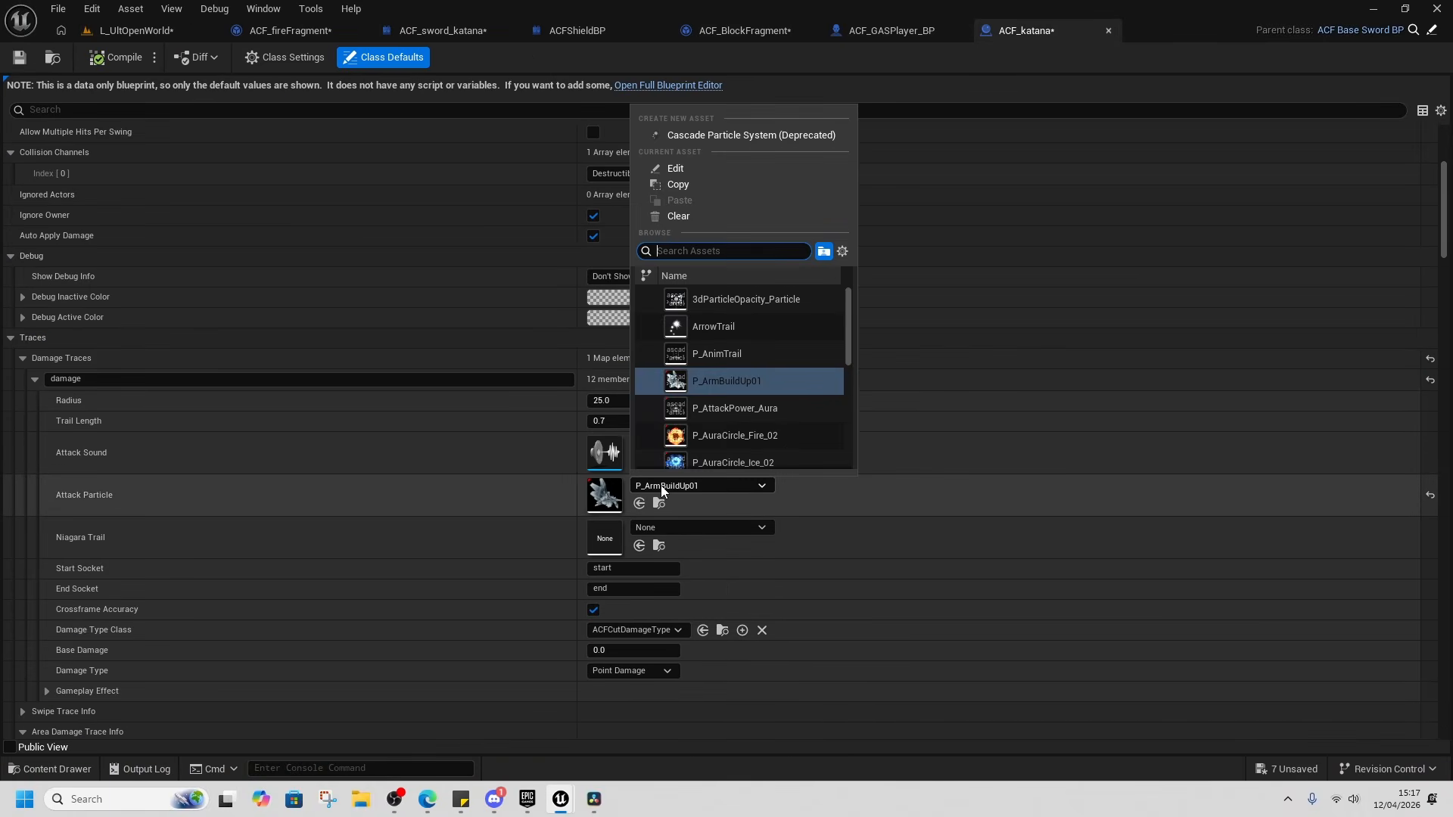
left_click(722, 432)
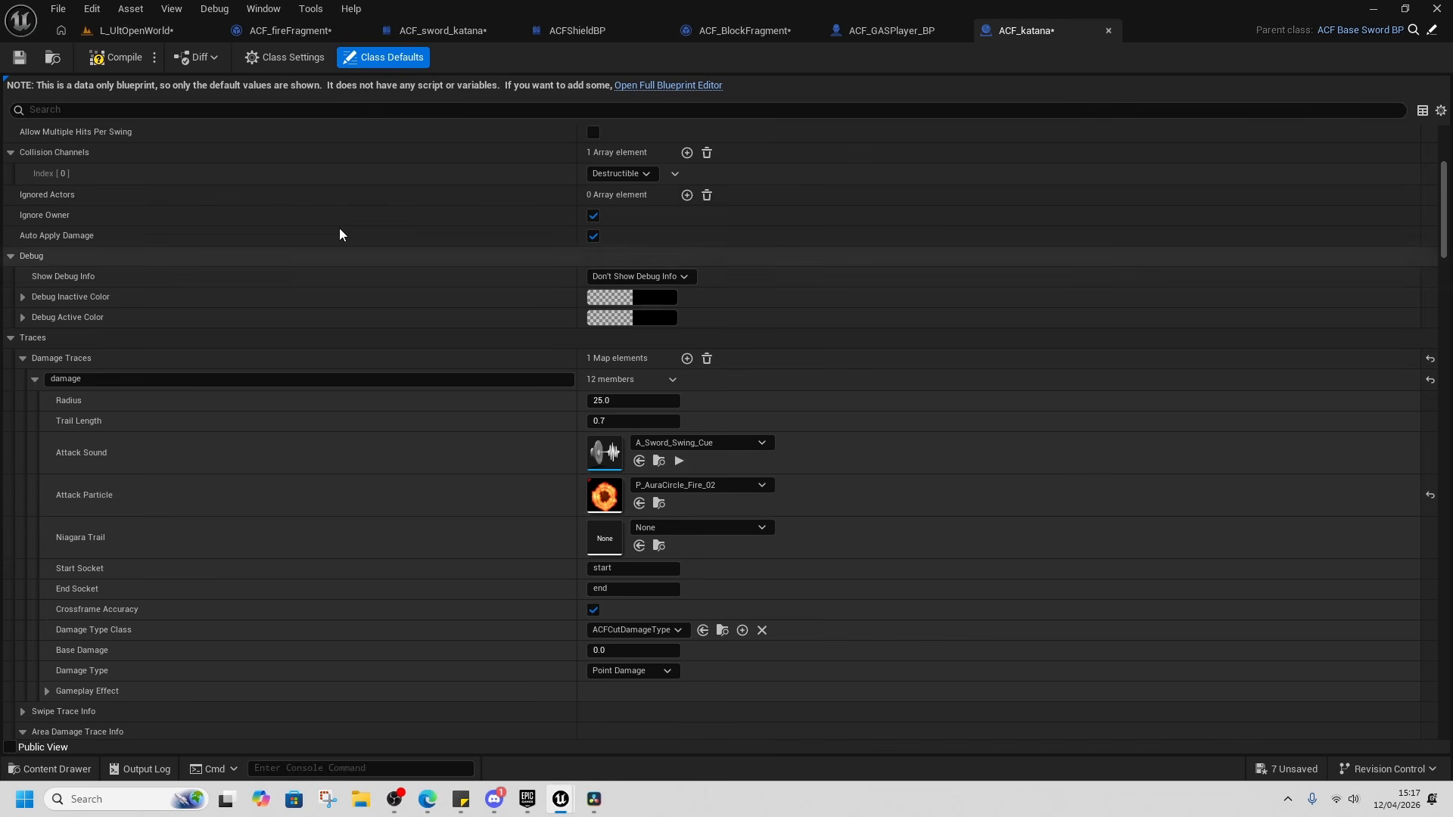
left_click(129, 33)
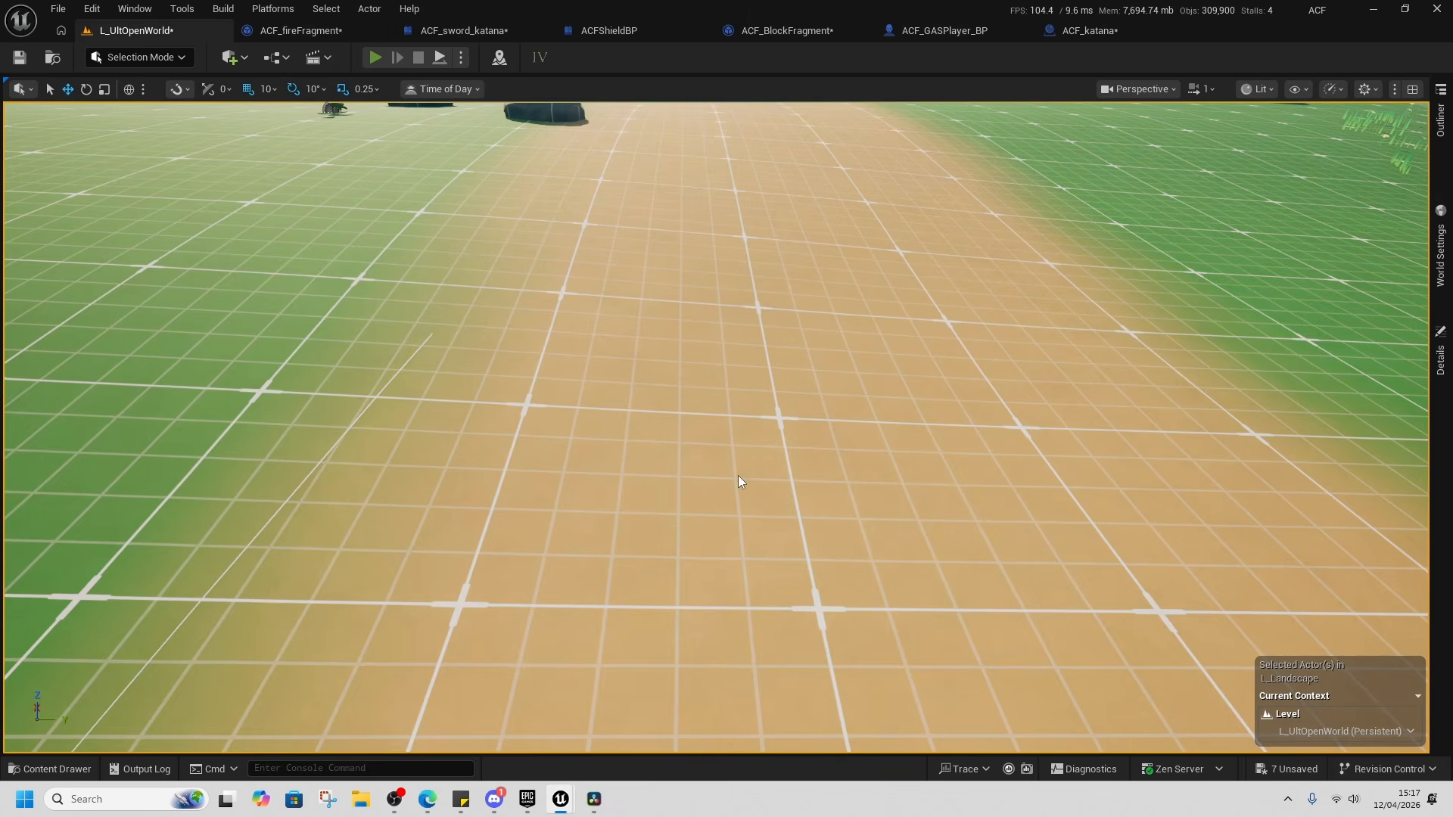
Play the level, collect the ACF Katana and draw it as the character's melee weapon.
key("3")
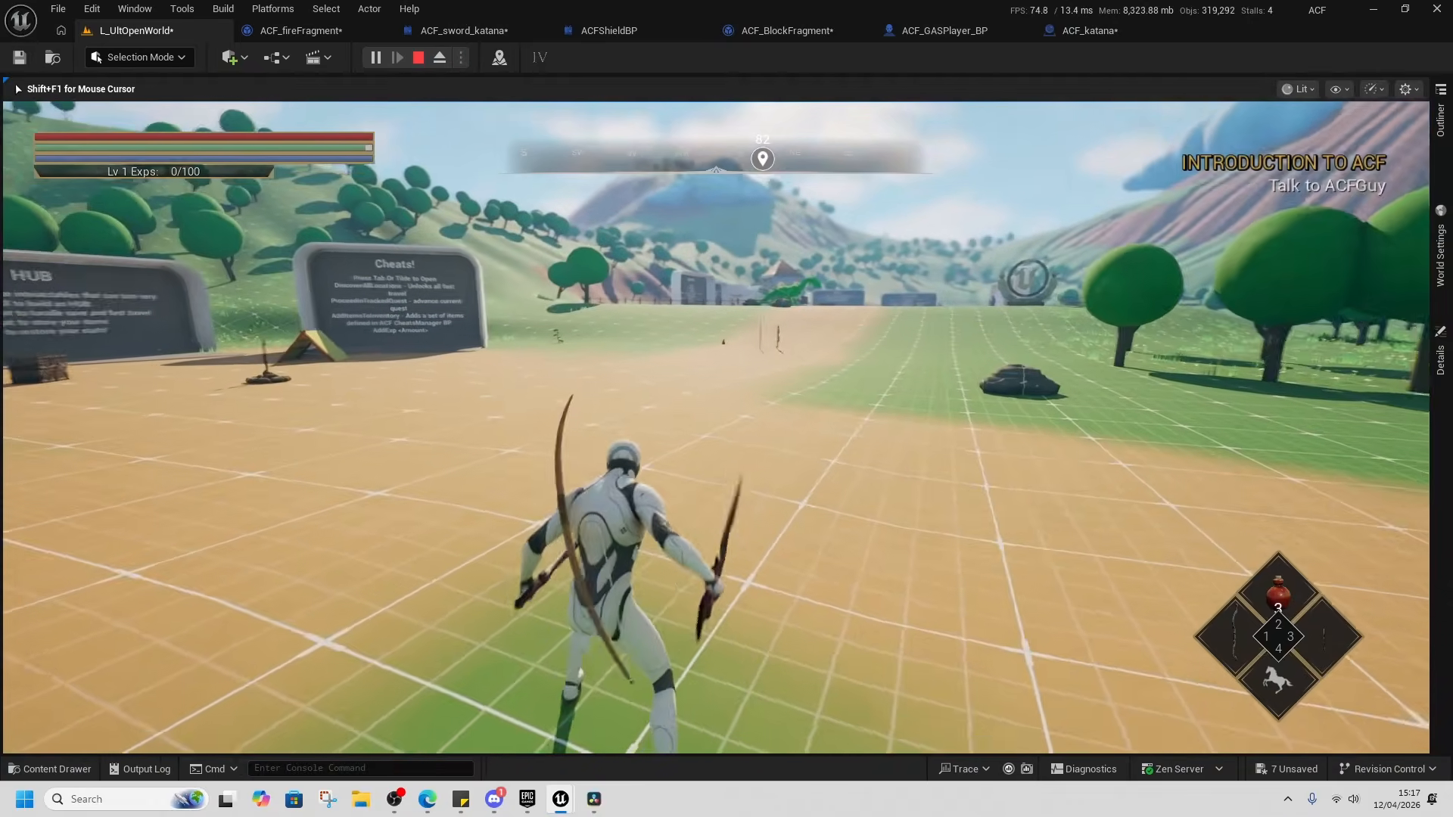
key("w")
key("i")
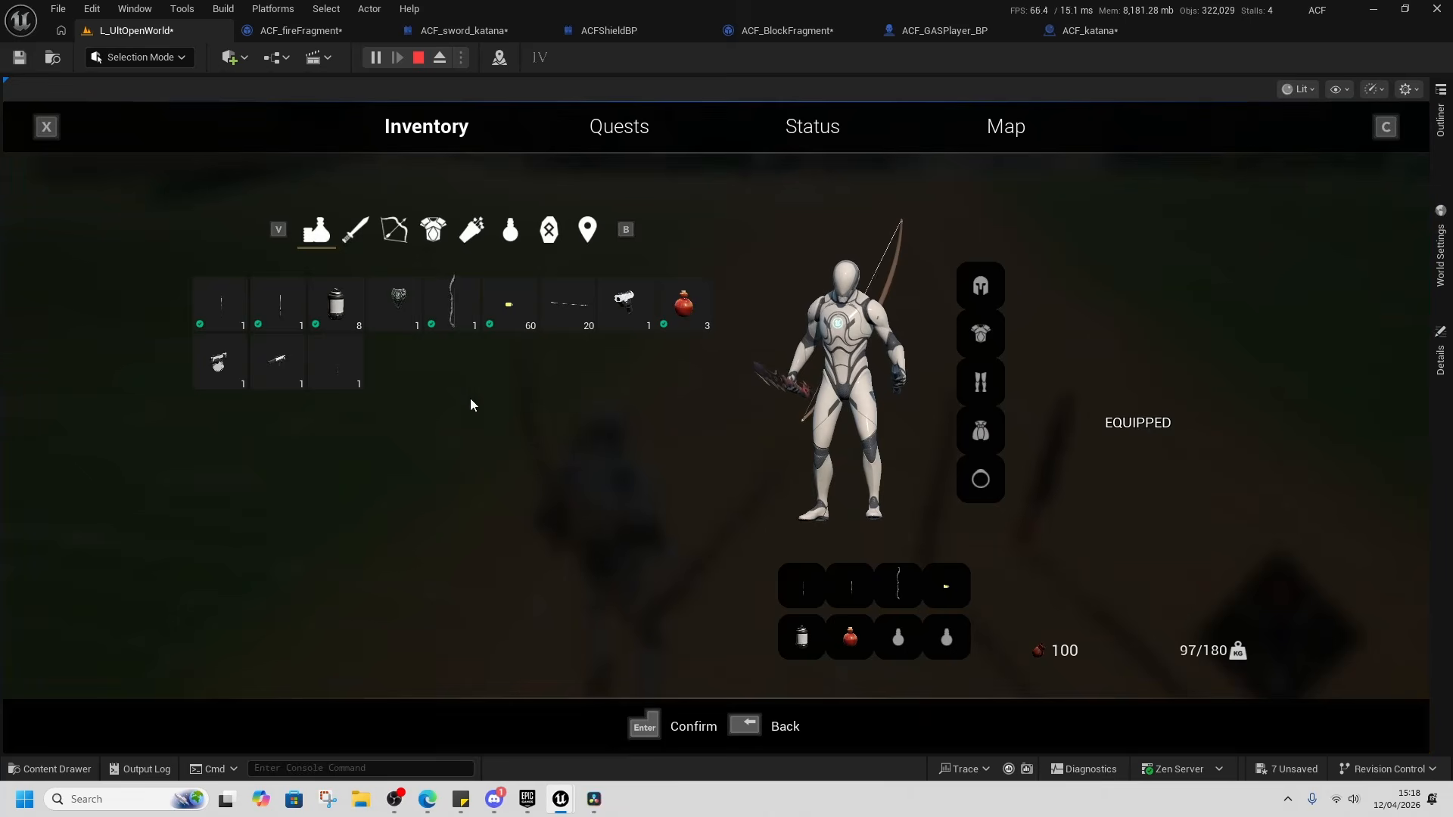
key("BackSpace")
key("space")
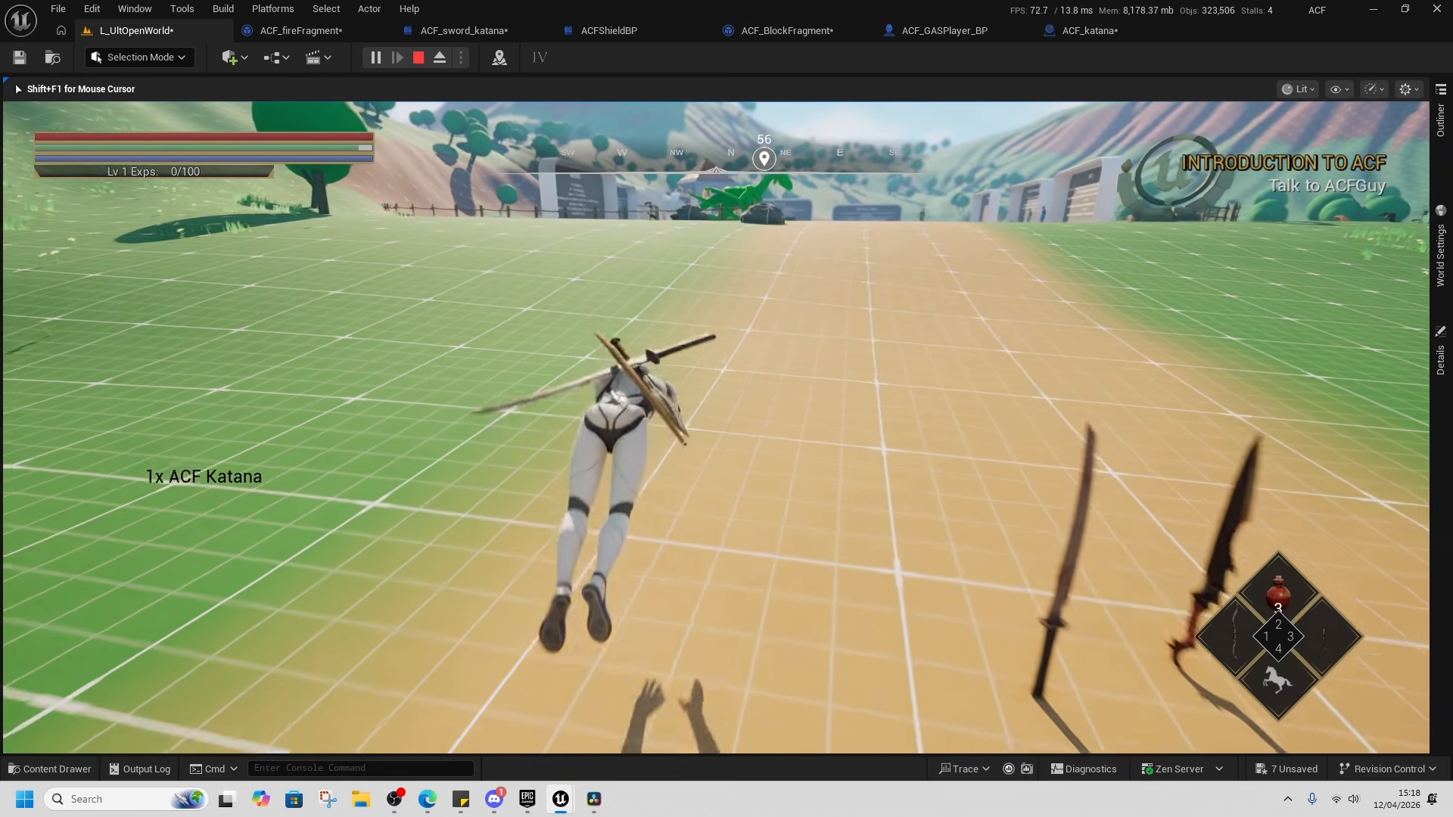
key("3")
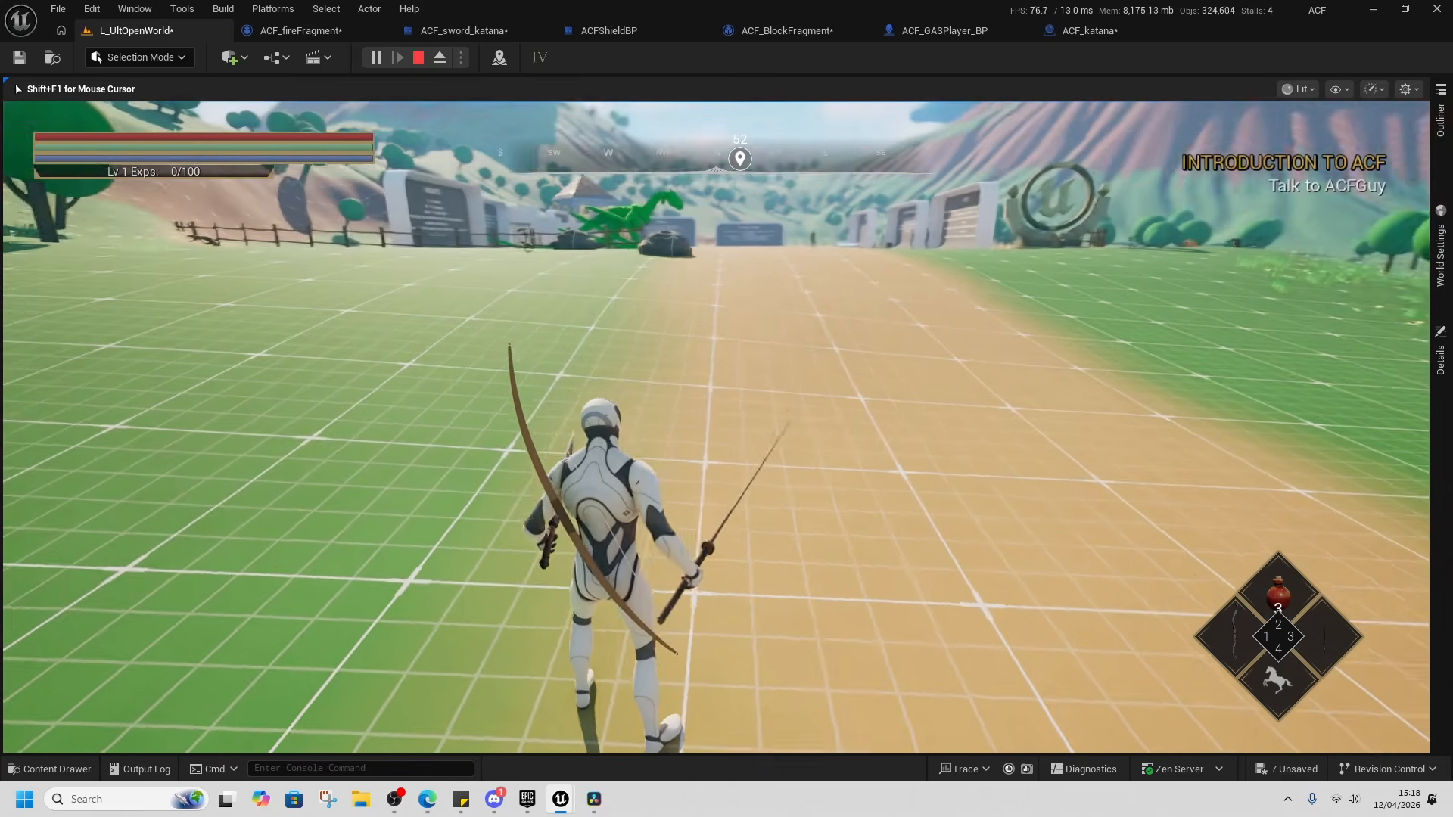
Attack several times with the katana to test its fire aura particle, ending with a call for the inventory.
left_click(716, 428)
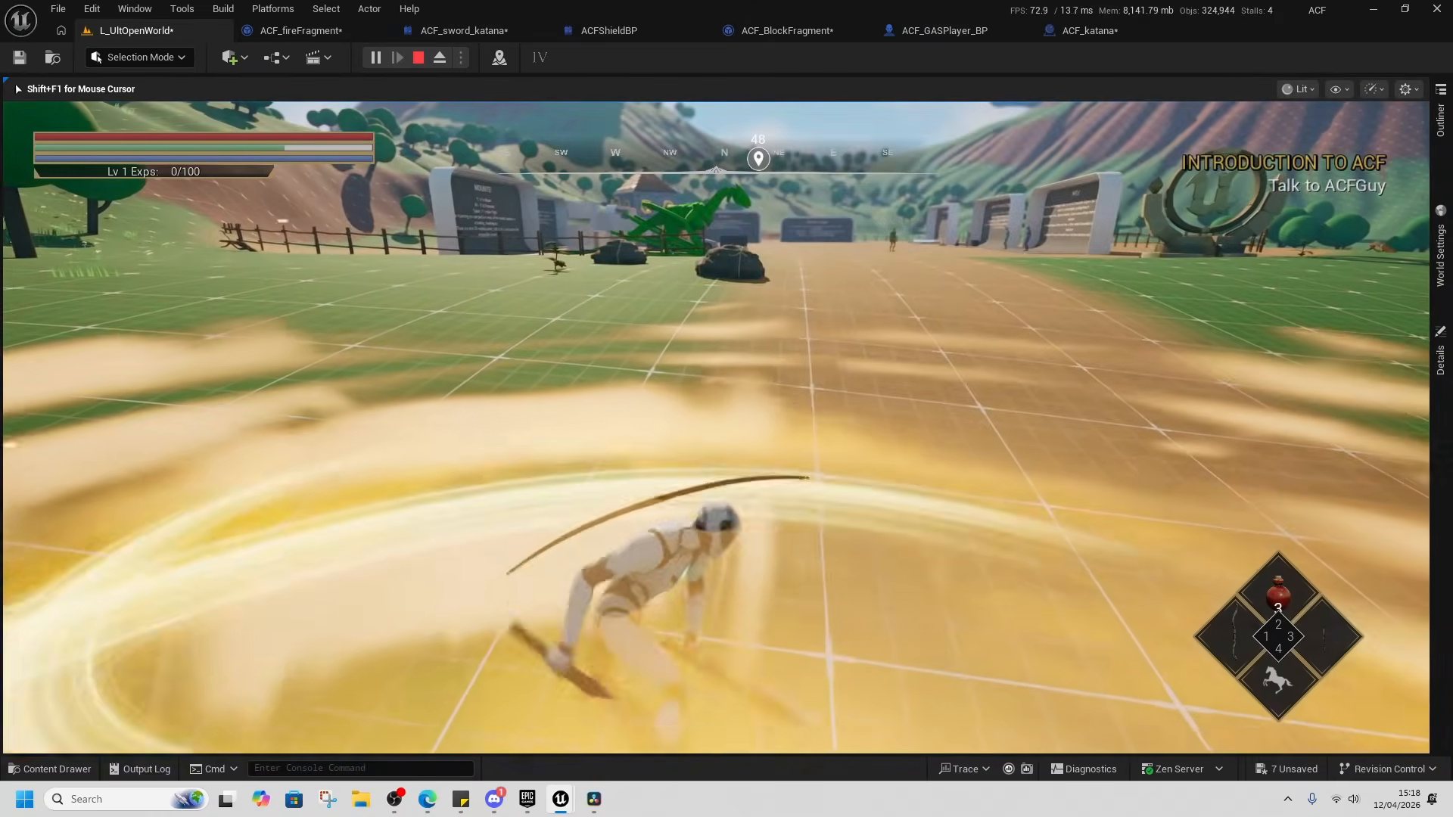
left_click(716, 427)
left_click(716, 427)
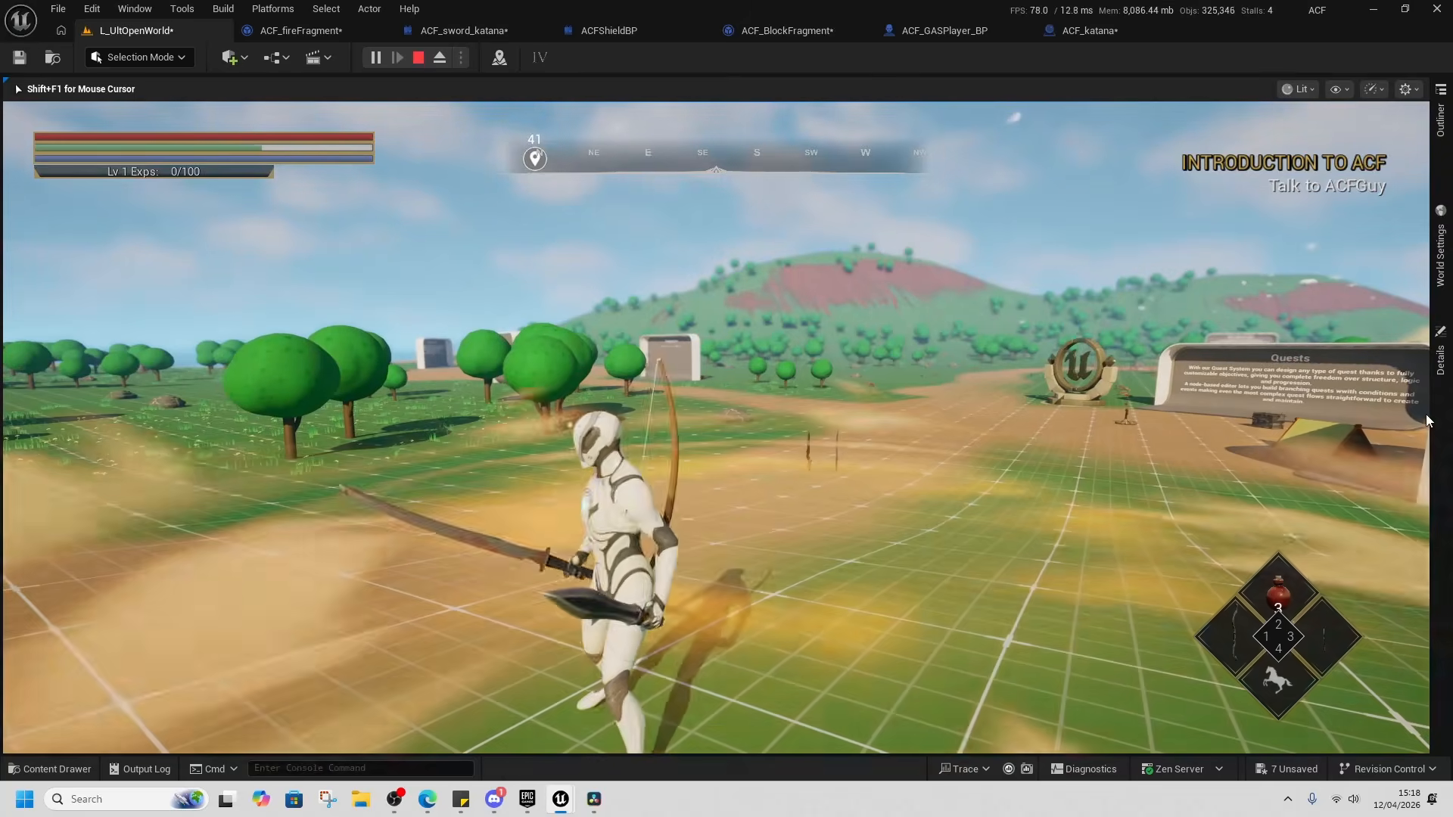
key("i")
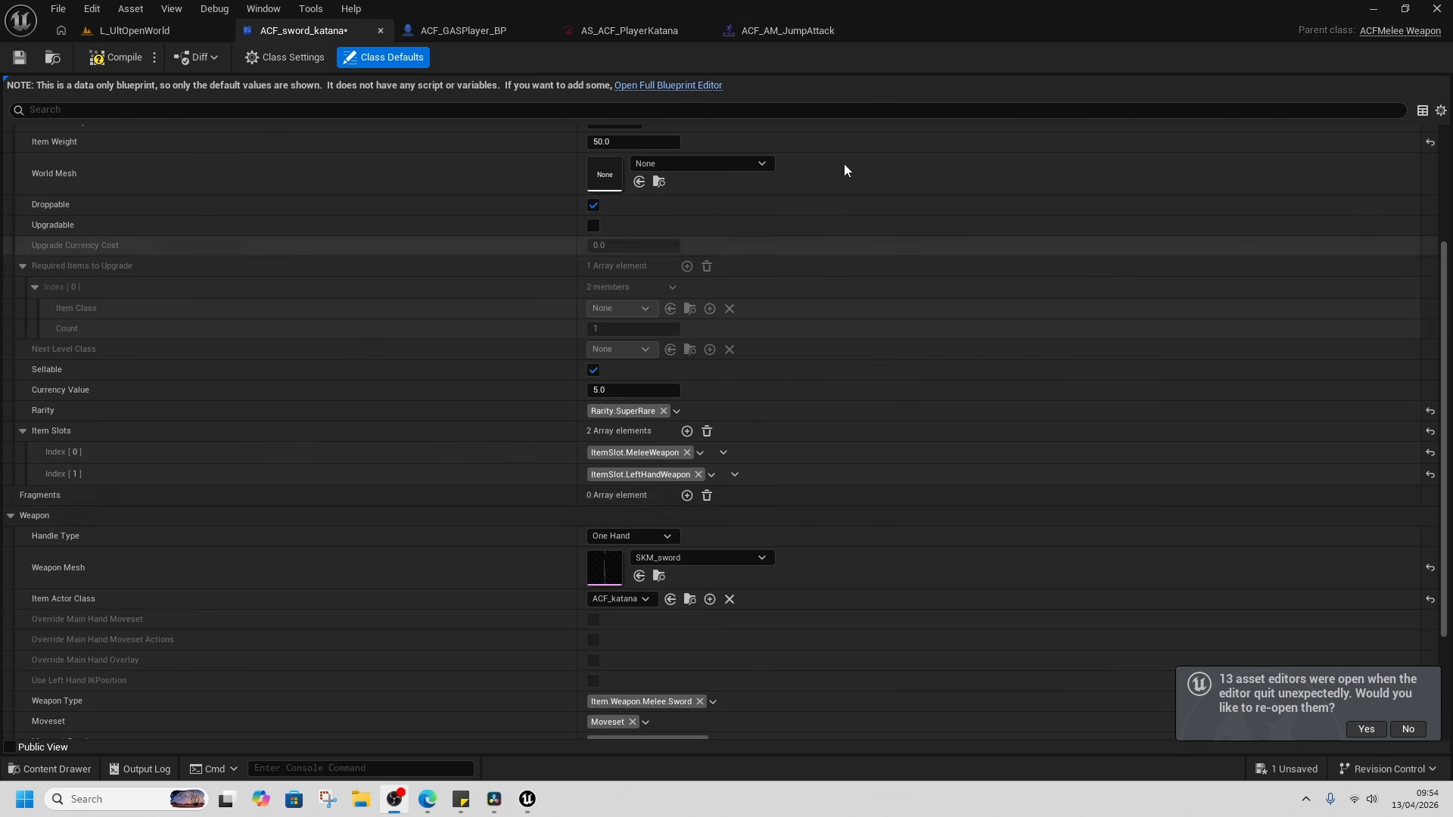
scroll(542, 353, "up", 5)
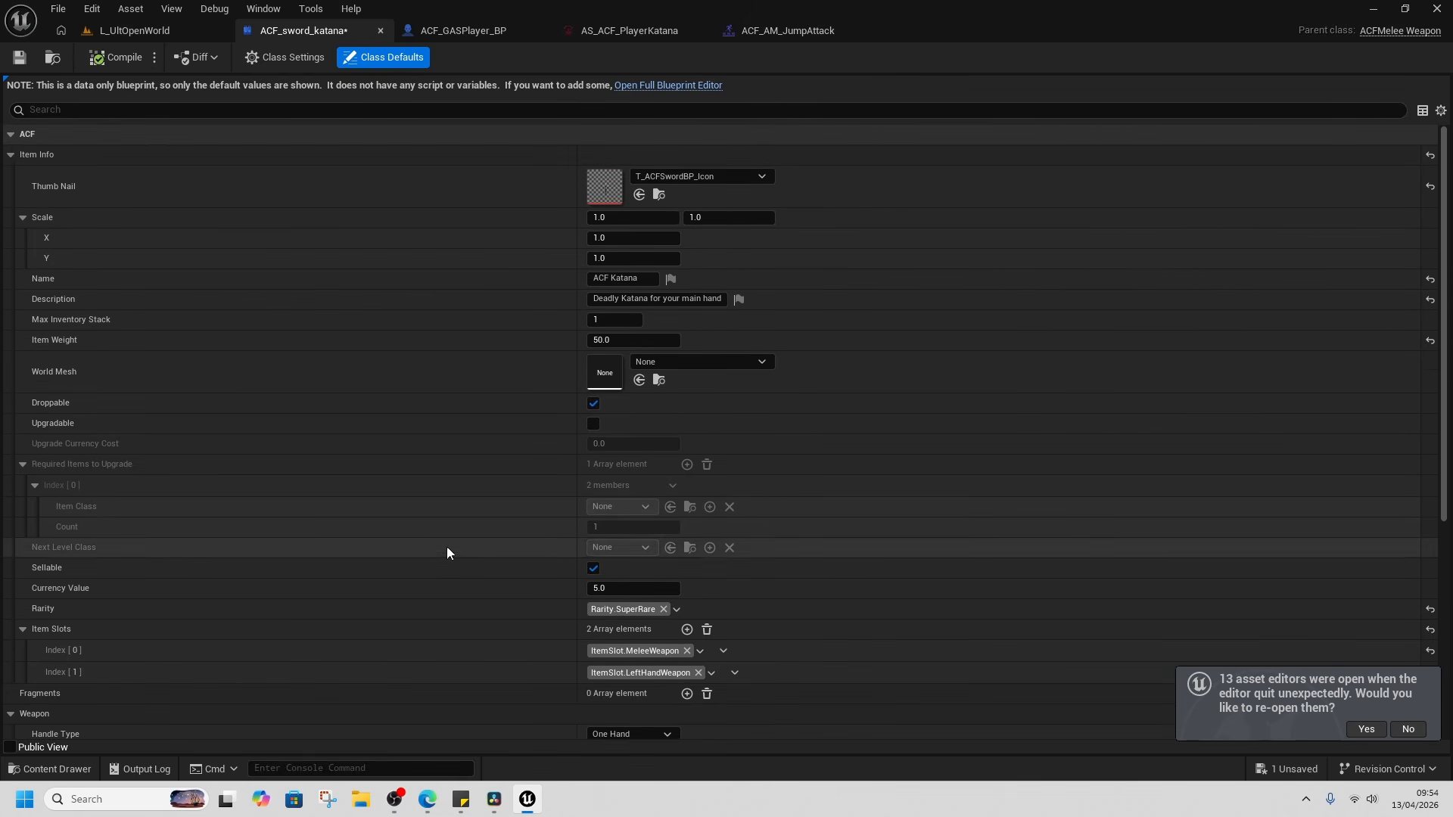
scroll(398, 588, "down", 2)
scroll(398, 588, "up", 2)
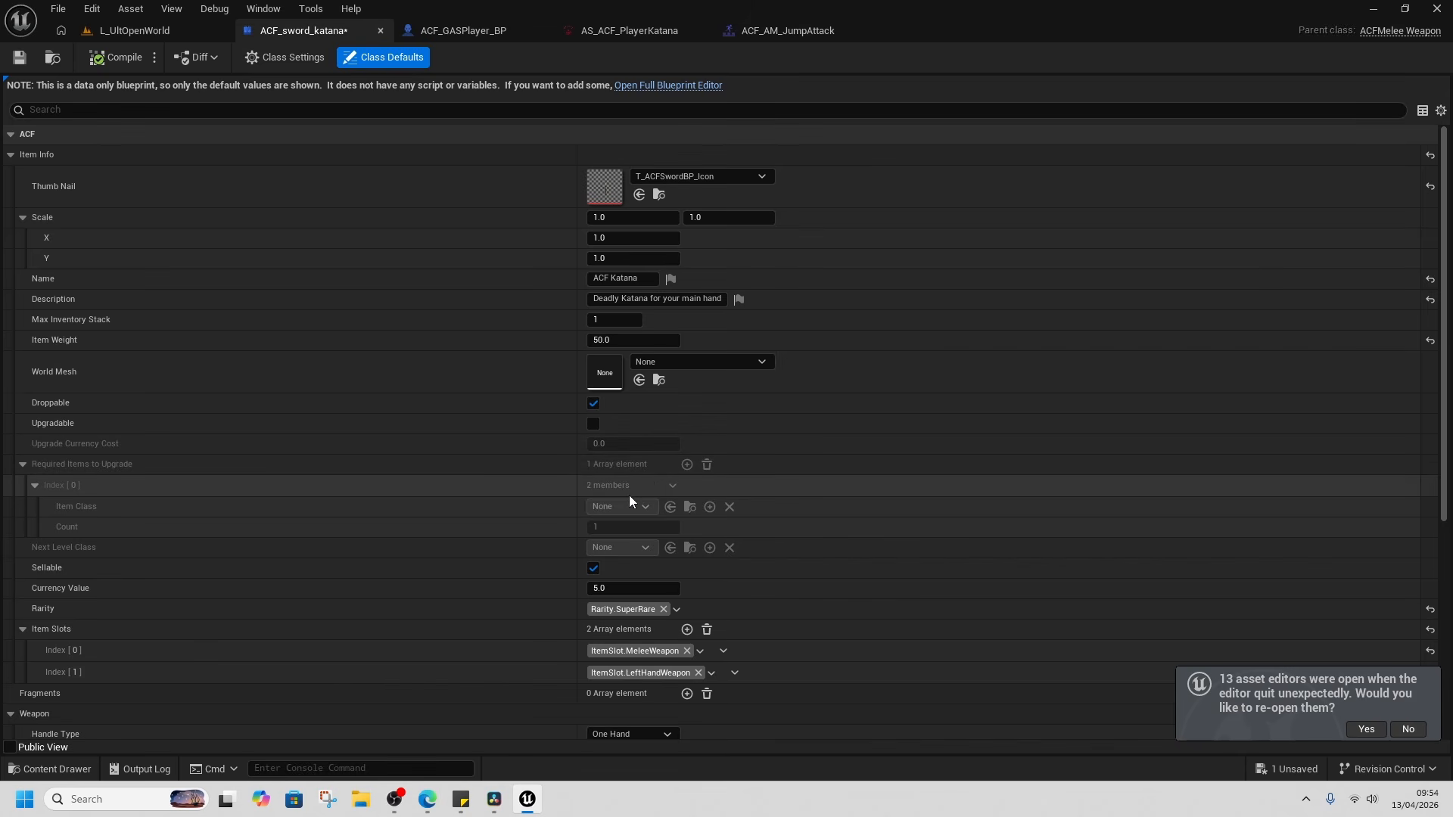
scroll(388, 635, "down", 2)
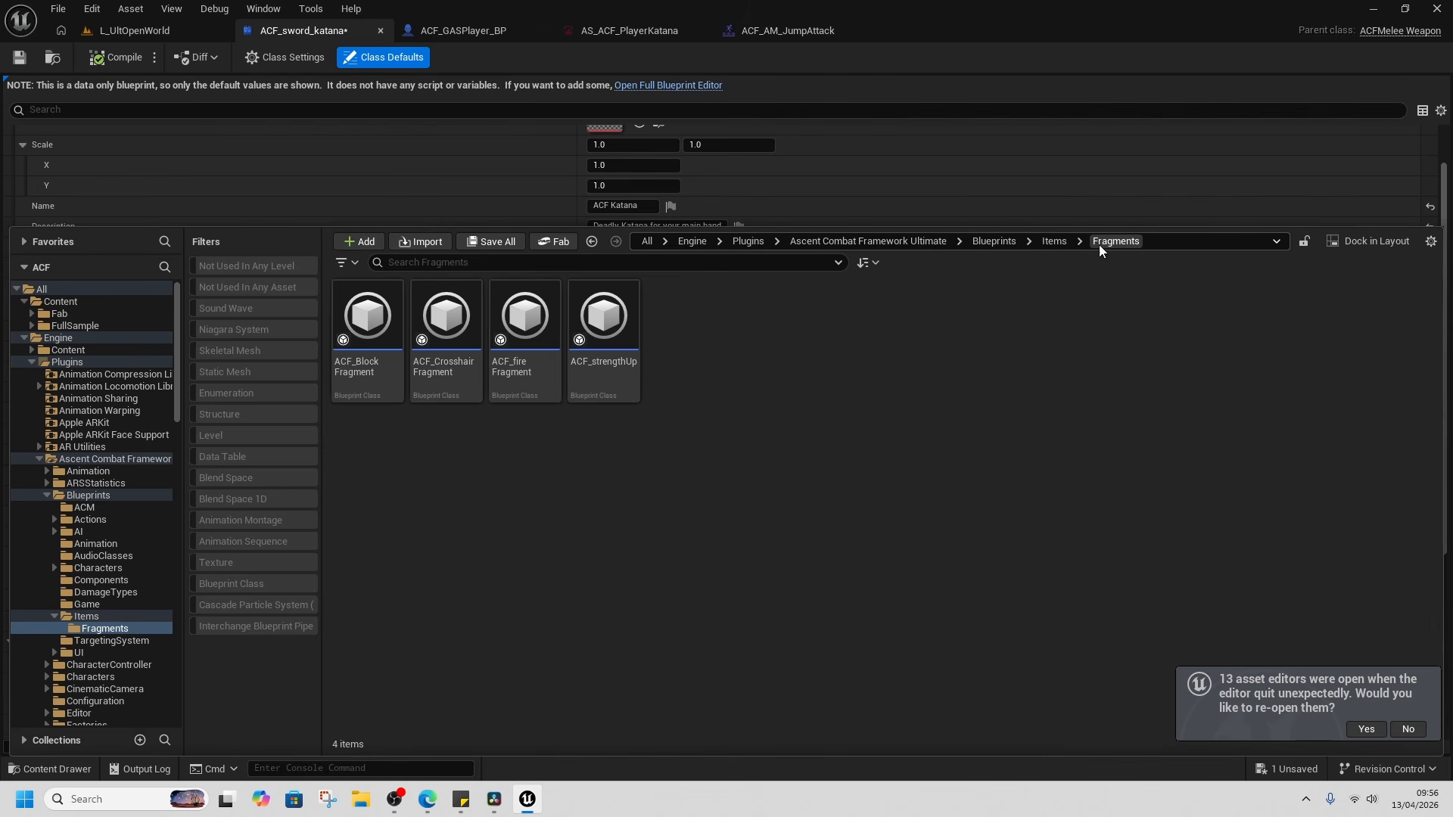
Create a Blueprint class in the Items > Fragments folder with ACFItemFragment as parent and name it Acf_iceFragment.
right_click(687, 366)
left_click(727, 353)
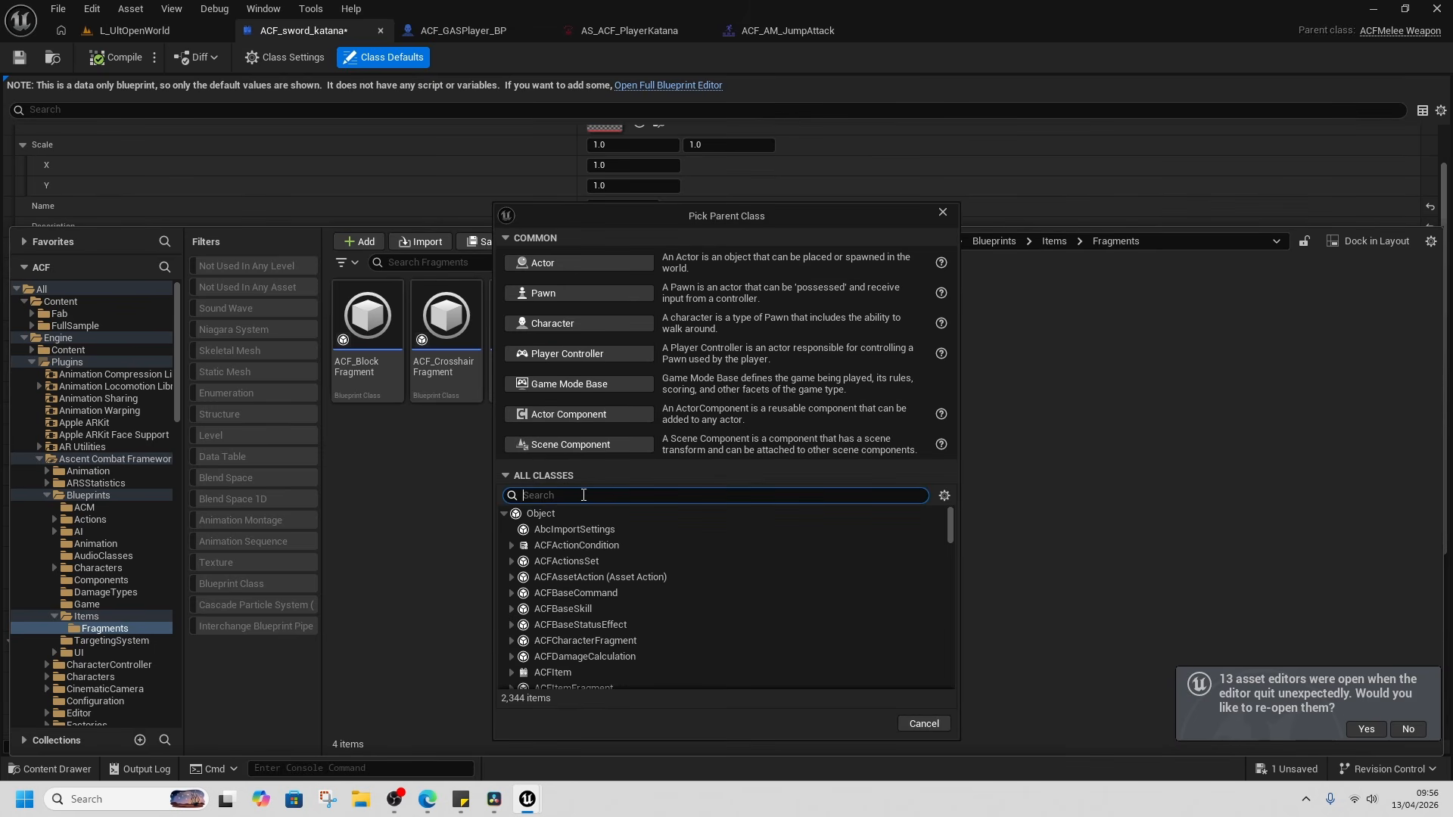
type("fragment")
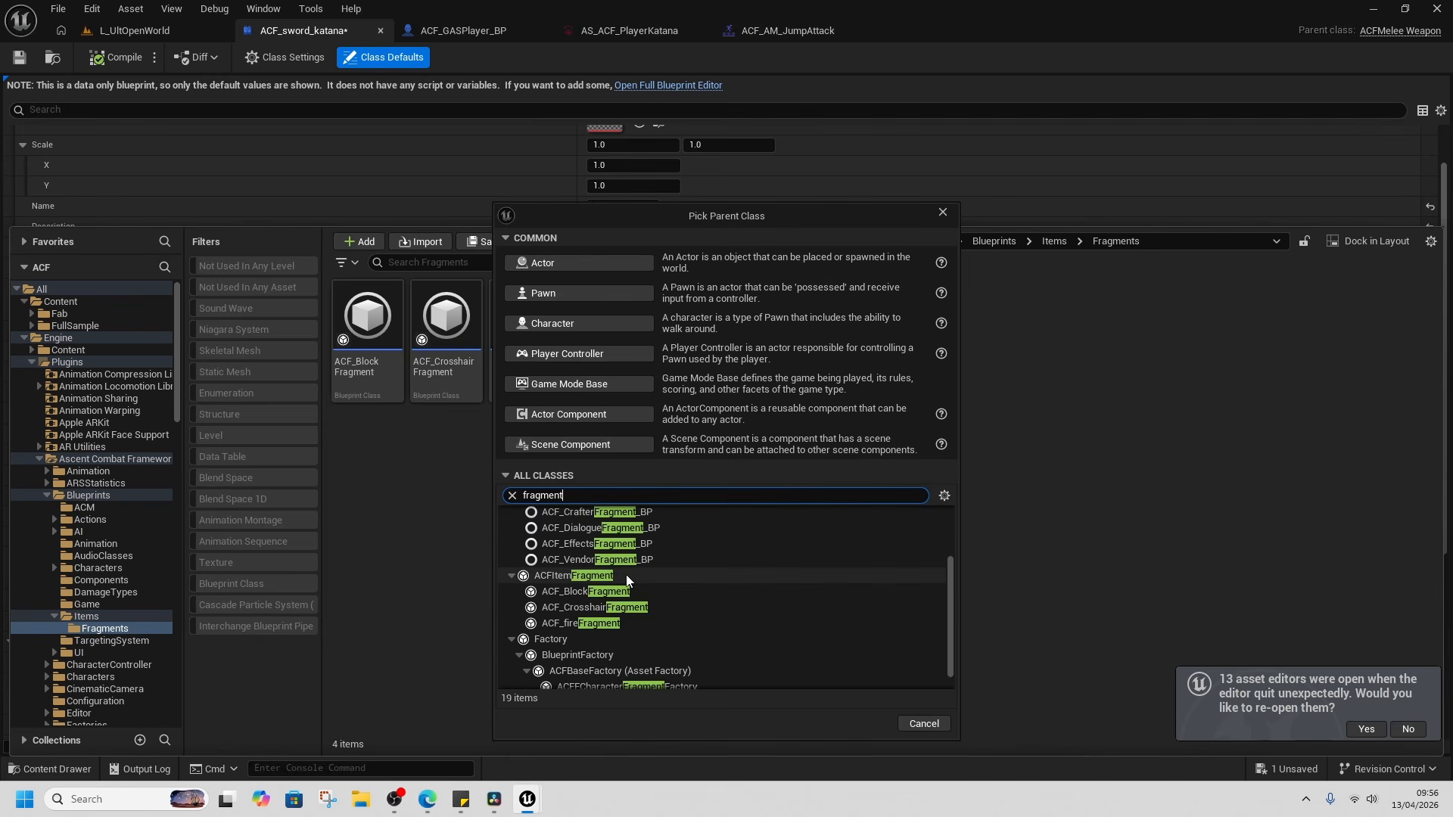
left_click(581, 528)
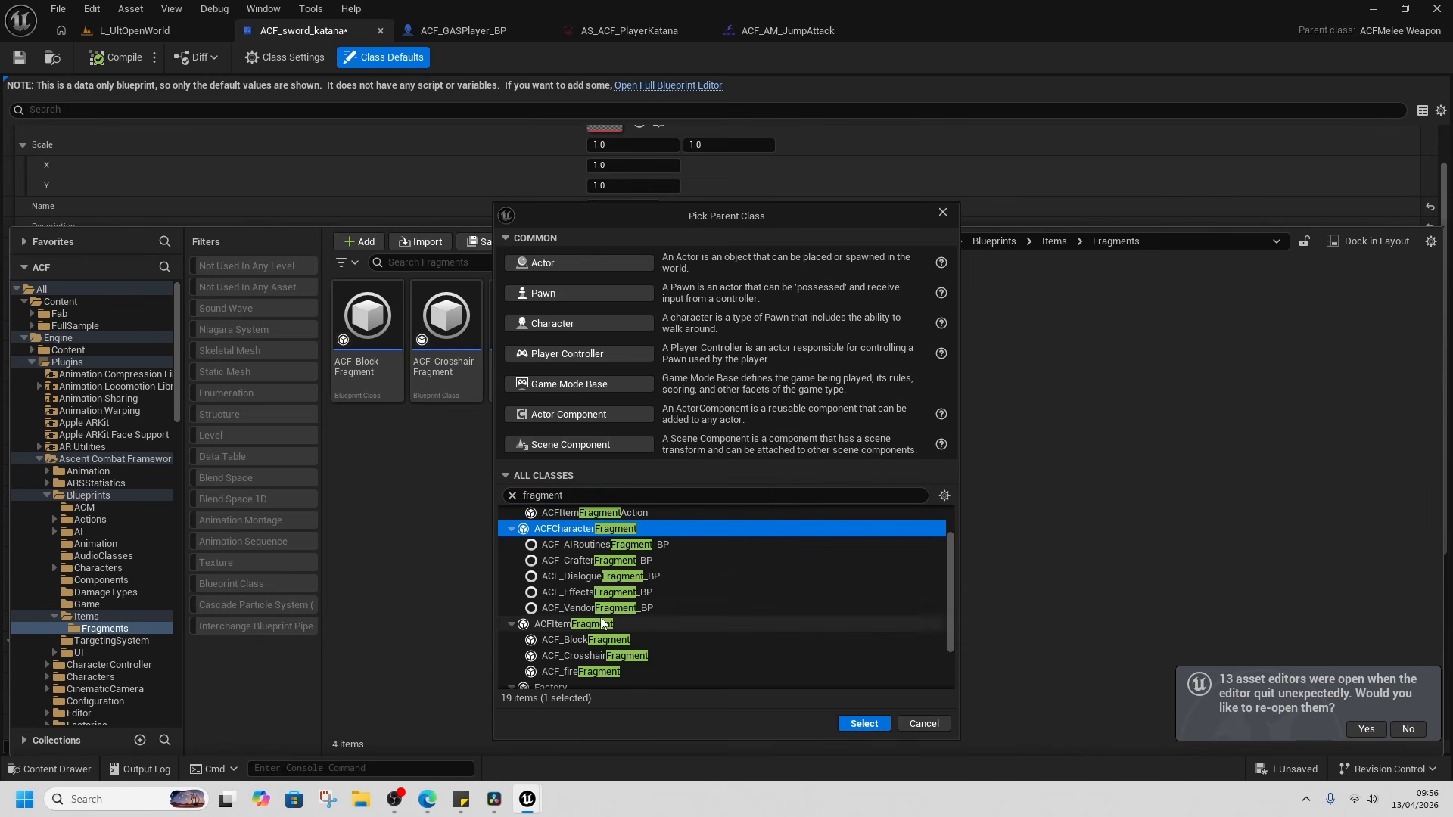
left_click(539, 624)
scroll(537, 576, "down", 1)
scroll(605, 587, "down", 1)
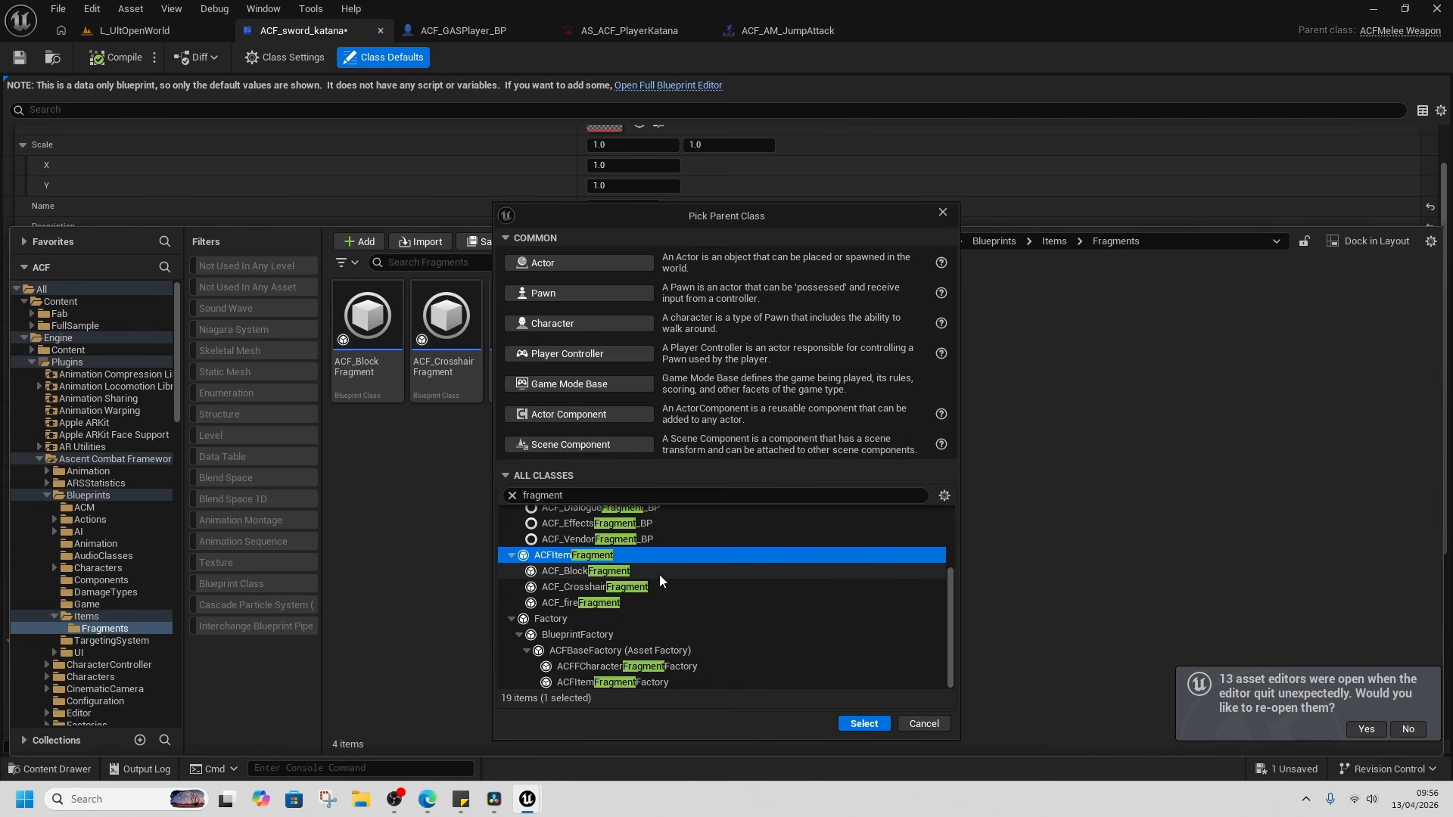
left_click(863, 724)
type("Acf")
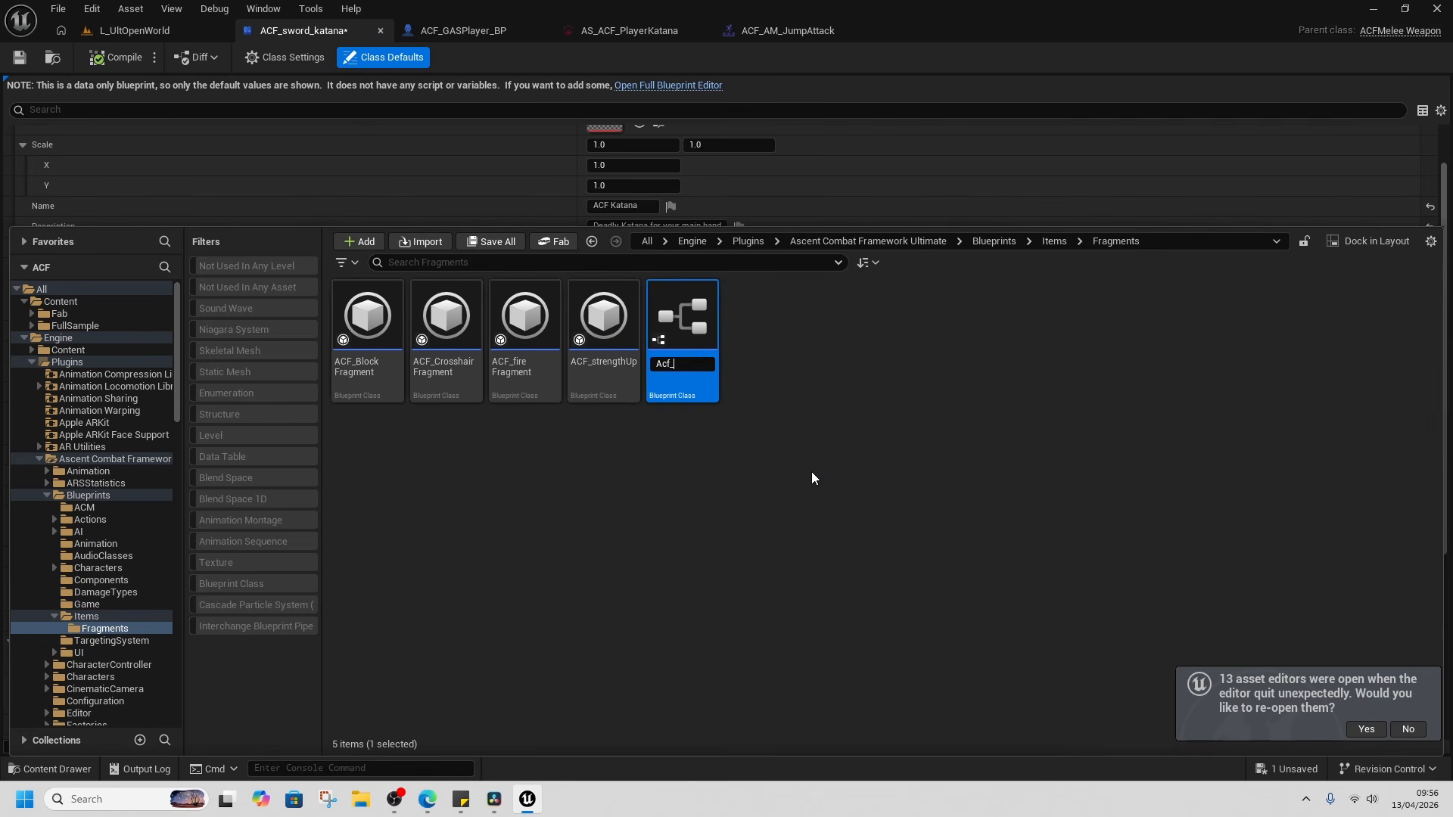
type("_iceFragment")
key("Return")
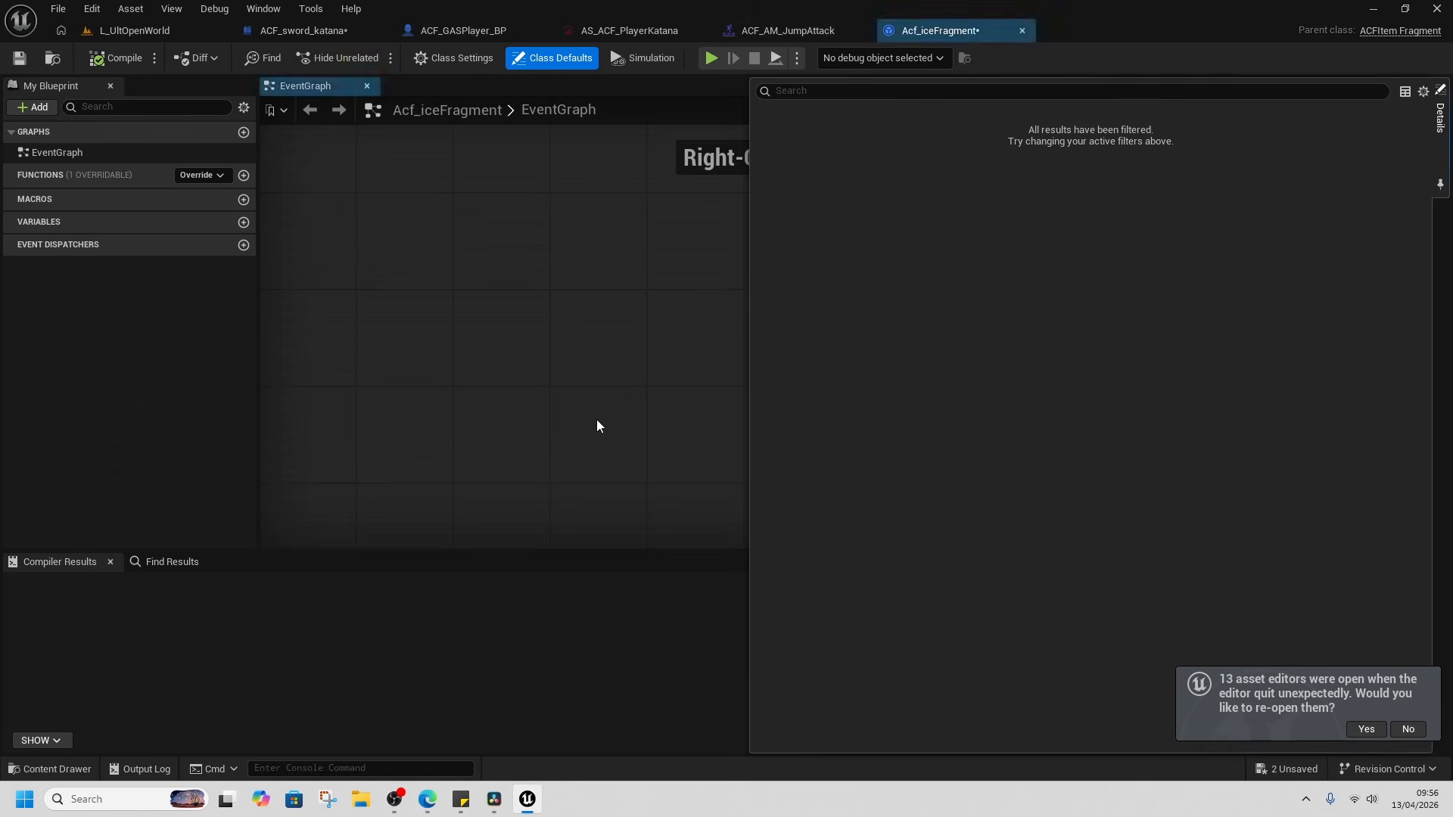
Override ApplyFragment in Acf_iceFragment's event graph and add its parent call beside the event, wired to it.
left_click(218, 174)
left_click(249, 215)
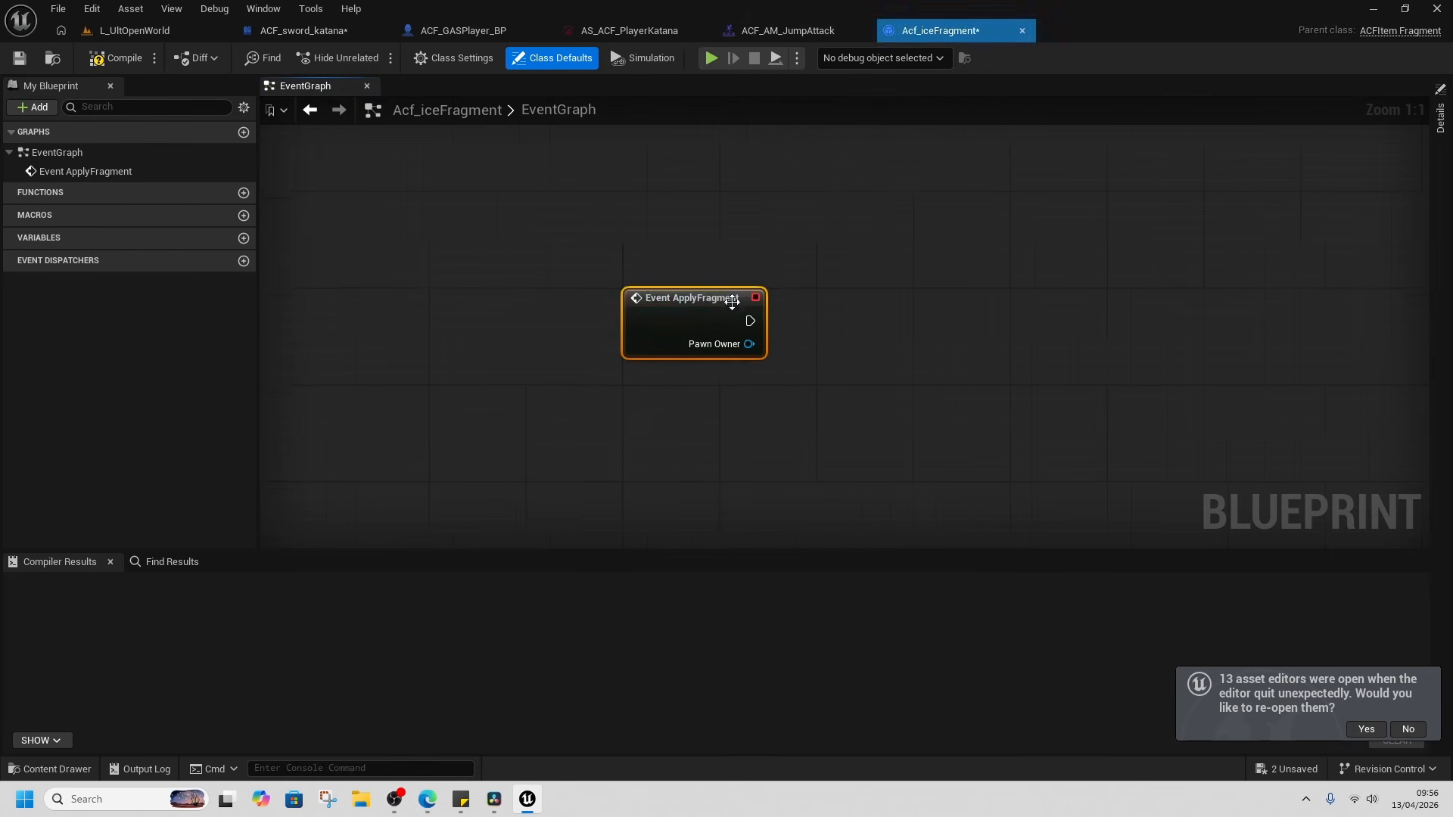
right_click_drag(732, 302, 516, 333)
left_click_drag(469, 349, 663, 351)
left_click(593, 389)
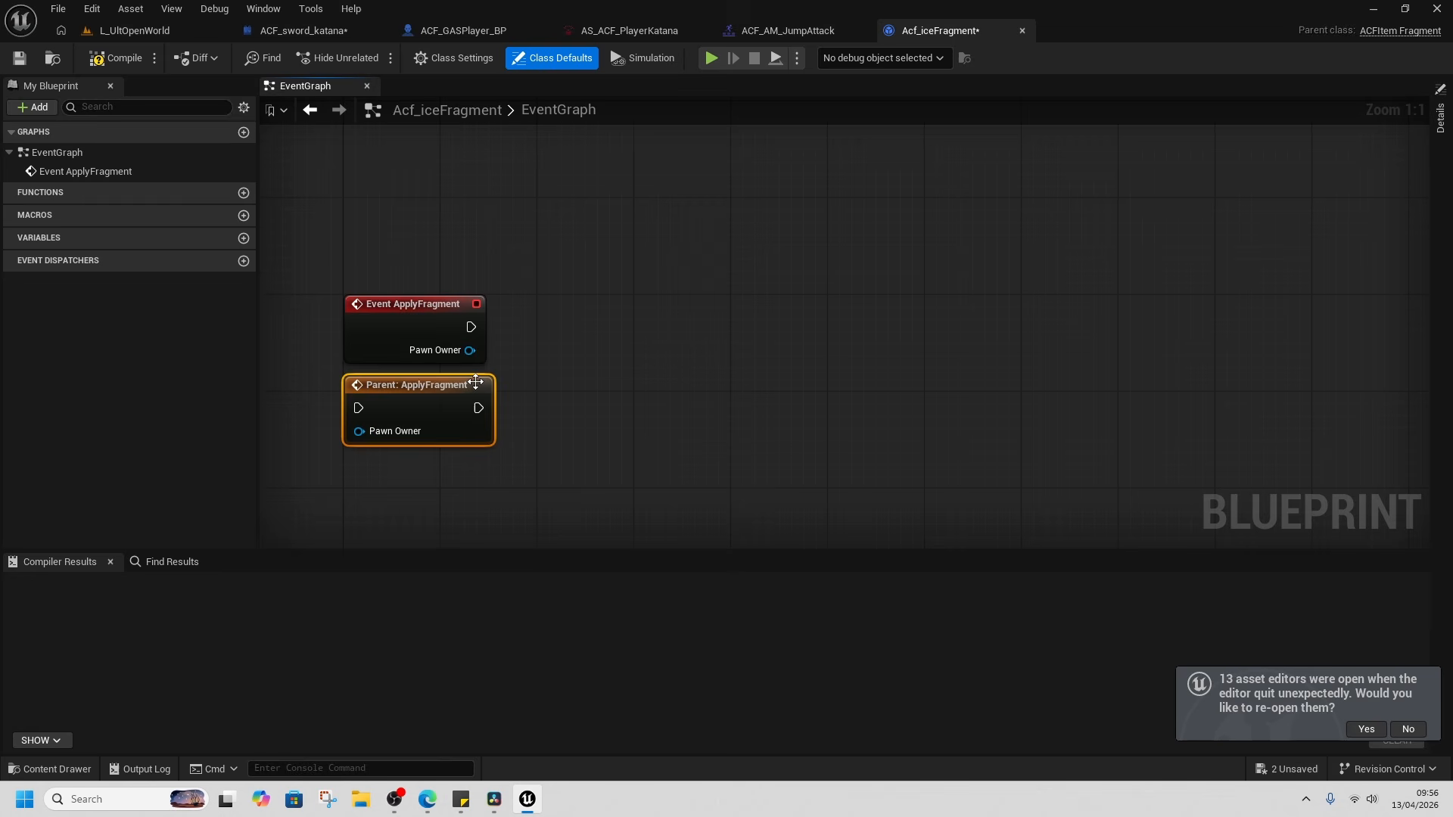
left_click_drag(470, 382, 644, 312)
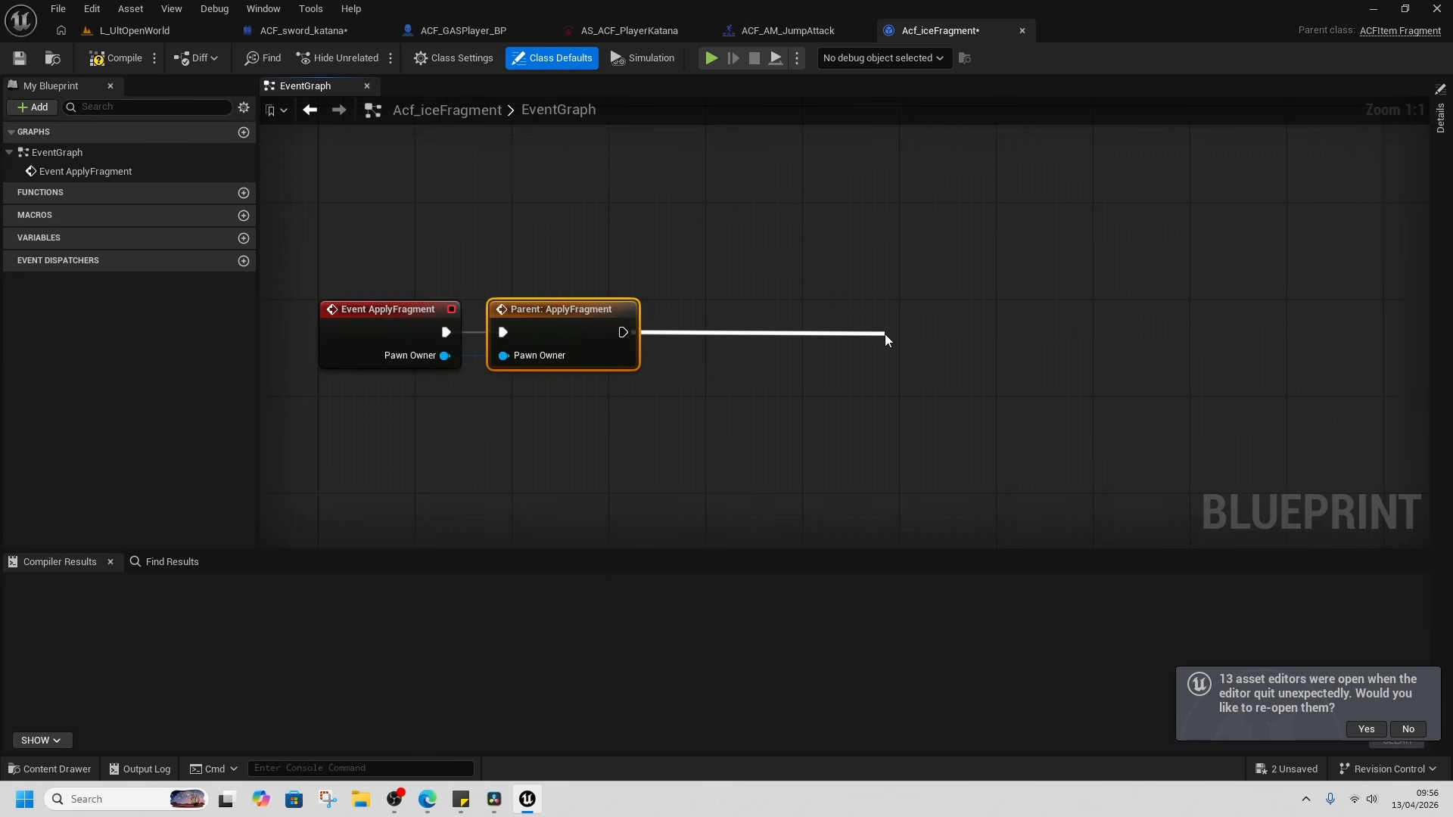
Add a Spawn Emitter at Location node executed after the parent ApplyFragment call.
left_click_drag(885, 334, 886, 335)
type("spawn emi")
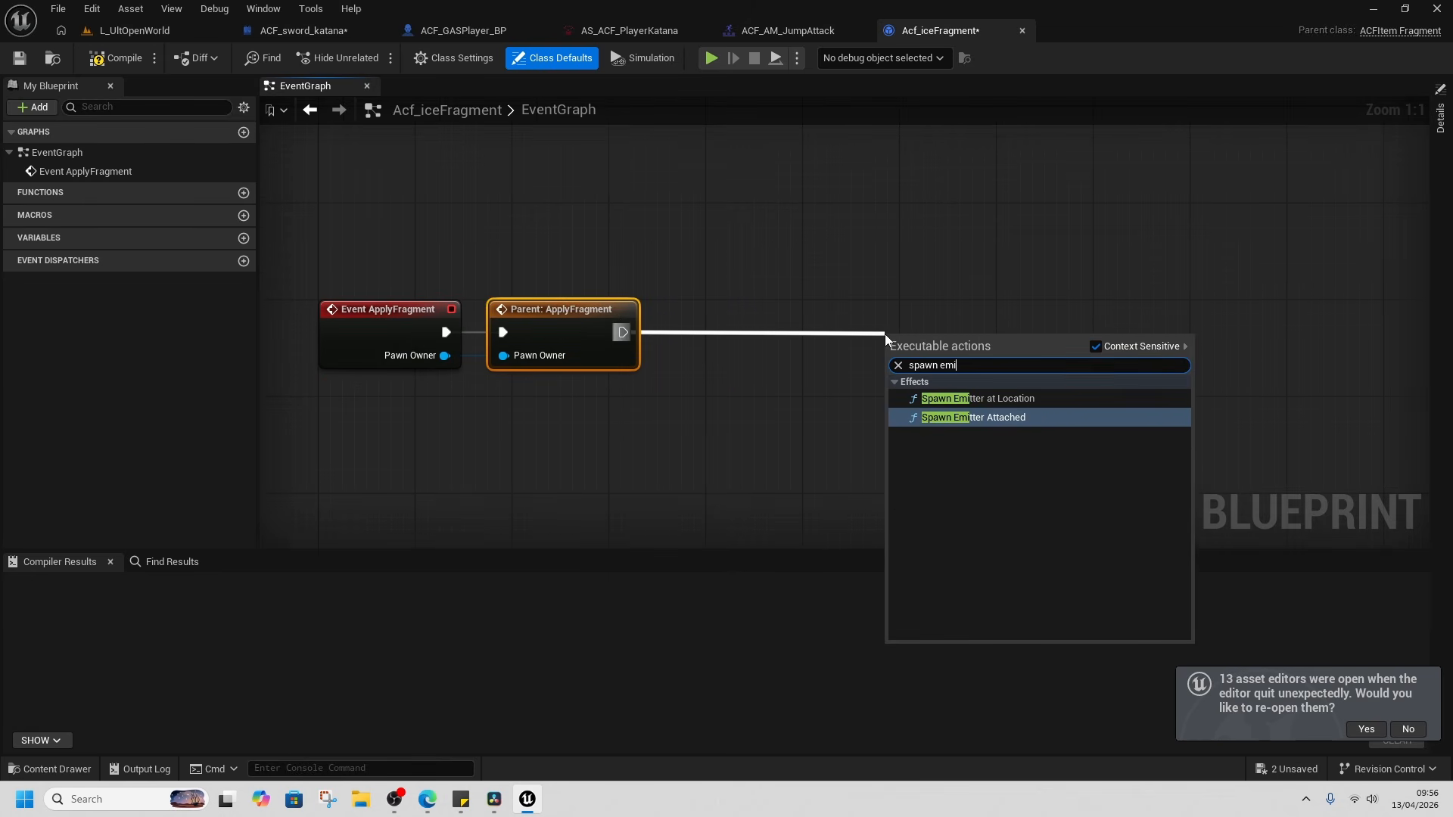
type("tter")
left_click(948, 398)
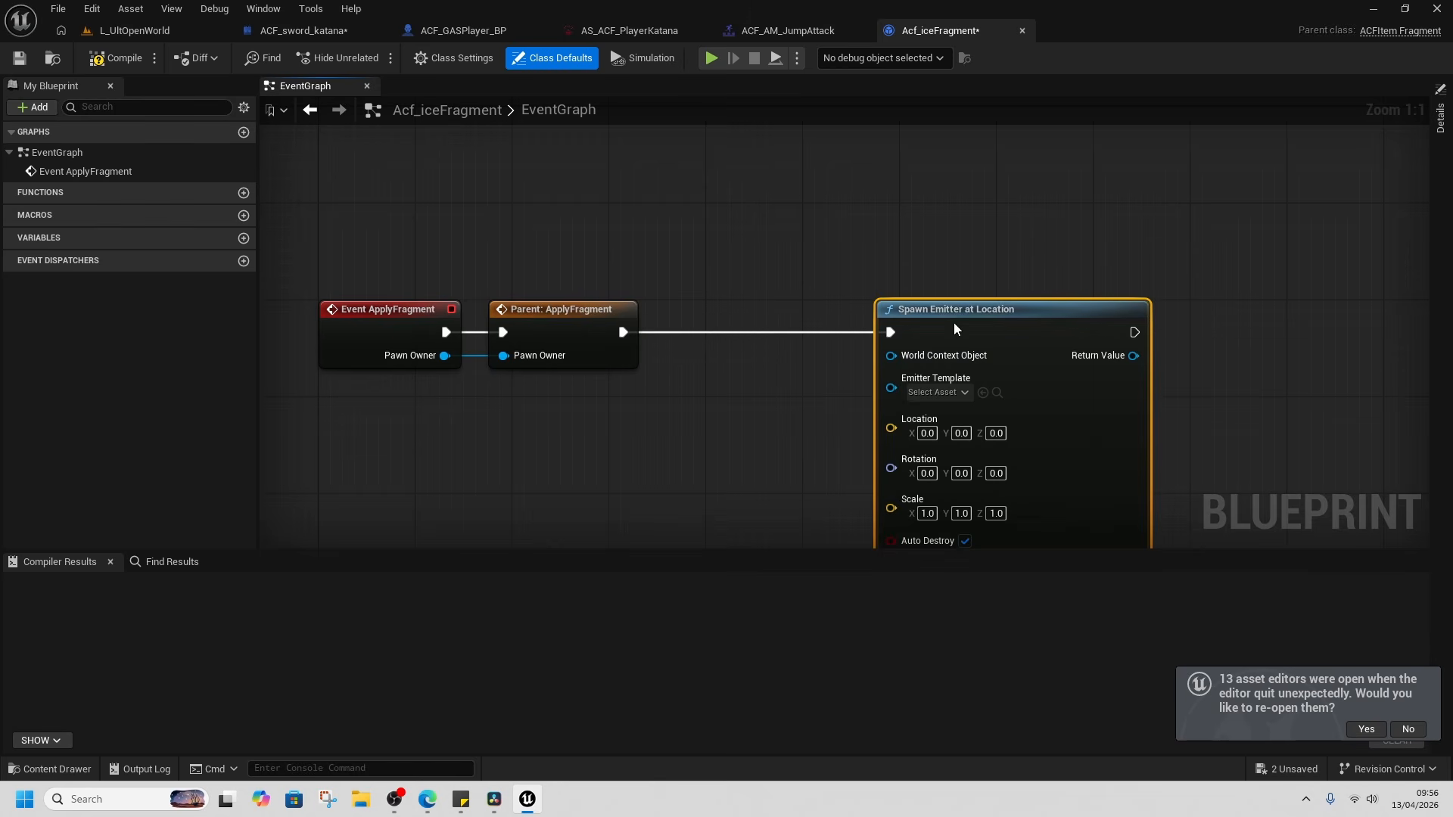
Add a Get Actor Location node fed by Pawn Owner and connect its result to the emitter's Location.
left_click_drag(445, 356, 572, 482)
type("get acto")
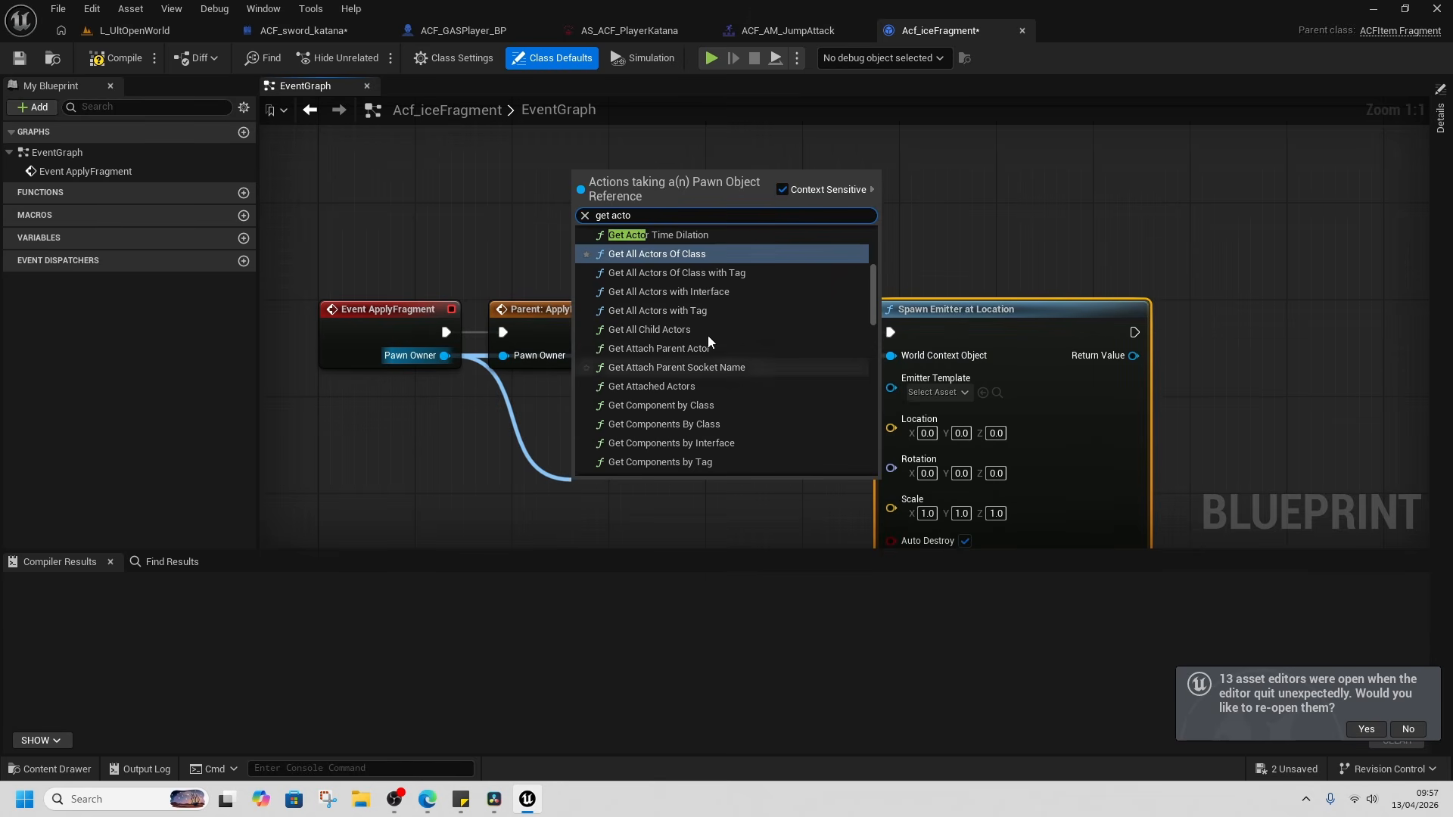
left_click_drag(694, 454, 932, 364)
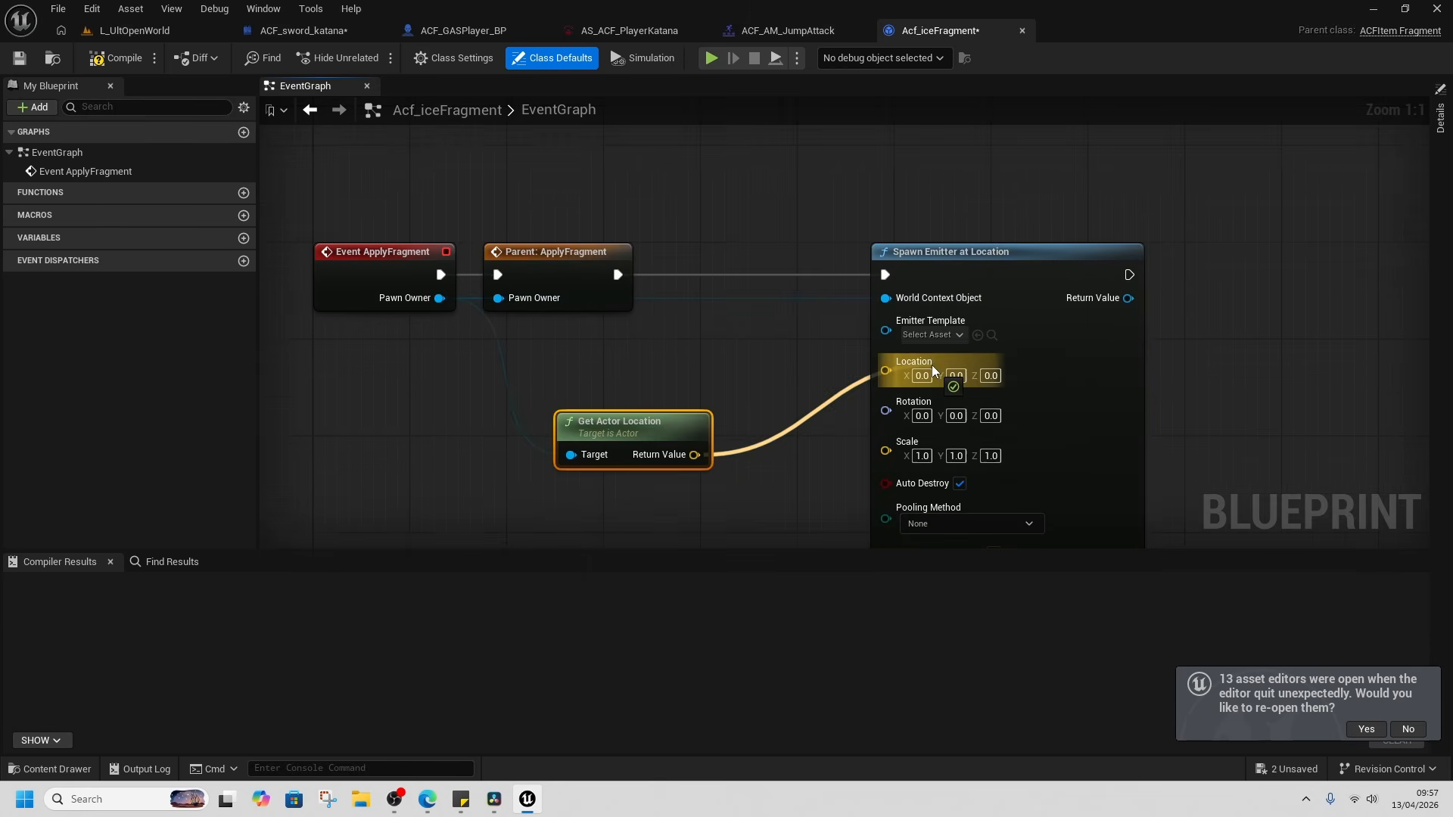
Set the Emitter Template of the Spawn Emitter at Location node to P_ArmBuildUp01.
left_click(950, 334)
scroll(1023, 484, "down", 1)
left_click(1010, 528)
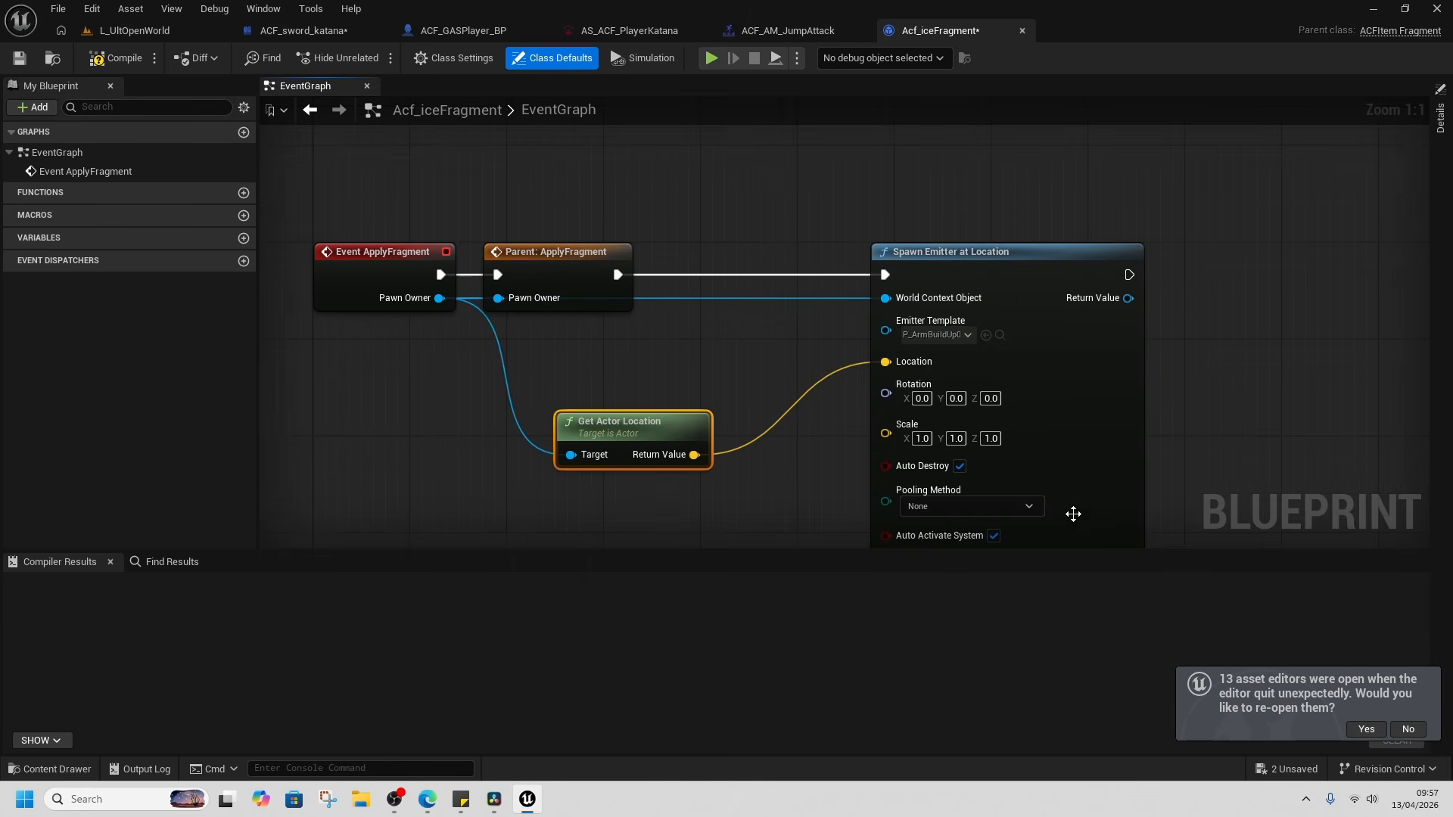
right_click_drag(734, 379, 793, 378)
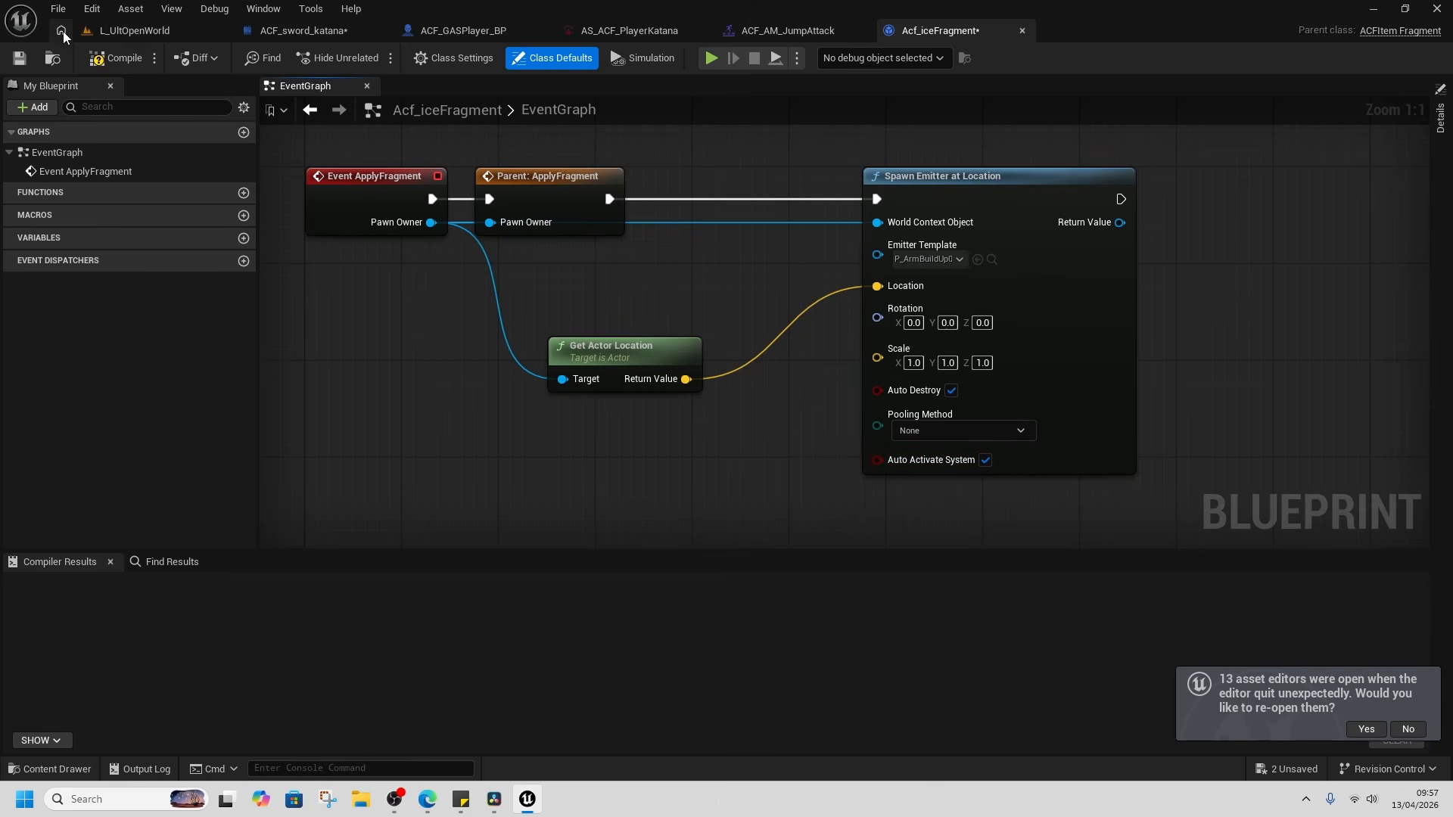
Add an entry to the Fragments array of ACF_sword_katana and set it to Acf_iceFragment.
left_click(674, 32)
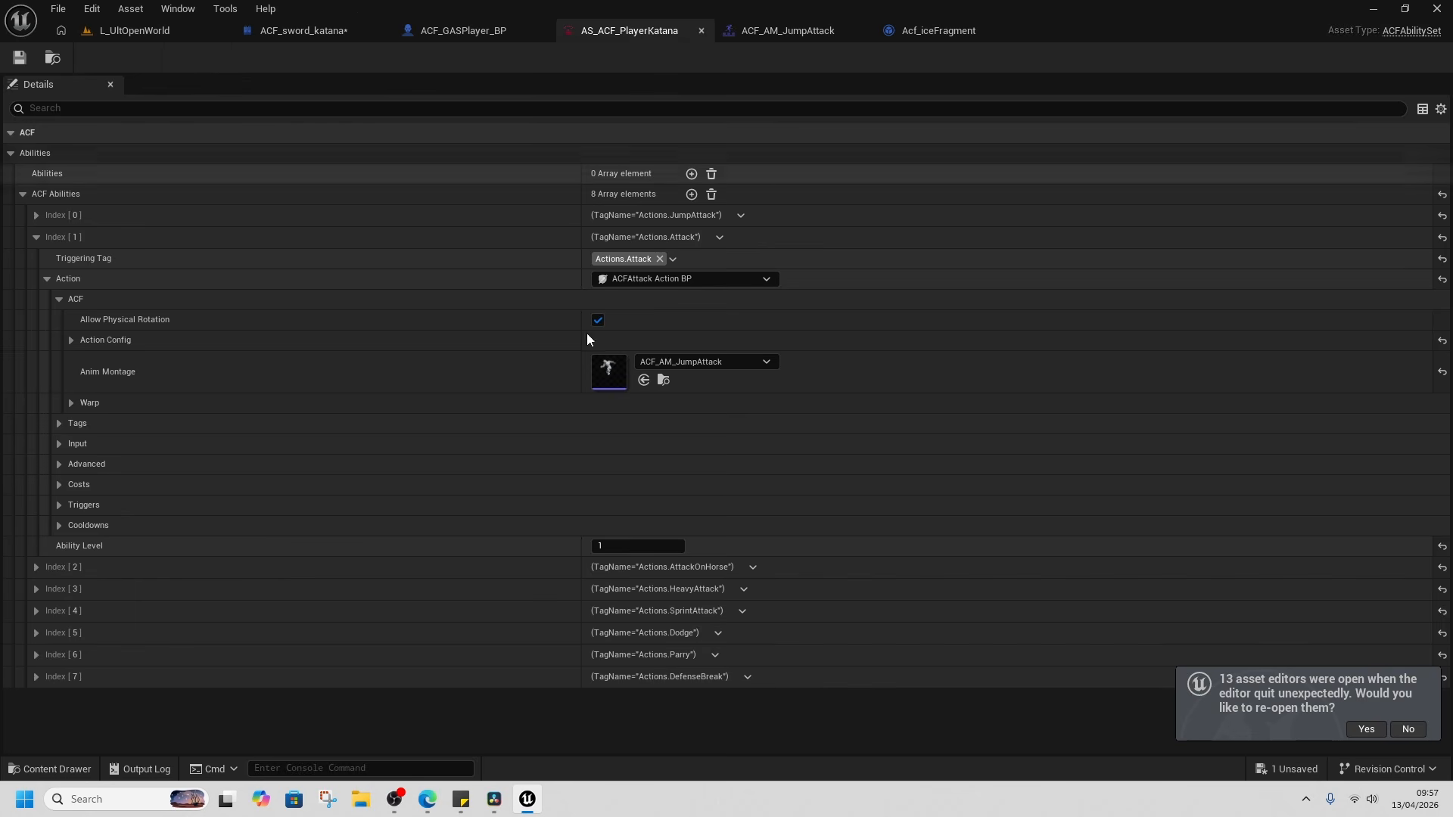
left_click(316, 31)
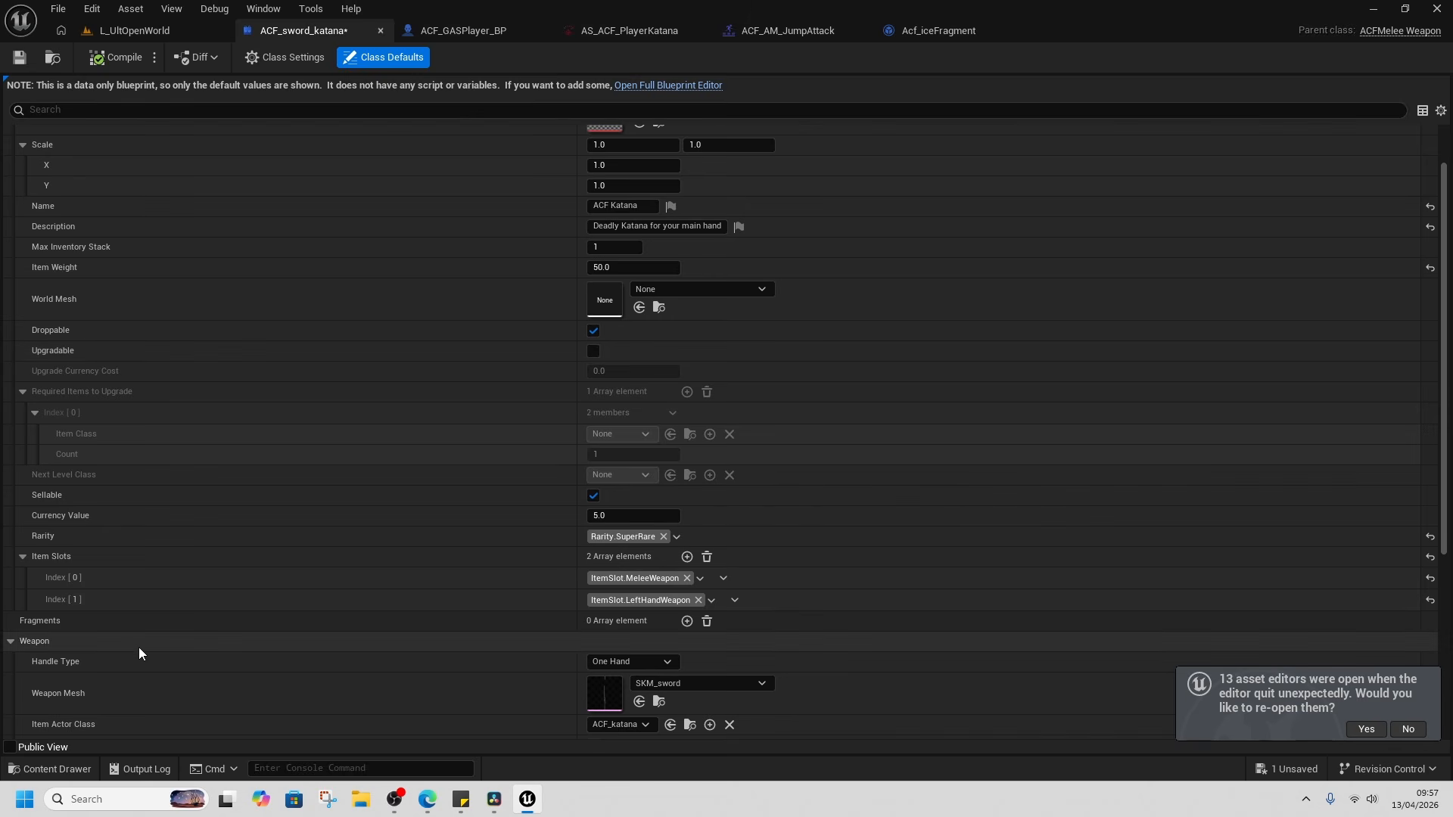
left_click(686, 620)
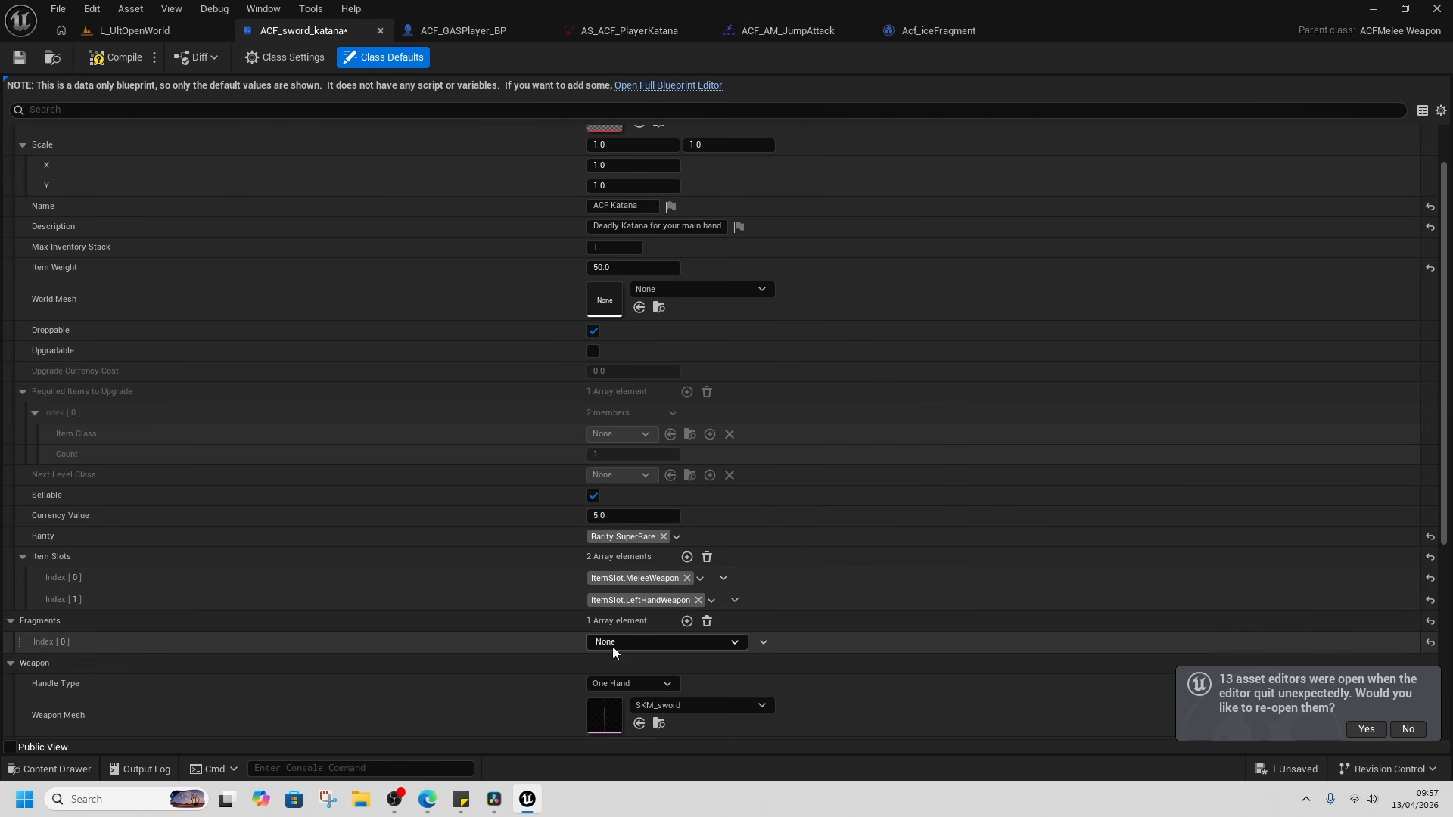
left_click(661, 640)
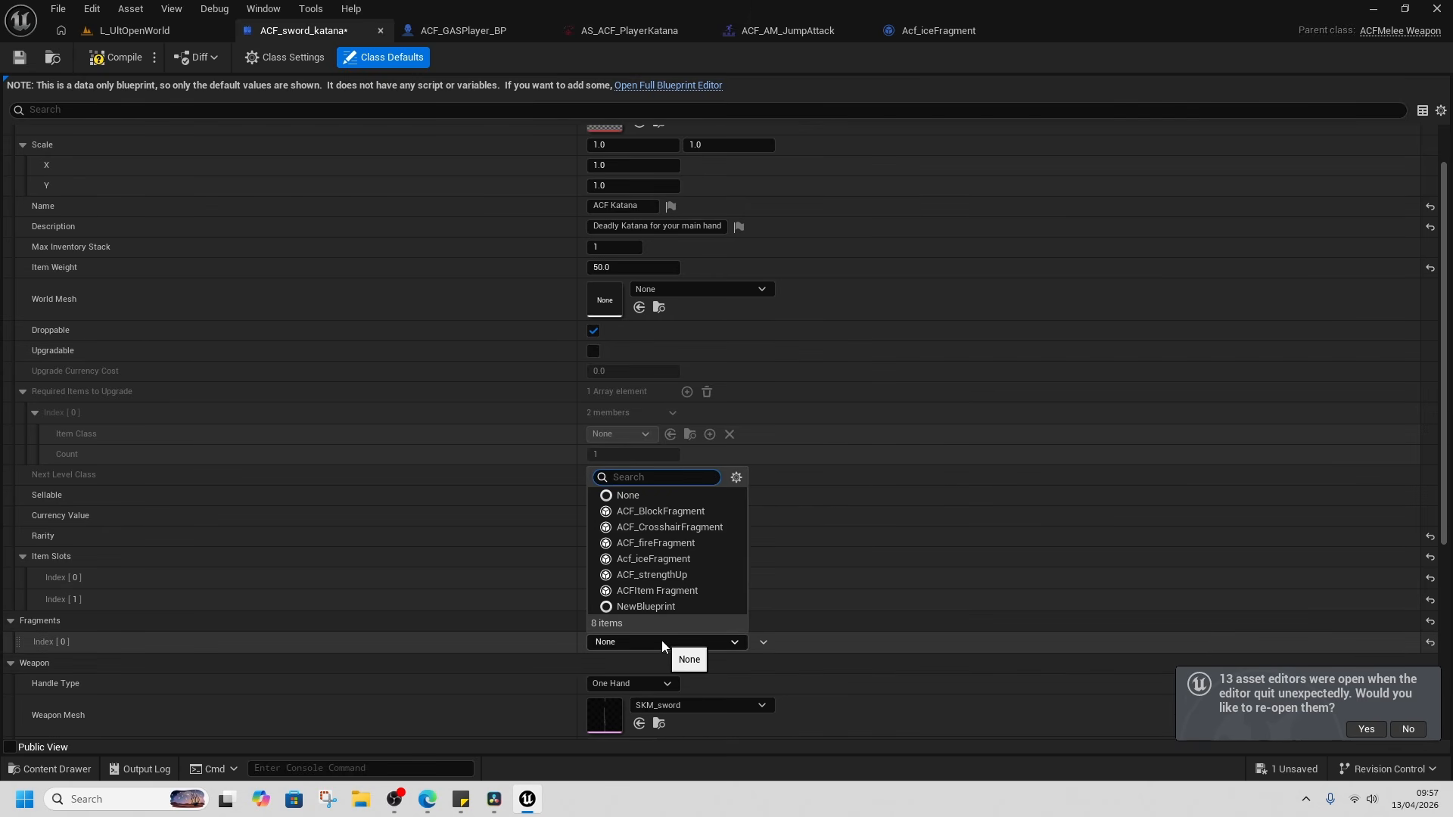
left_click(678, 560)
Play the level from the ground near the katana pickup and collect the ACF Katana.
left_click(182, 31)
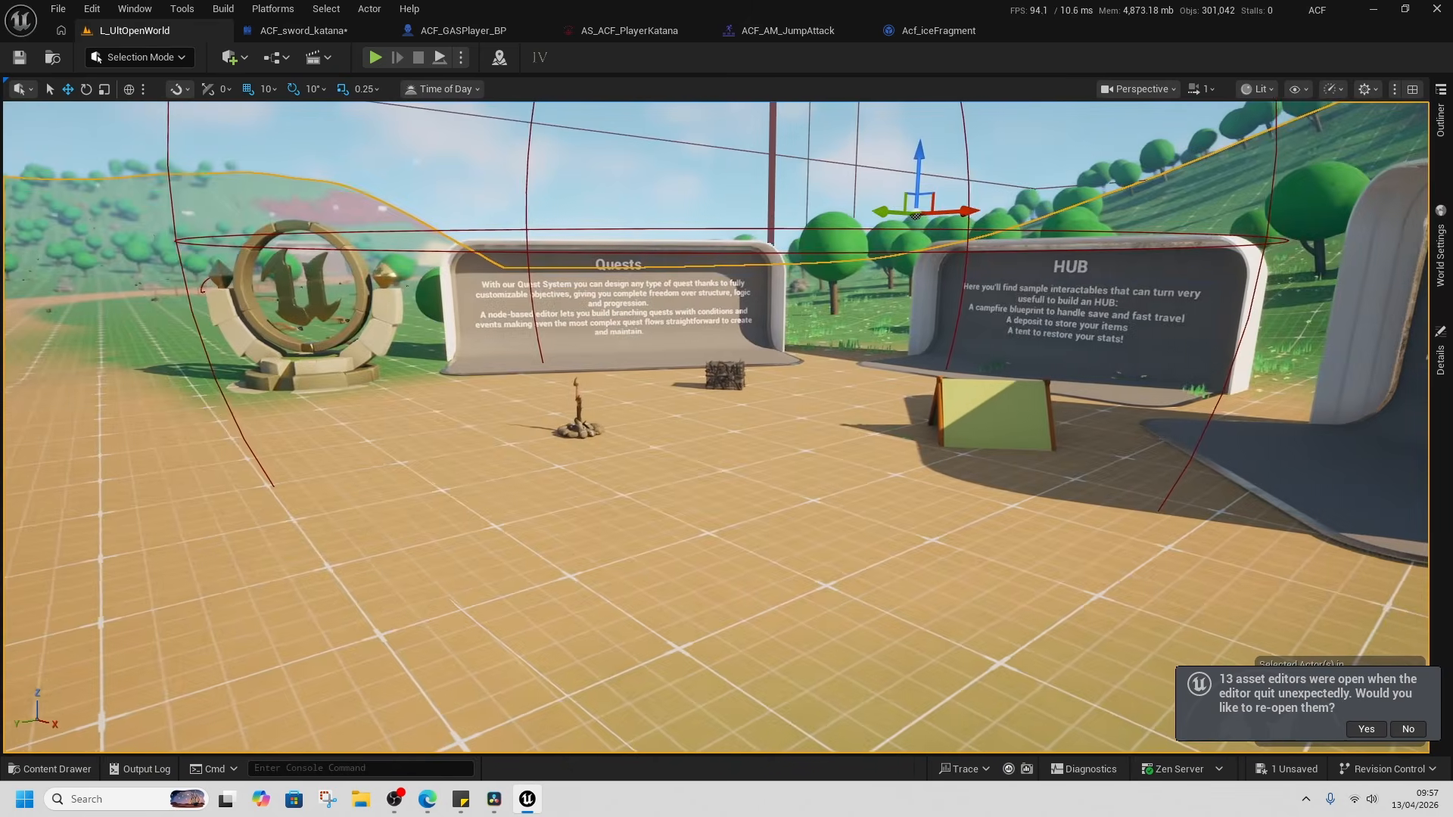
right_click_drag(545, 598, 705, 643)
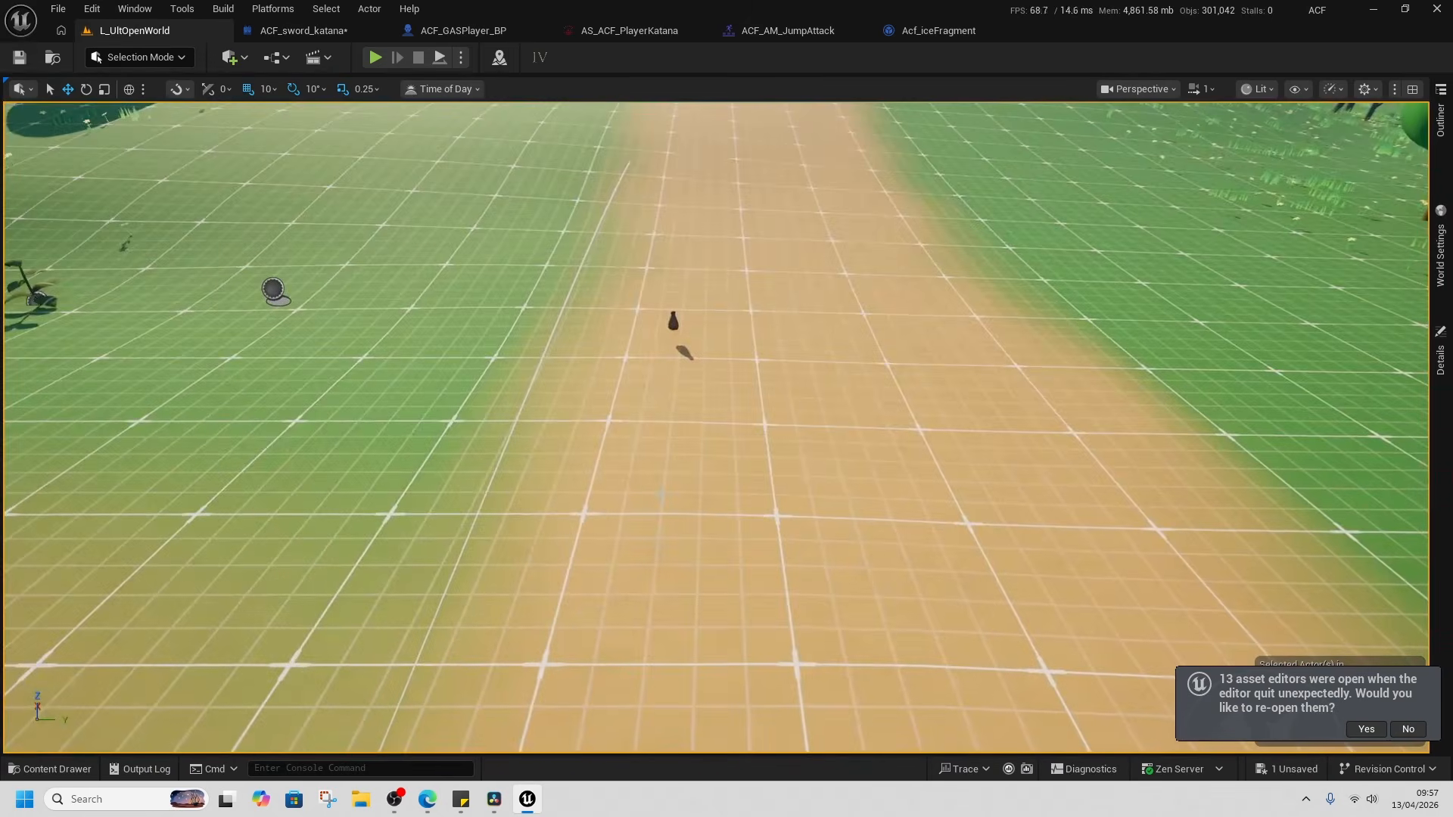
right_click(705, 643)
left_click(651, 528)
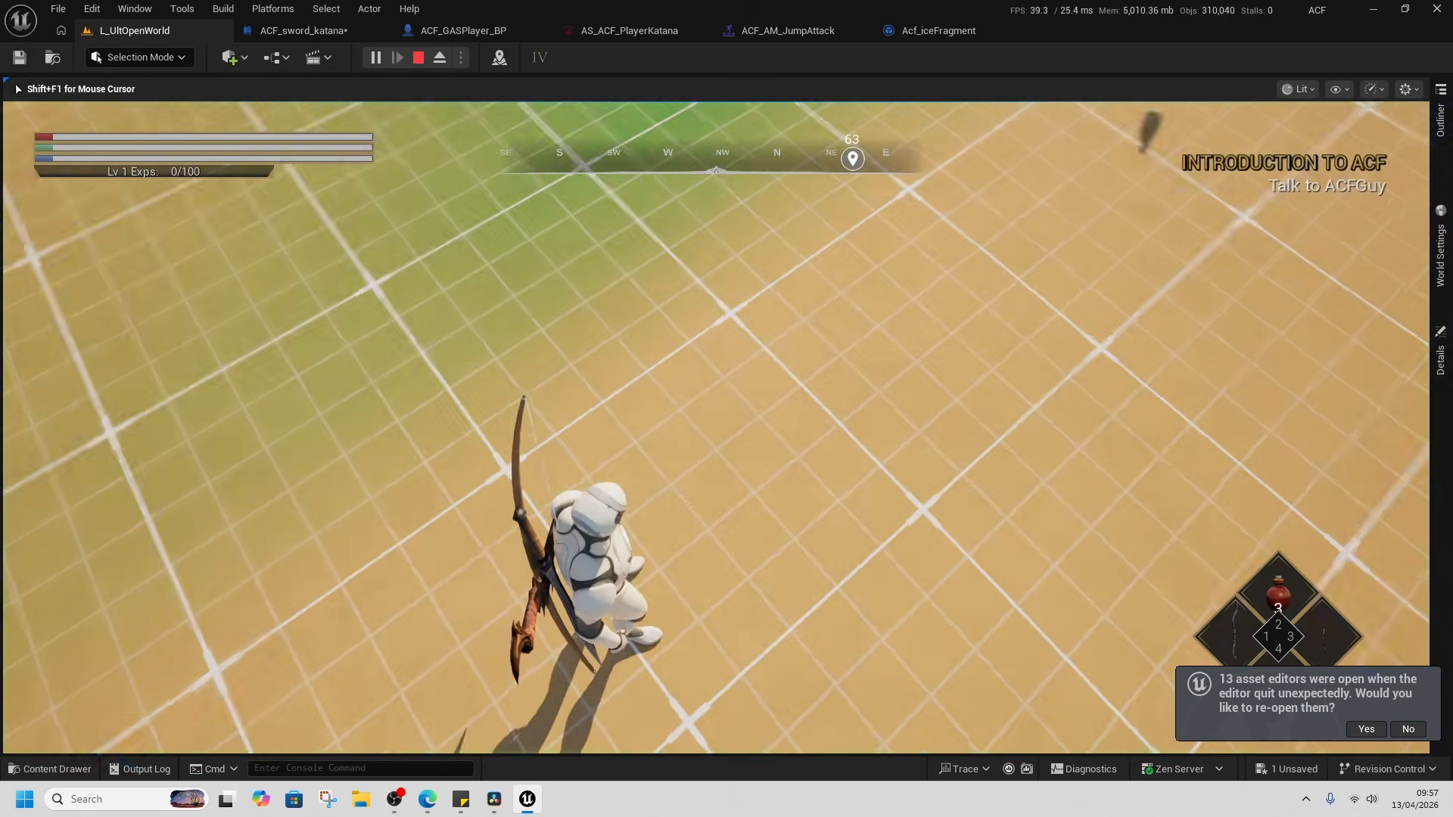
key("w")
key("e")
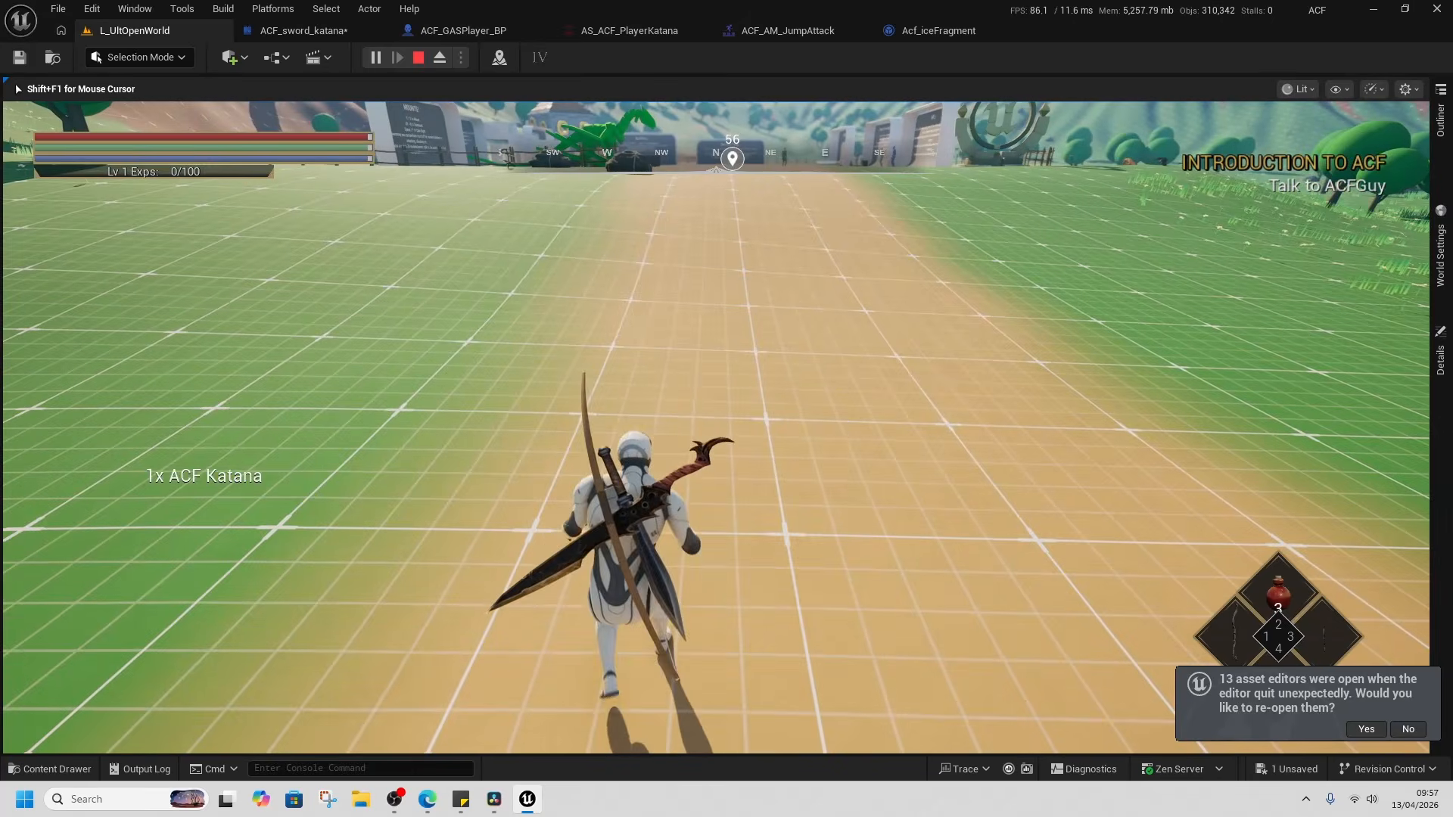
Equip the collected ACF Katana from the inventory to check its fragment effect, and stop the play session.
key("i")
left_click(338, 370)
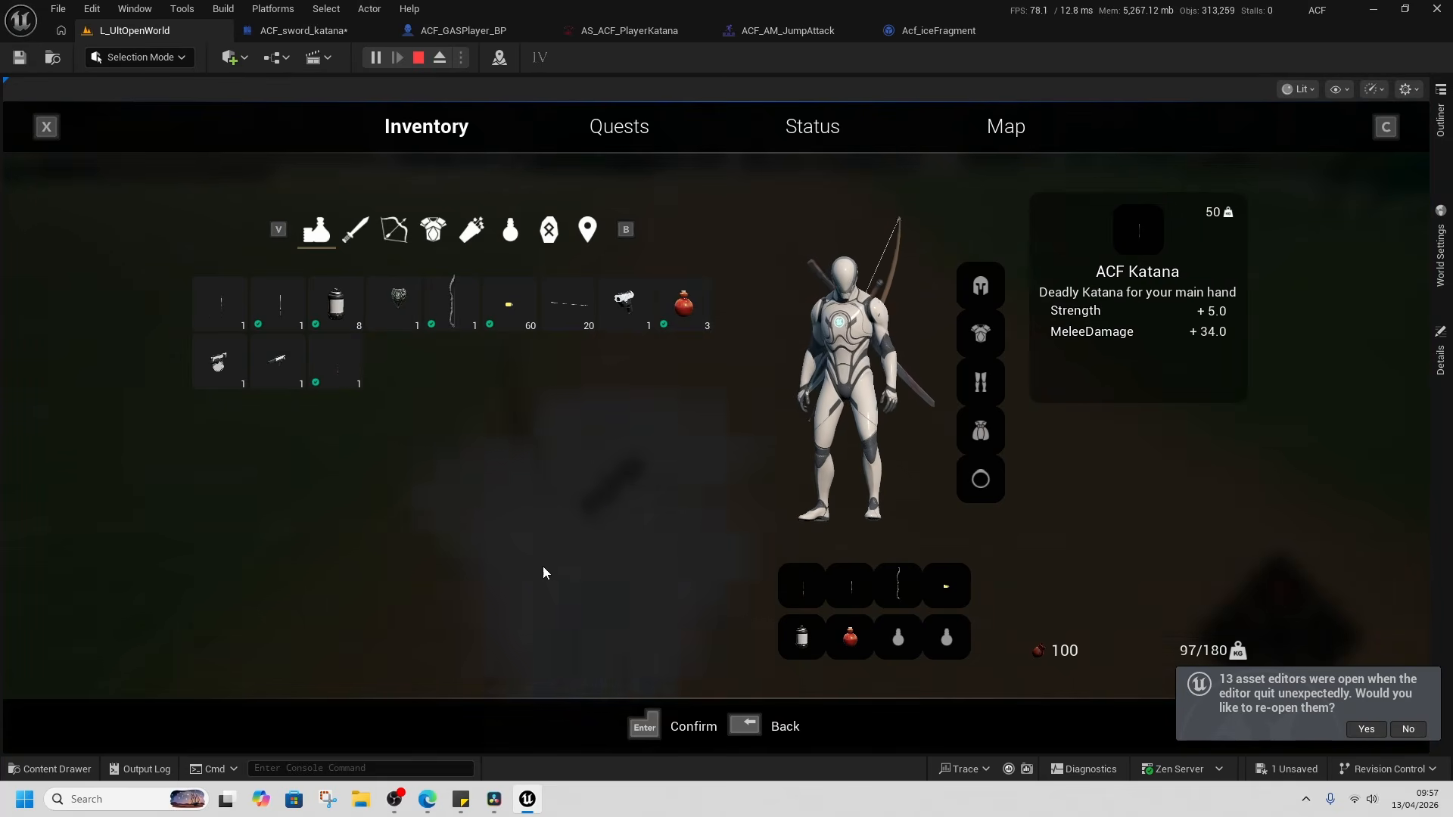
key("i")
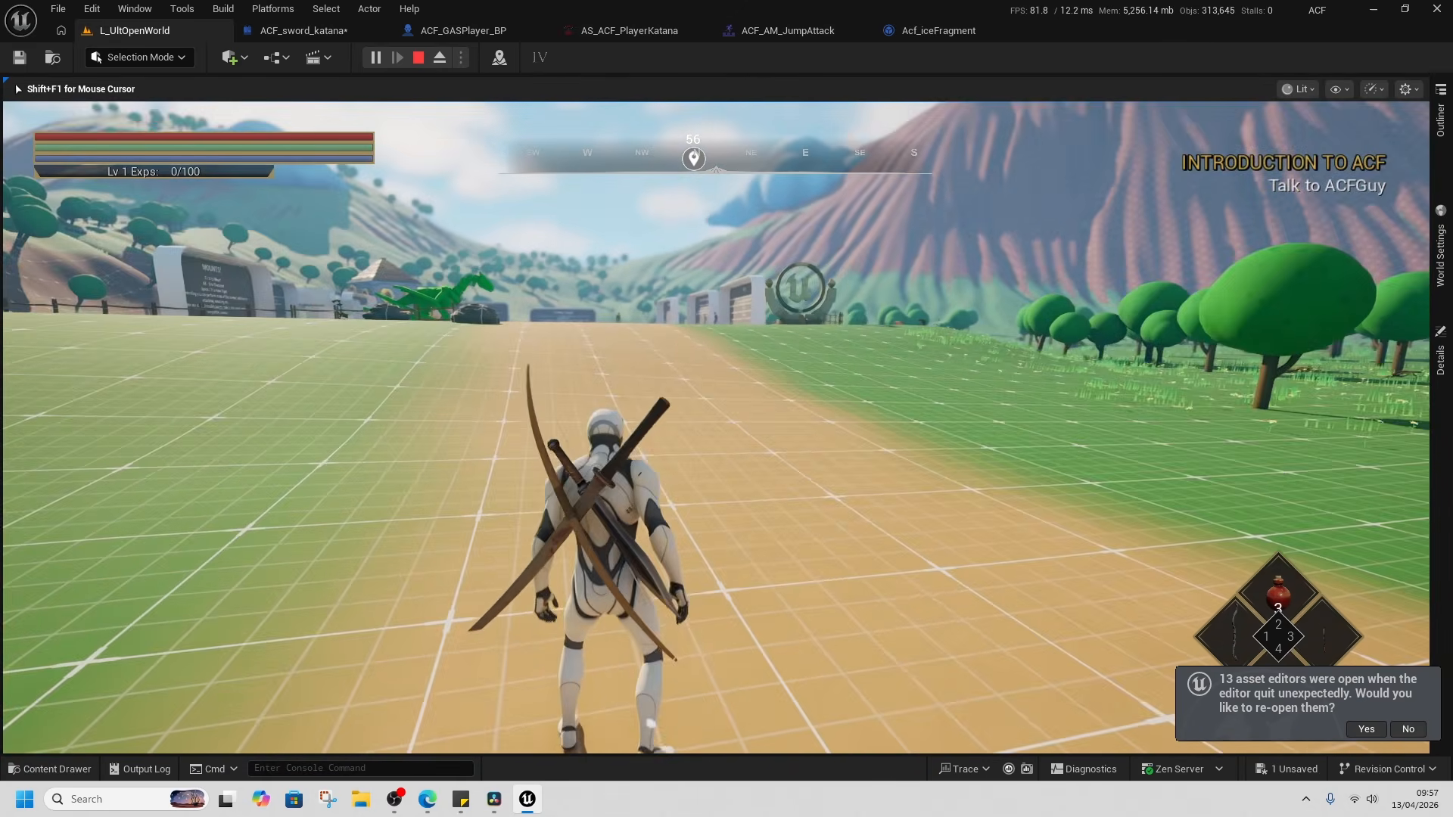
left_click(716, 428)
key("space")
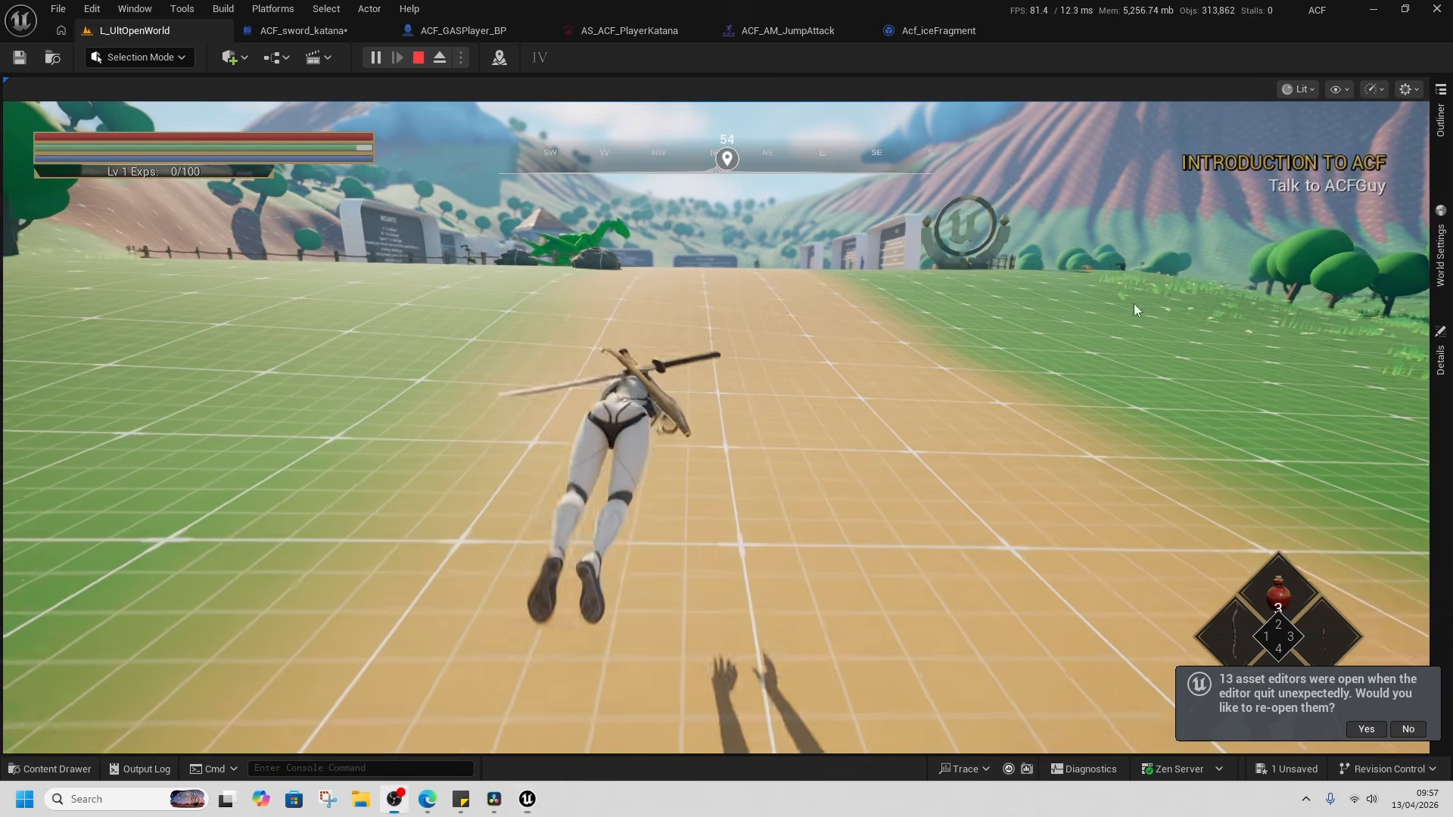
key("shift+F1")
key("Escape")
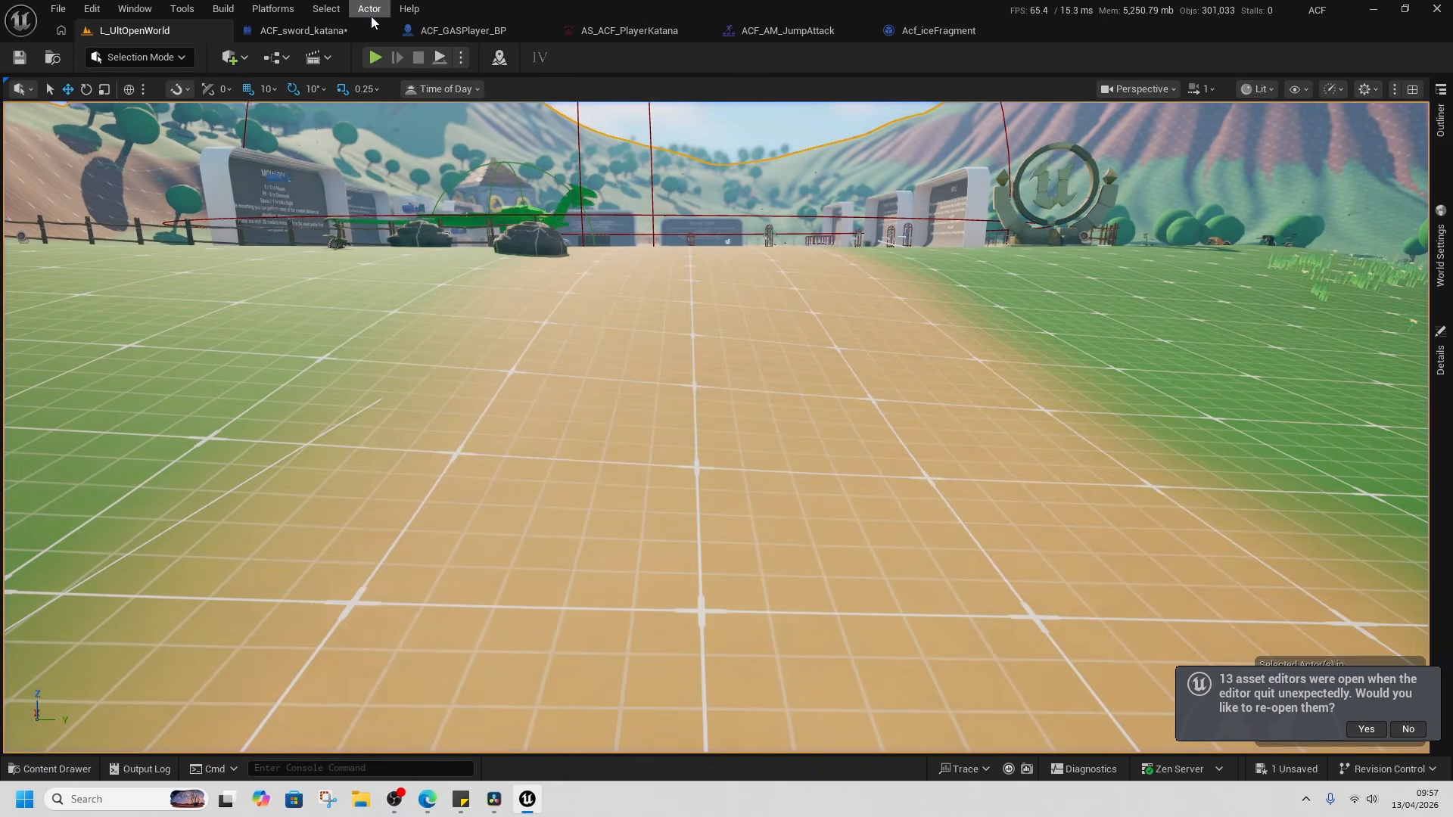
Duplicate the ACF_sword_katana blueprint in the Weapons folder and open the copy.
left_click(309, 33)
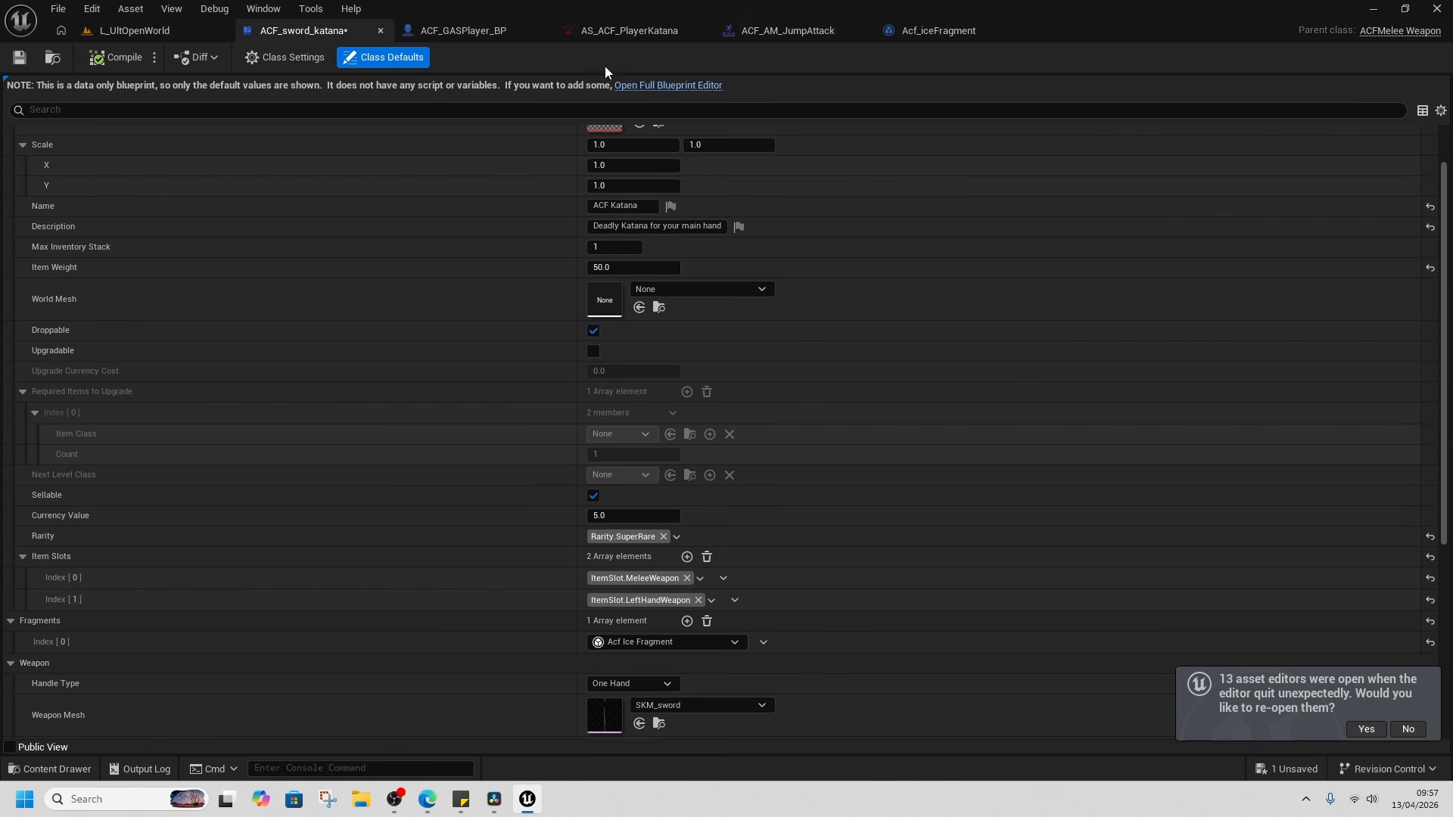
left_click(51, 60)
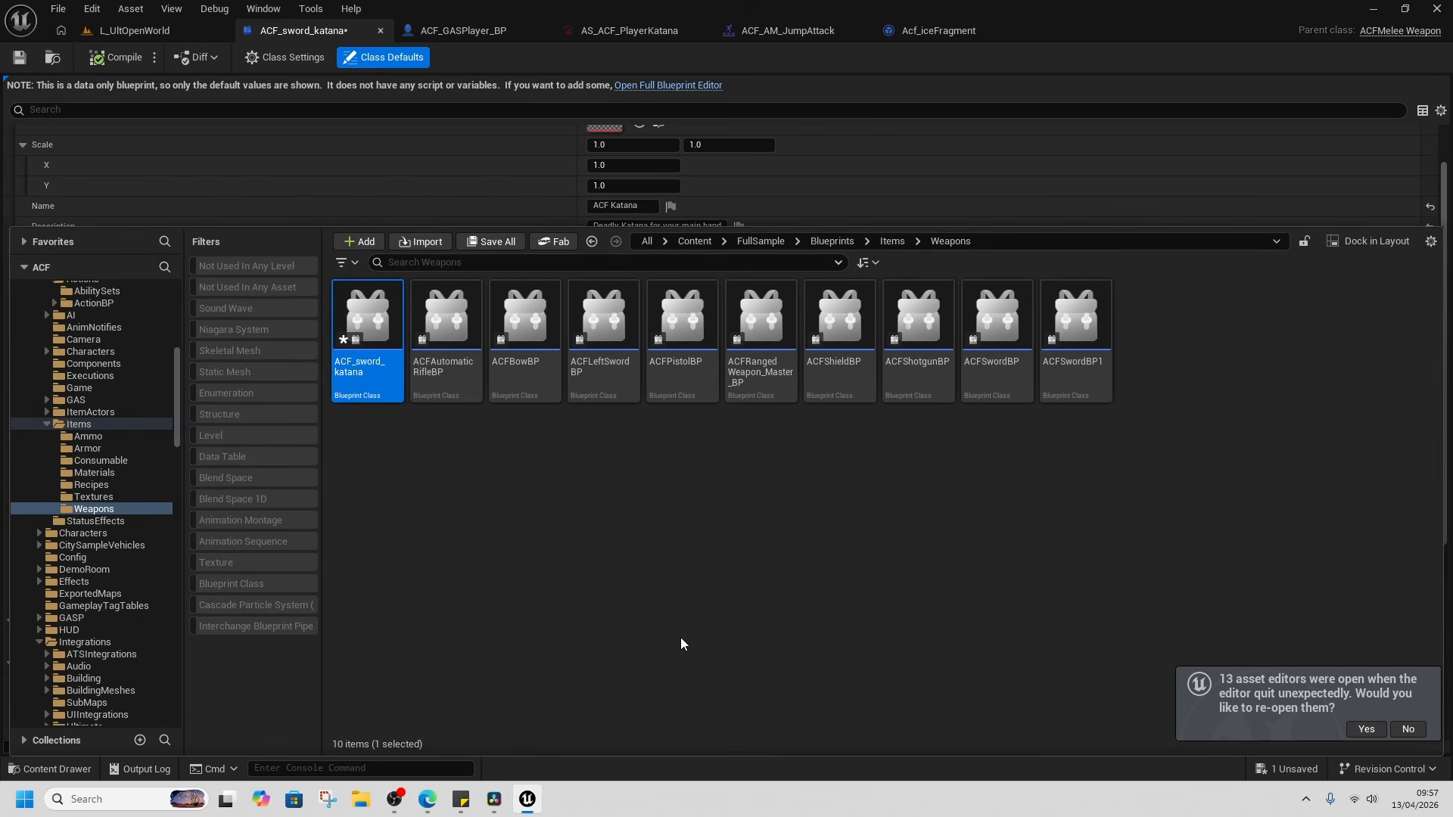
key("ctrl+d")
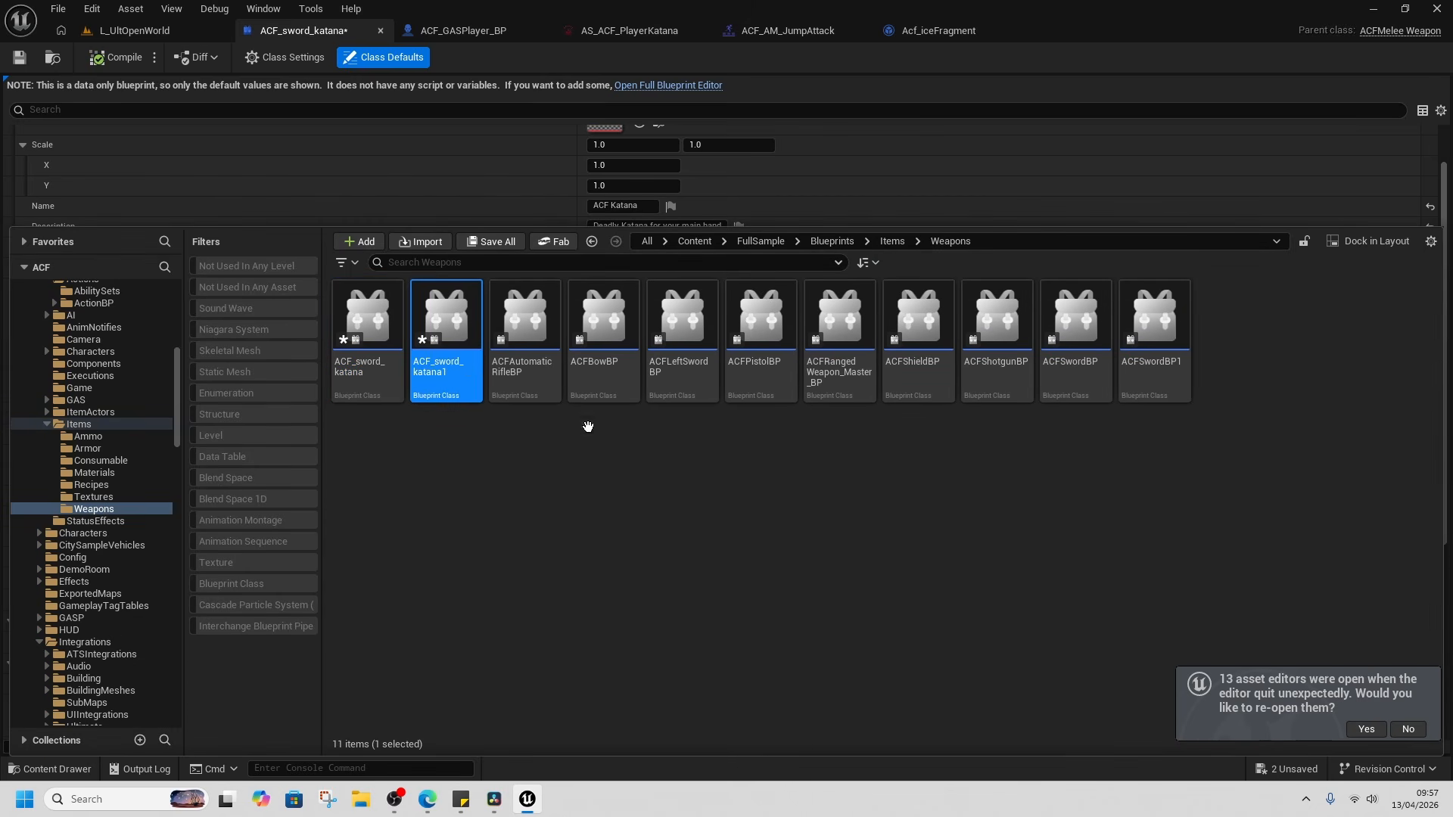
key("Return")
Set the duplicated katana's fragment at index 0 to ACF_fireFragment.
scroll(642, 648, "down", 3)
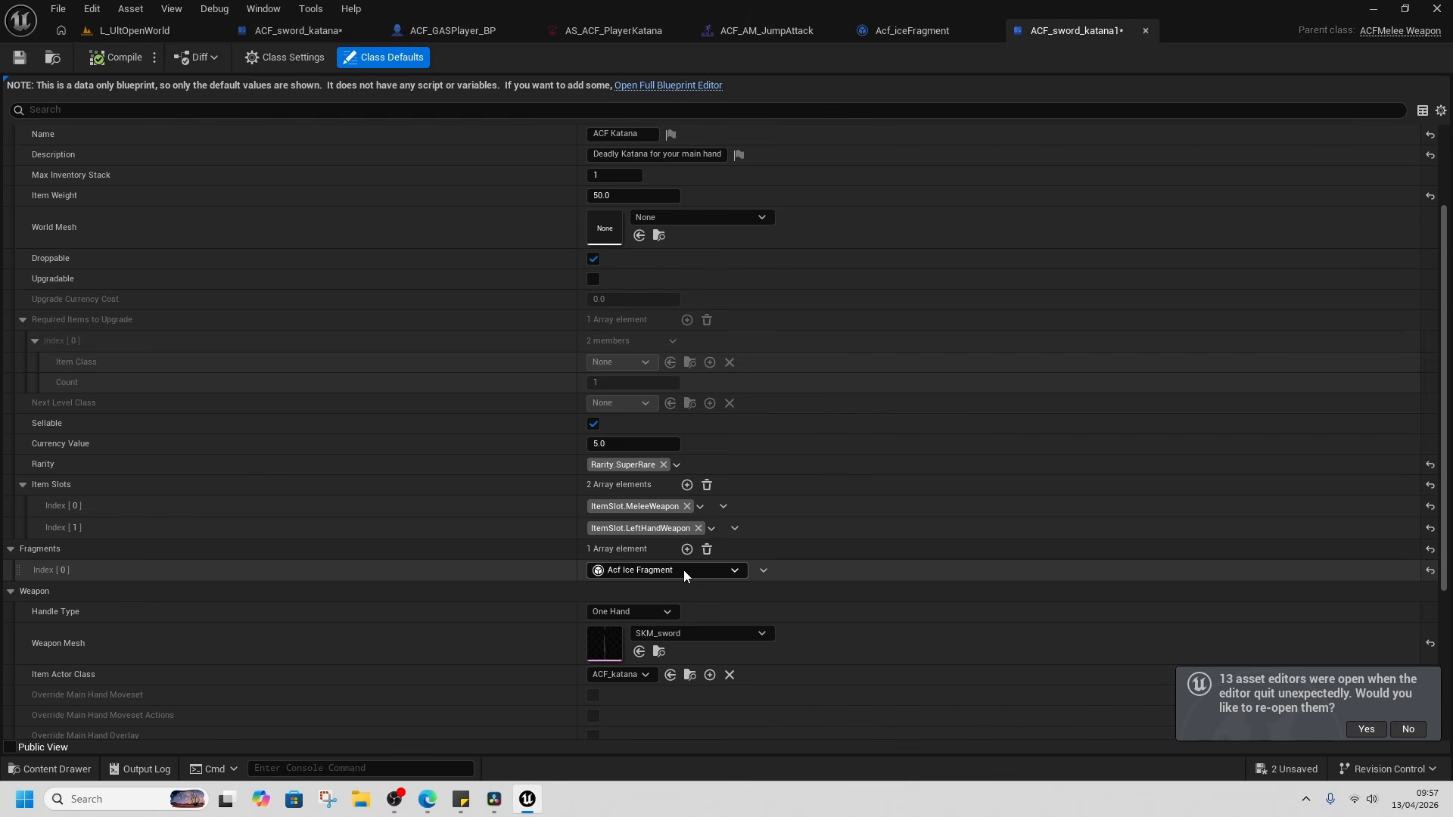
left_click(684, 570)
left_click(673, 661)
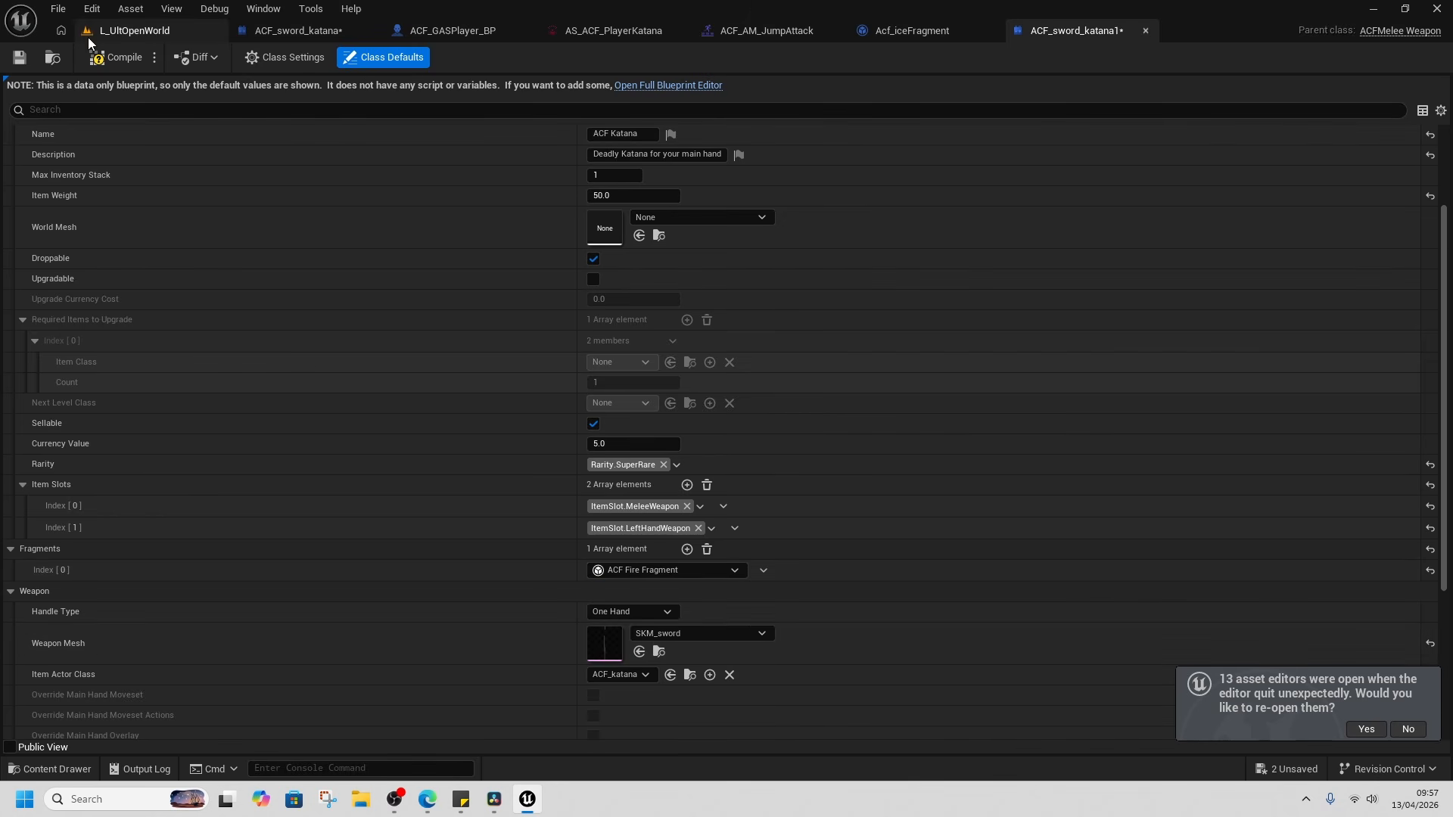
Add a second entry to the ACF_BaseGatherable_BP pickup's Items array with item class ACF_sword_katana1.
left_click(129, 33)
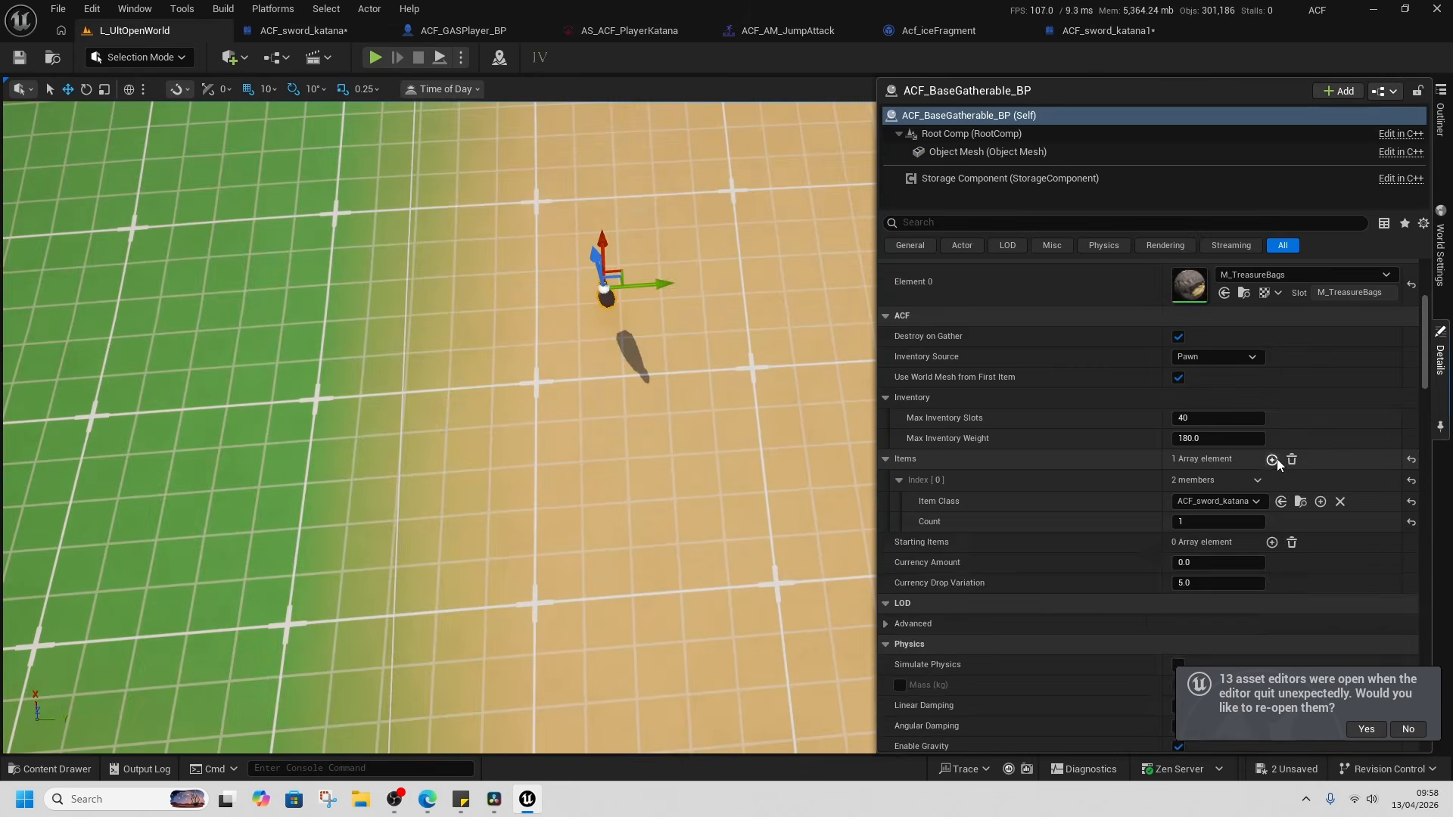
left_click(1272, 459)
left_click(1211, 562)
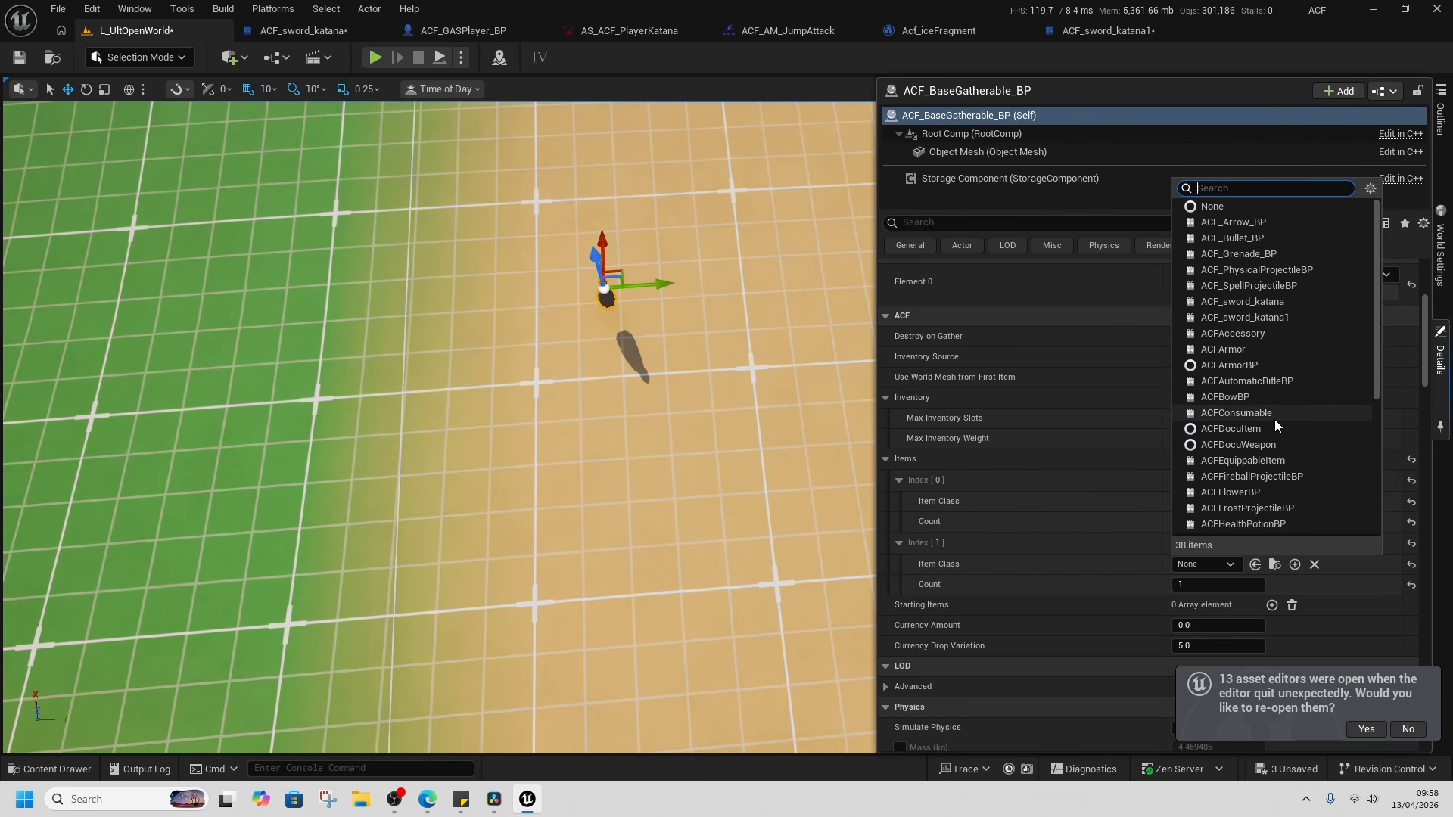
left_click(1273, 318)
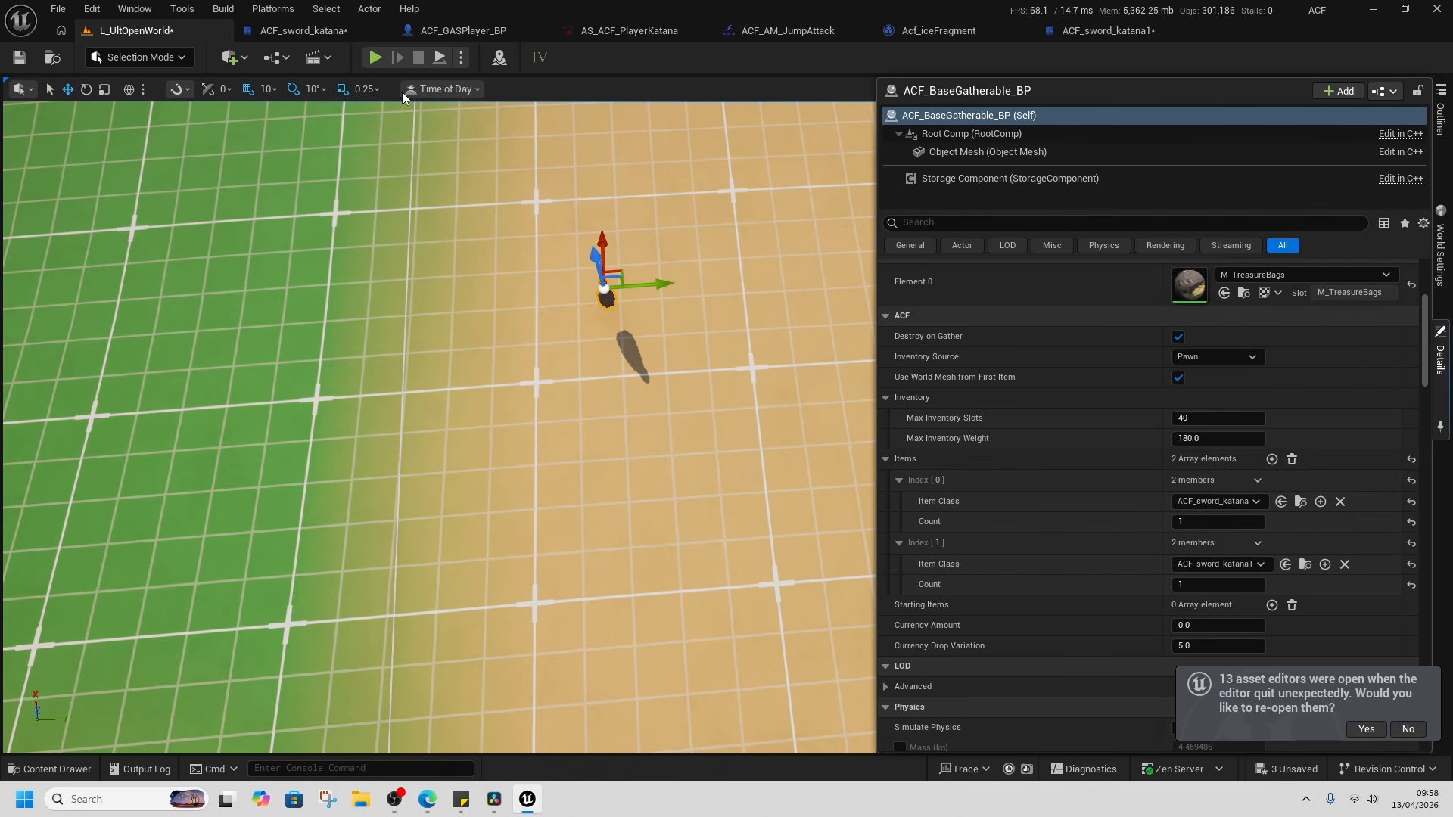
Play the level from the ground near the pickup and collect both katanas.
right_click(593, 493)
right_click(452, 735)
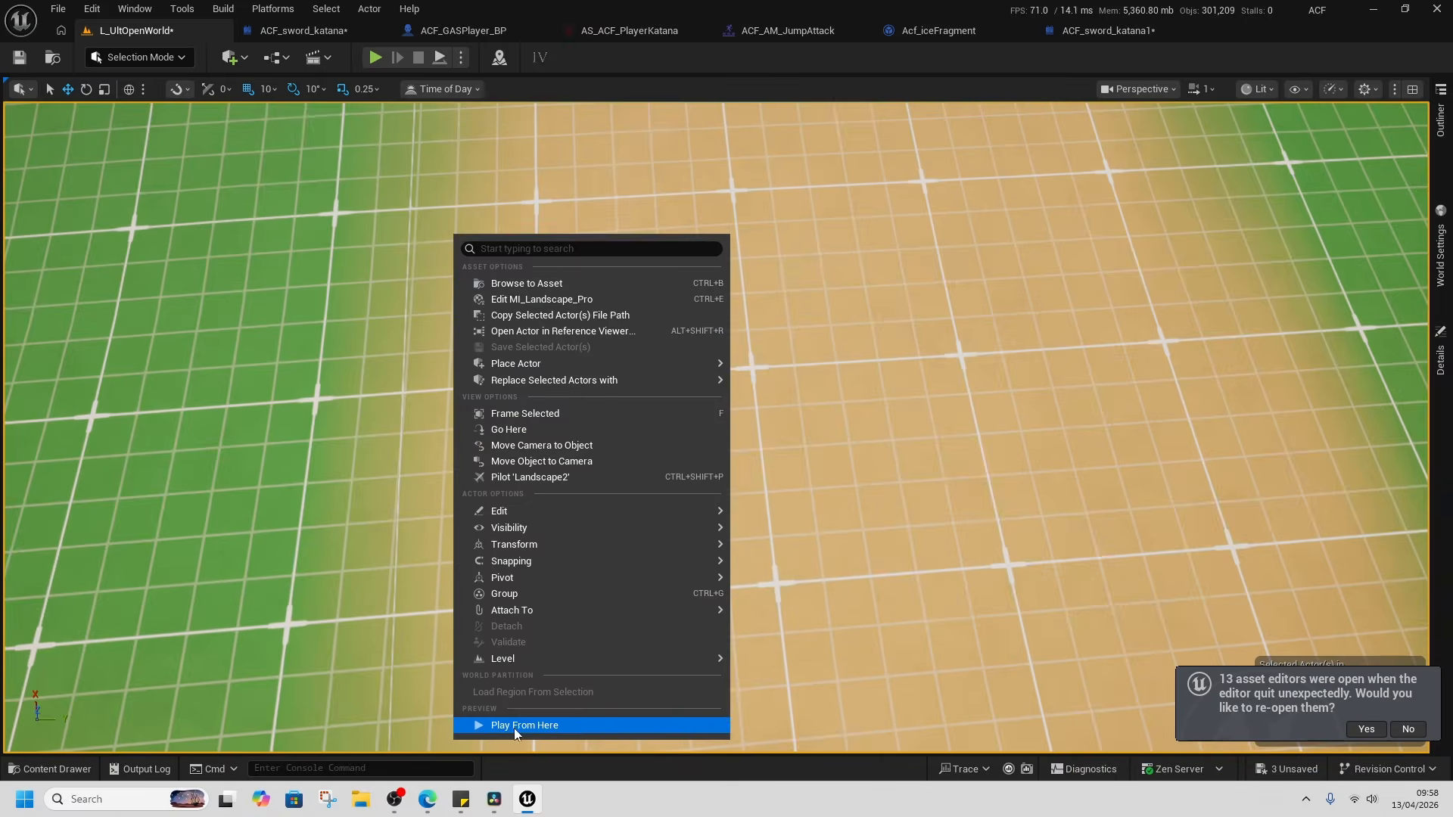
left_click(517, 726)
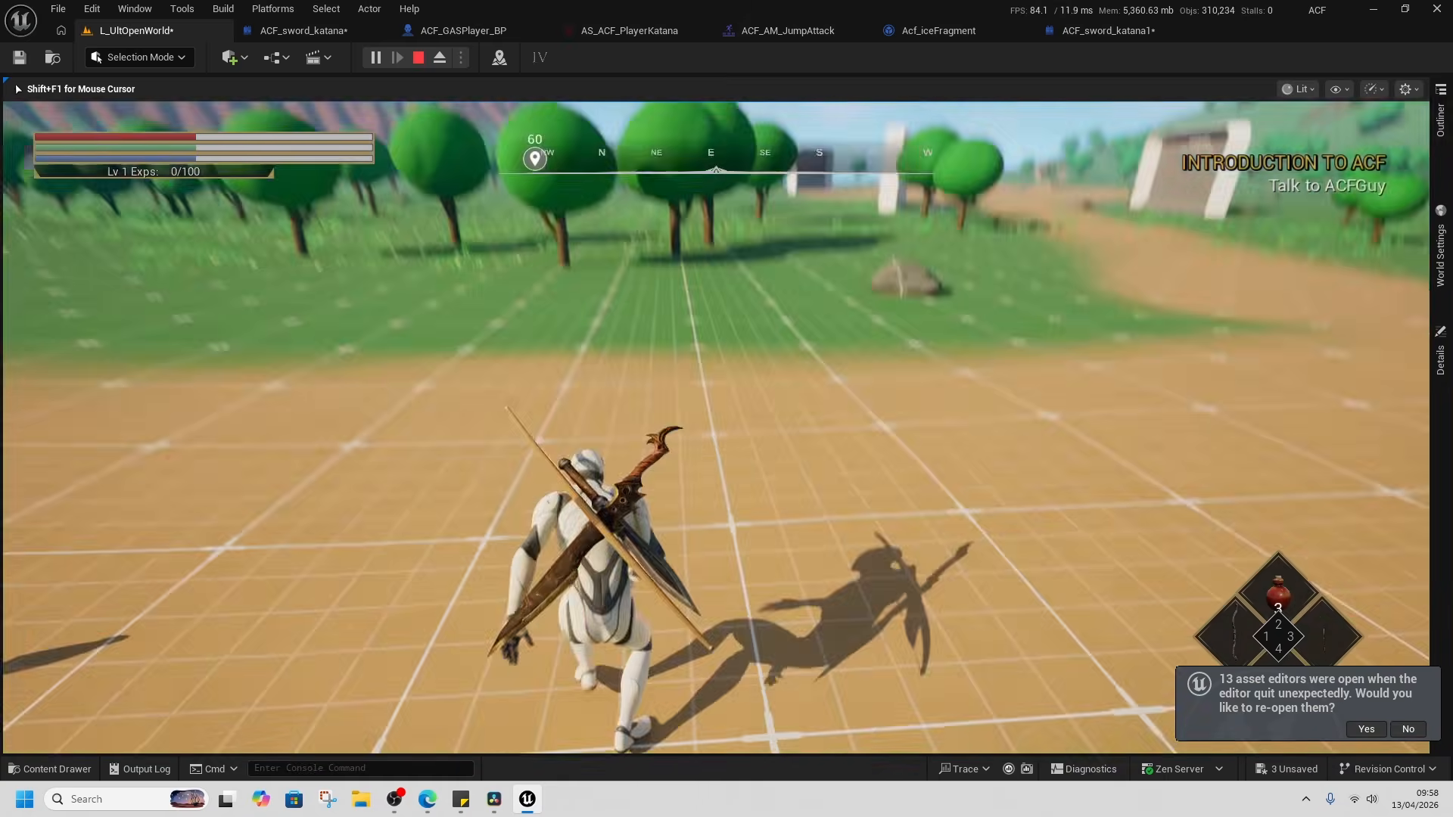
key("w")
Equip the two katanas in turn from the inventory to compare their fragment effects, and stop the play session.
key("i")
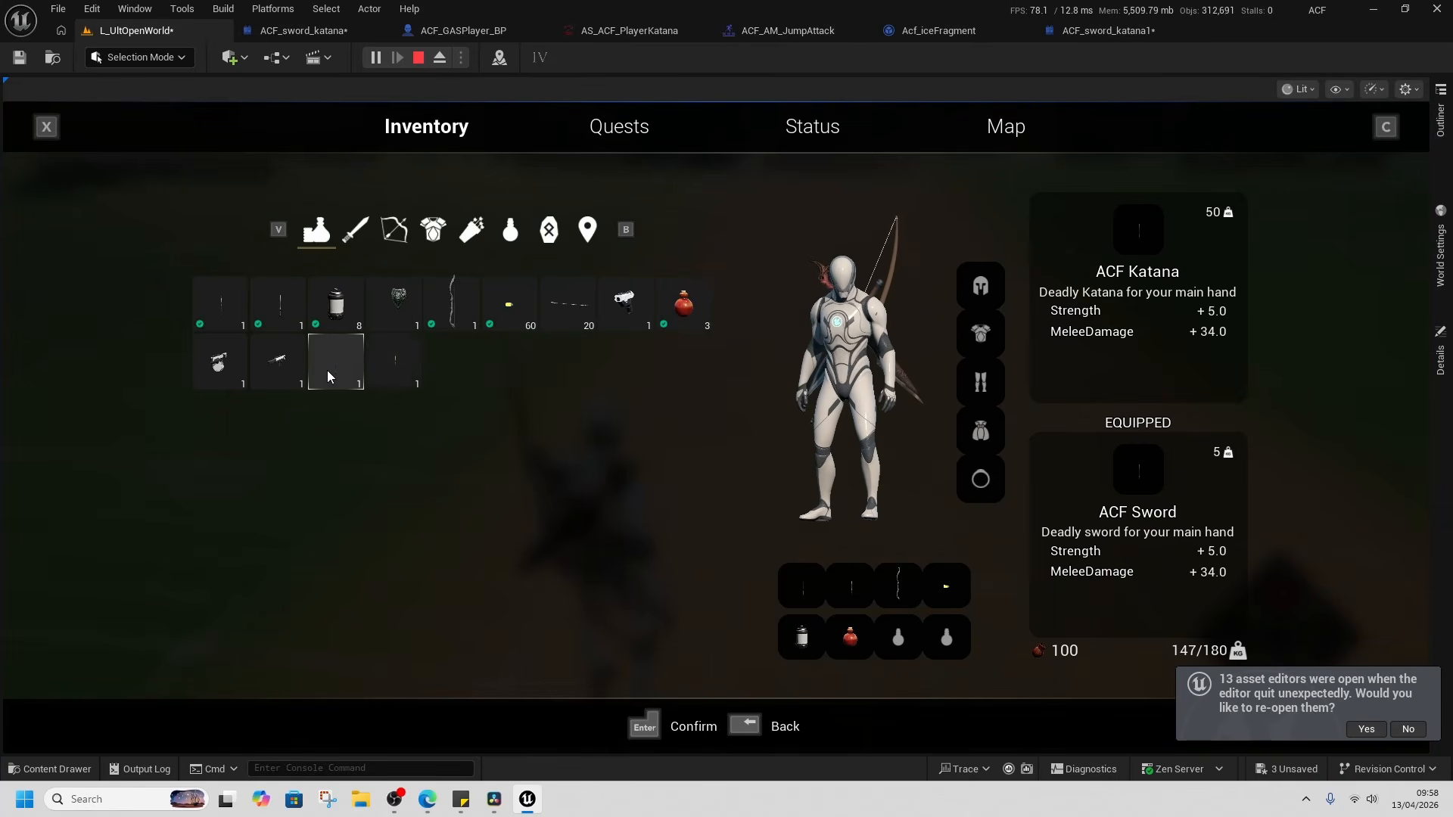
key("i")
key("i")
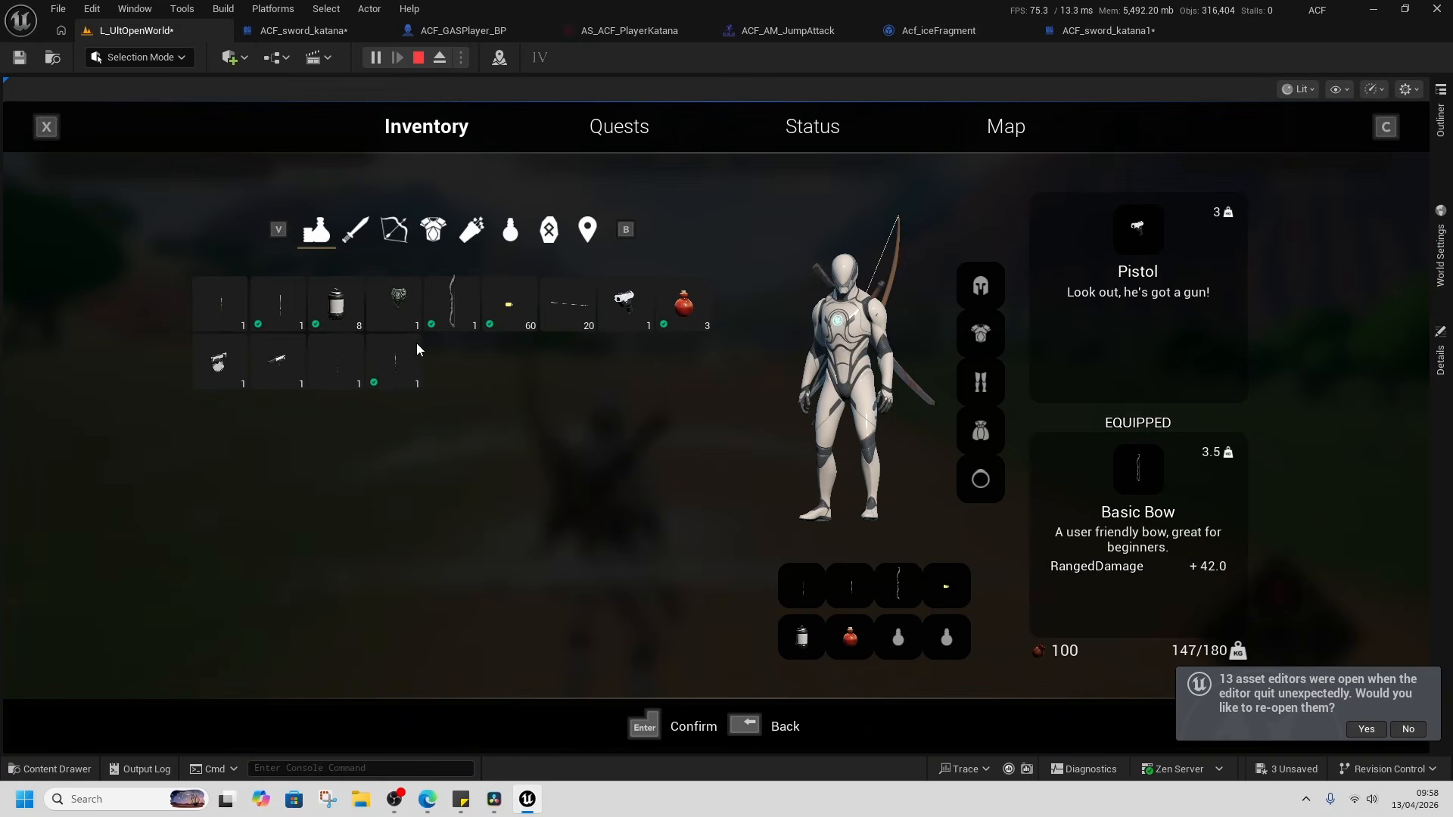
key("i")
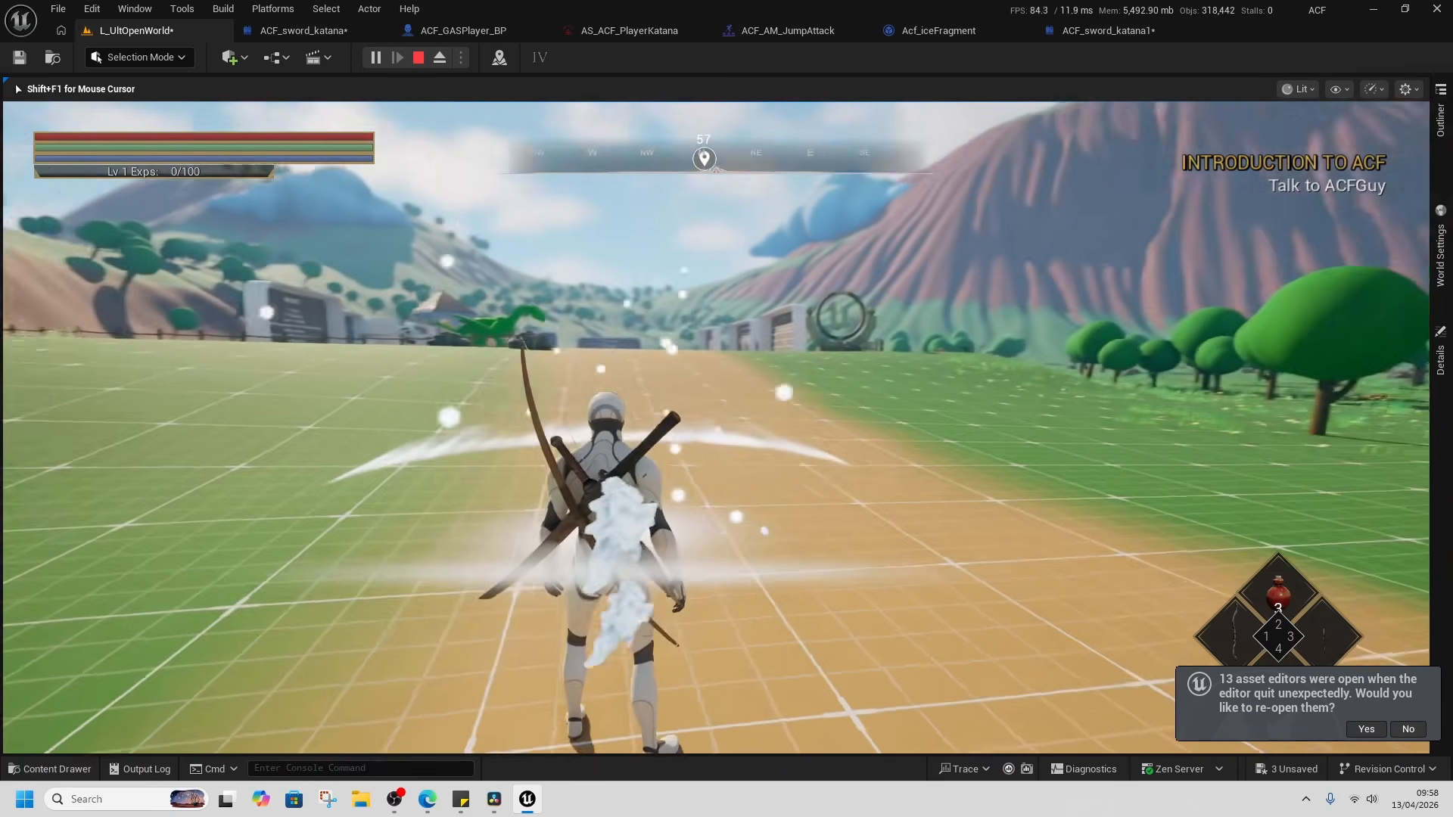
key("i")
key("i")
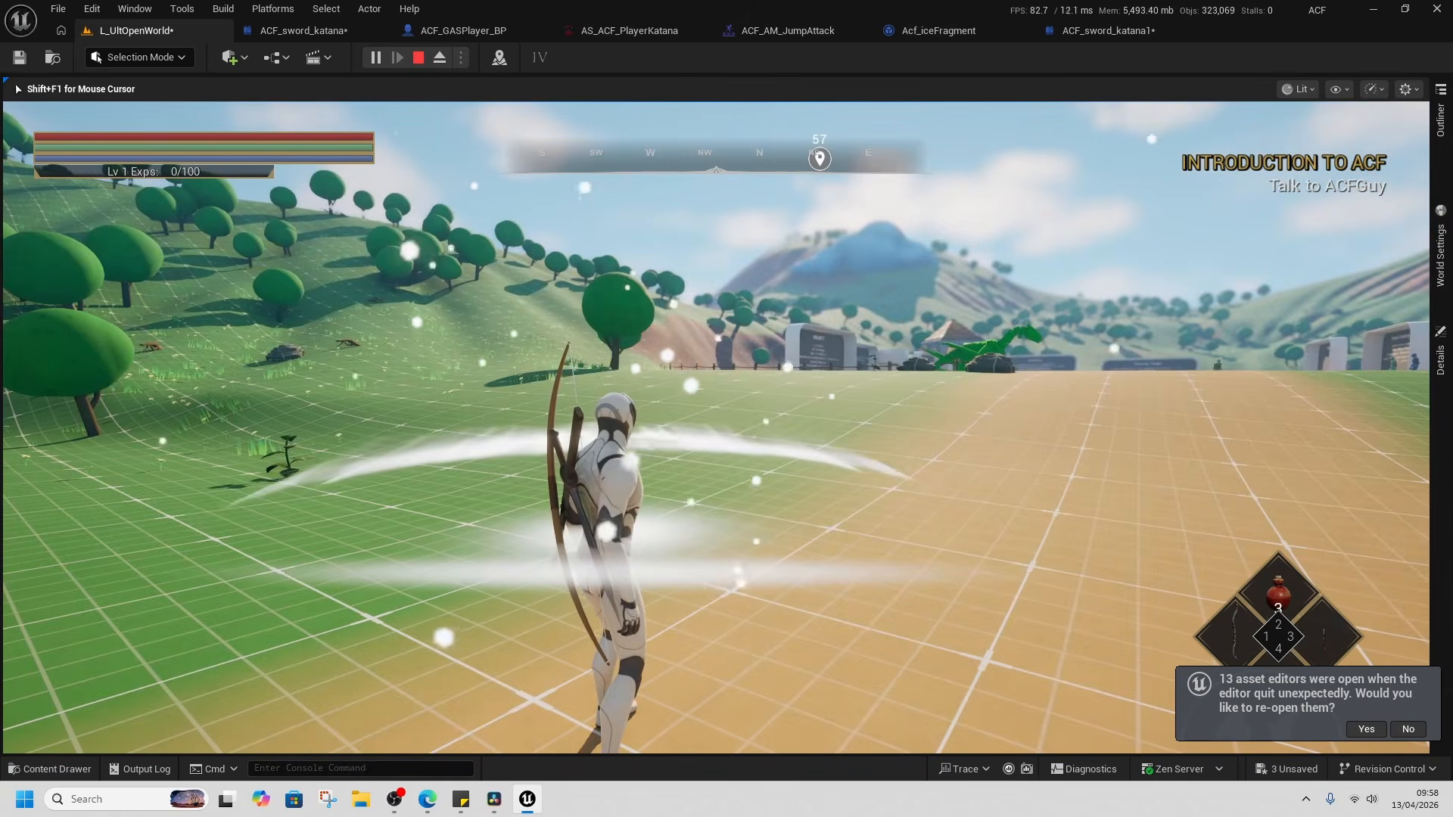
key("alt+Tab")
key("Escape")
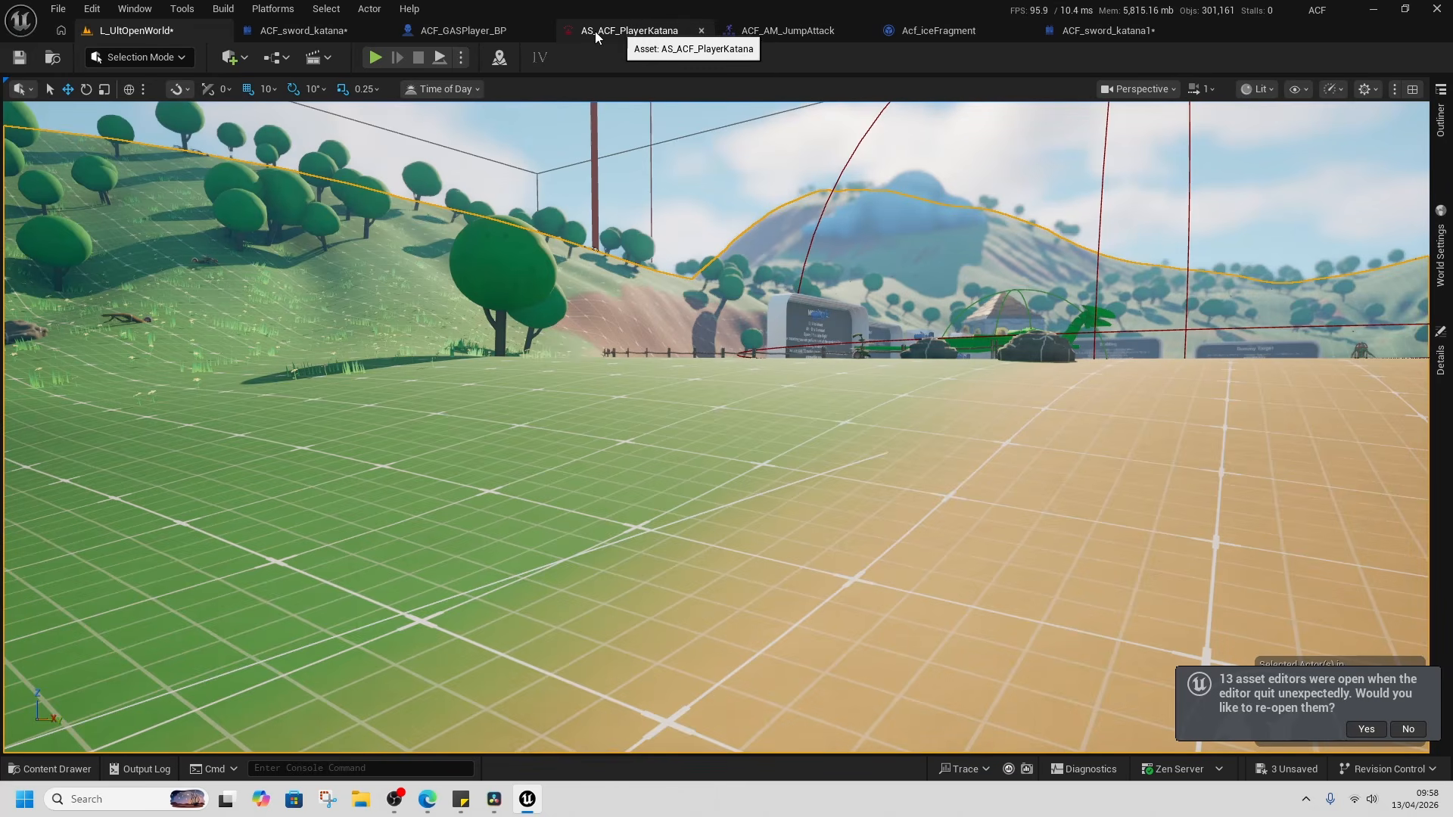
left_click(645, 31)
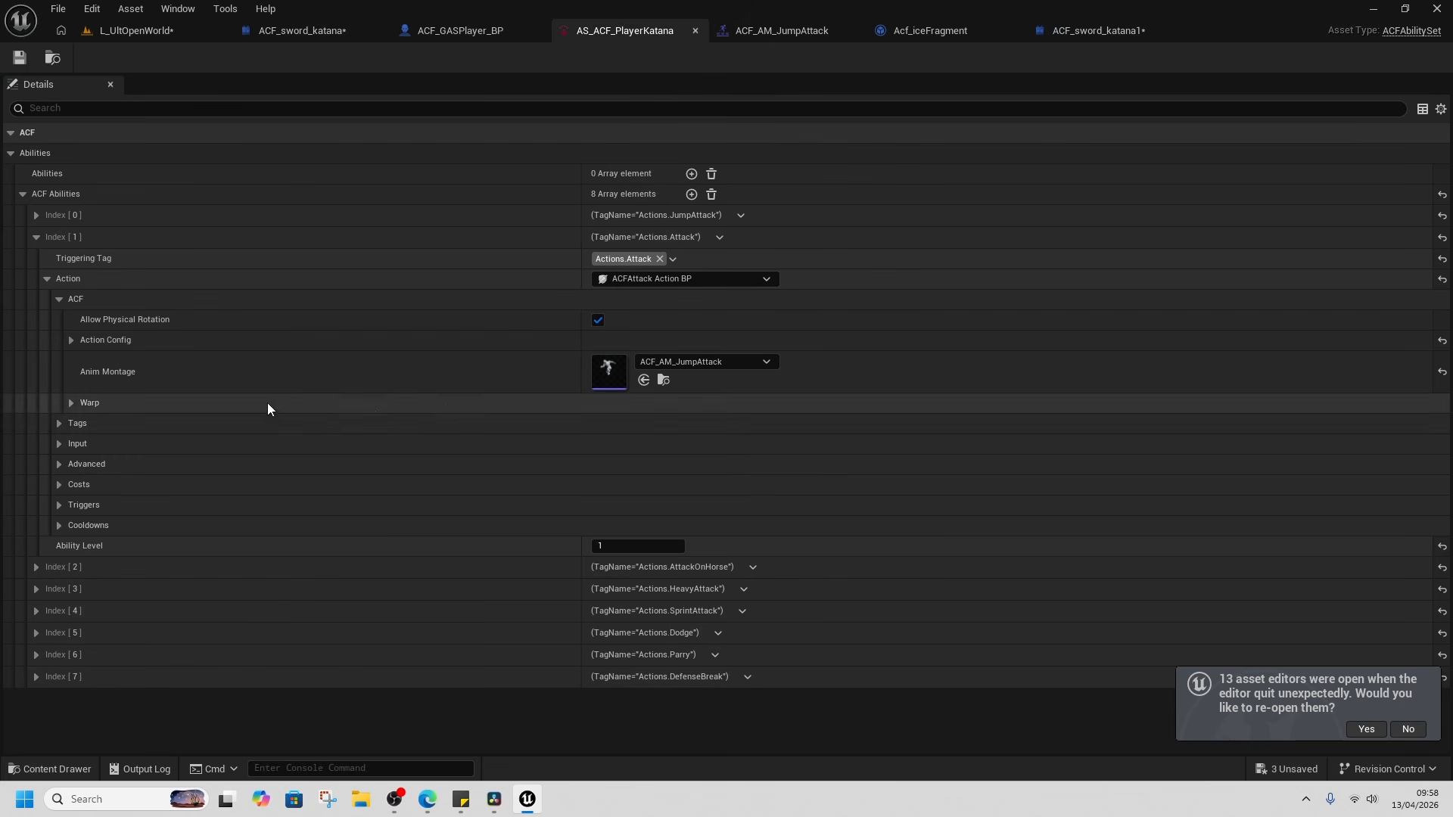
left_click(481, 34)
left_click(291, 30)
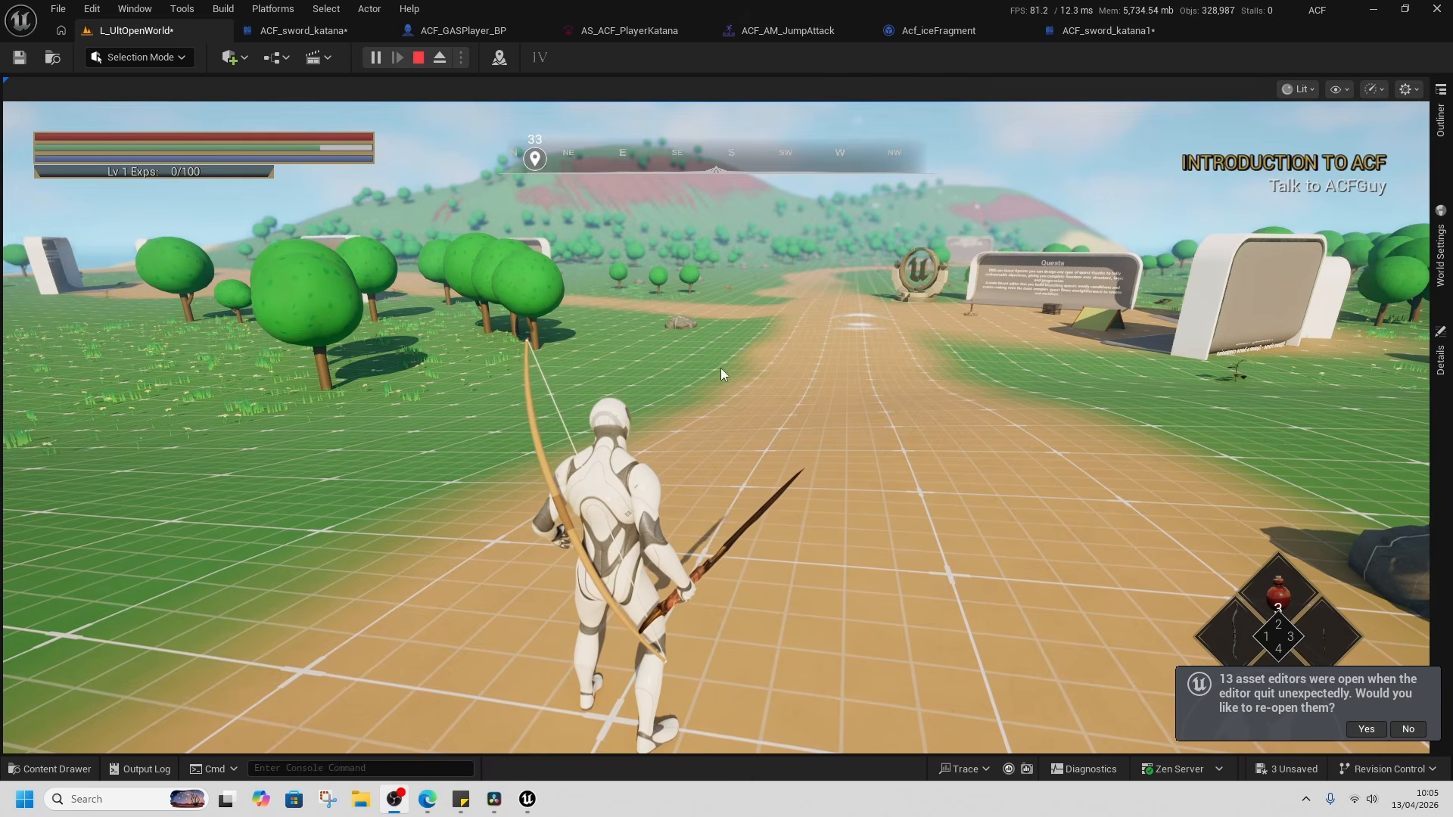
Run forward in the play session and perform several attacks with the equipped ACF Sword.
left_click(720, 368)
key("w")
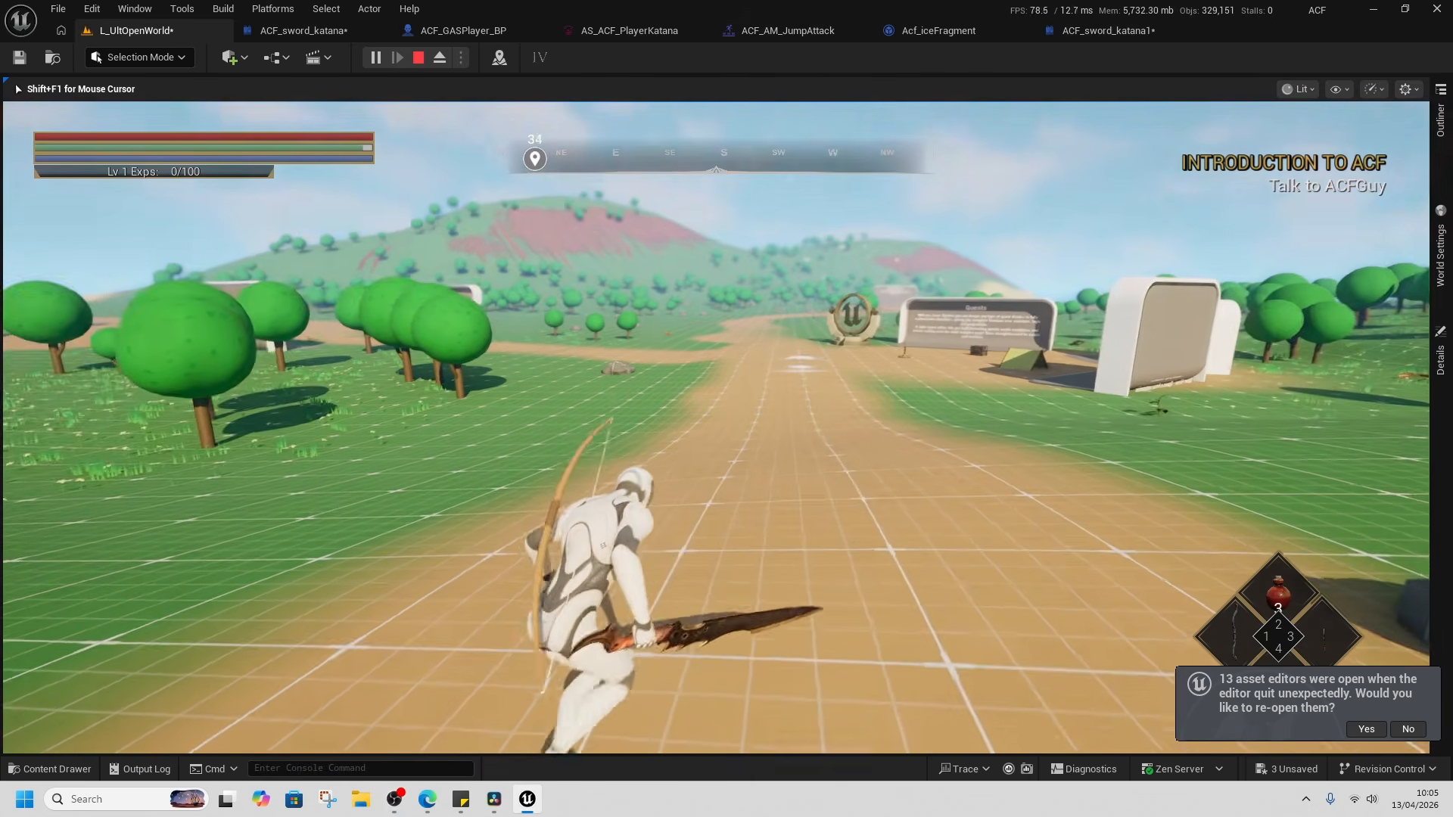
left_click(720, 368)
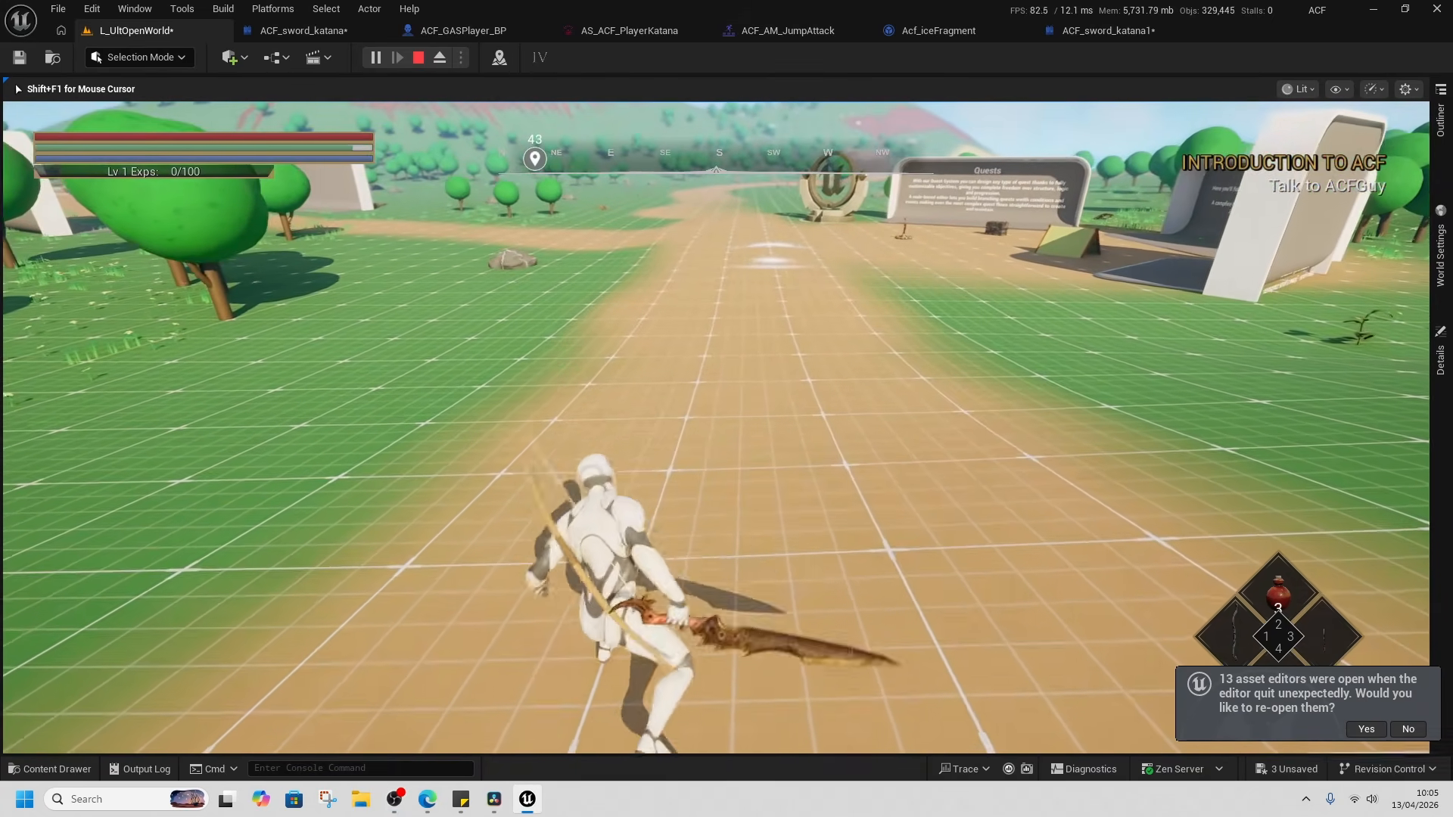
left_click(720, 368)
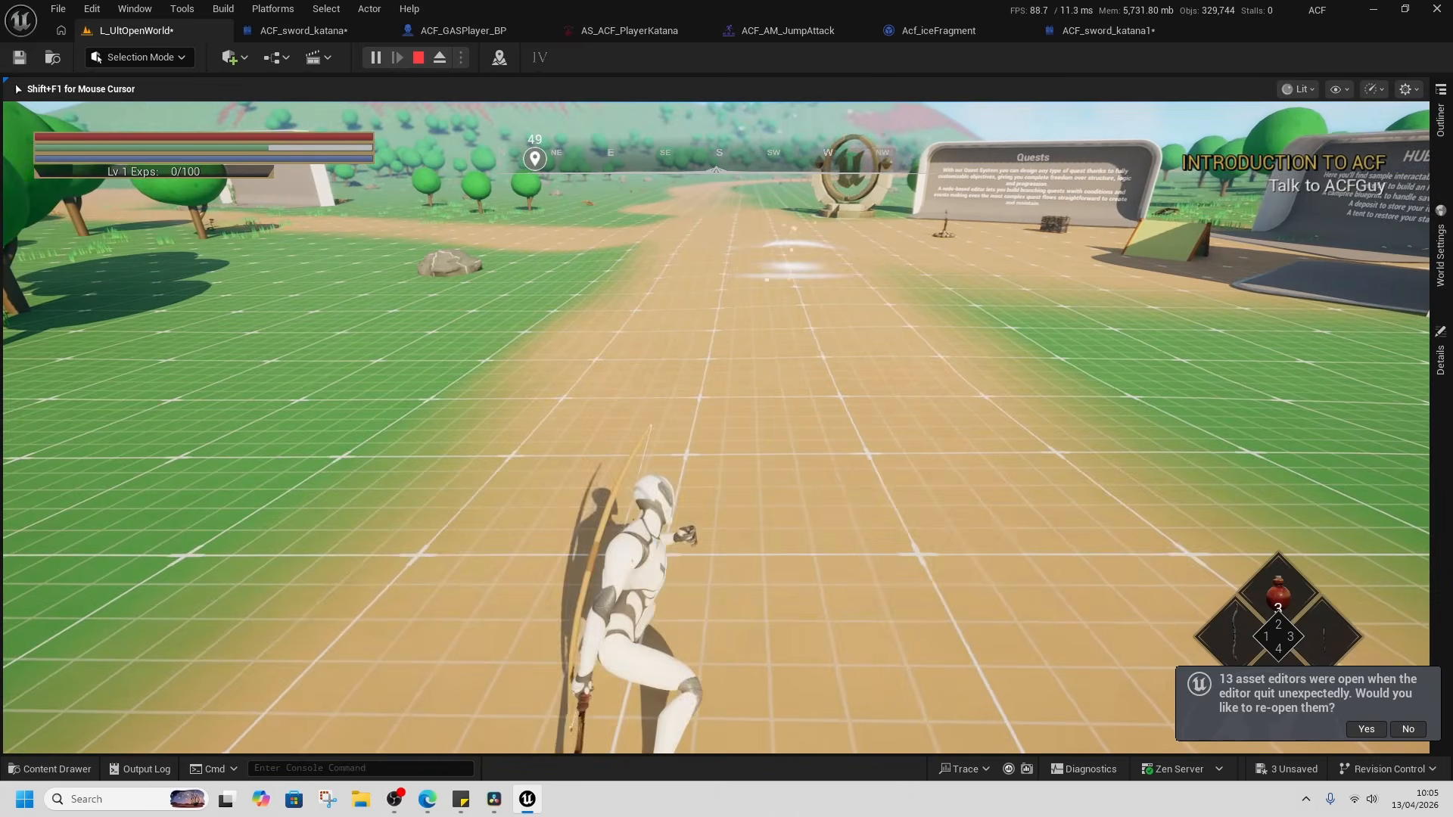
left_click(720, 367)
Equip the ACF Katana from the inventory and perform several attacks to test its ice effects.
key("i")
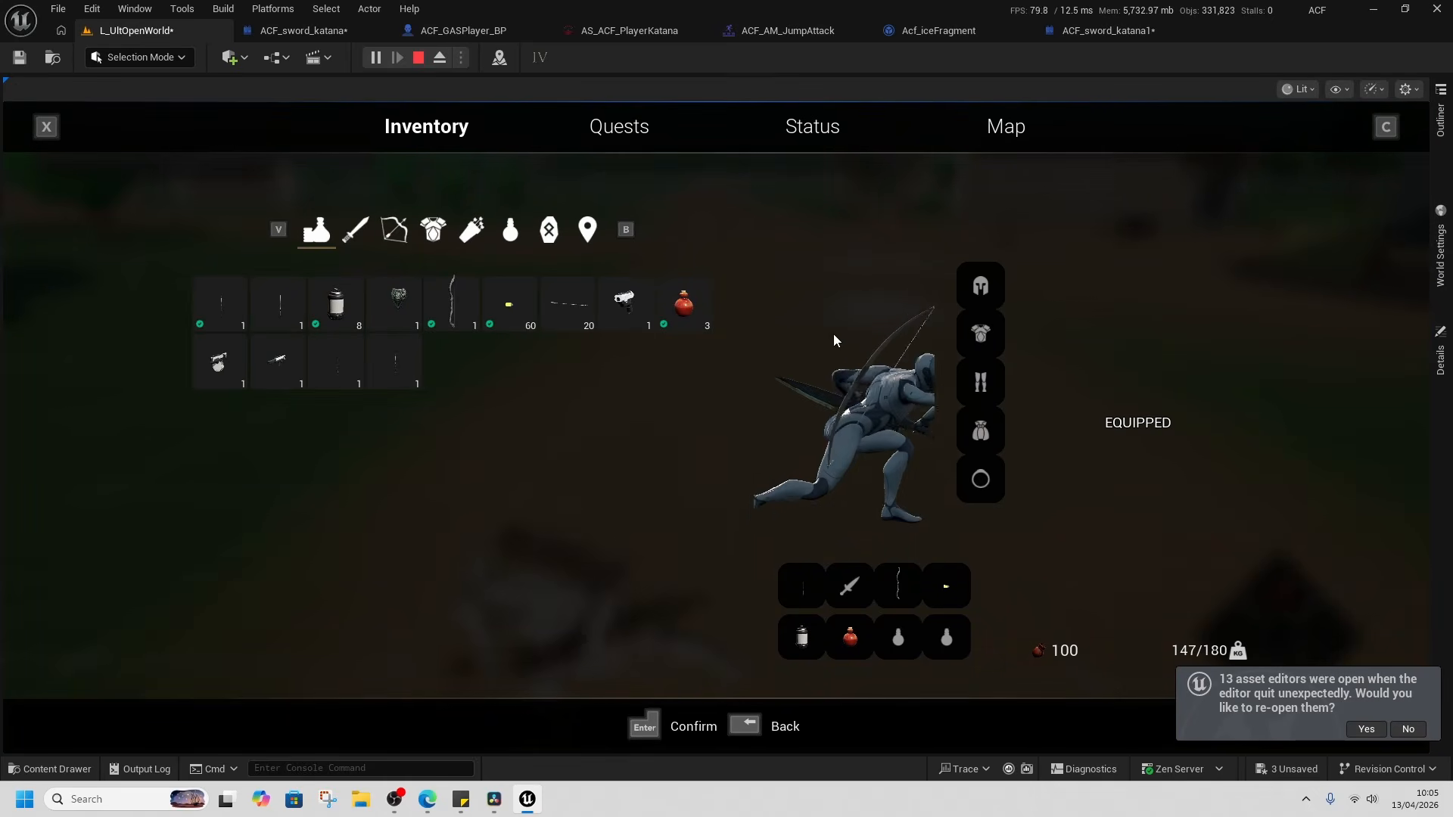
mouse_move(350, 345)
key("BackSpace")
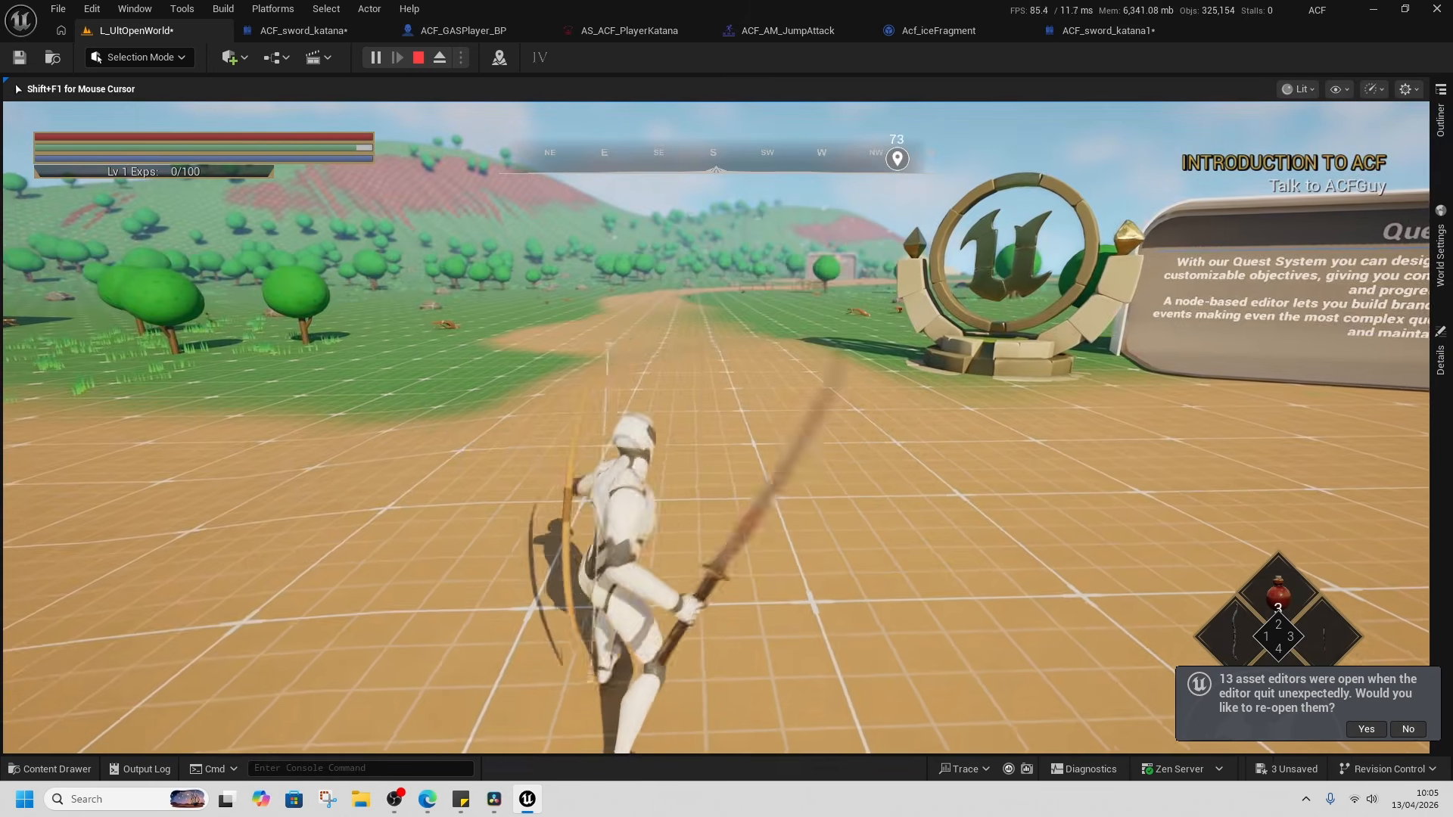
left_click(716, 427)
left_click(716, 428)
left_click(716, 428)
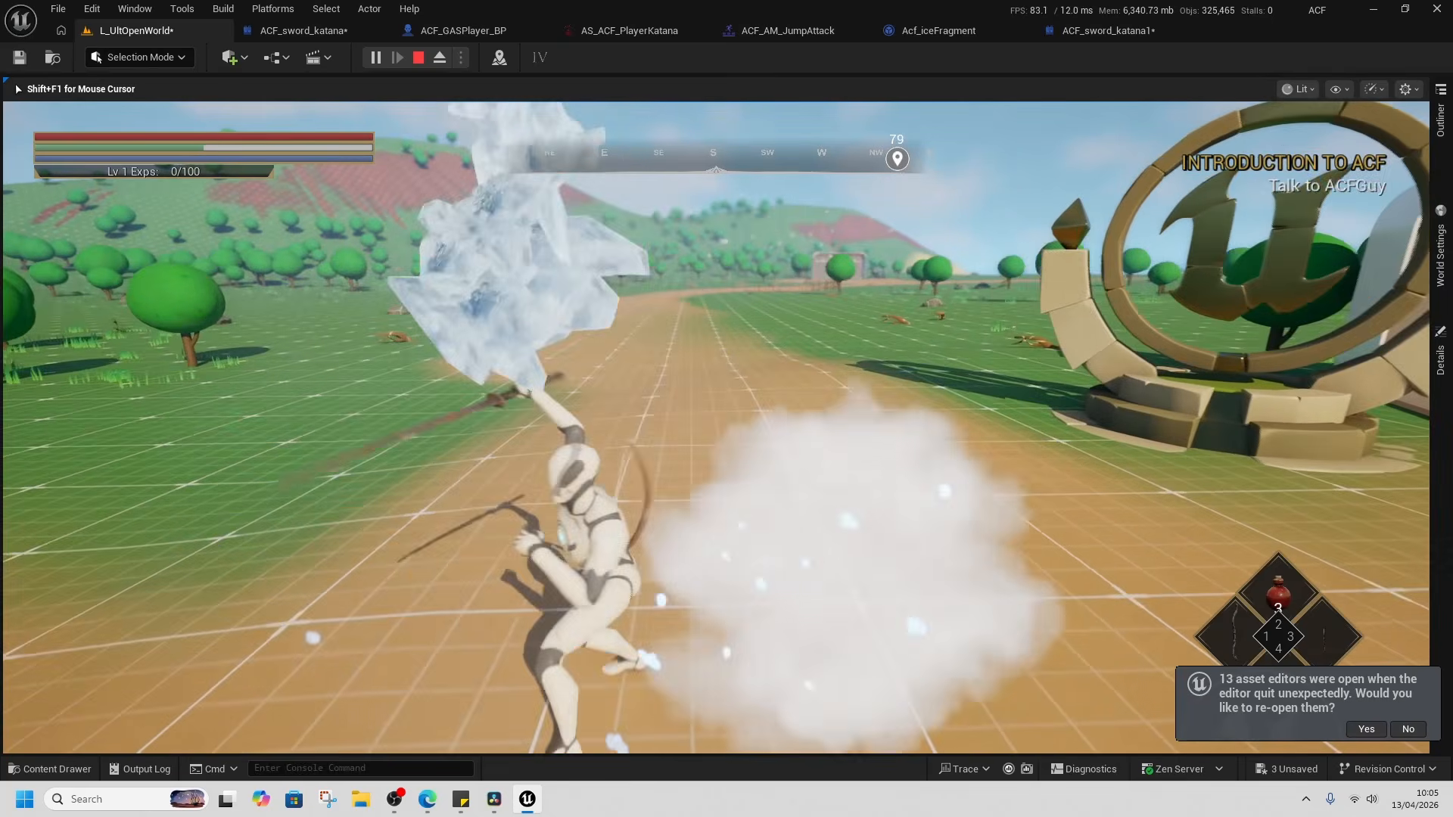
Perform a few more attacks with the equipped ACF Katana and stop the play session.
left_click(716, 428)
left_click(715, 428)
left_click(716, 427)
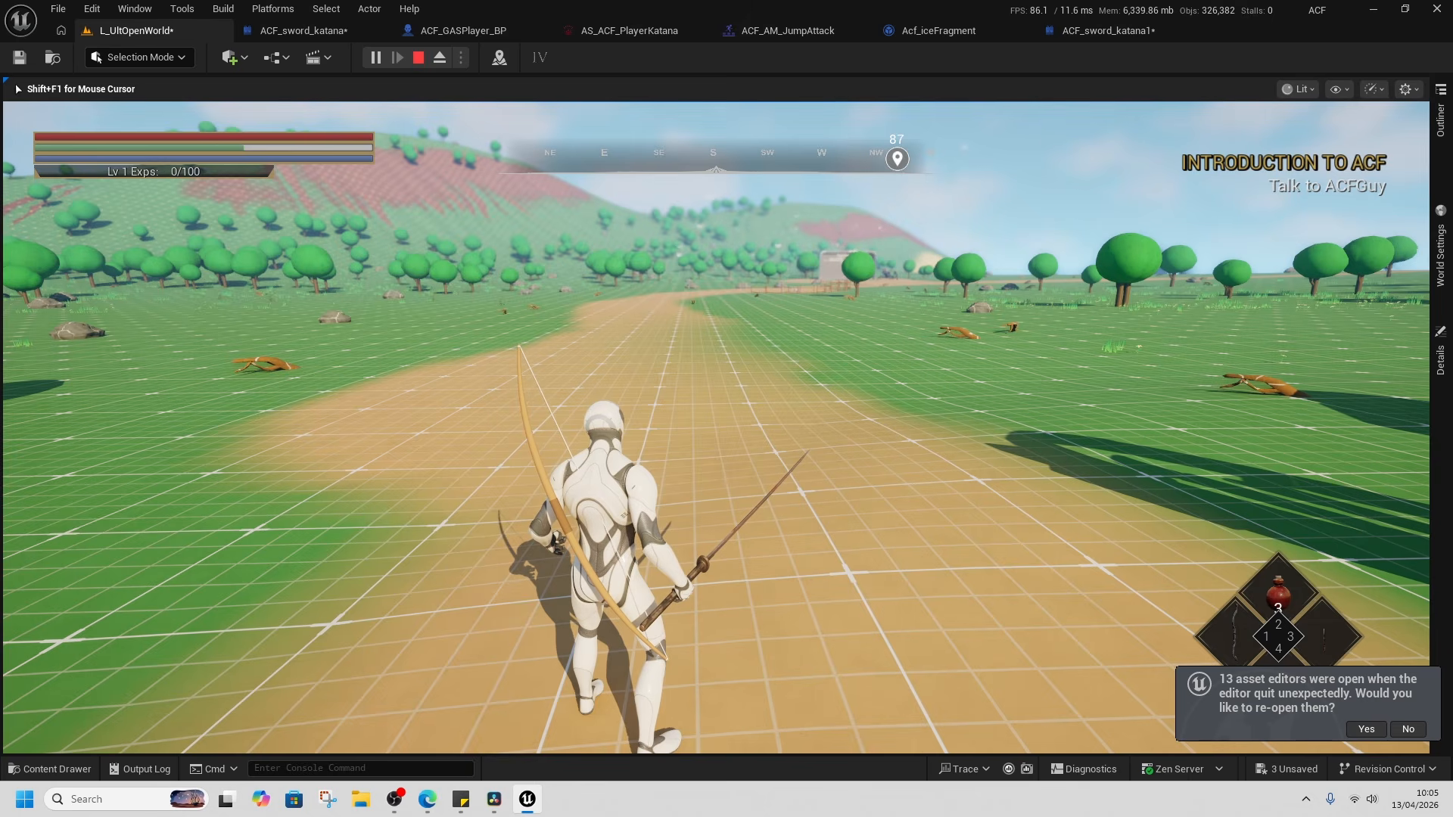
key("Escape")
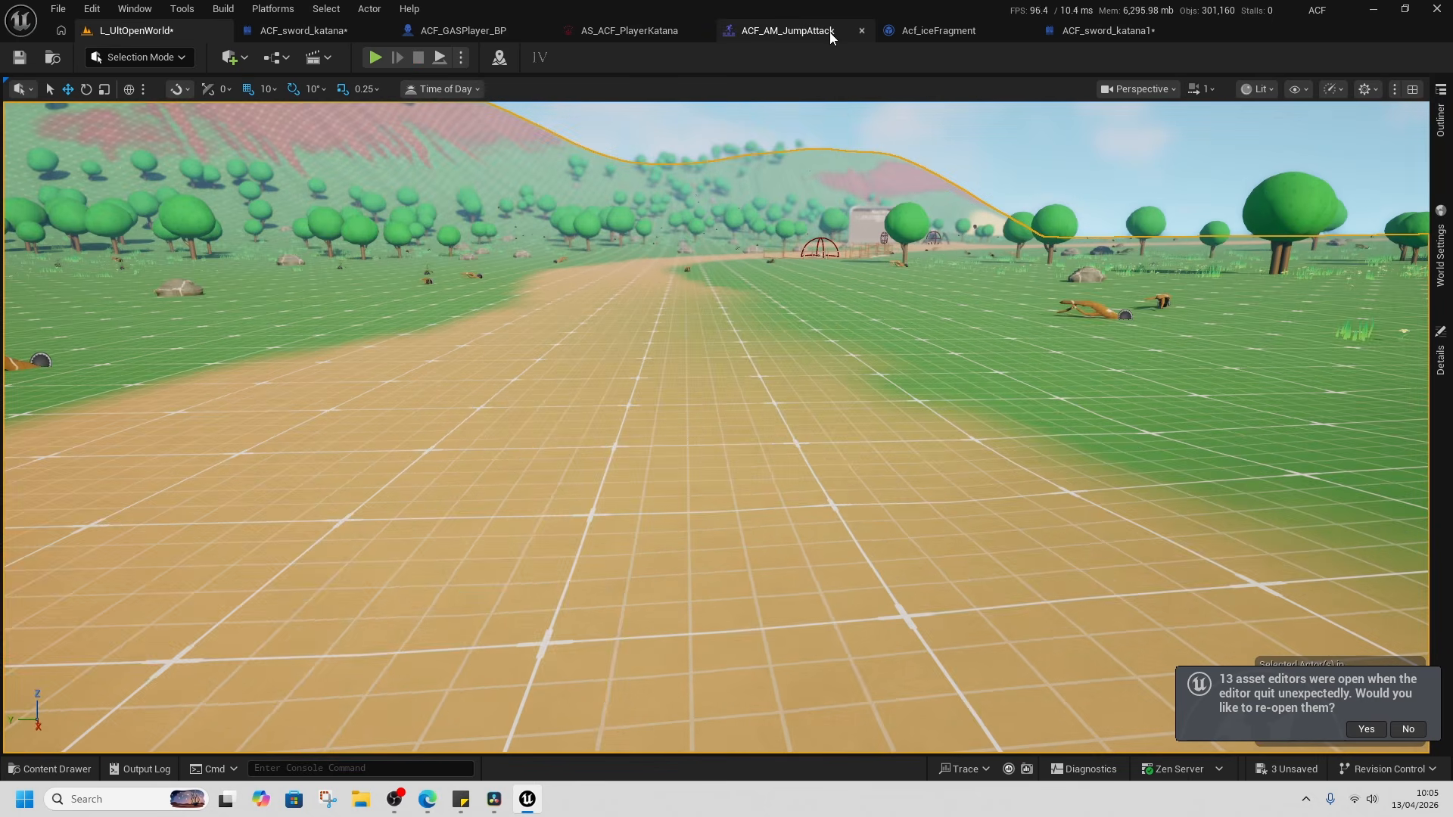
Enter Moveset.Katana as a gameplay tag and assign it as the Moveset Actions of ACF_sword_katana1.
left_click(1105, 38)
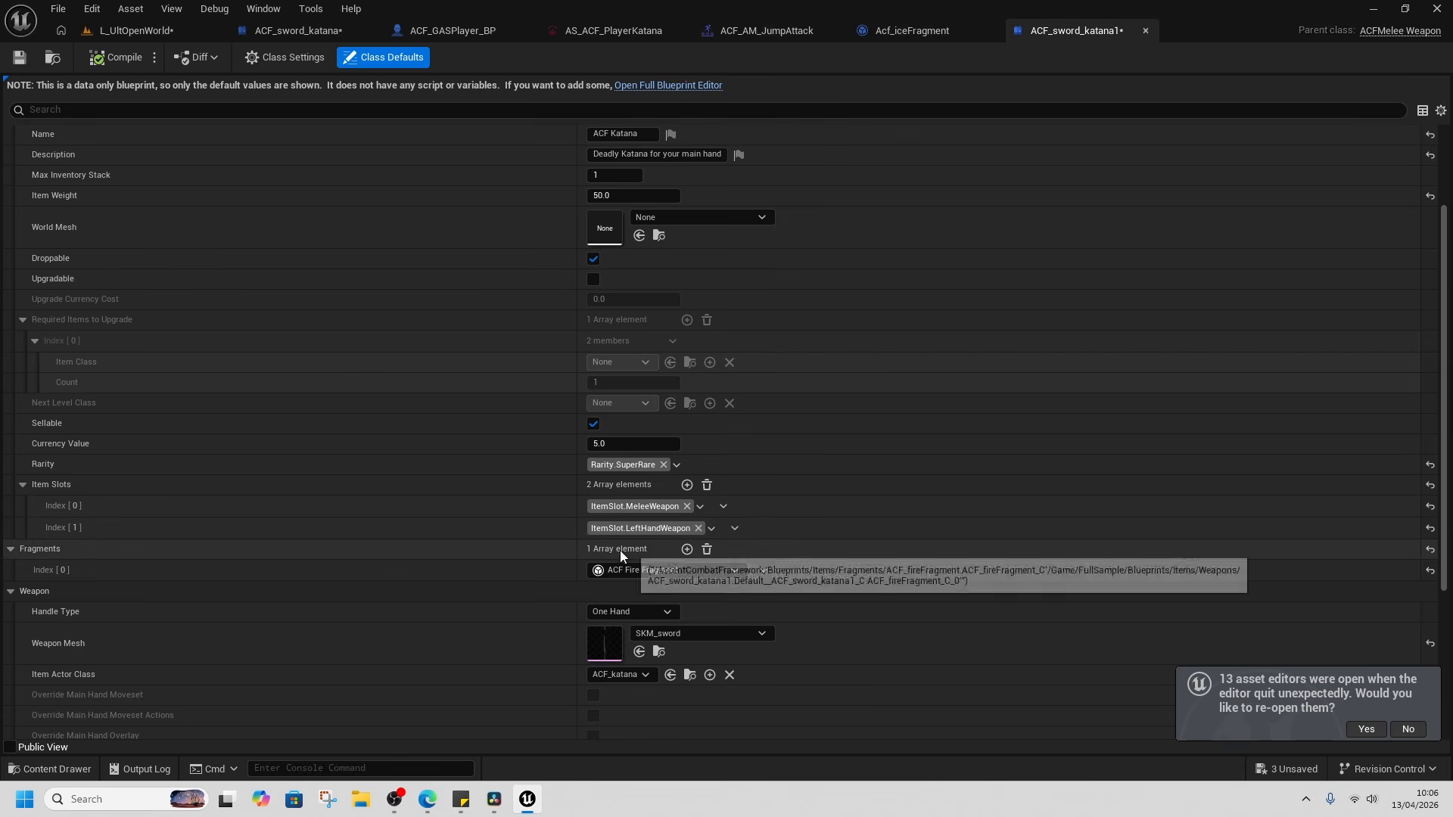
scroll(529, 566, "down", 3)
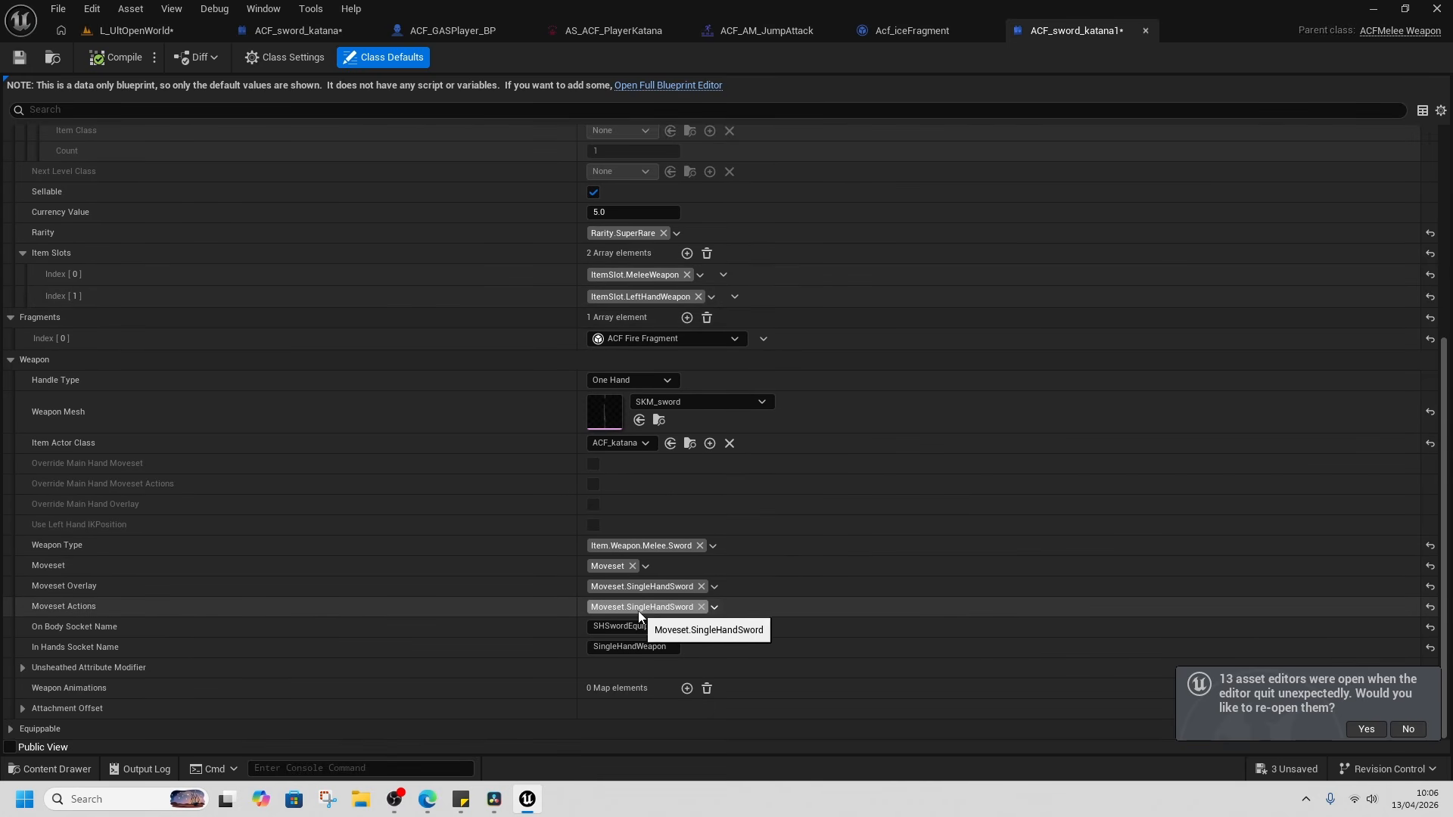
left_click(715, 607)
scroll(711, 512, "up", 5)
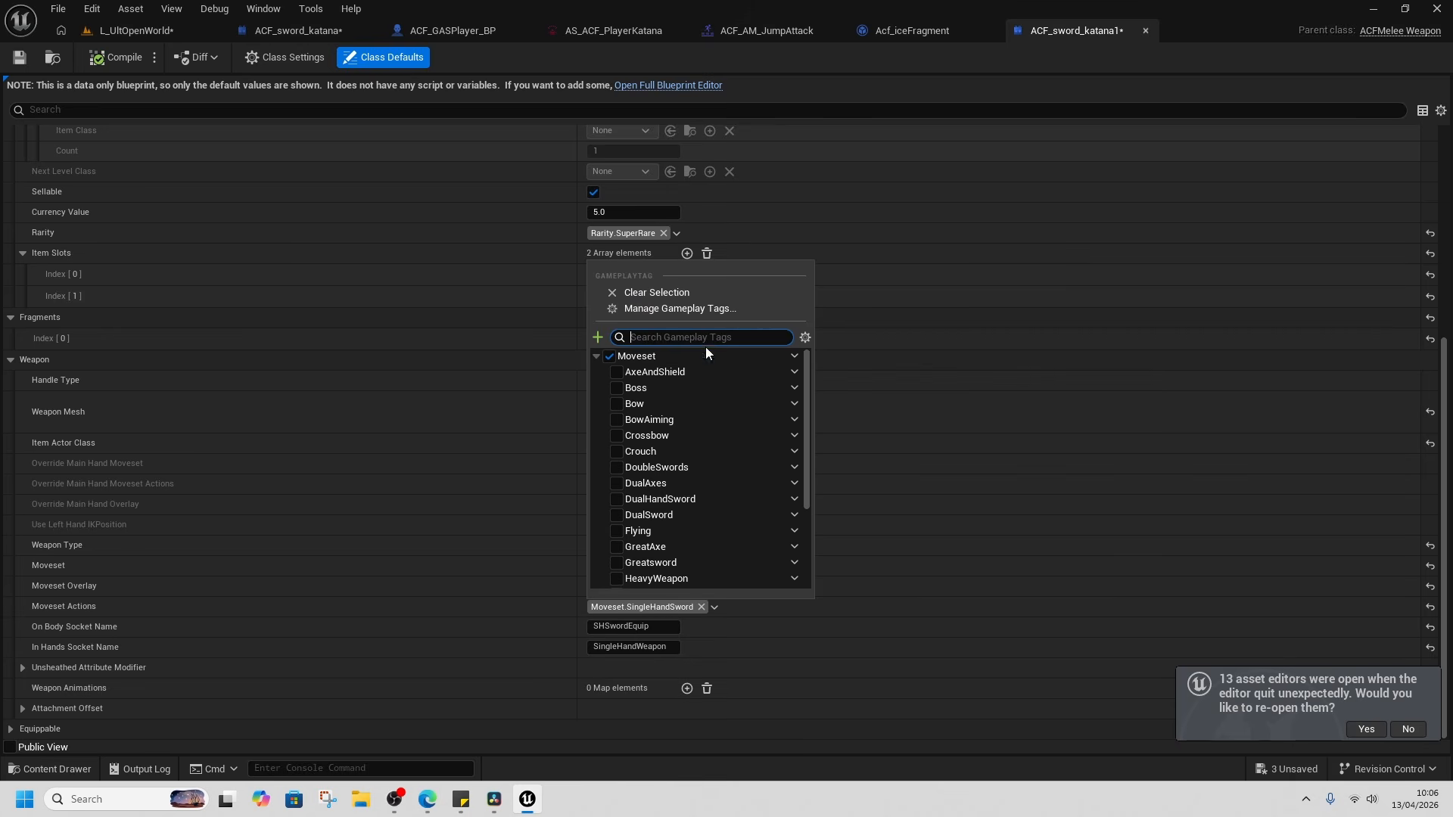
left_click(796, 357)
left_click(833, 379)
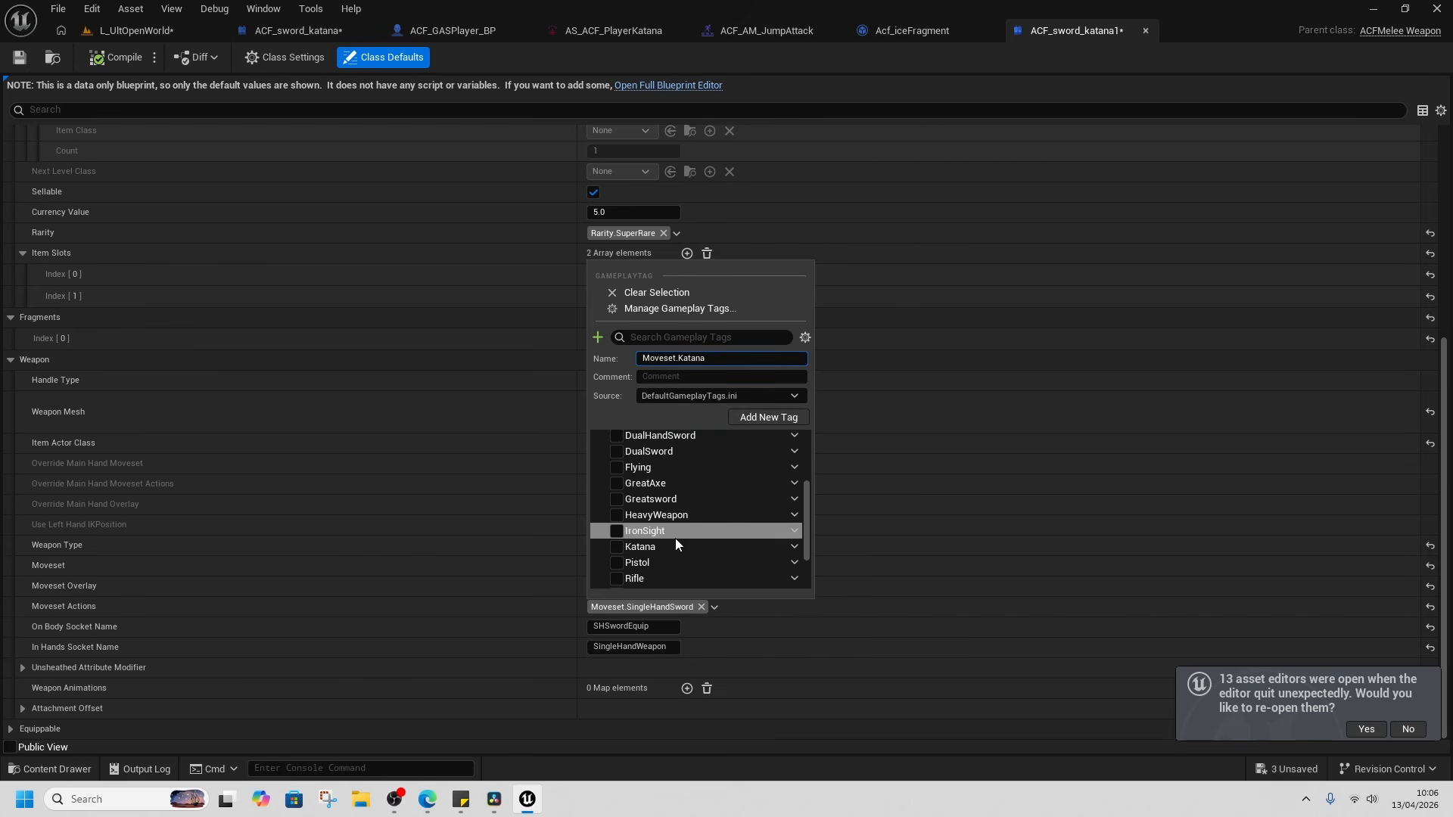
left_click(618, 546)
left_click(461, 607)
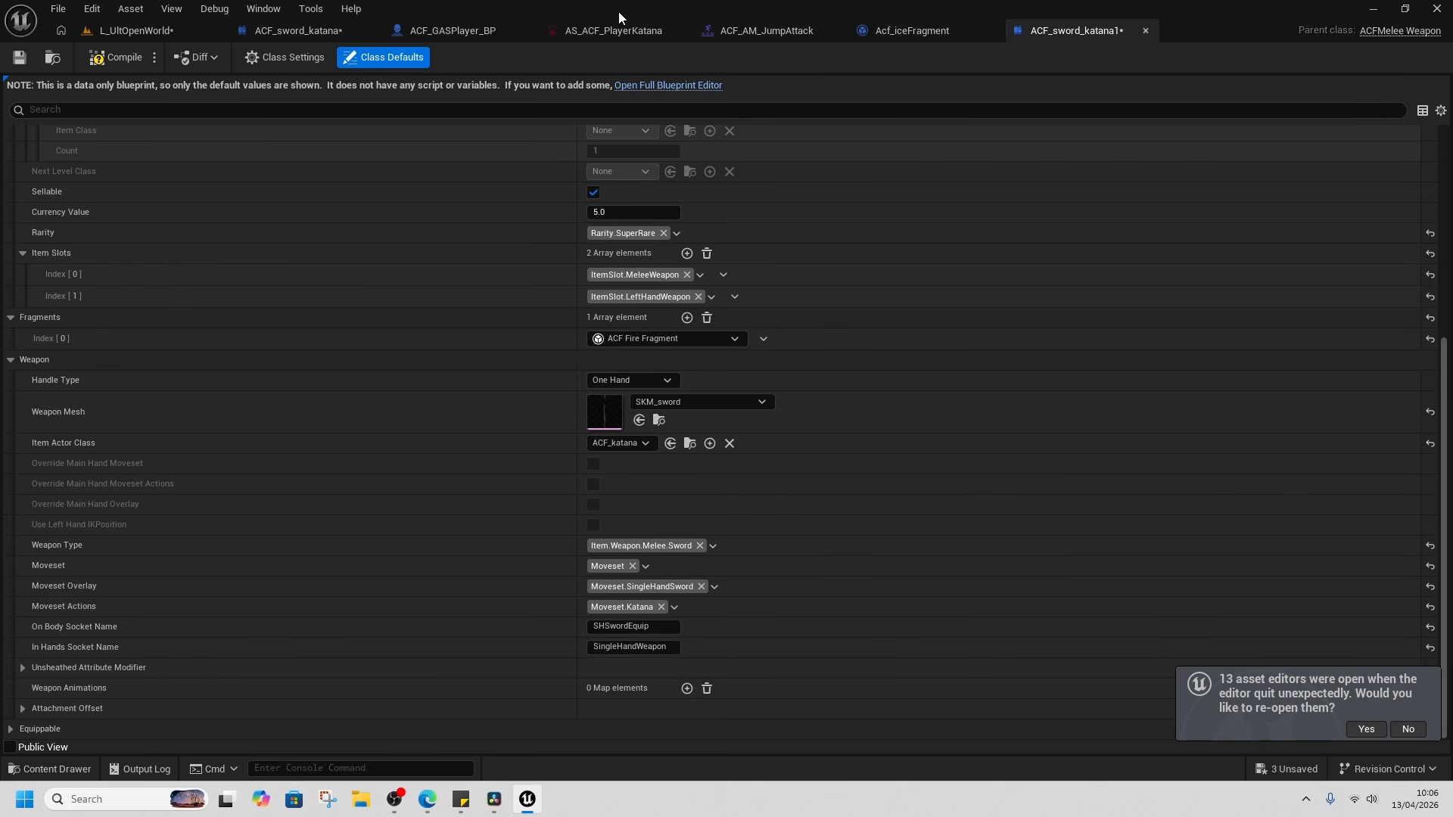
Locate the AS_ACF_PlayerKatana ability set among the project assets and inspect its Attack ability entry.
left_click(589, 29)
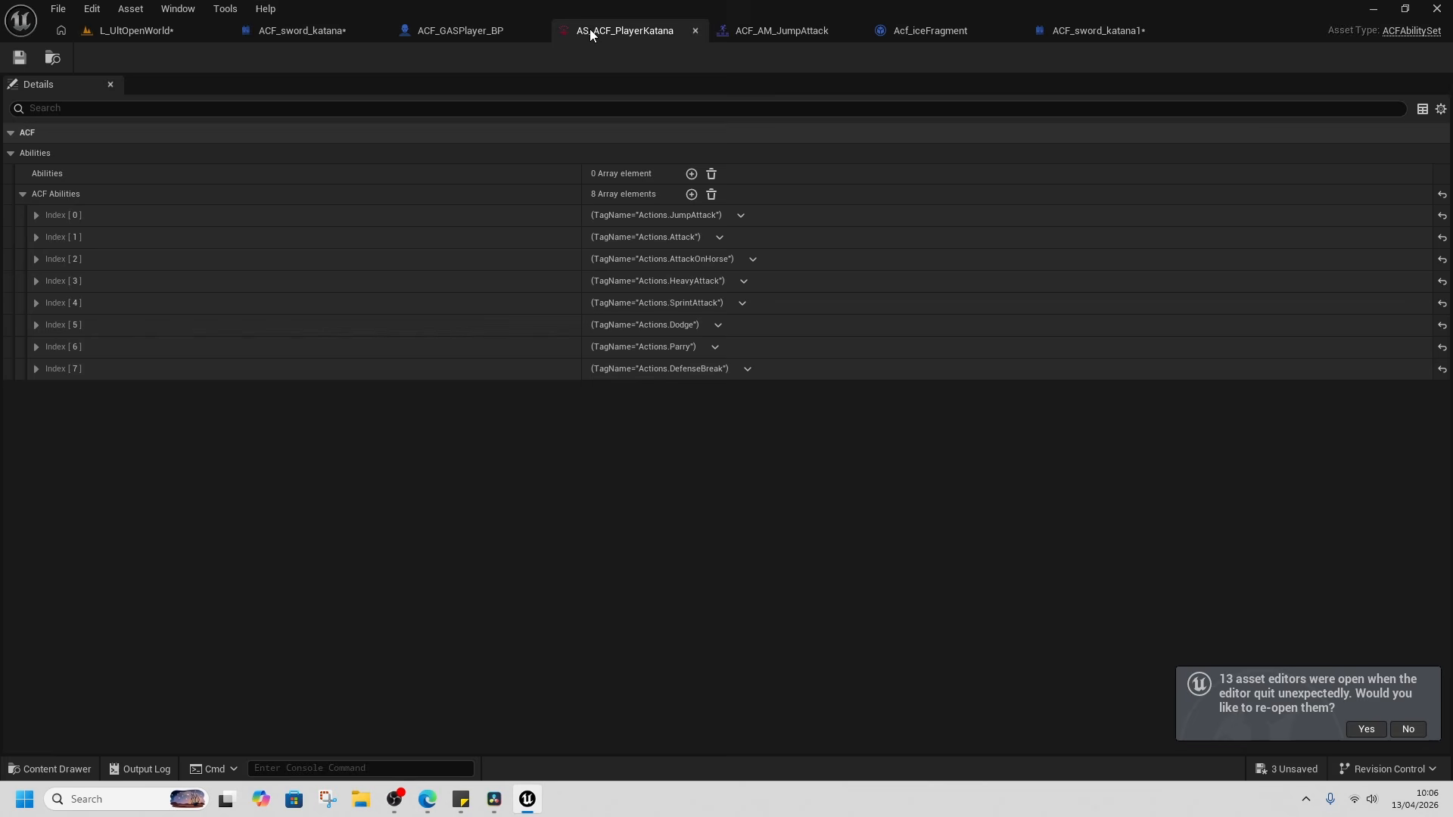
left_click(50, 59)
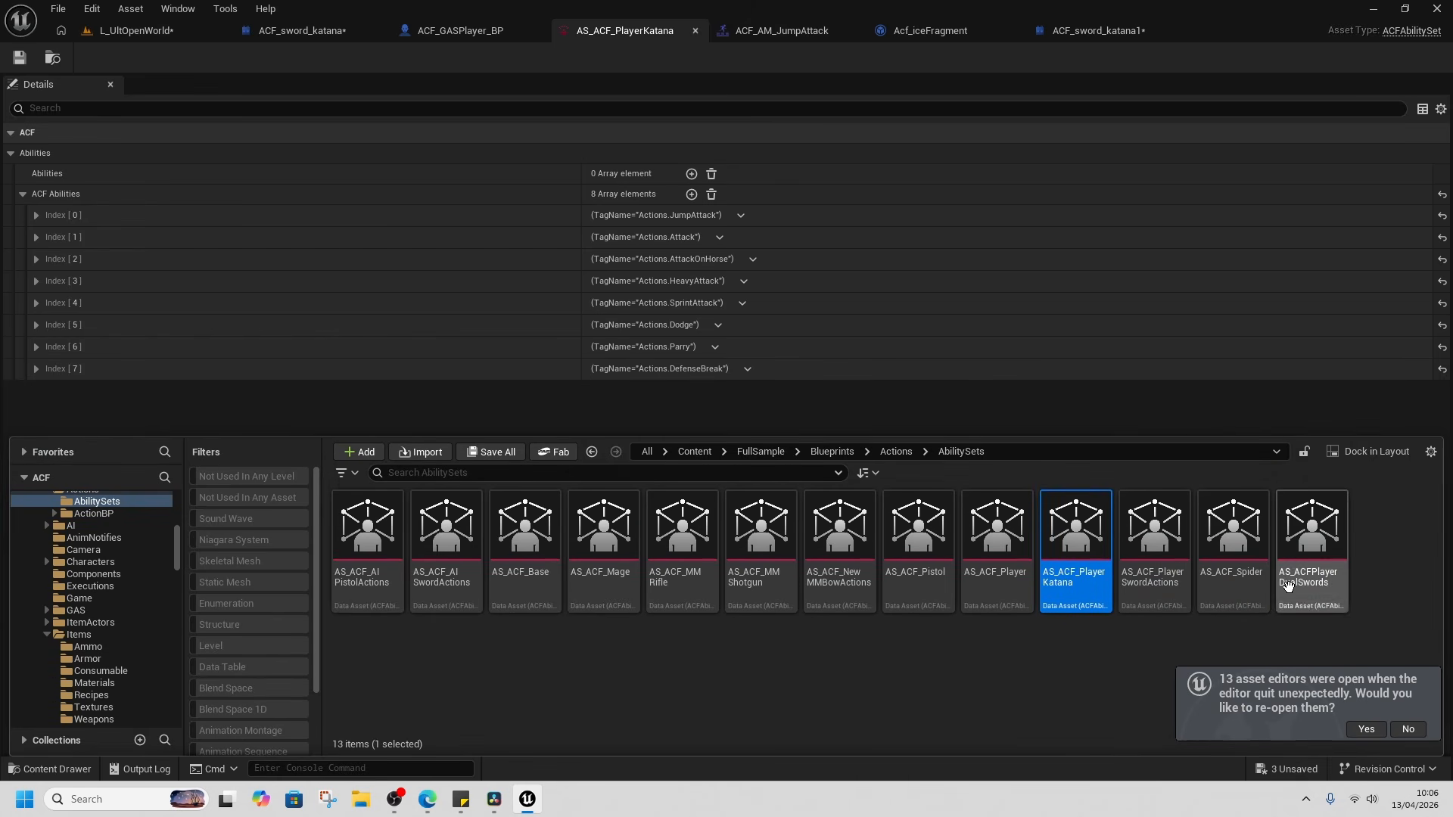
left_click(1140, 588)
double_click(1082, 590)
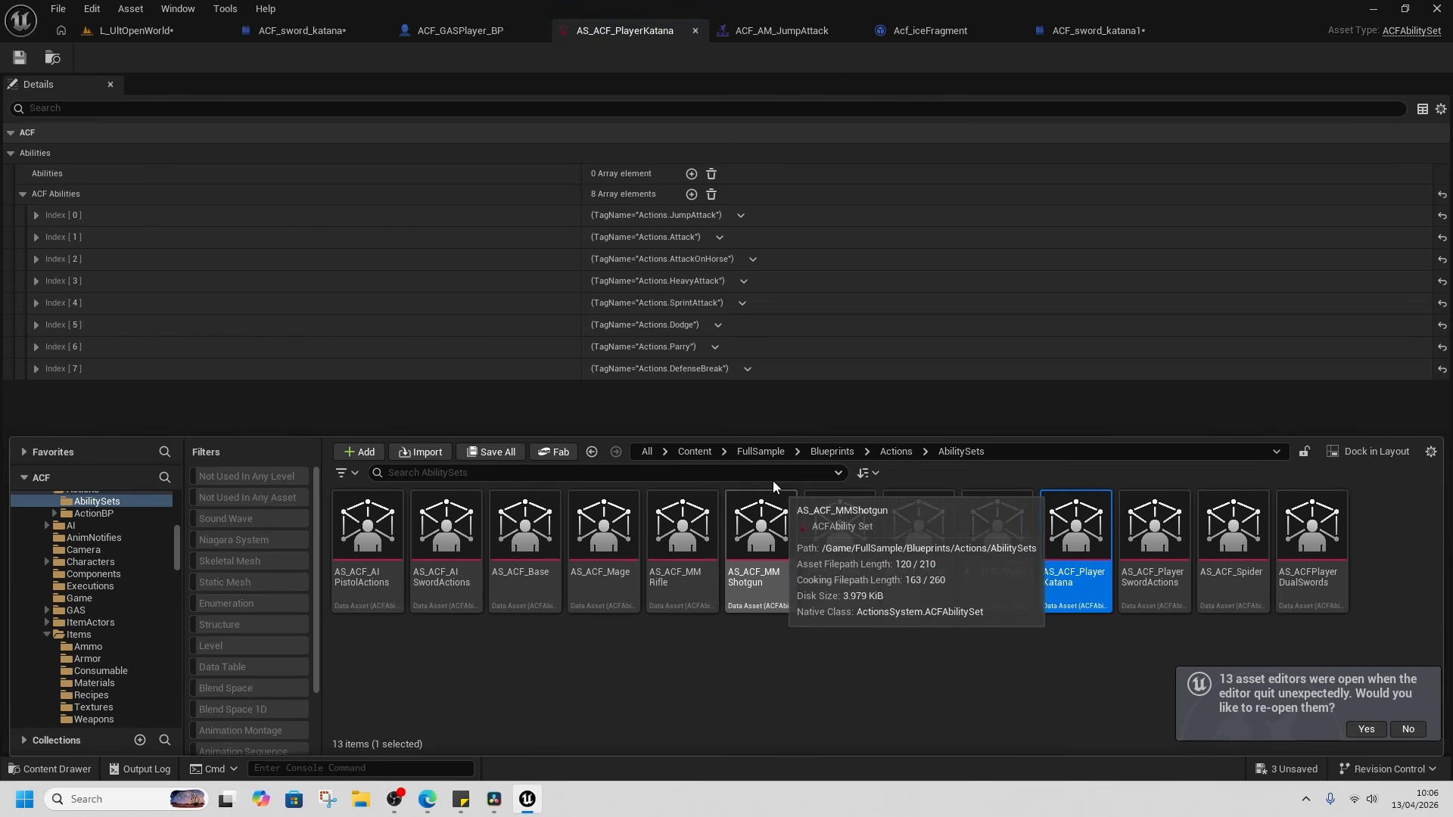
left_click(36, 214)
left_click(35, 215)
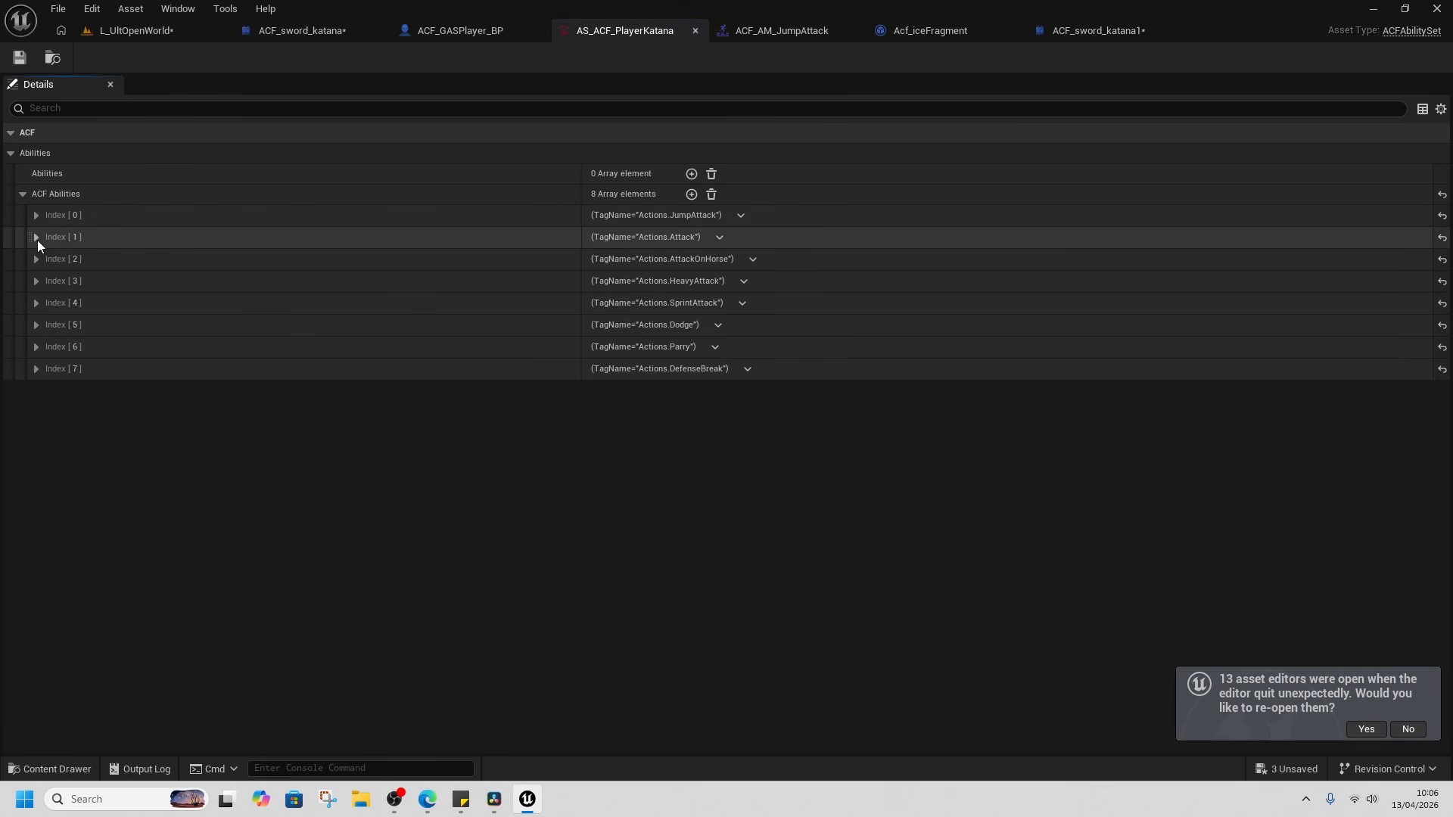
left_click(36, 237)
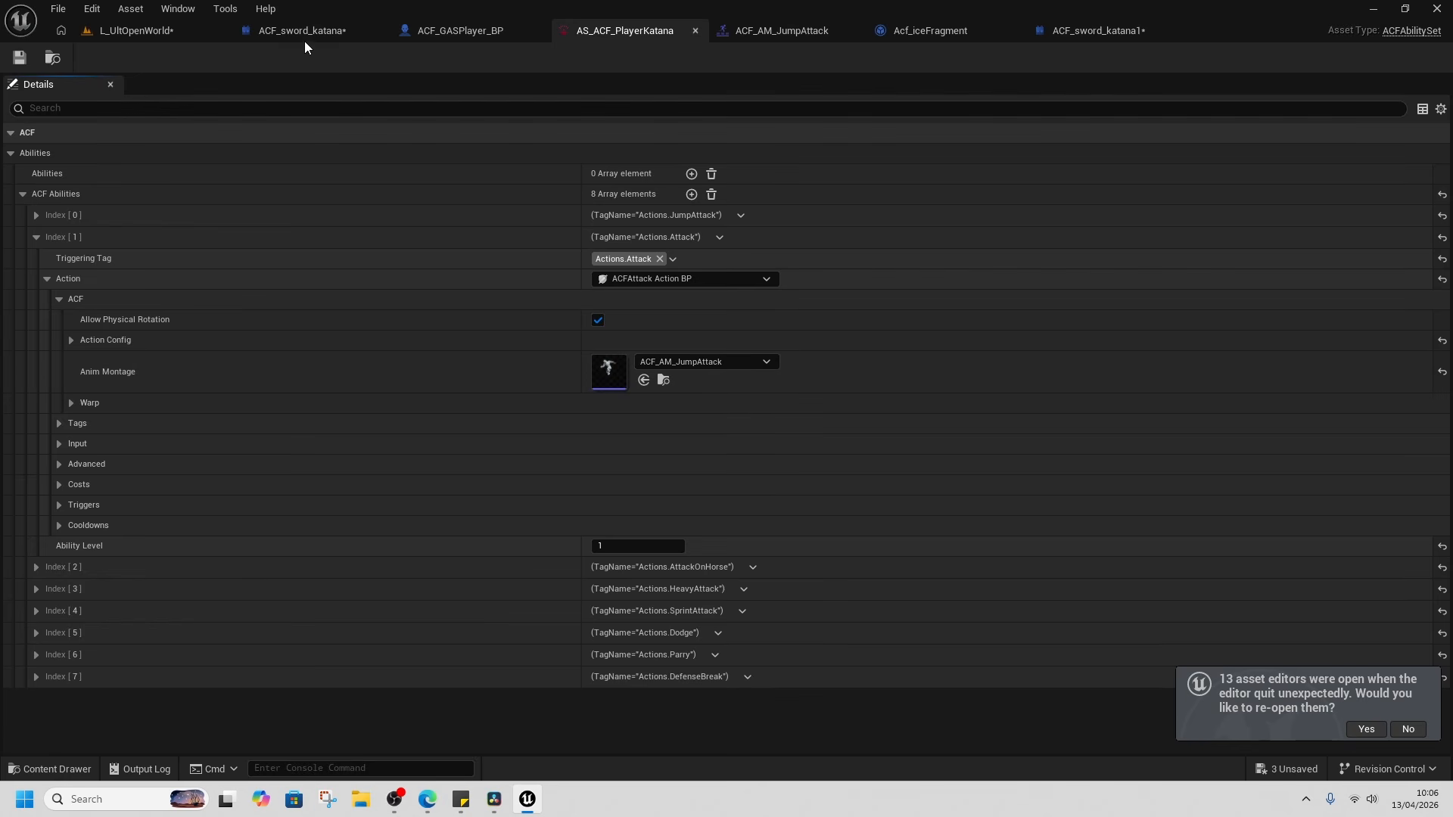
Add a new Moveset Abilities entry in ACF_GASPlayer_BP with the tag Moveset.Katana.
left_click(460, 34)
left_click(1440, 114)
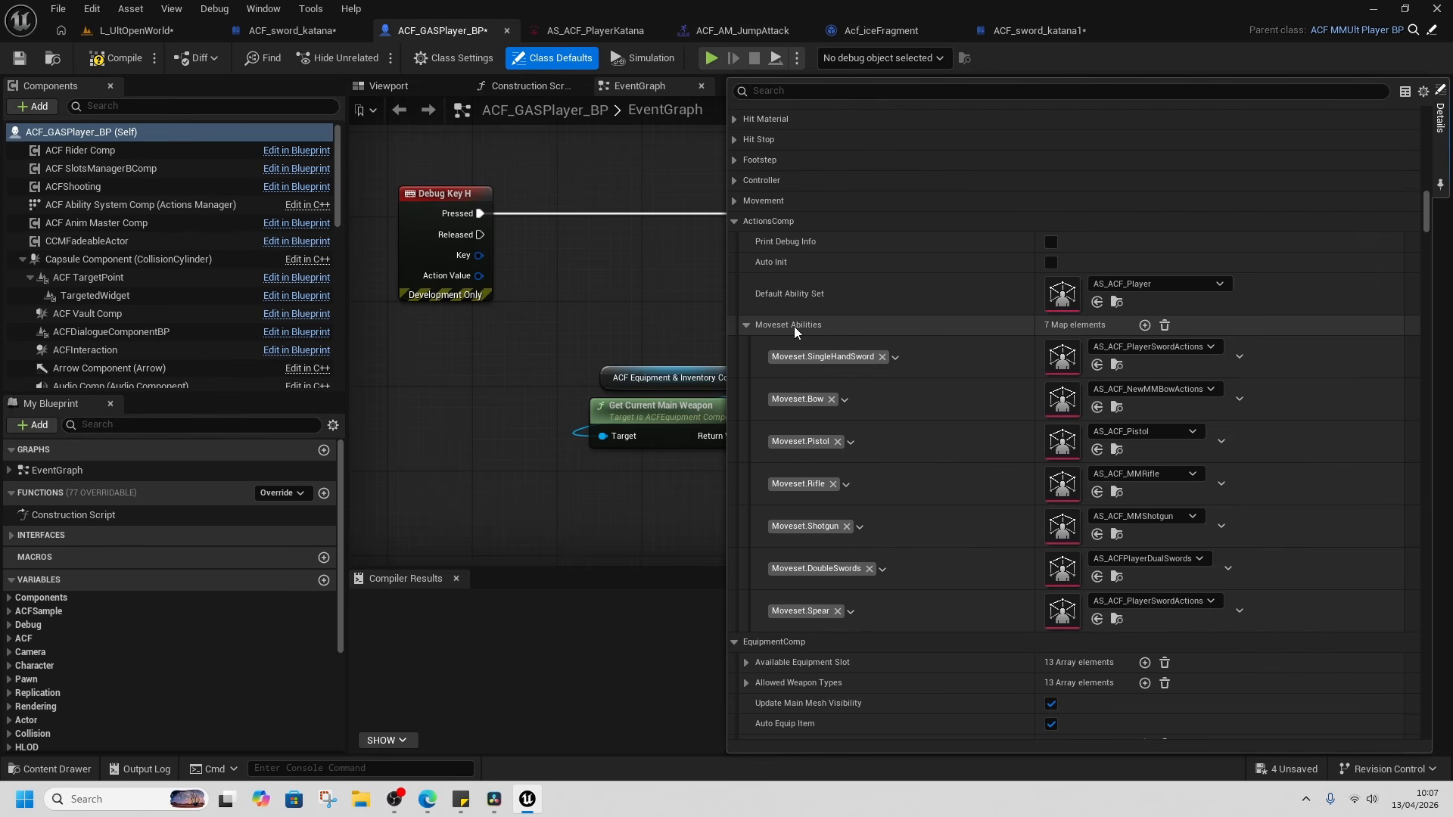
left_click(1146, 326)
left_click(802, 655)
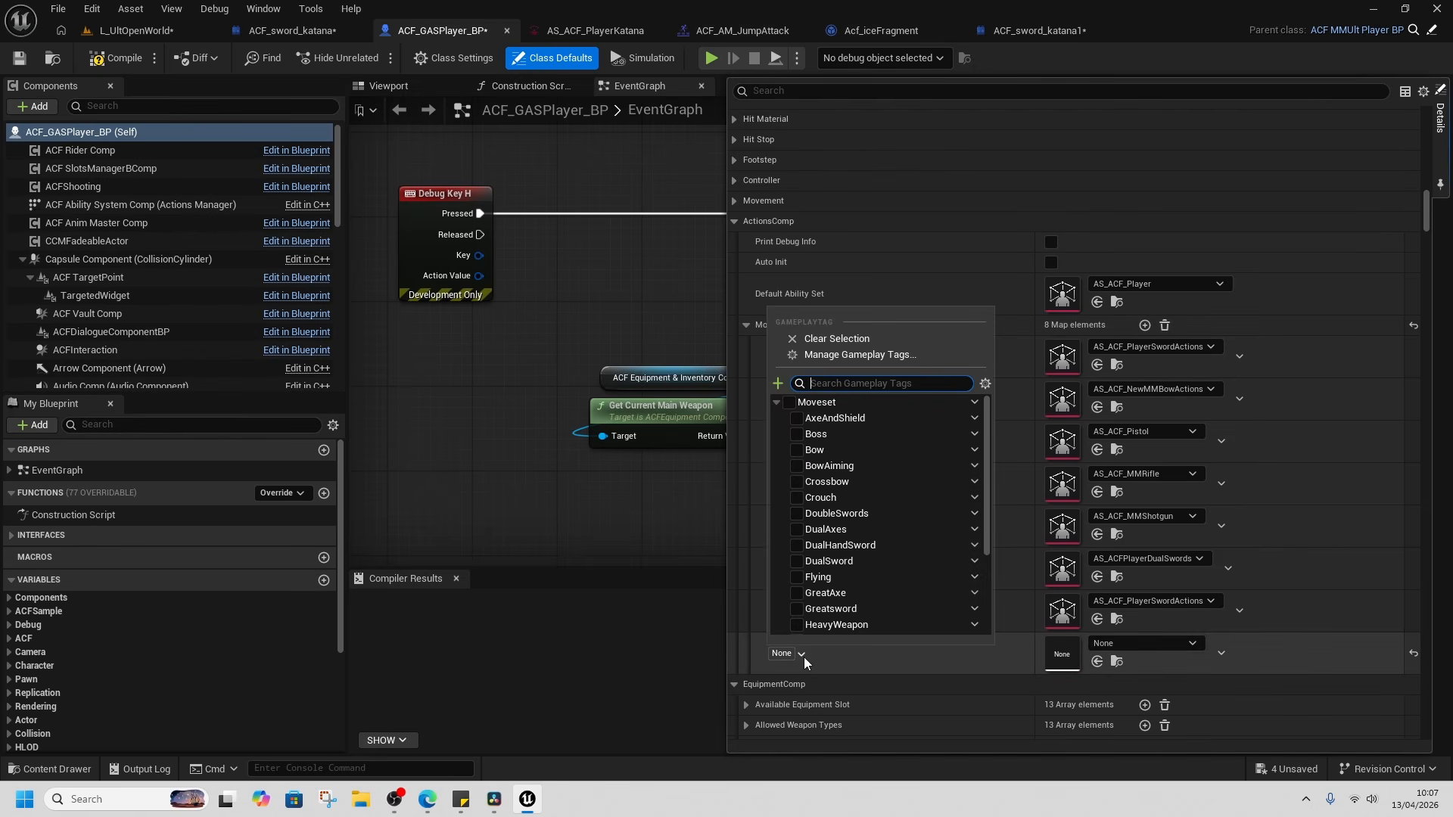
scroll(907, 560, "down", 2)
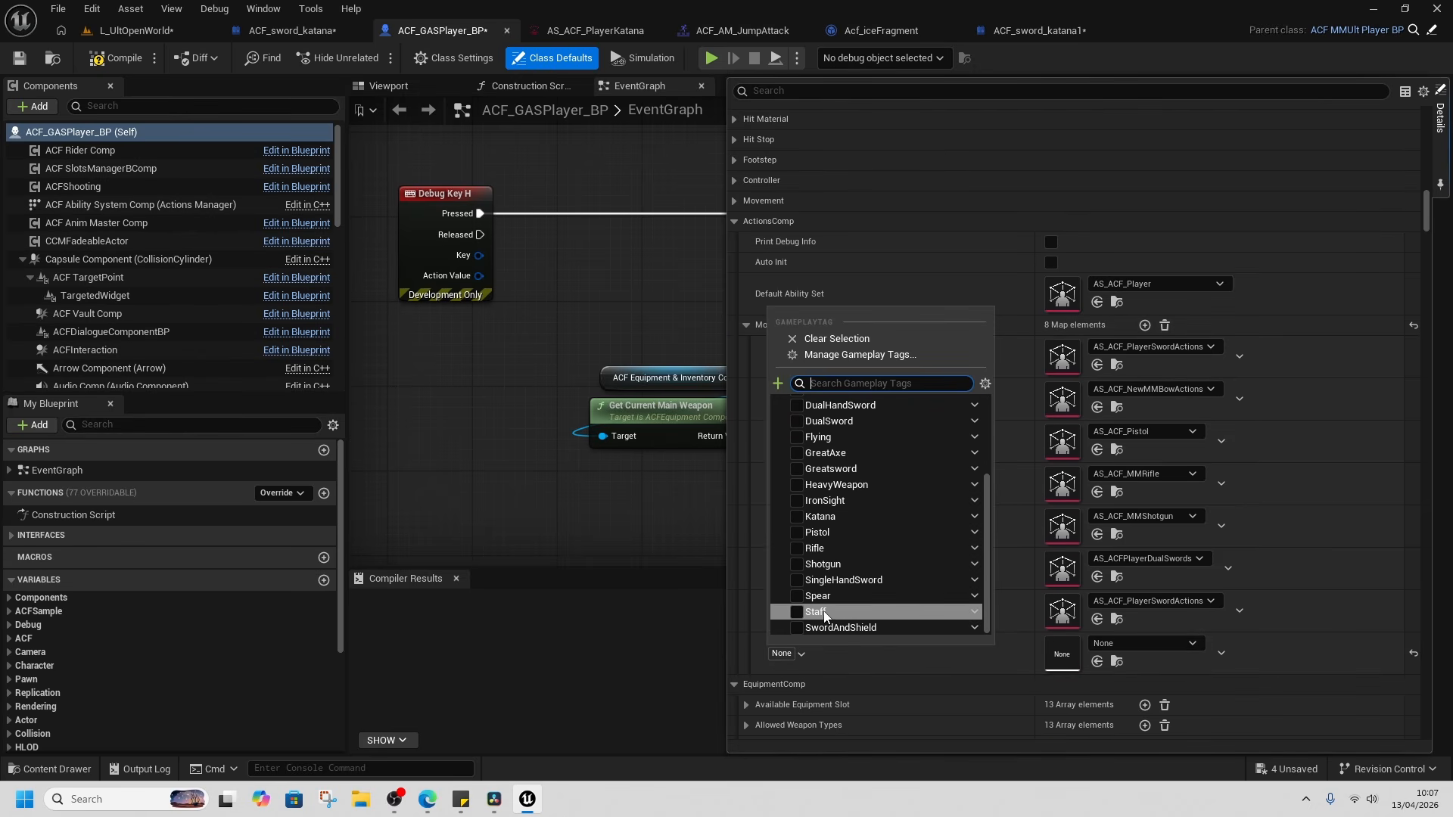
left_click(796, 516)
Assign the AS_ACF_PlayerKatana ability set to the Moveset.Katana entry, and compile and save the blueprint.
left_click(1135, 643)
scroll(1240, 541, "down", 1)
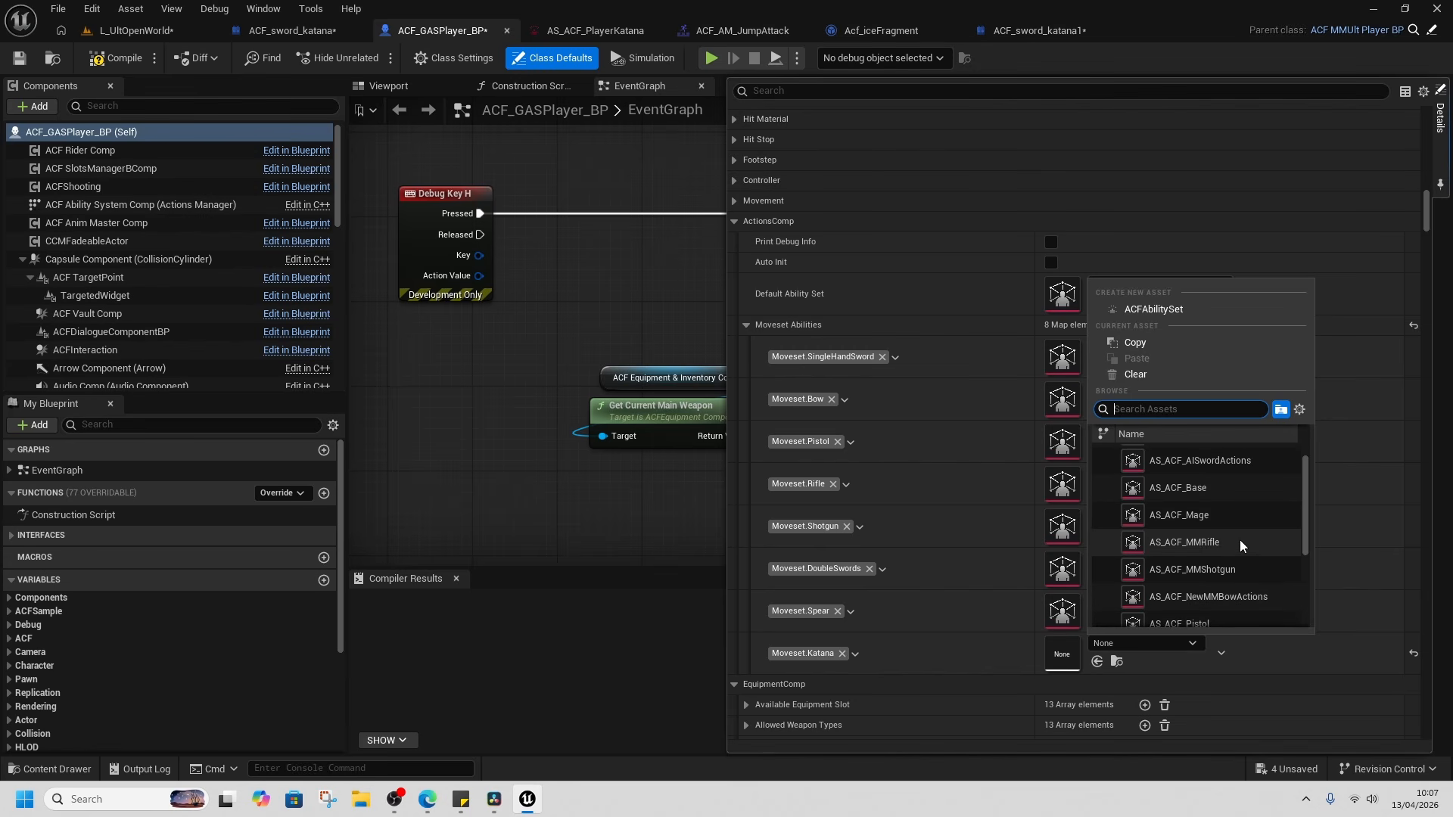
scroll(1244, 575, "down", 3)
left_click(1228, 558)
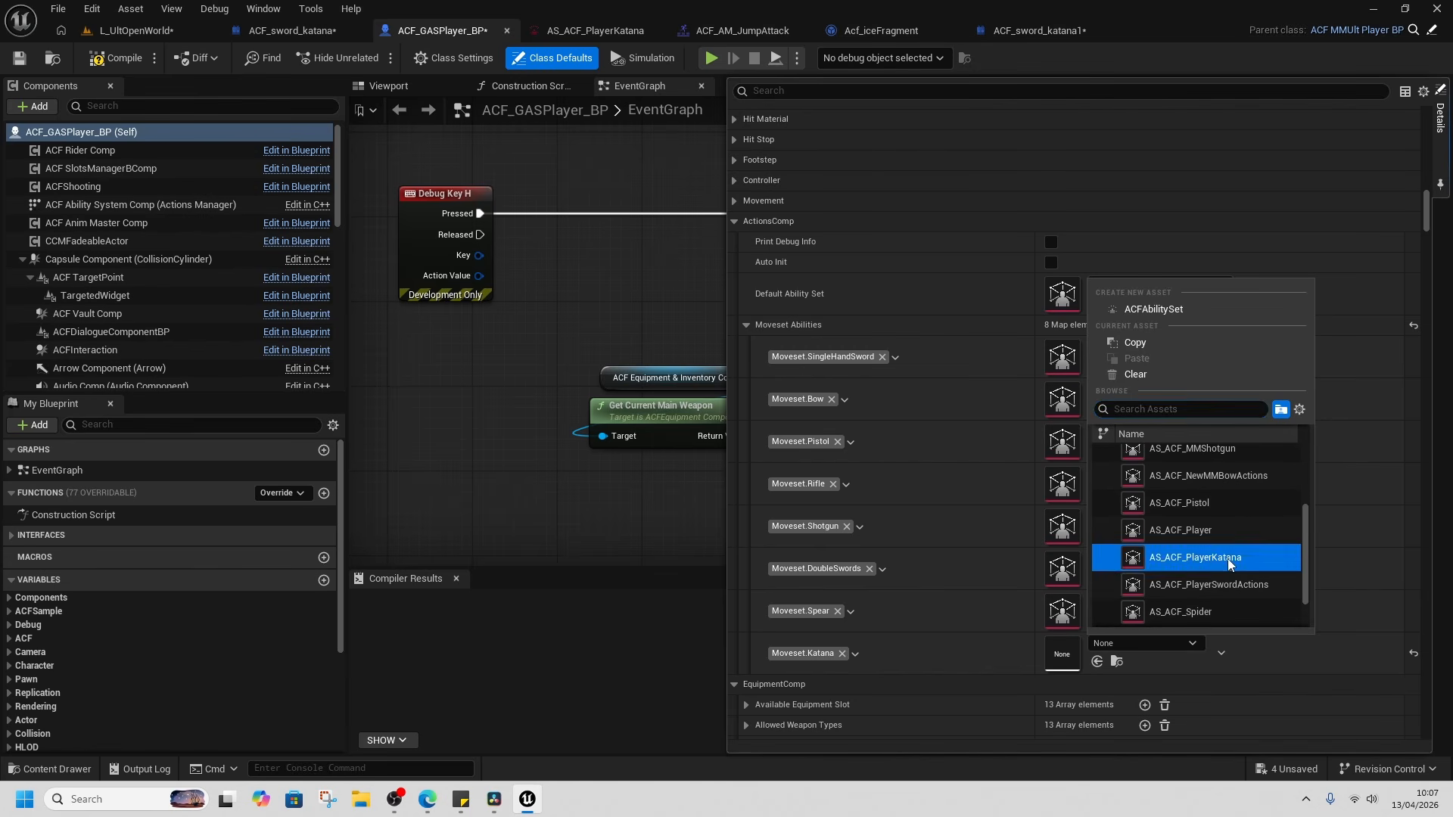
left_click(109, 61)
left_click(19, 59)
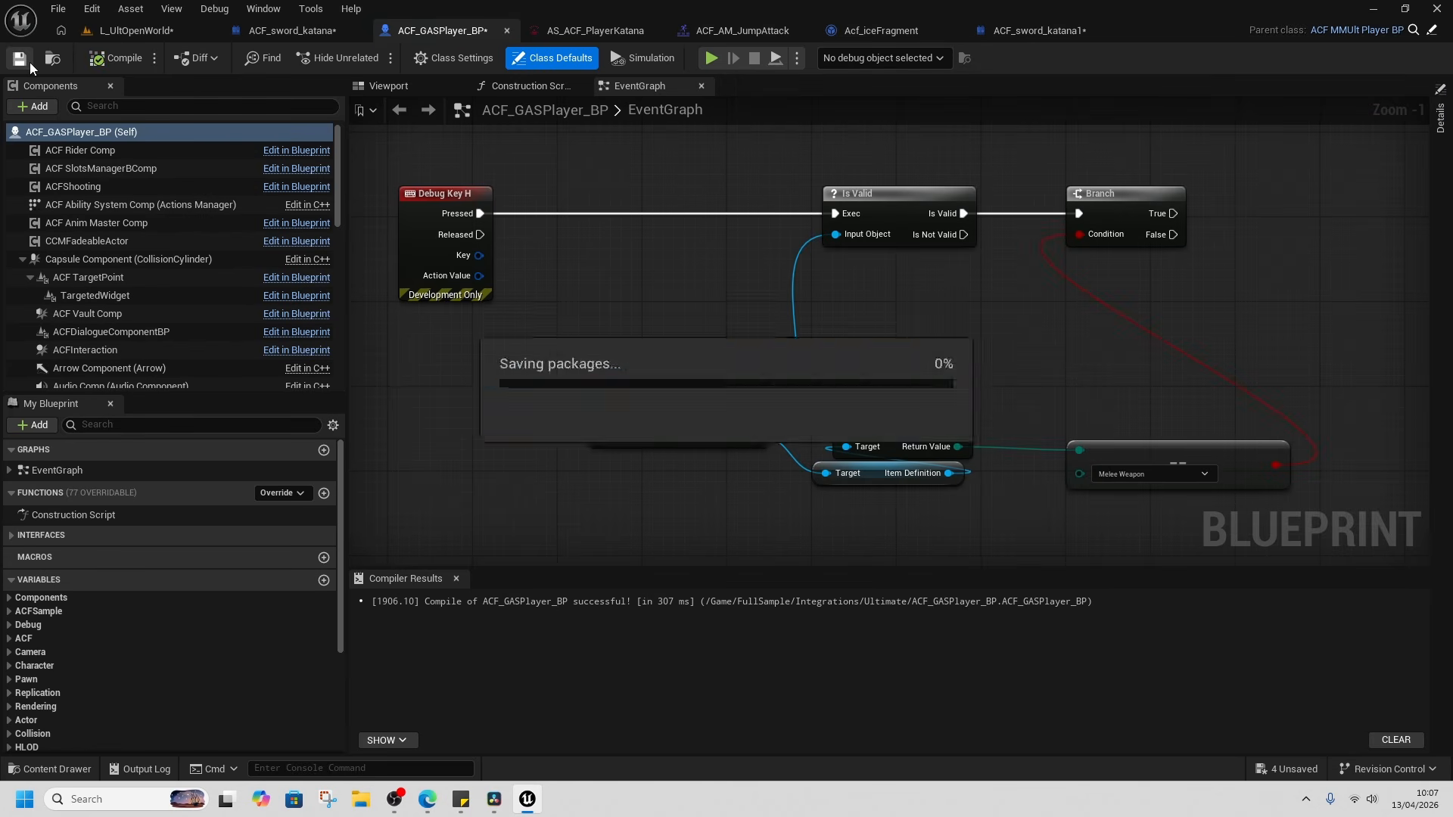
Play the L_UltOpenWorld level from the path near the katana pickup and collect the swords.
left_click(151, 30)
right_click_drag(716, 426, 912, 401)
key("w")
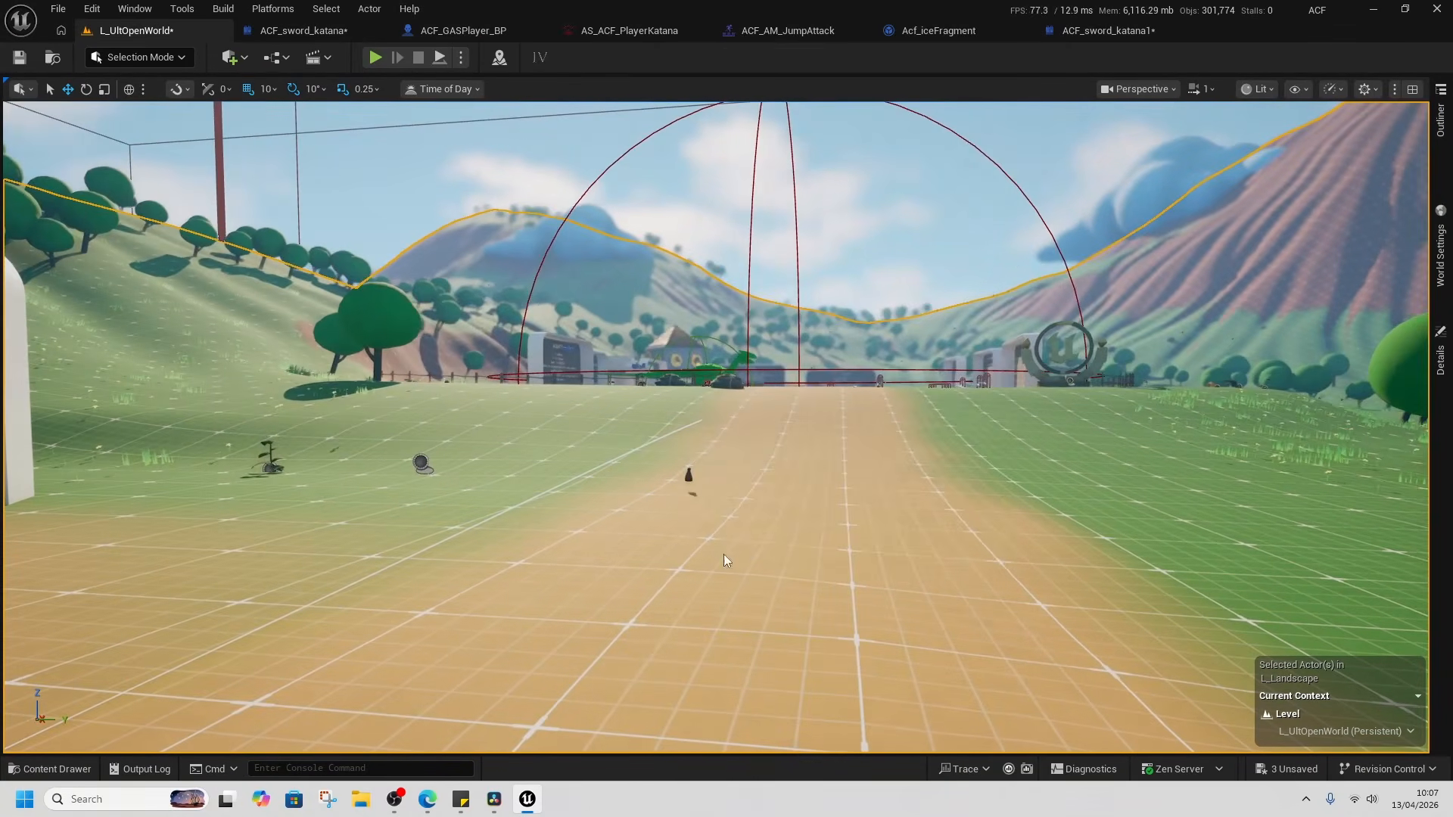
right_click(724, 554)
left_click(765, 545)
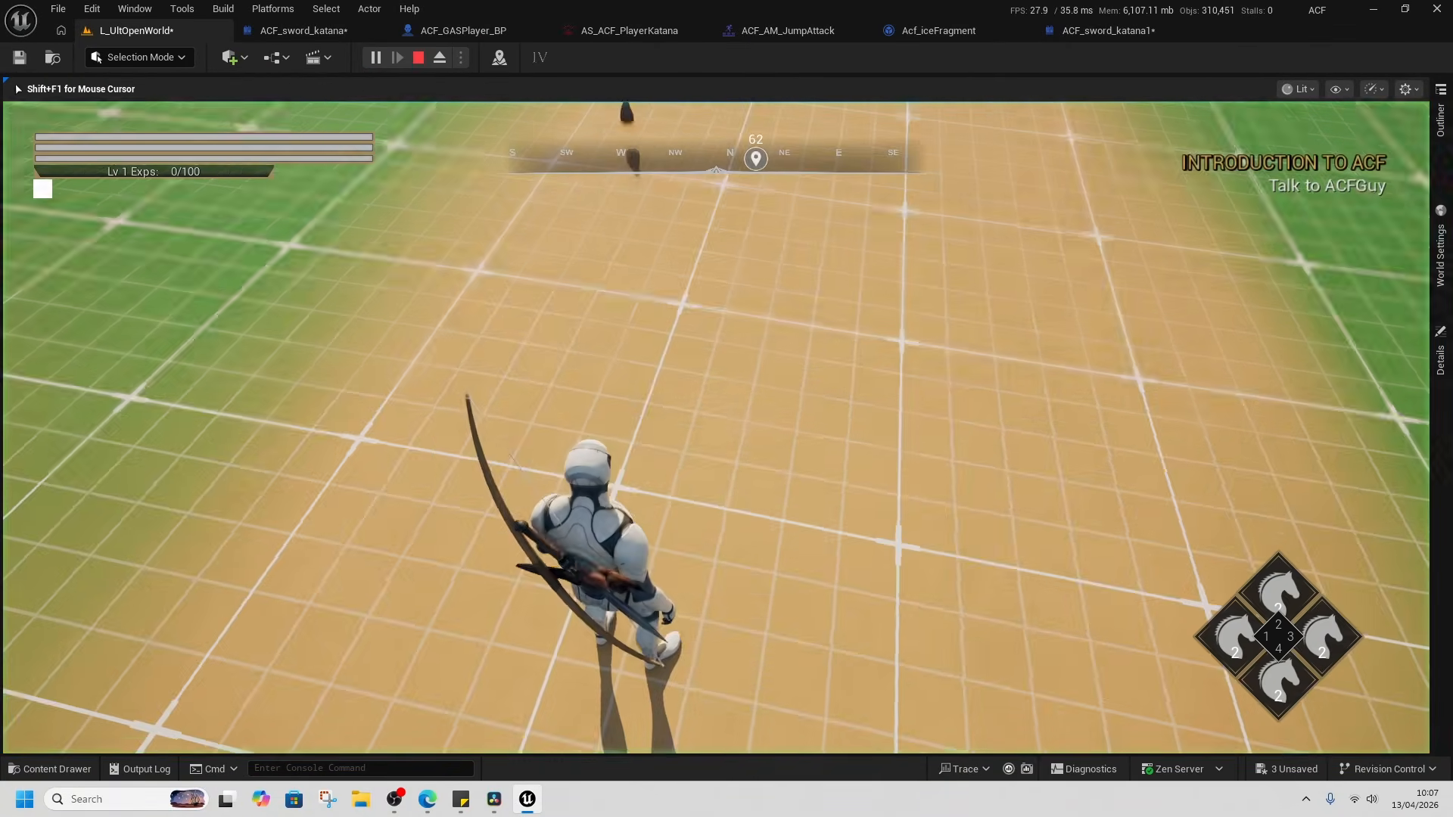
key("i")
key("i")
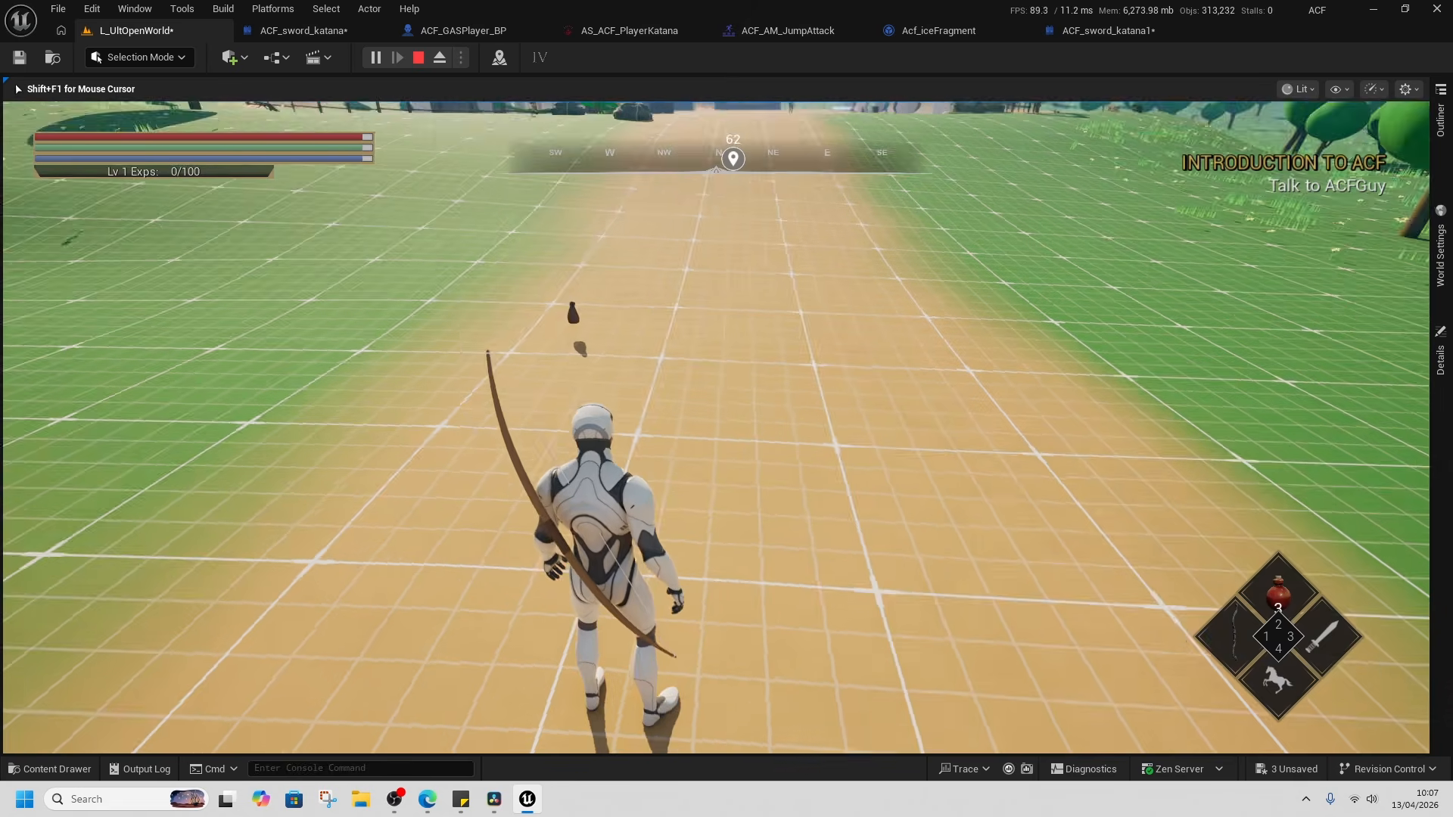
key("w")
key("e")
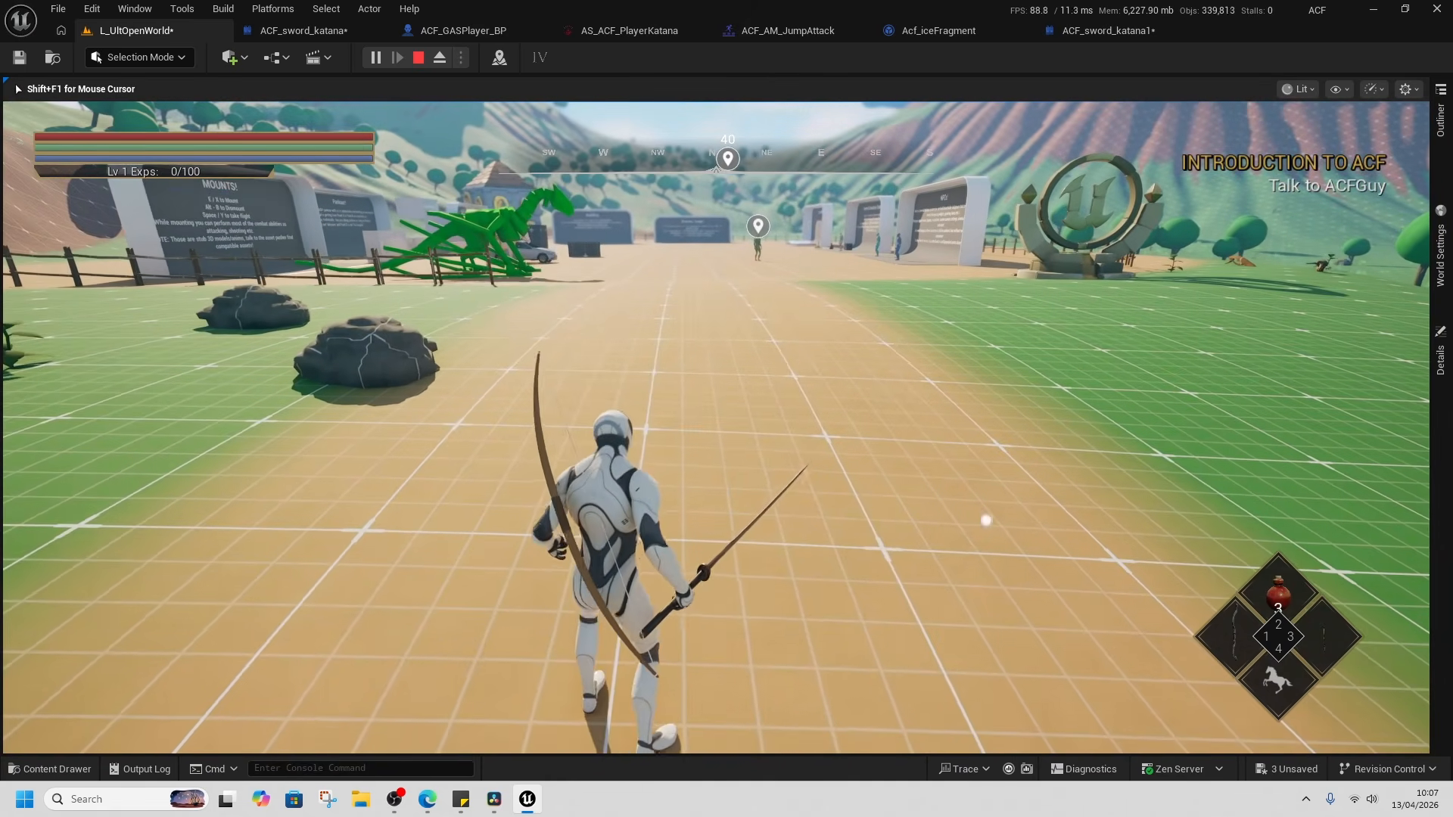
Attack once with the ice katana and equip the other katana from the inventory.
left_click(716, 428)
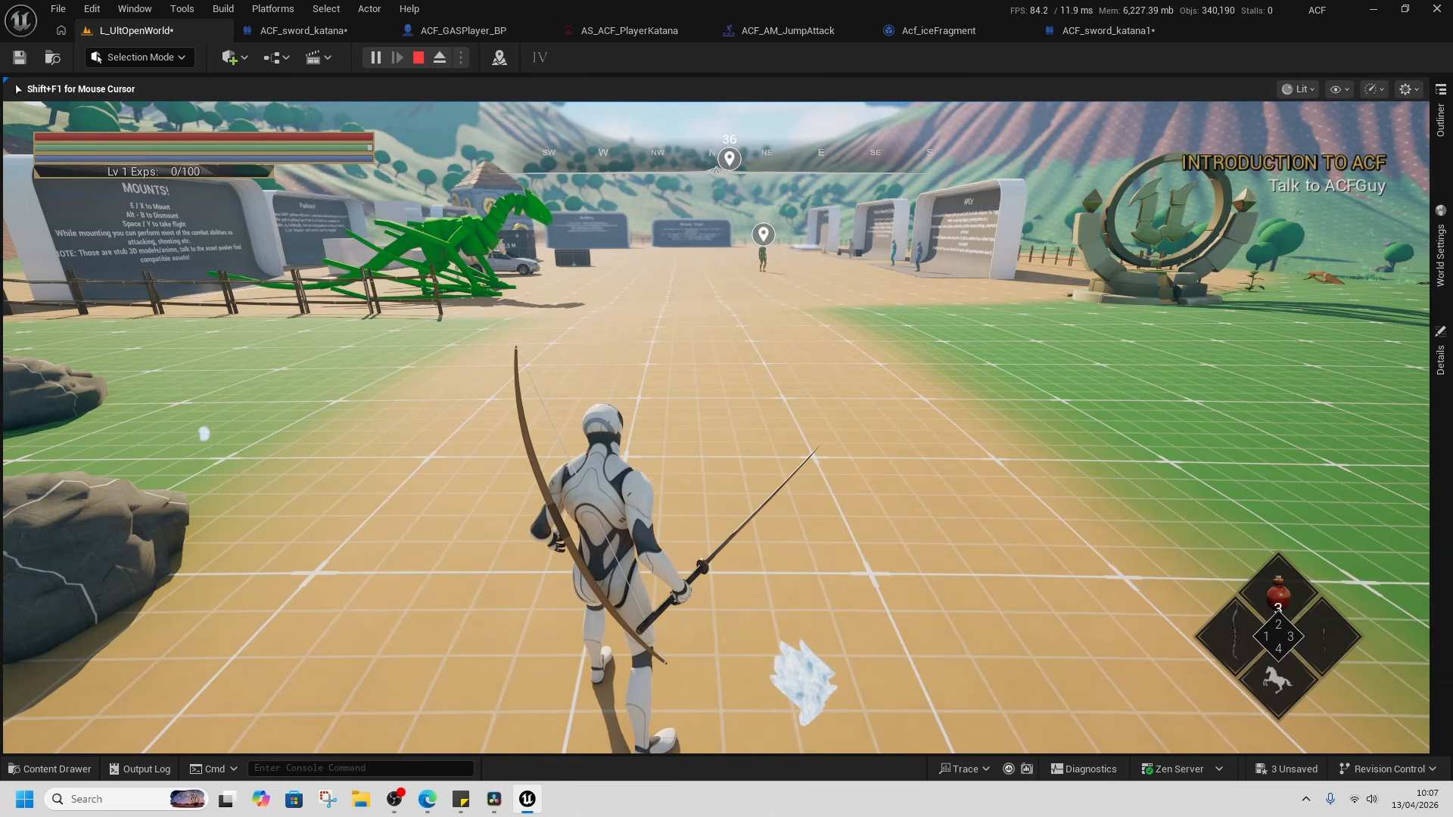
key("i")
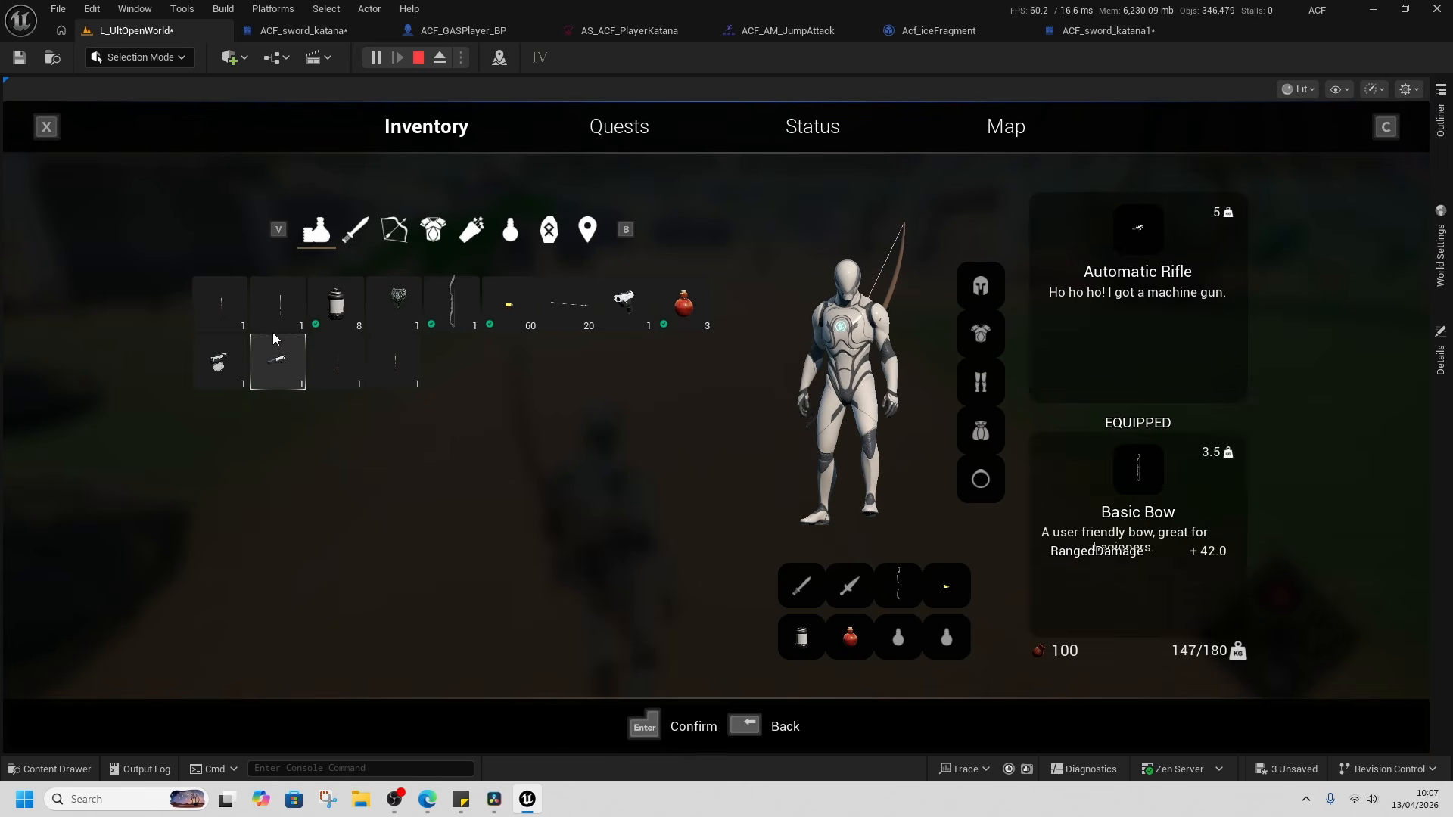
key("i")
Perform several attacks with the newly equipped katana to test its moveset, and stop the play session.
left_click(726, 408)
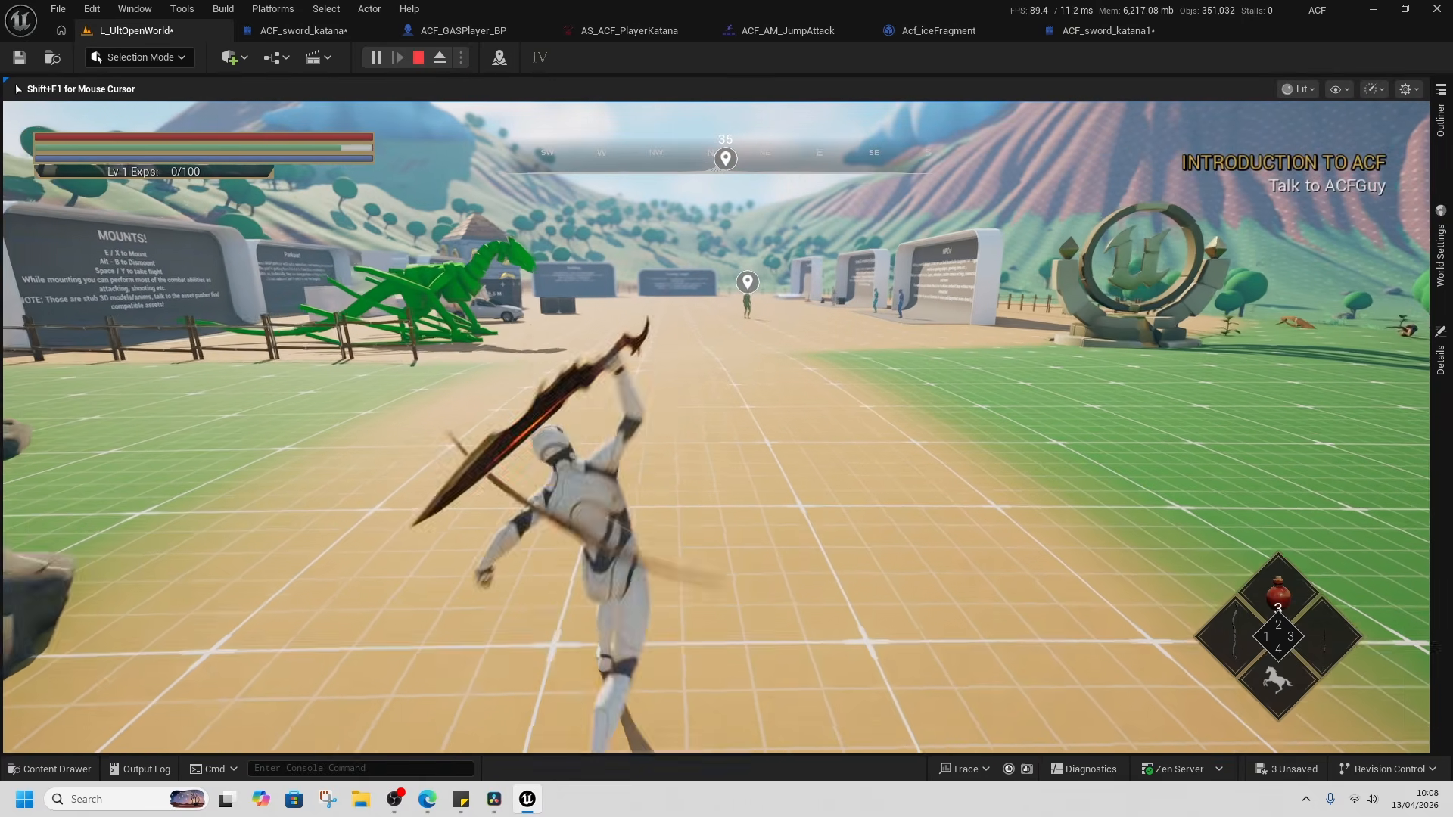
left_click(726, 408)
left_click(726, 408)
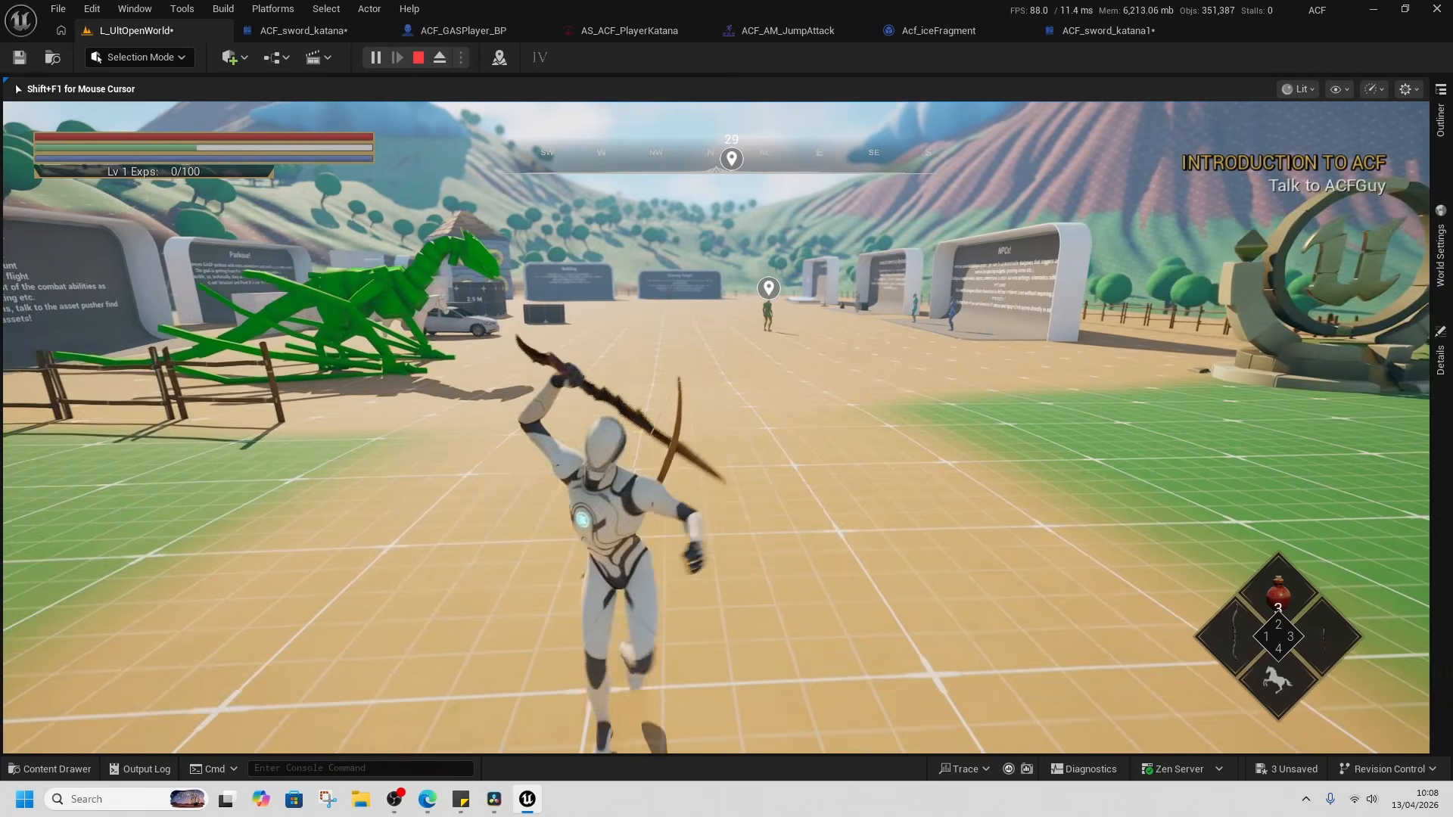
key("i")
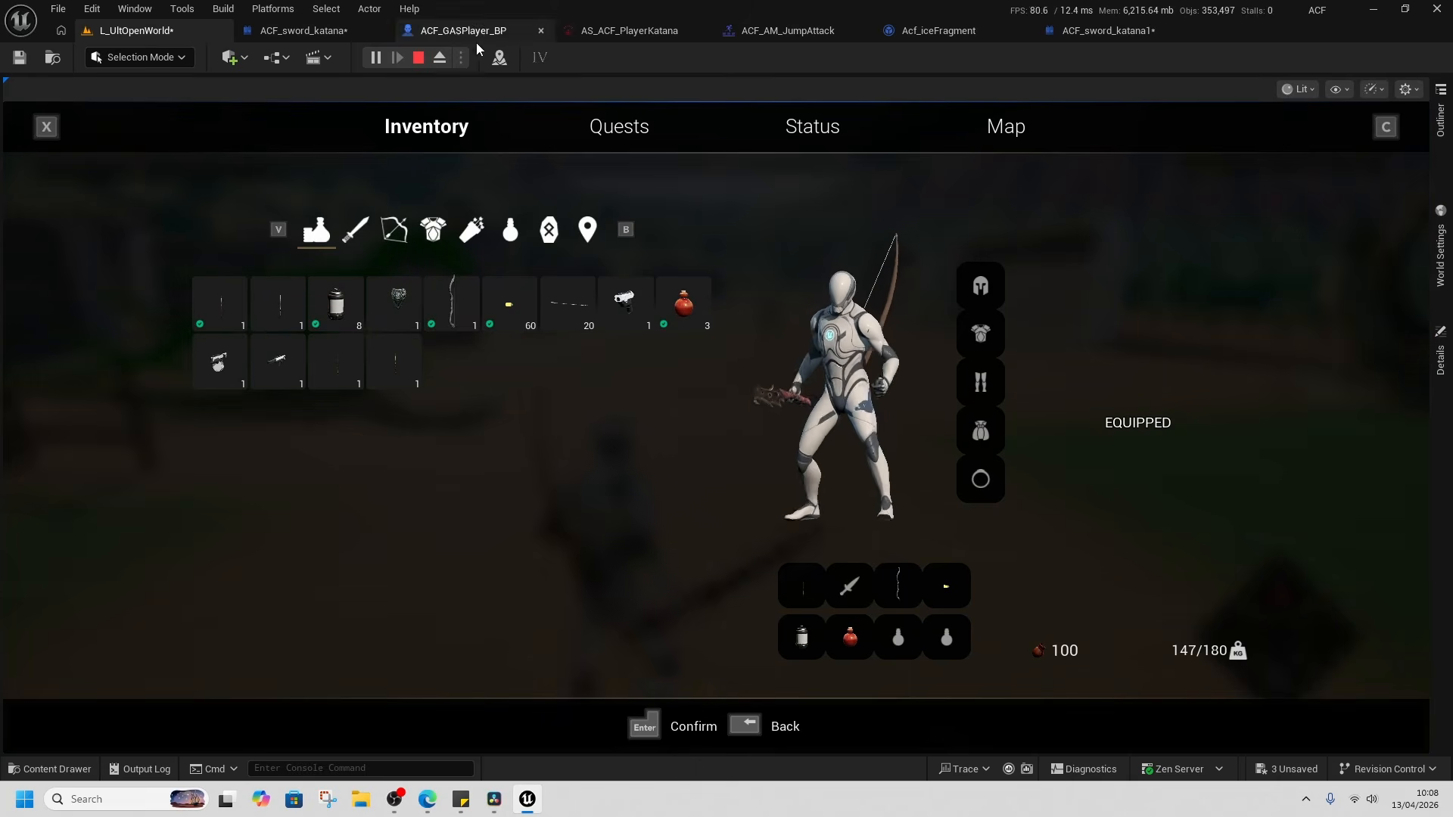
left_click(418, 58)
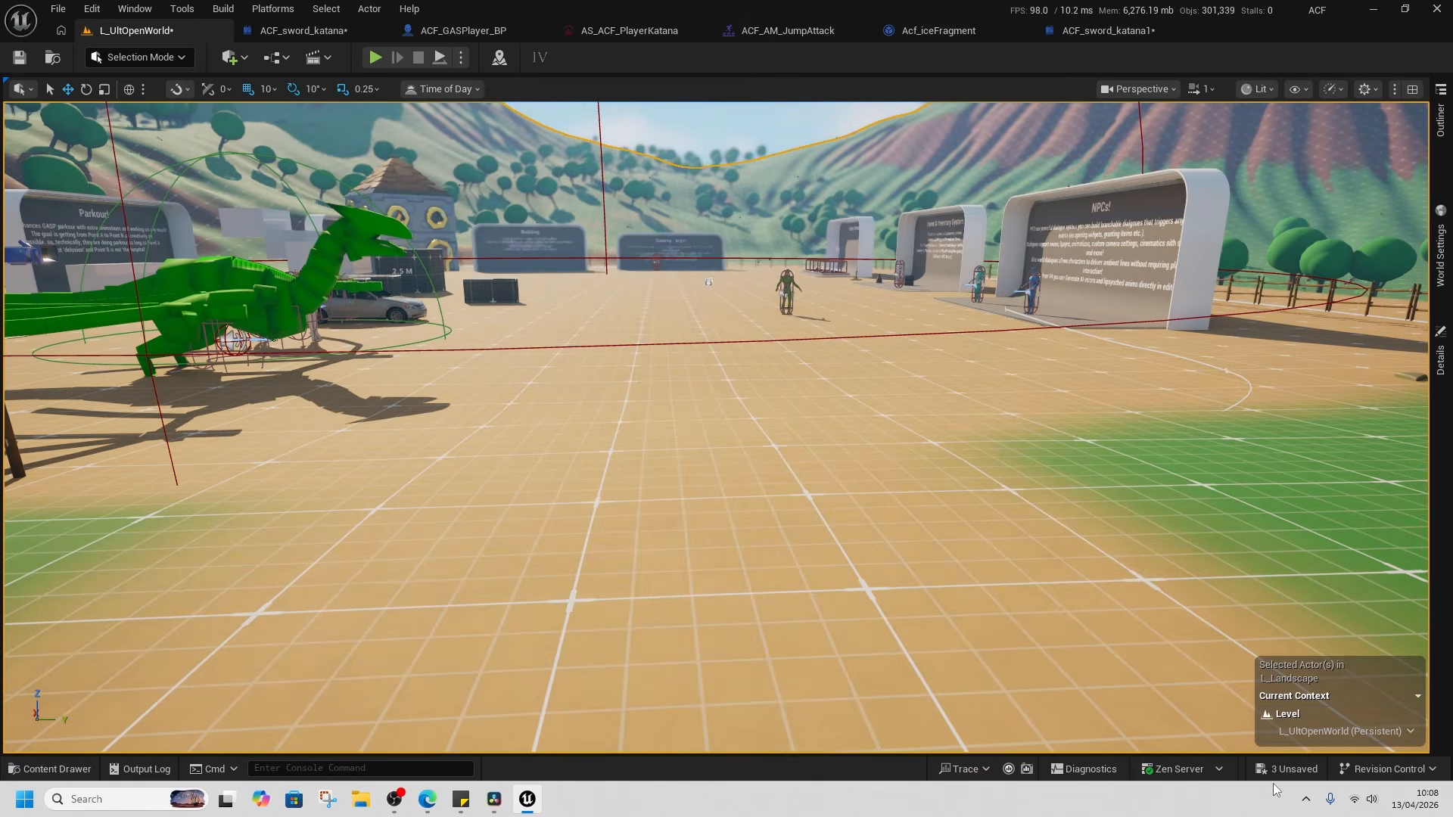